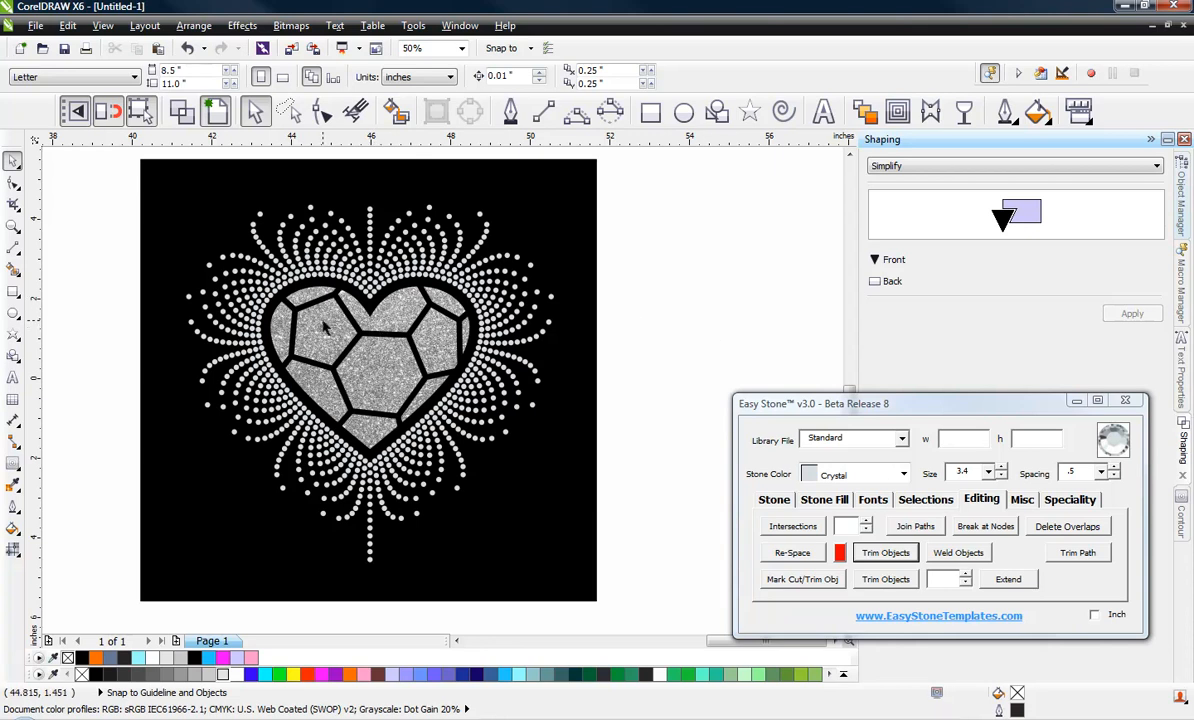
Copy the orange heart from the heart rhinestone design onto the empty area beside the soccer heart design.
scroll(366, 275, down, 3)
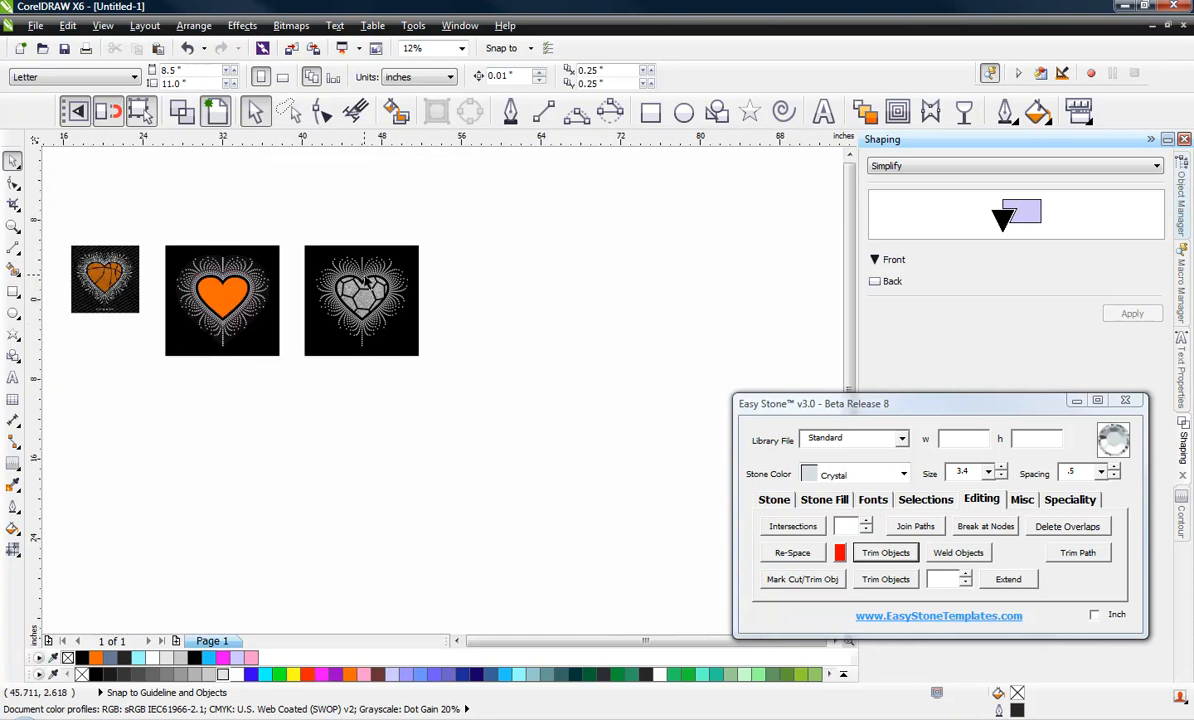
click(240, 292)
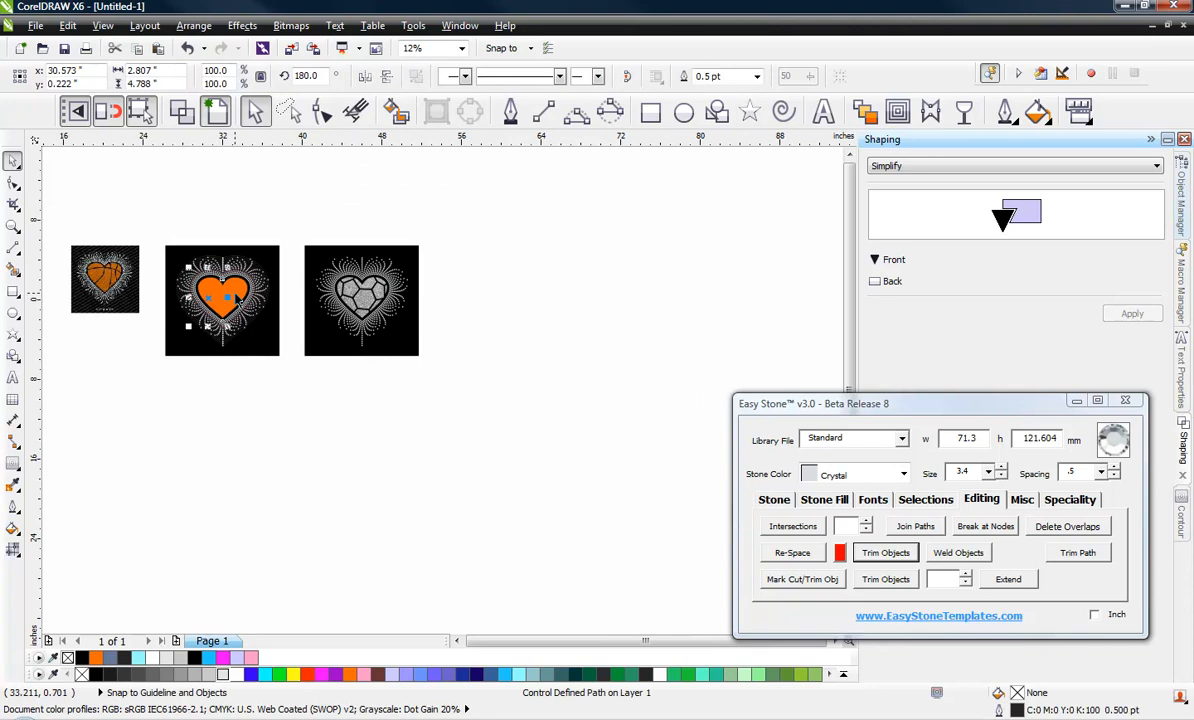
click(236, 298)
drag(236, 298, 585, 318)
right_click(583, 318)
scroll(599, 315, up, 5)
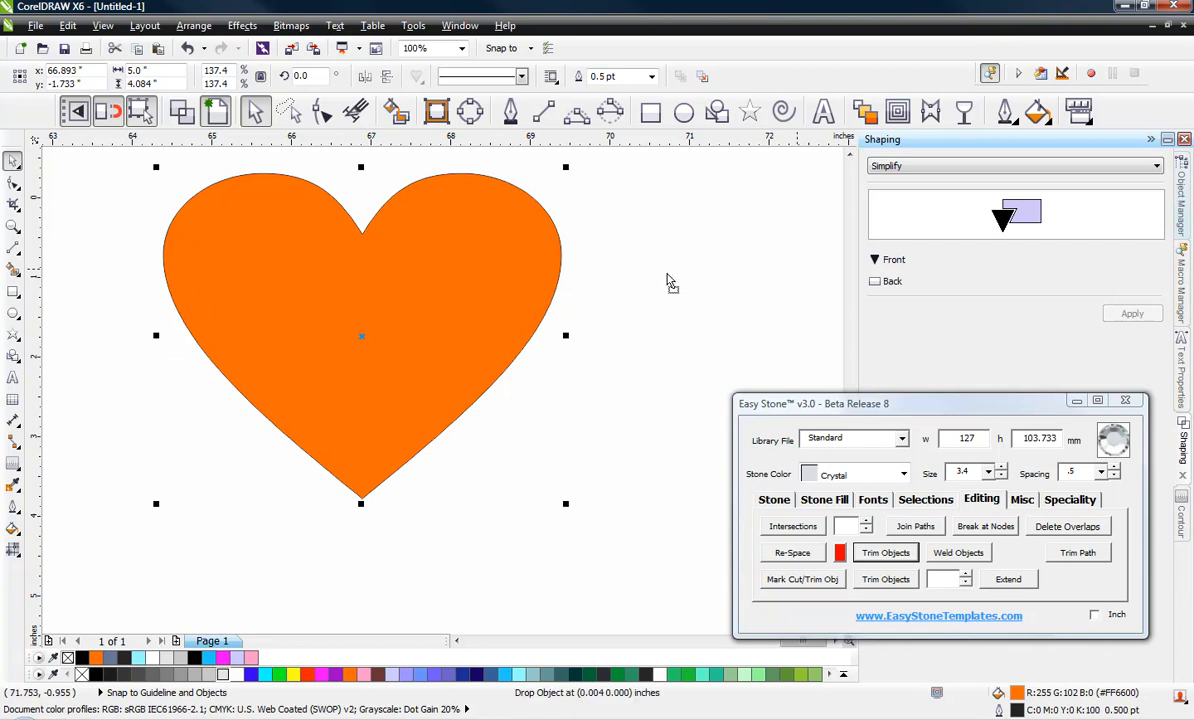
Paste the soccer ball bitmap, place it over the orange heart copy and enlarge it to about 5.3 inches wide.
key(ctrl+v)
scroll(525, 320, down, 2)
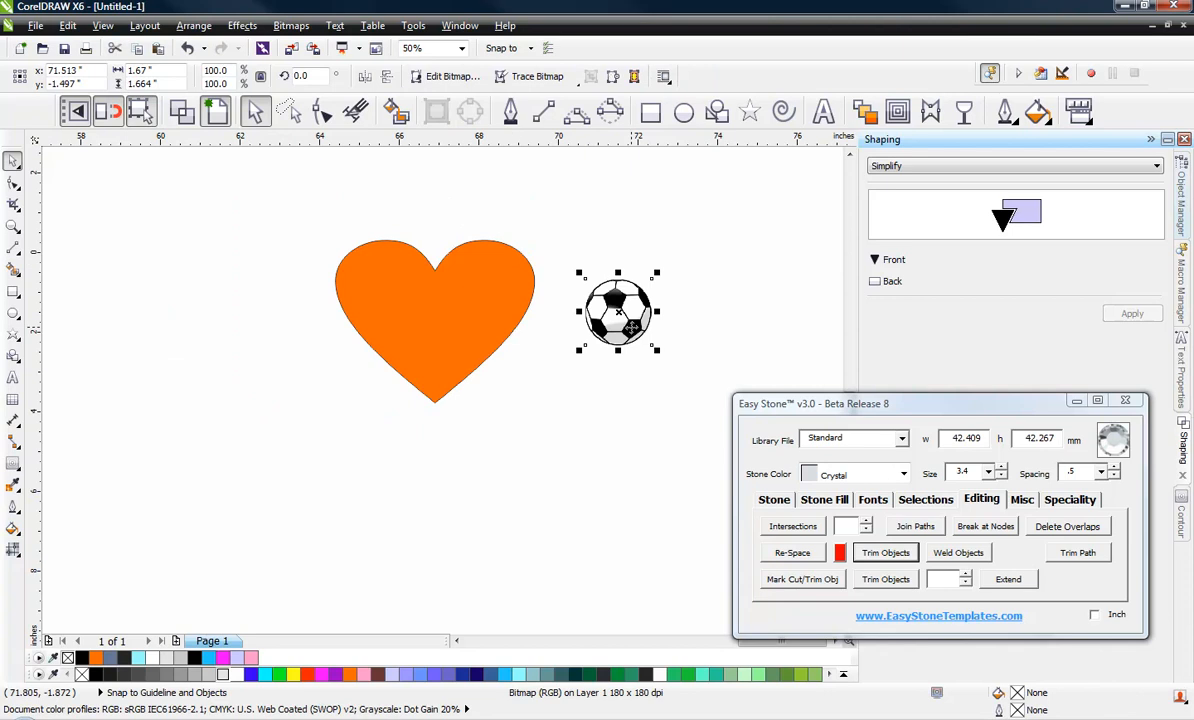
drag(588, 356, 484, 458)
drag(565, 390, 431, 350)
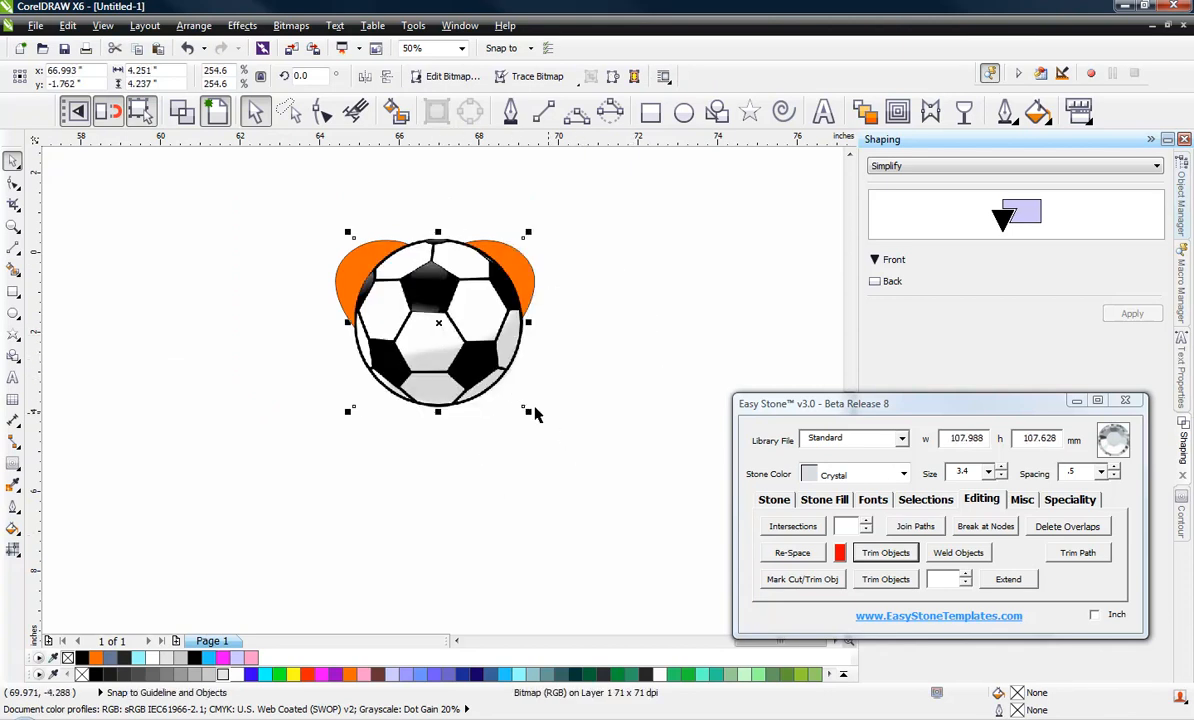
drag(525, 408, 570, 500)
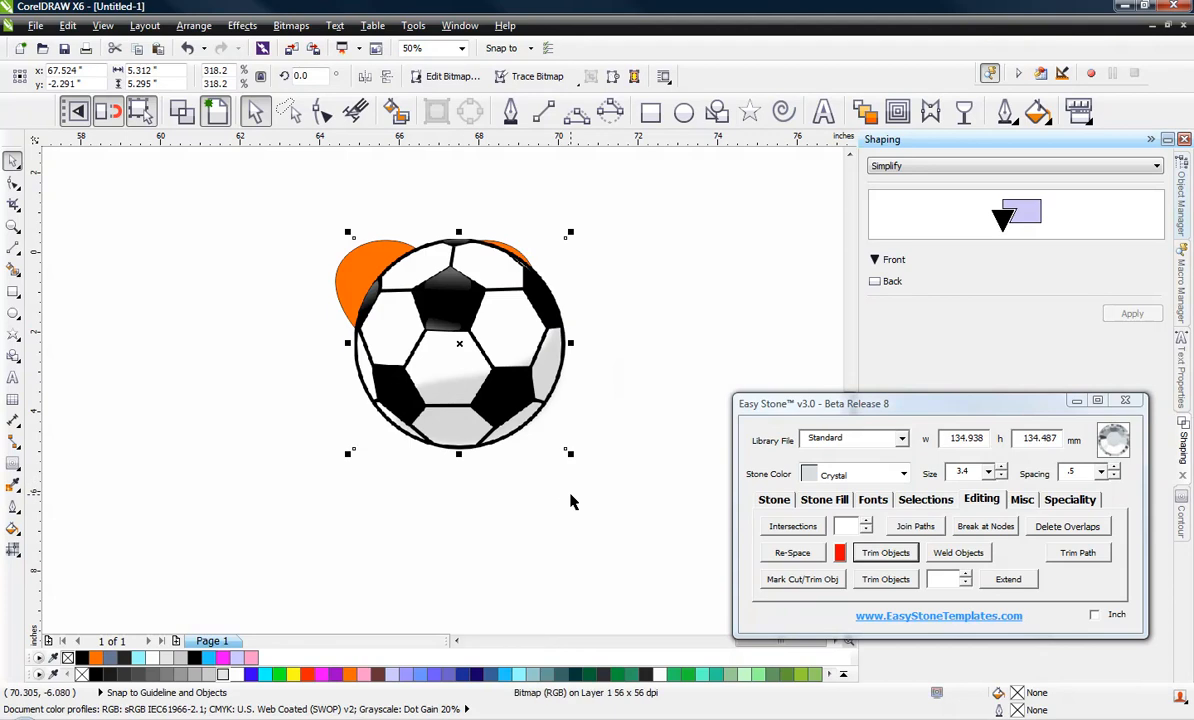
Nudge the soccer ball up and slightly left over the orange heart.
key(Up)
key(Up)
key(Up)
key(Up)
key(Up)
key(Up)
key(Up)
key(Up)
key(Up)
key(Up)
key(Up)
key(Up)
key(Up)
key(Up)
key(Up)
key(Up)
key(Up)
key(Up)
key(Up)
key(Up)
key(Left)
key(Left)
key(Left)
key(Left)
key(Left)
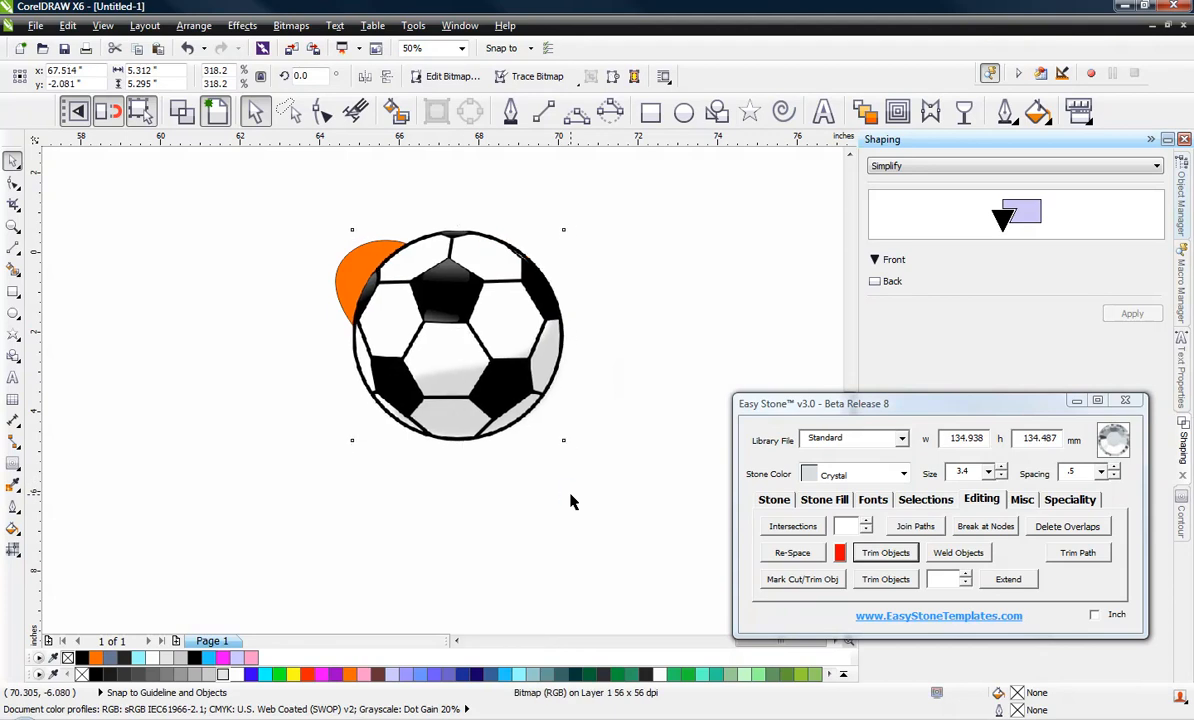
Set the soccer ball beside the heart, then PowerClip it inside the orange heart.
drag(492, 380, 714, 347)
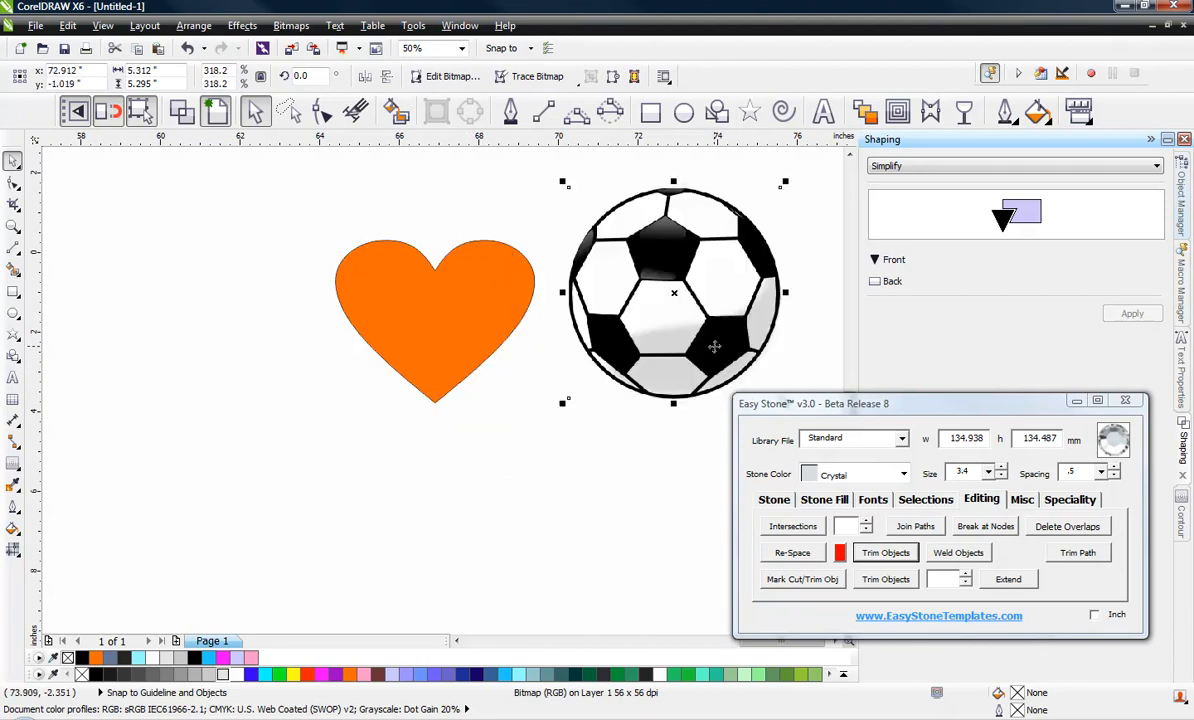
drag(693, 304, 444, 334)
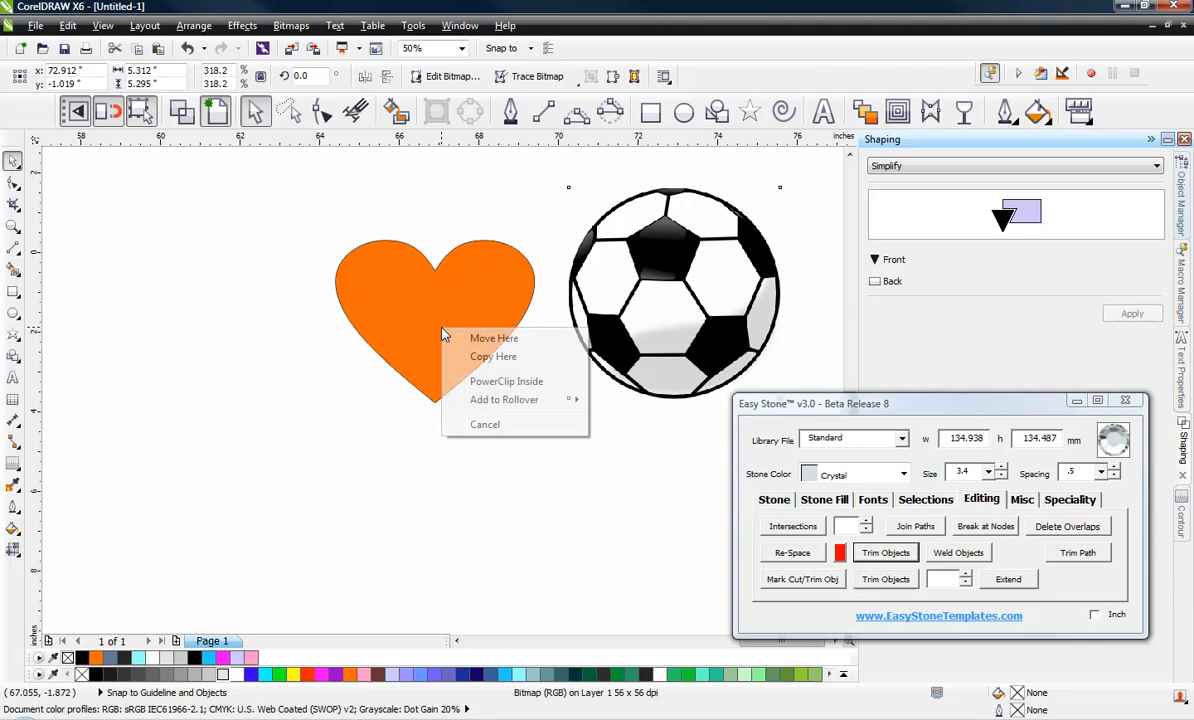
click(510, 382)
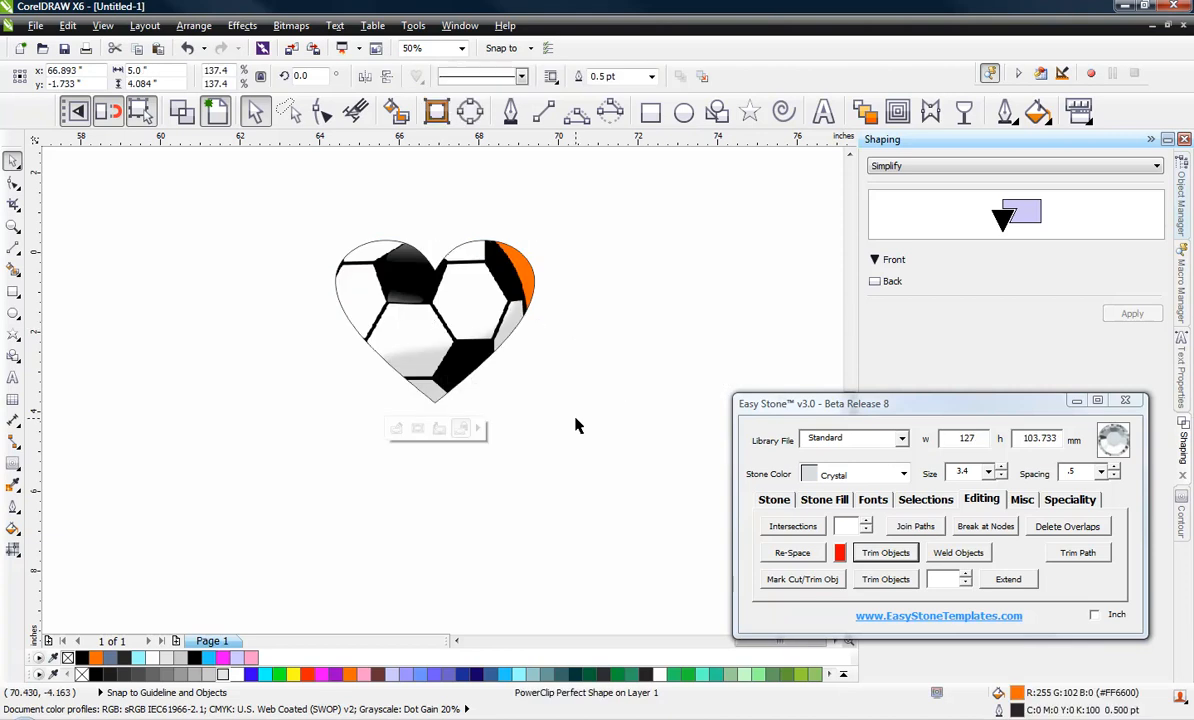
click(573, 421)
scroll(420, 265, up, 2)
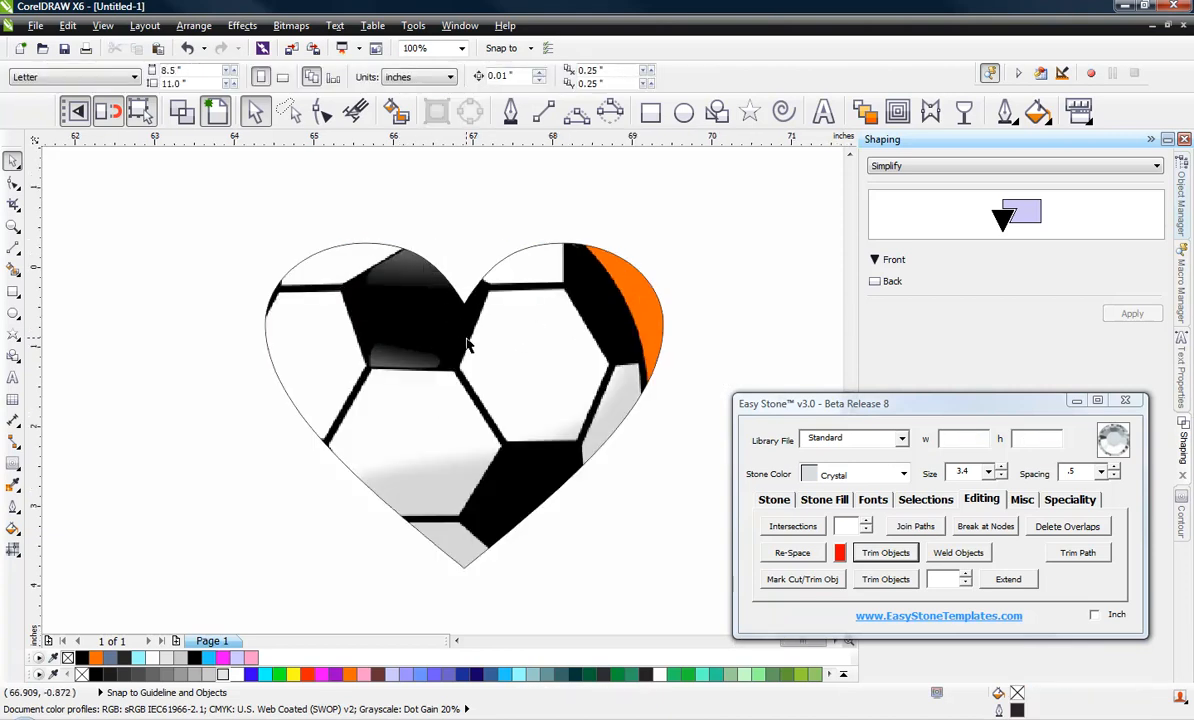
Edit the heart's PowerClip contents, shifting the soccer ball to about X 66.925, Y -1.381 inches, and finish editing.
right_click(463, 373)
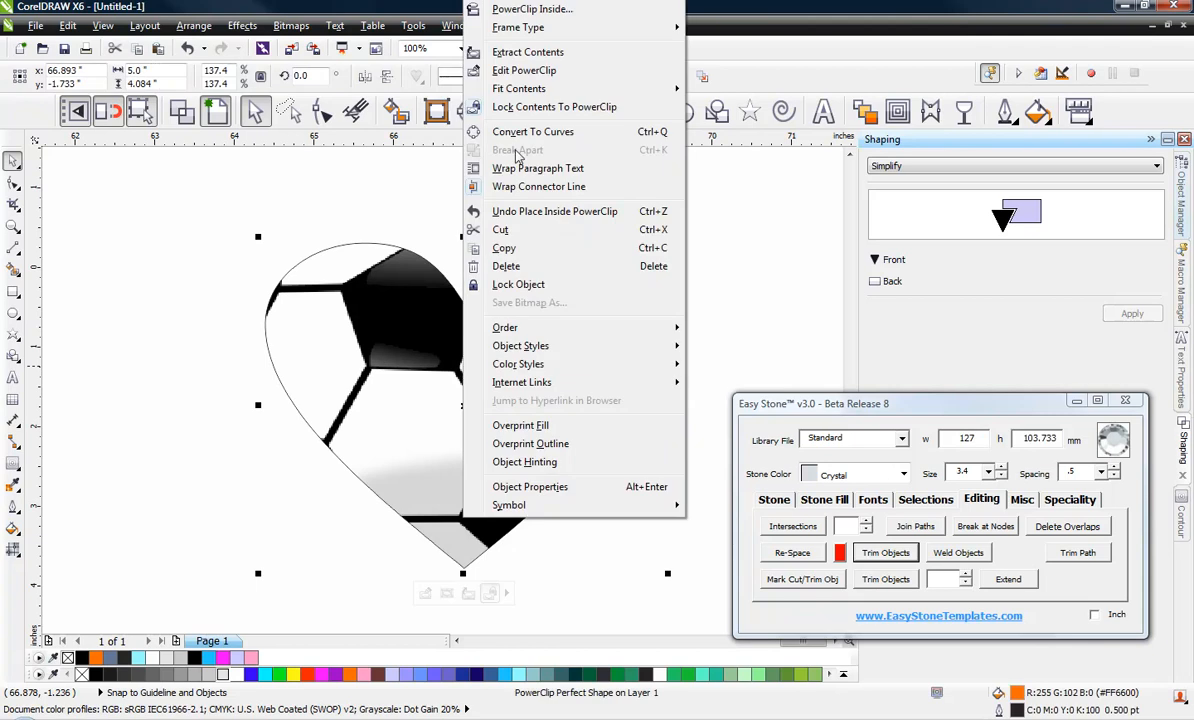
click(496, 70)
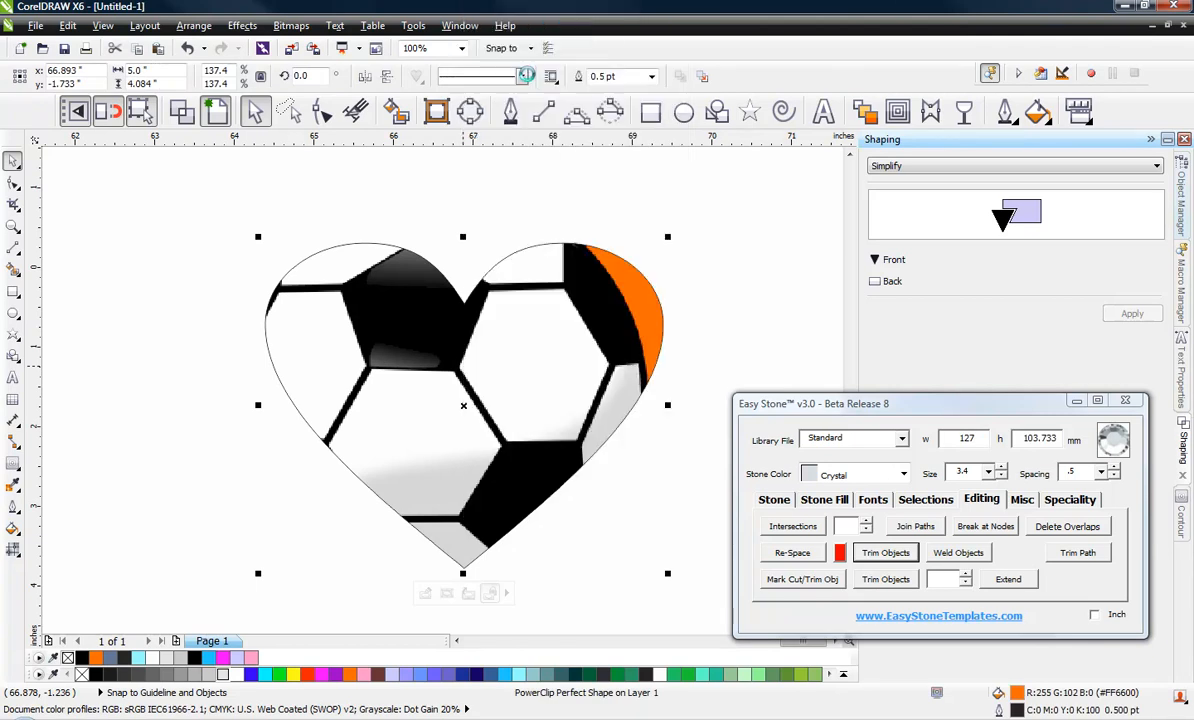
click(491, 209)
drag(465, 226, 500, 224)
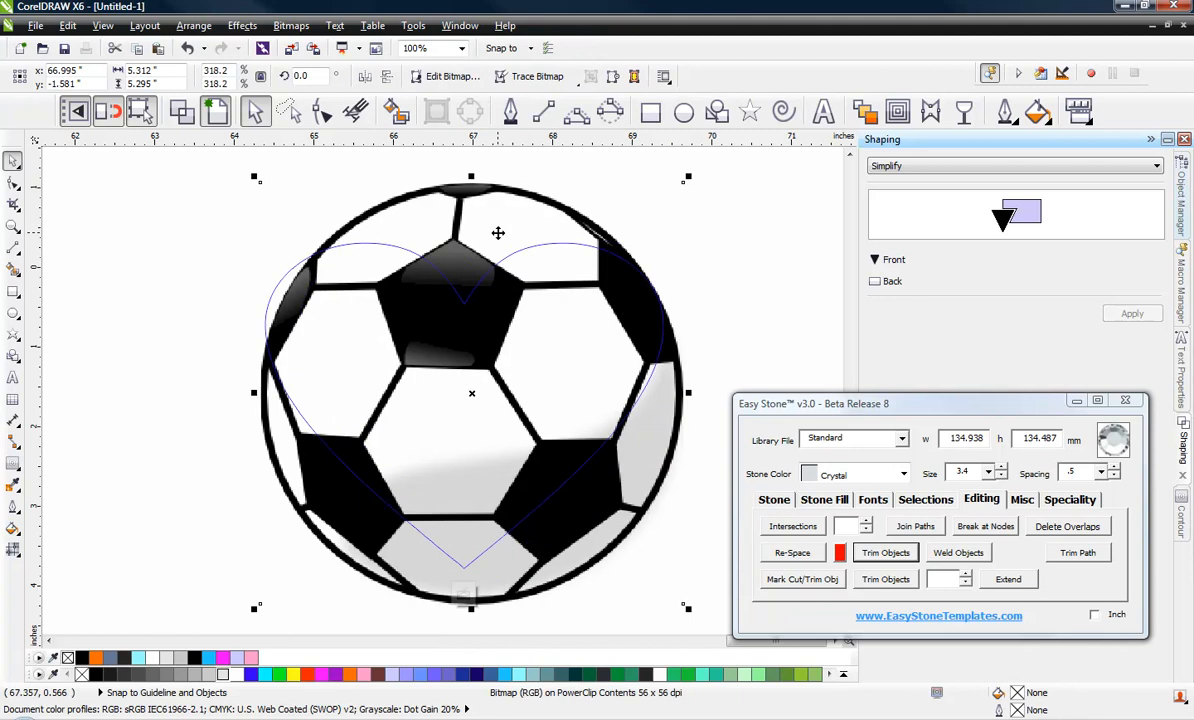
key(Up)
key(Up)
key(Up)
key(Up)
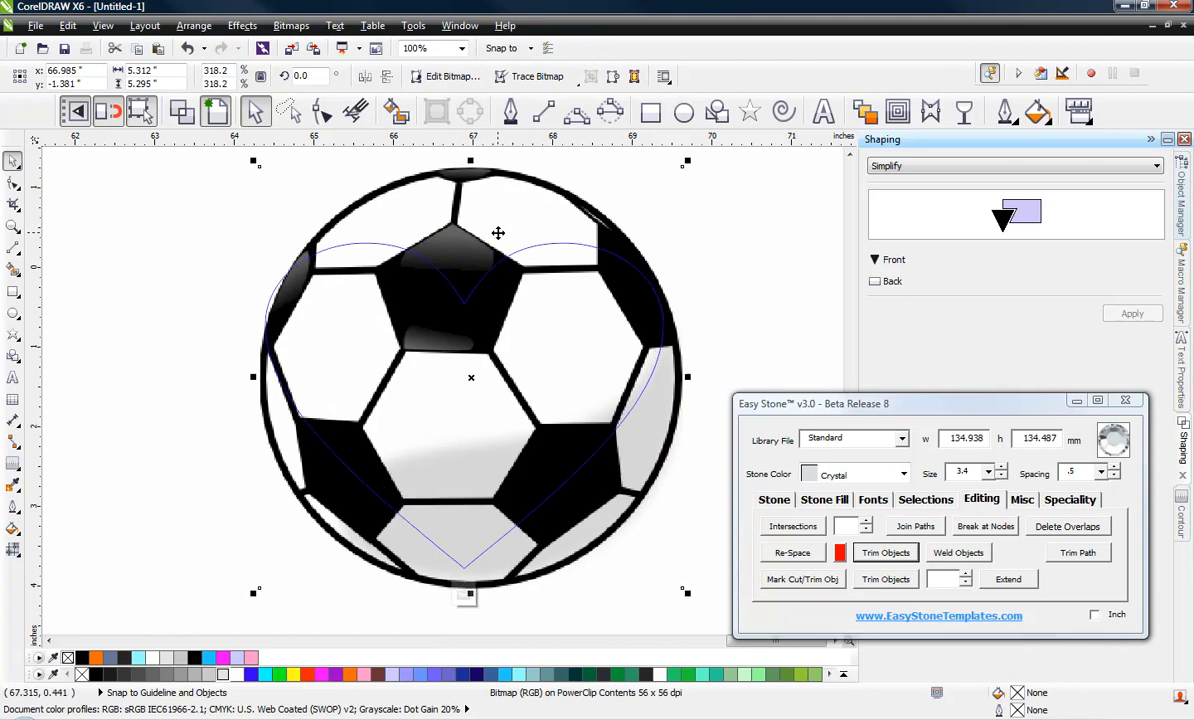
key(Left)
key(Left)
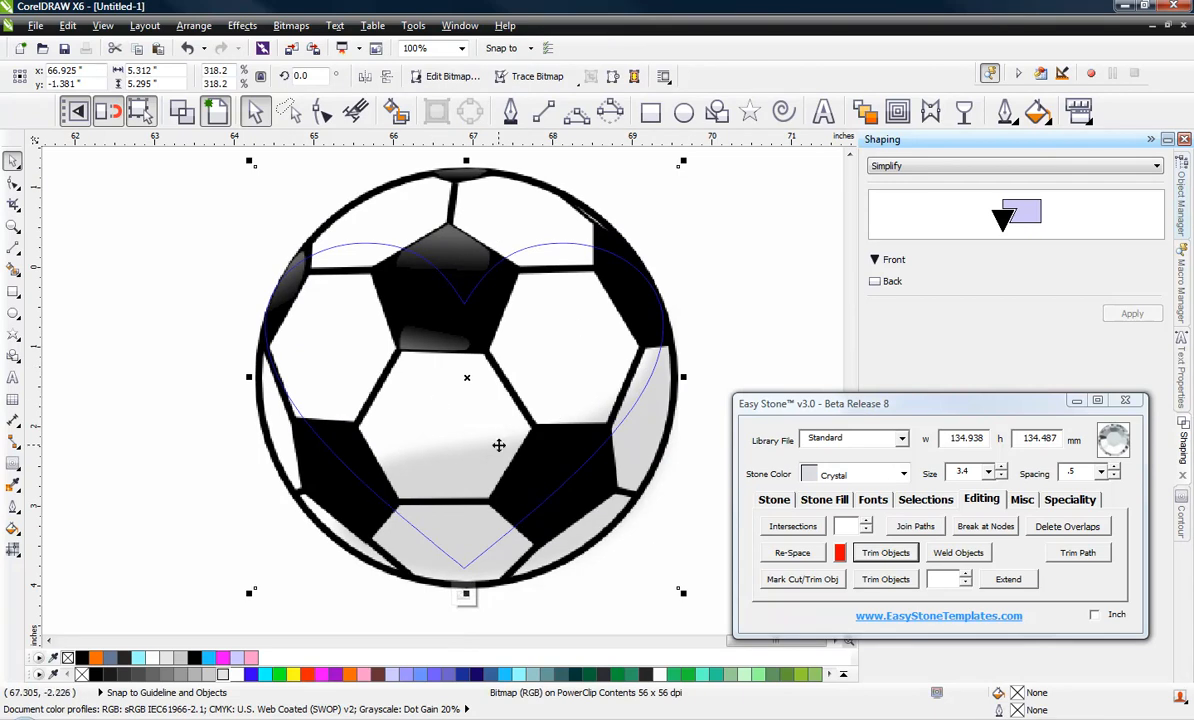
right_click(500, 450)
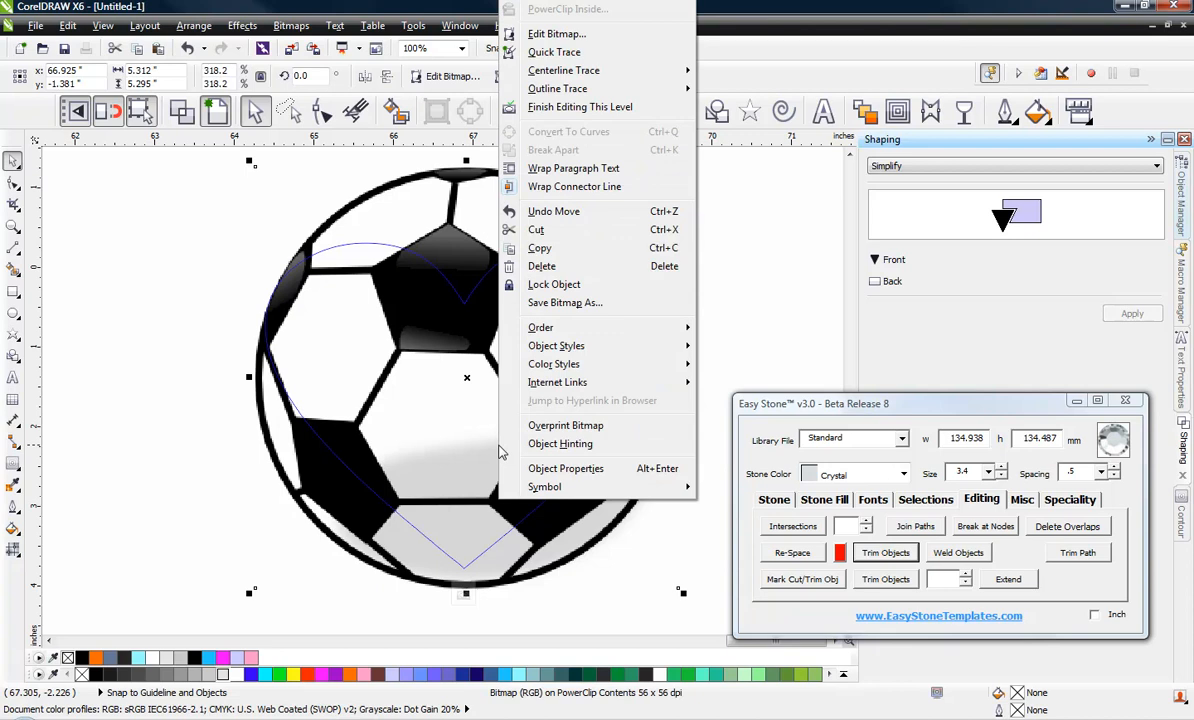
click(591, 108)
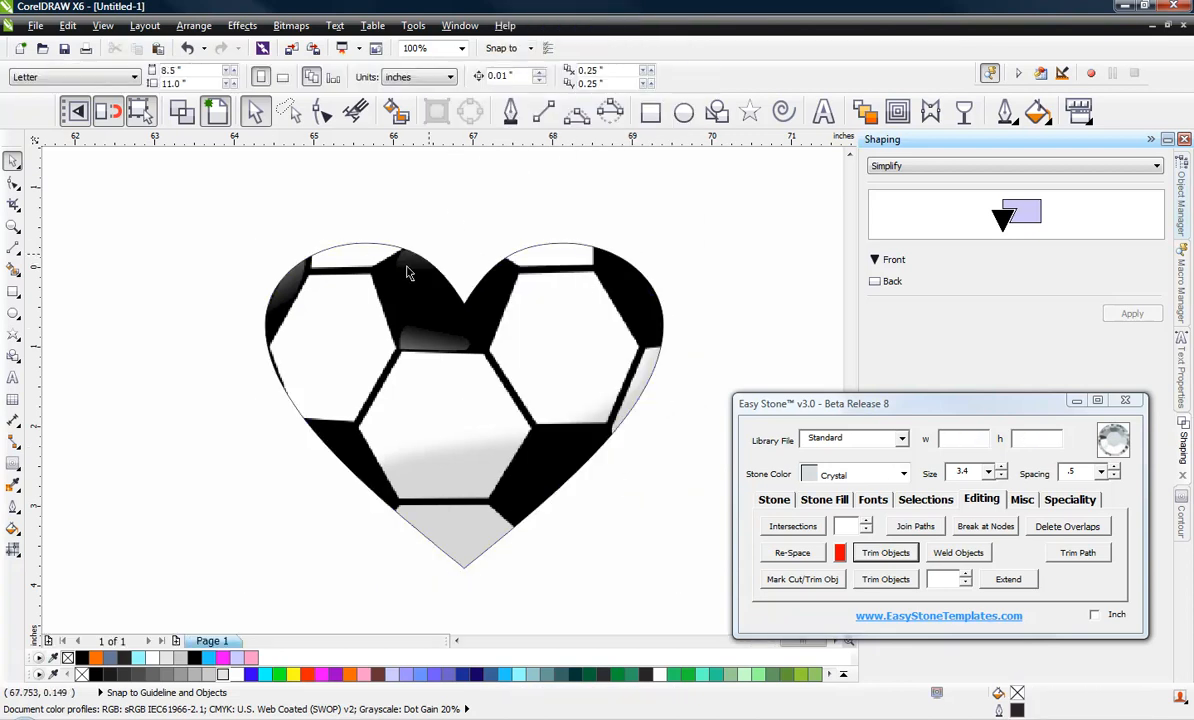
Reopen the heart's PowerClip contents and rotate the soccer ball to about 52.1°, shifting it slightly up and left.
click(463, 387)
right_click(464, 387)
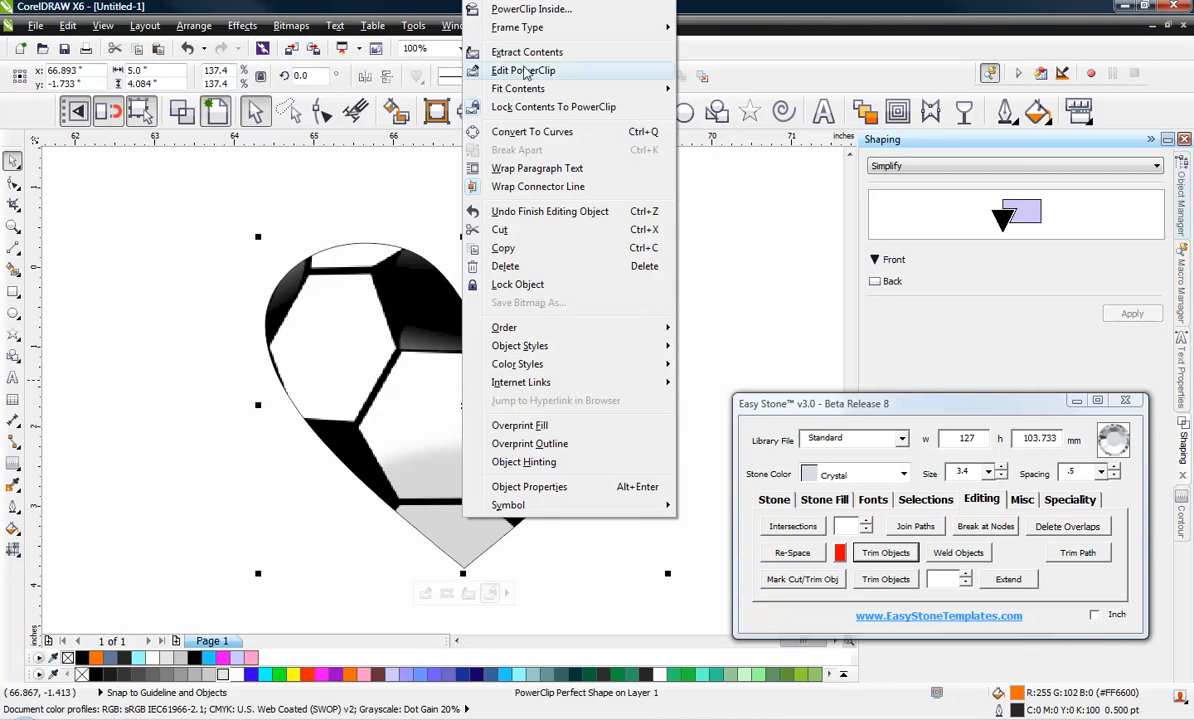
click(524, 72)
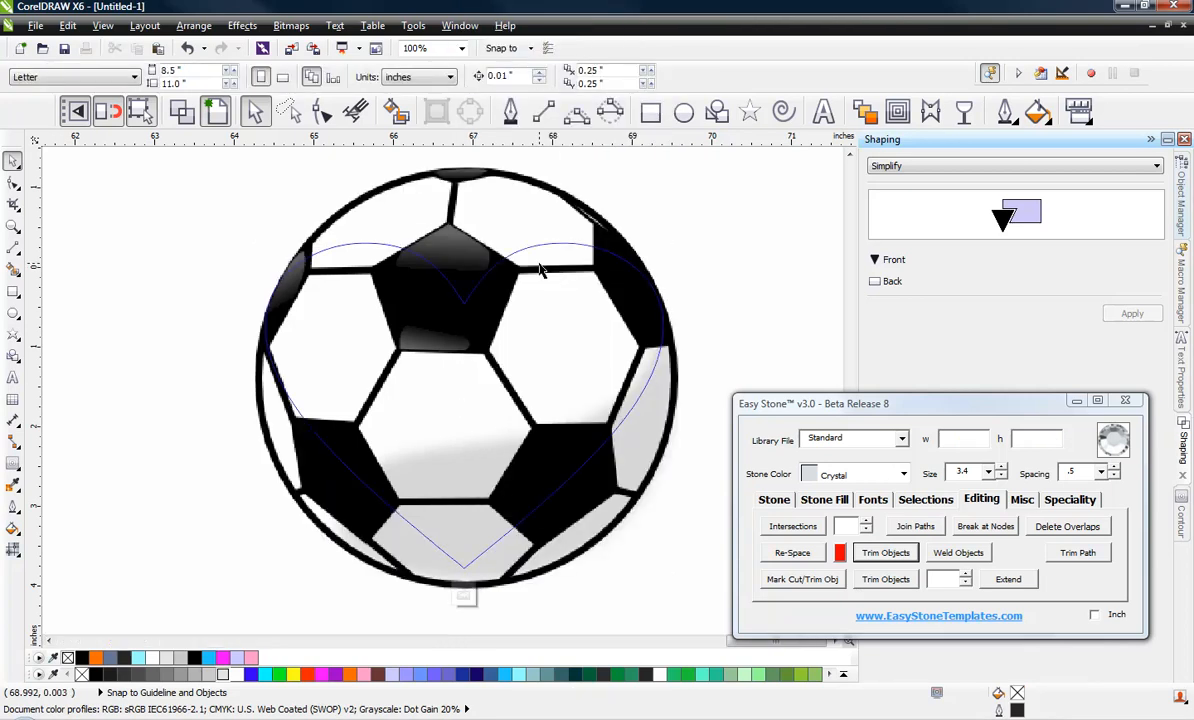
click(430, 219)
scroll(431, 219, down, 1)
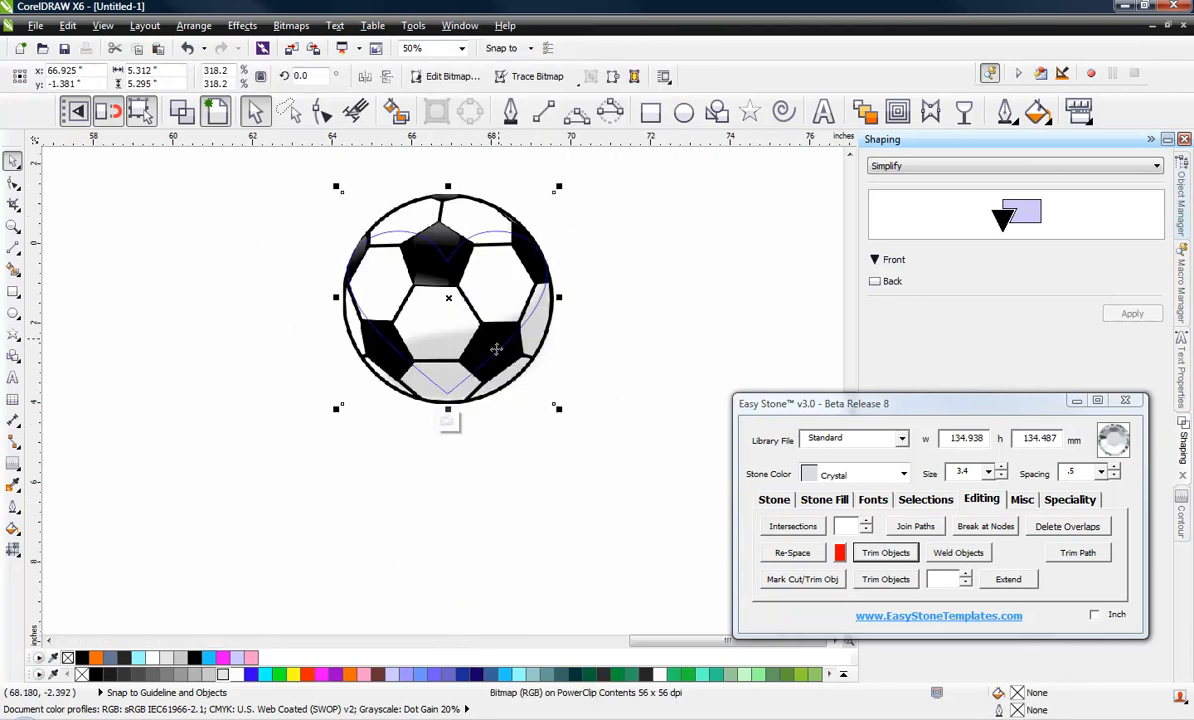
click(501, 377)
drag(559, 410, 616, 245)
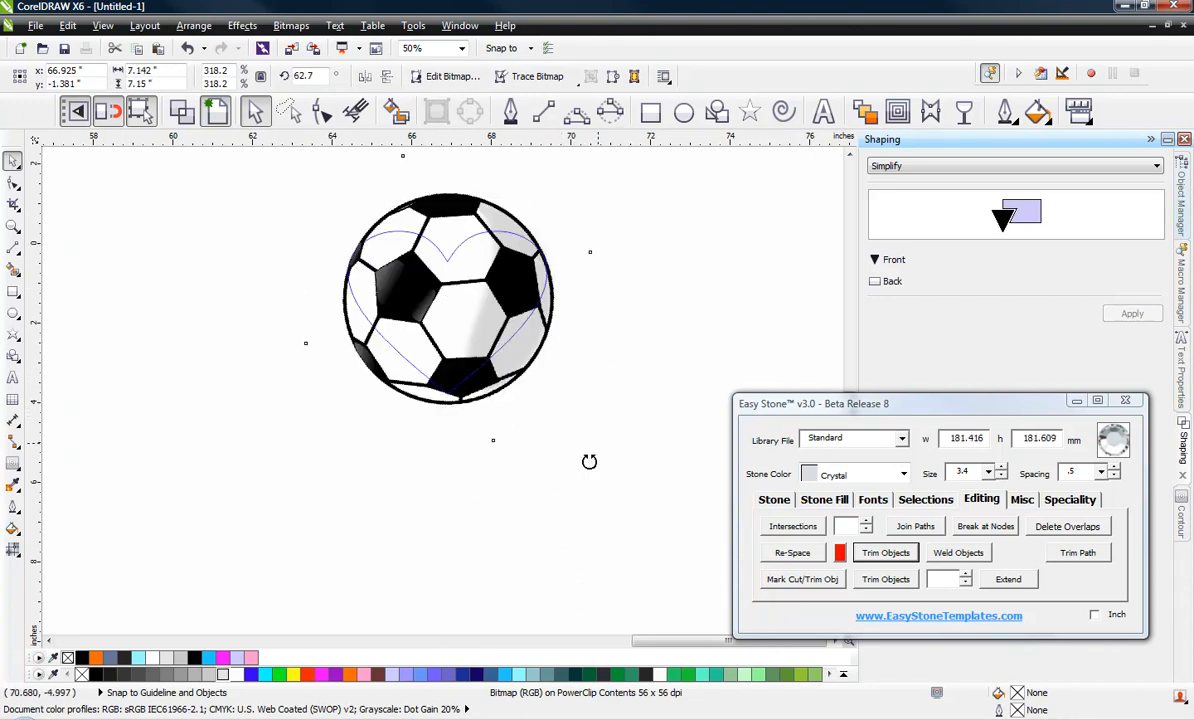
drag(589, 458, 570, 482)
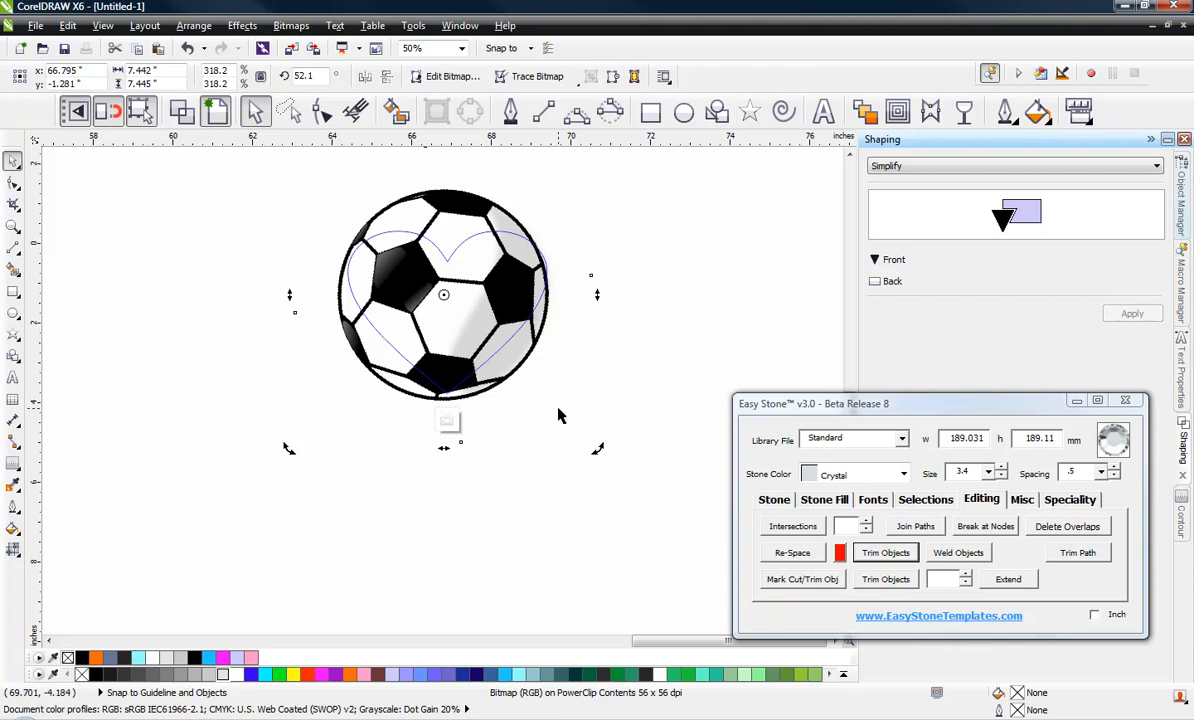
Compare the rotated ball with the finished soccer heart design and finish editing the PowerClip.
scroll(653, 277, down, 3)
scroll(437, 257, up, 1)
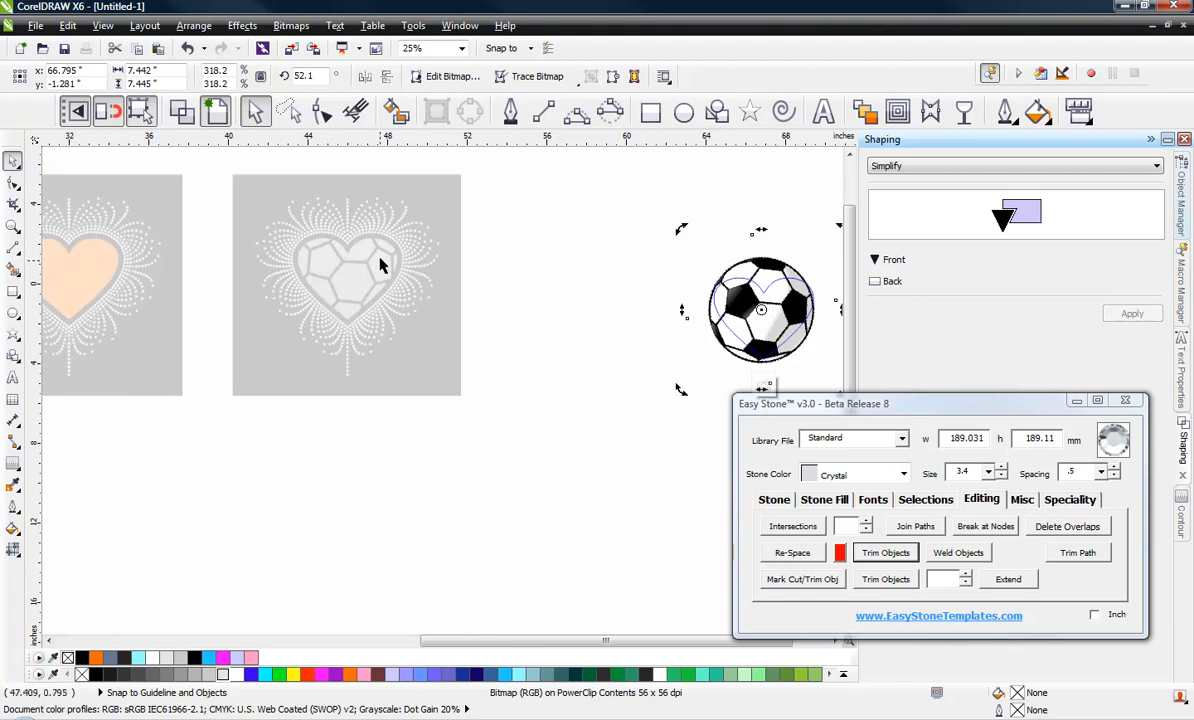
scroll(799, 325, up, 2)
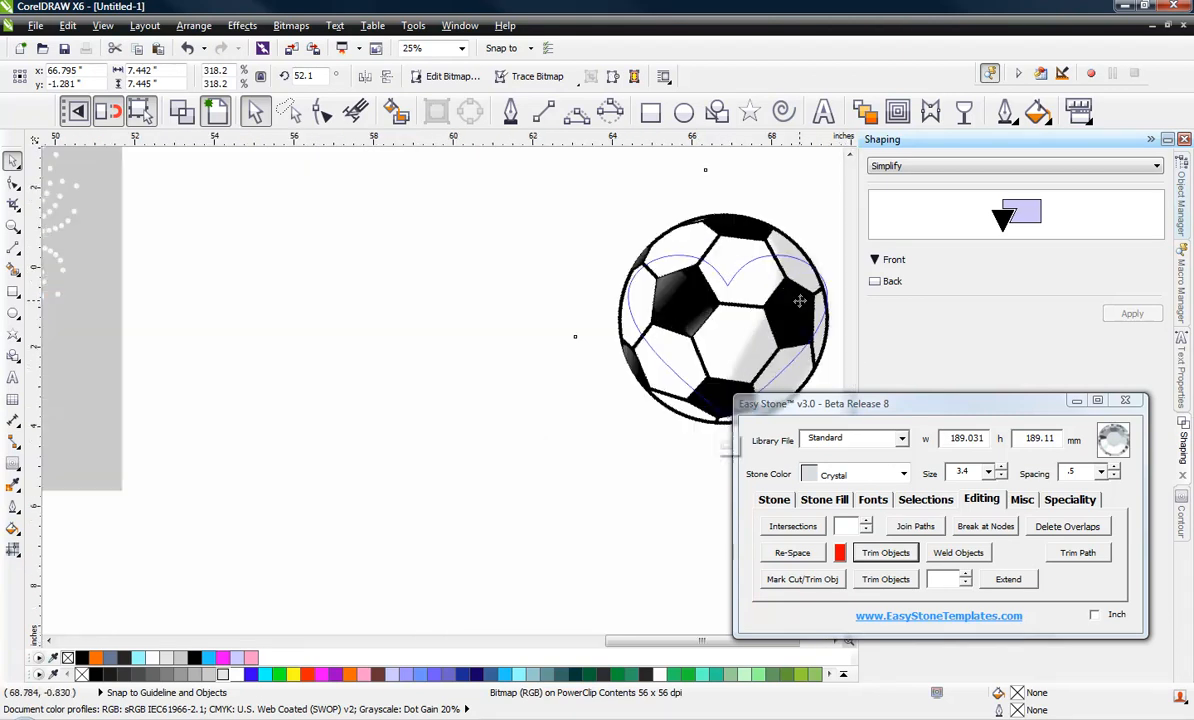
scroll(406, 257, down, 1)
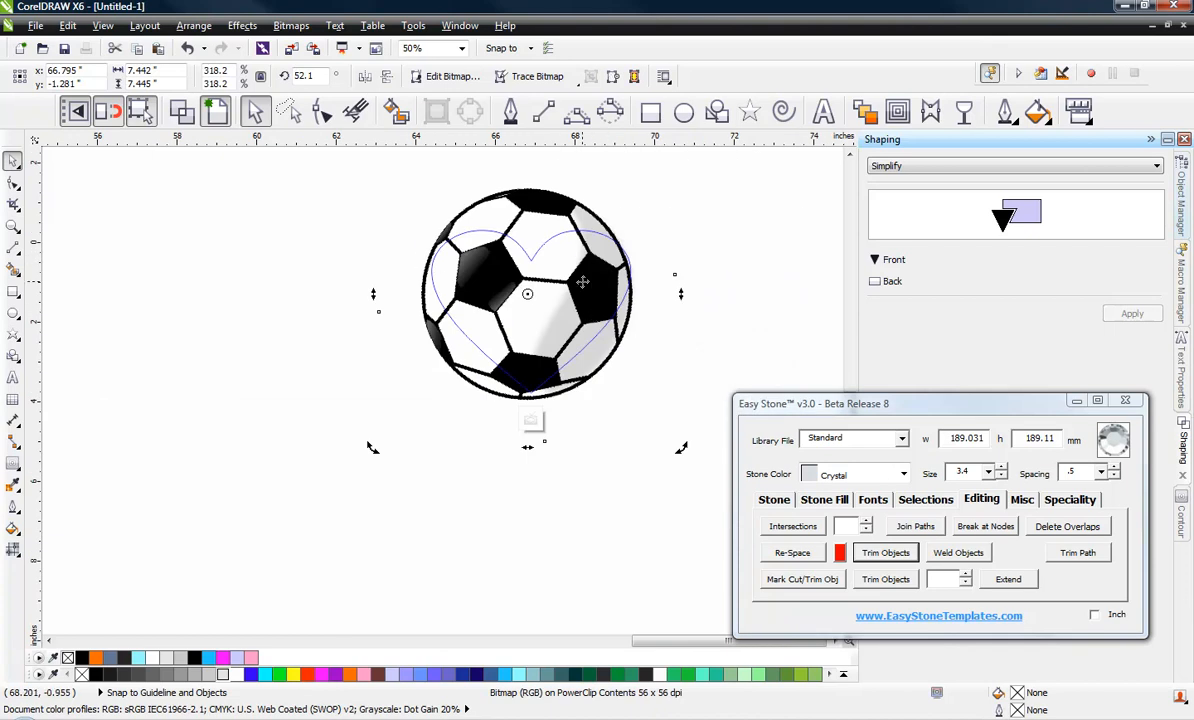
right_click(566, 287)
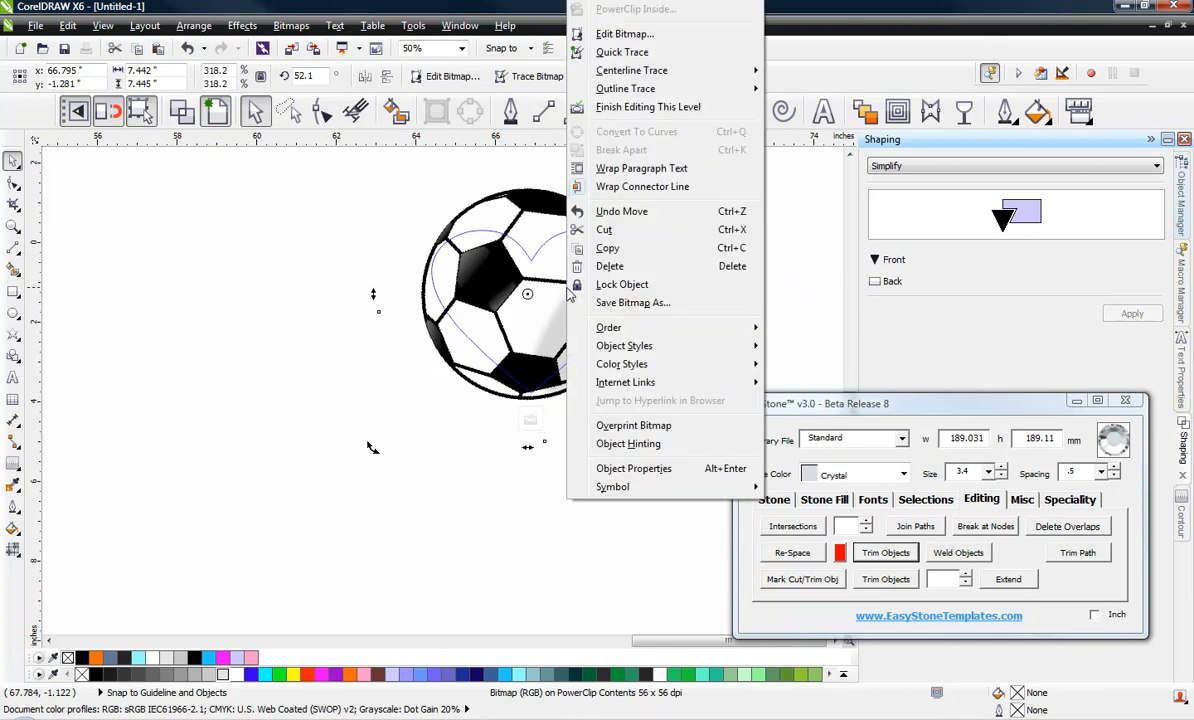
click(630, 110)
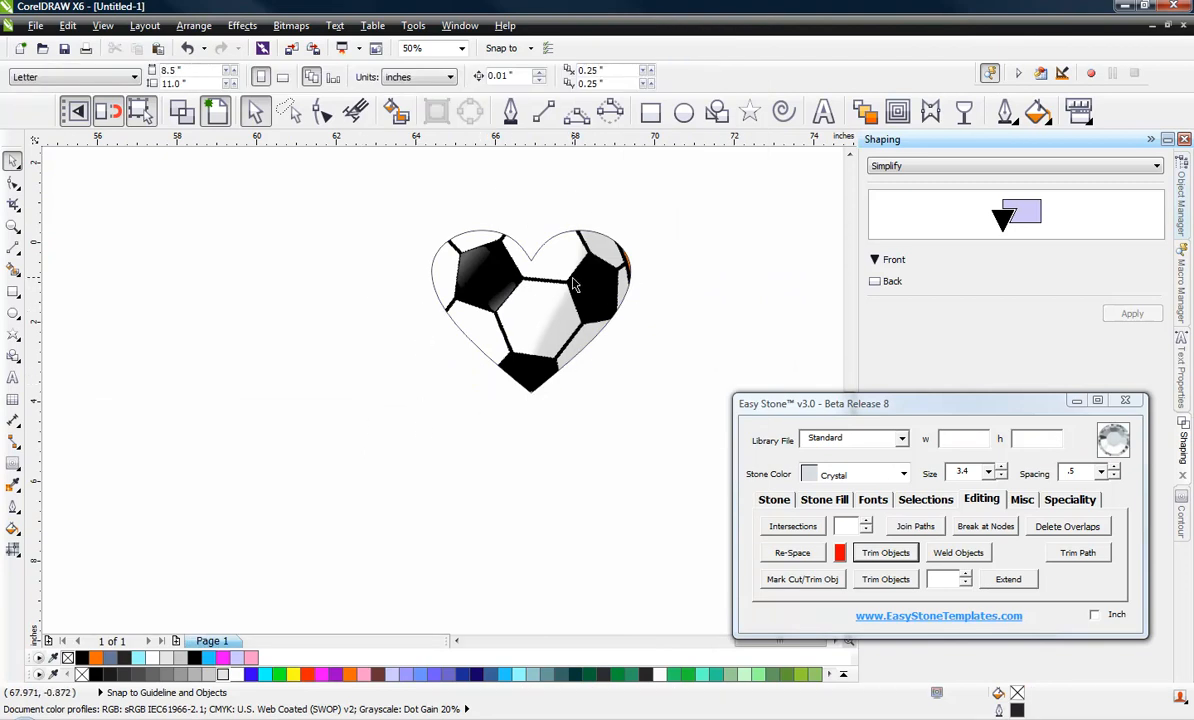
Inspect the clipped heart in wireframe view, then return to the enhanced view.
scroll(575, 258, up, 1)
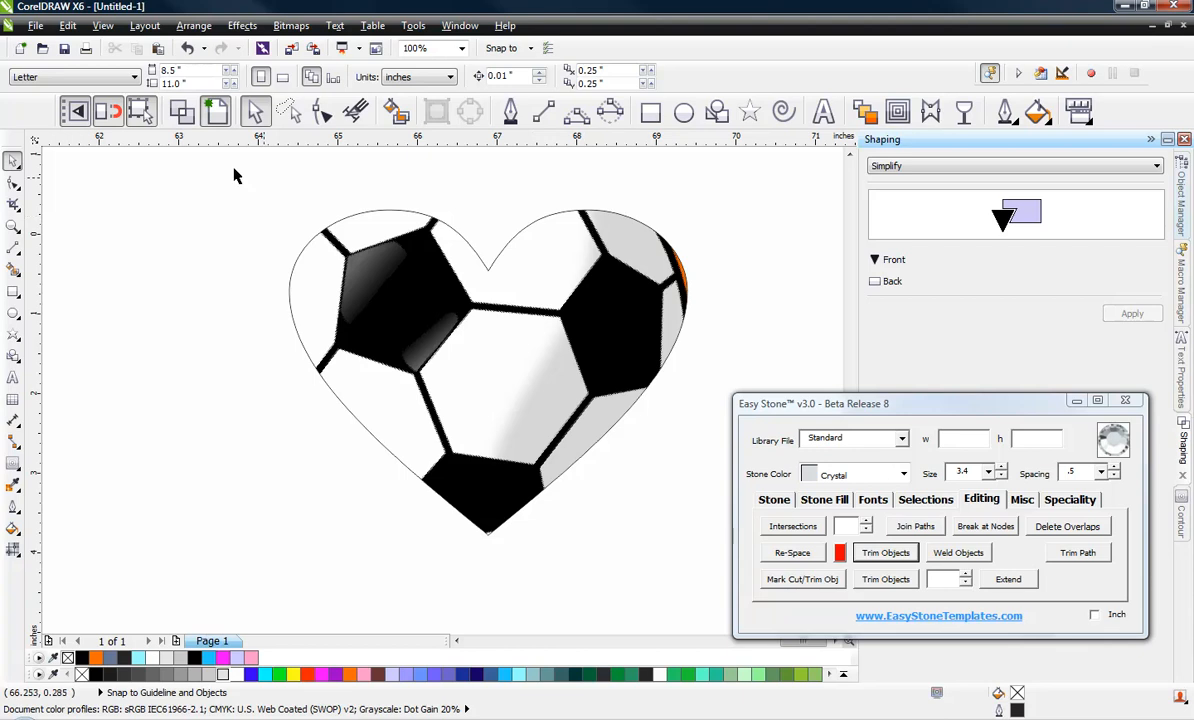
click(182, 112)
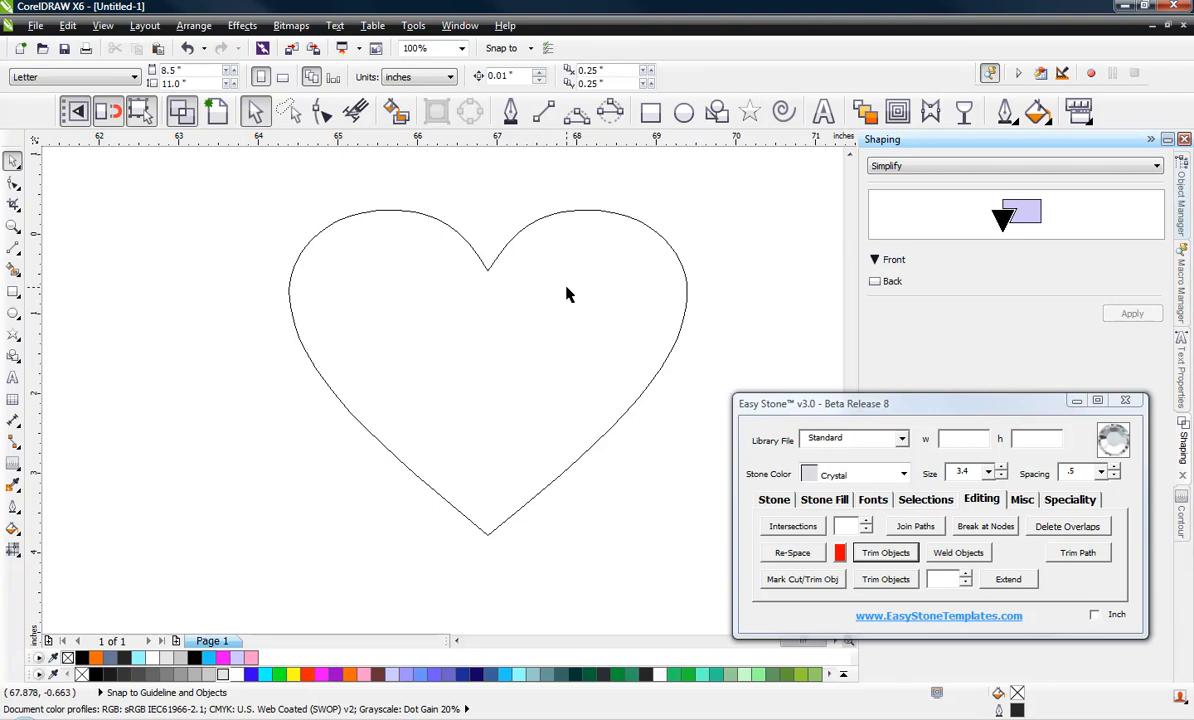
click(218, 112)
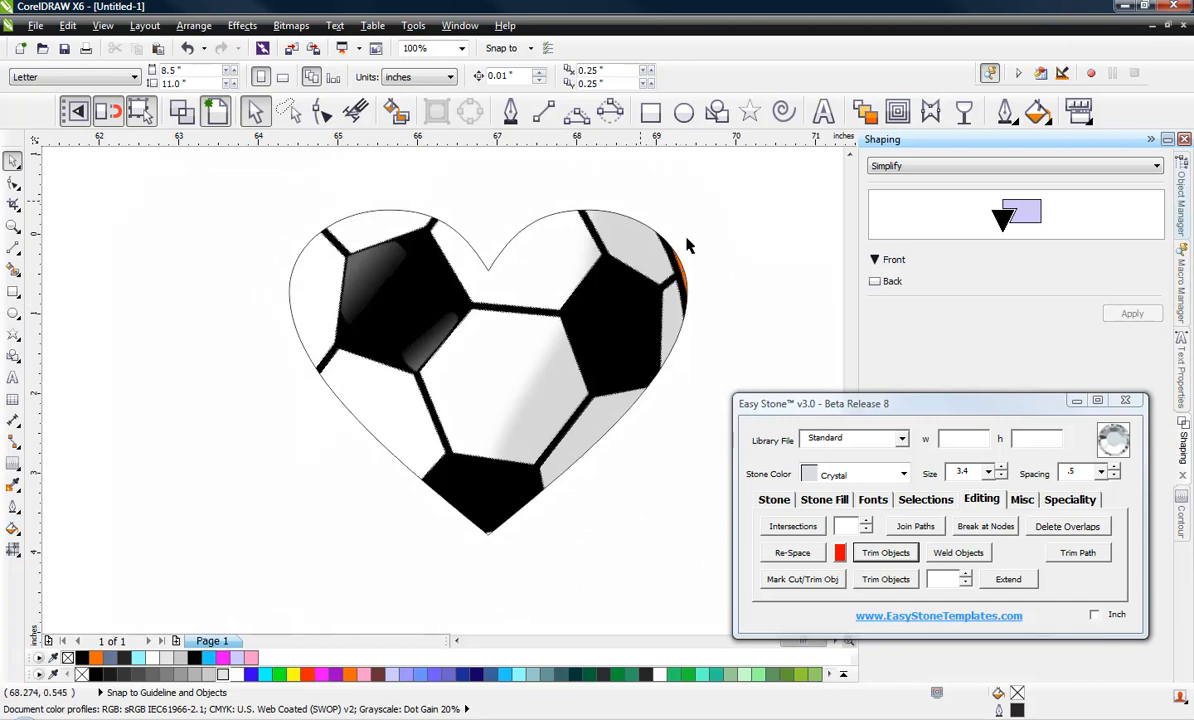
Extract the soccer ball bitmap from the heart's PowerClip and select it on its own.
right_click(442, 343)
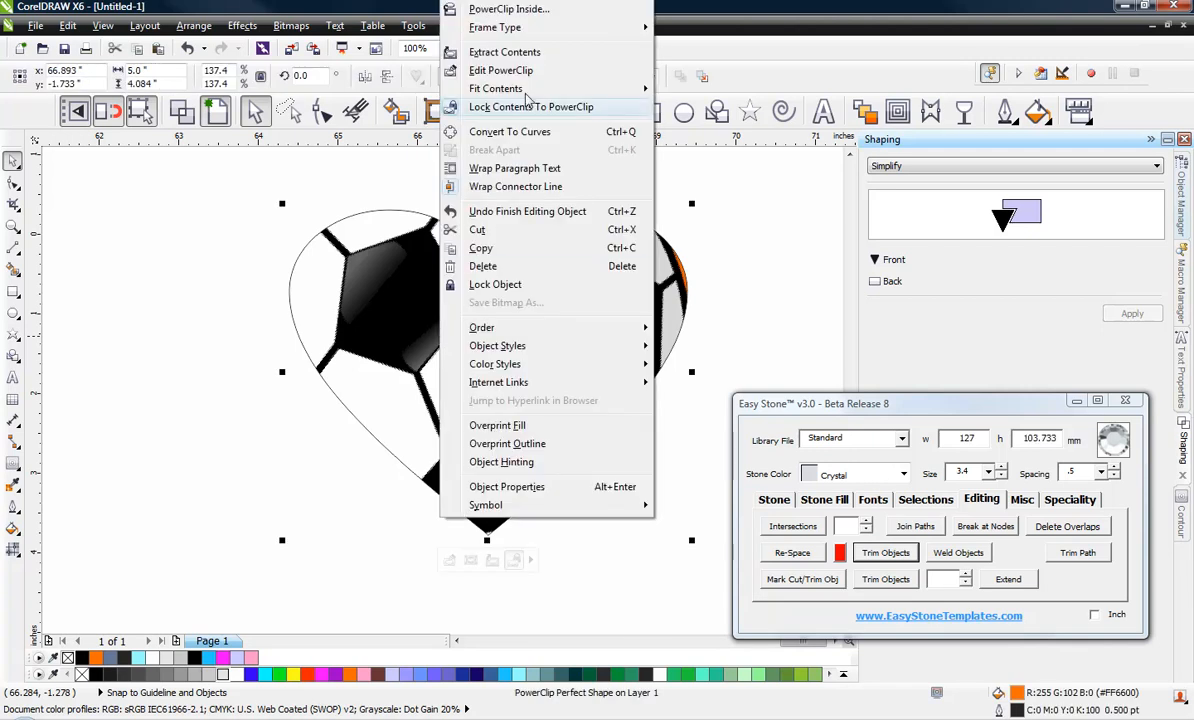
click(529, 59)
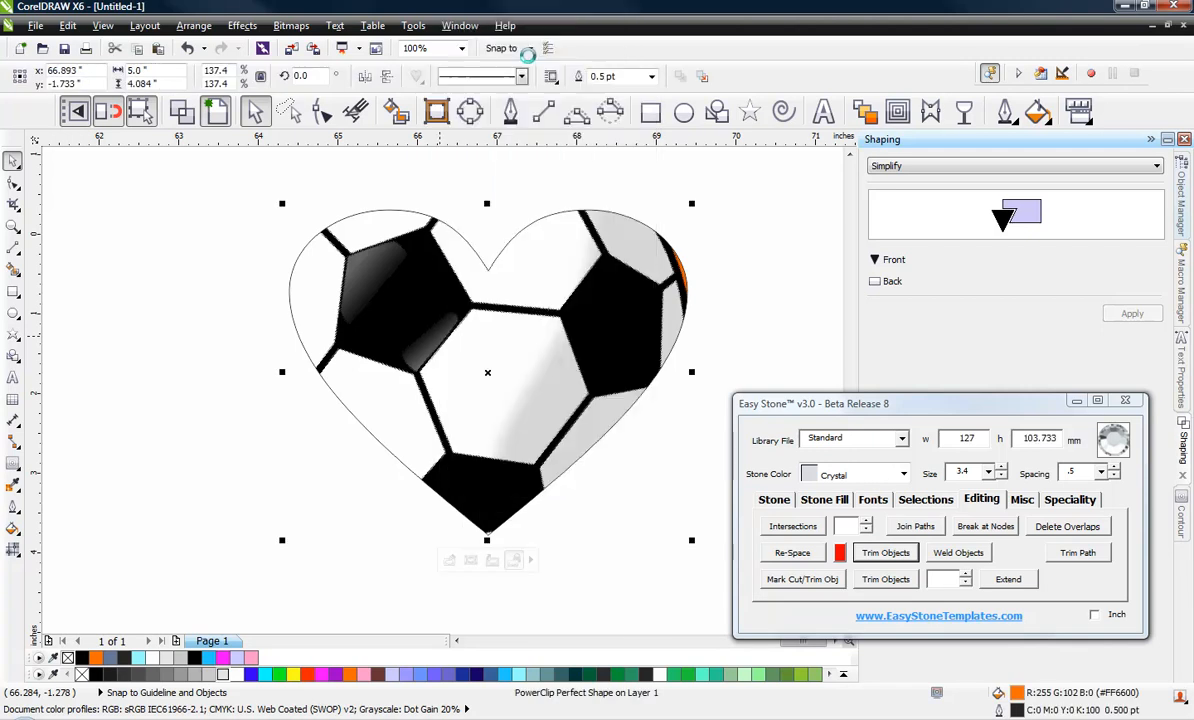
click(167, 383)
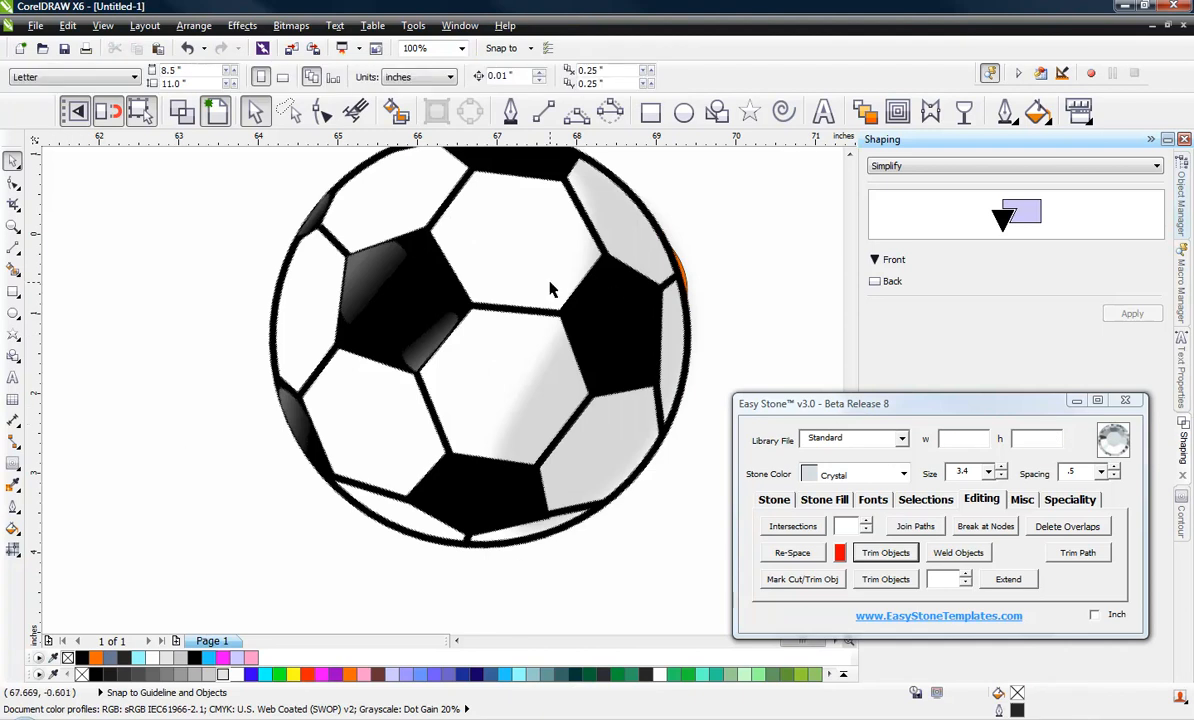
click(640, 475)
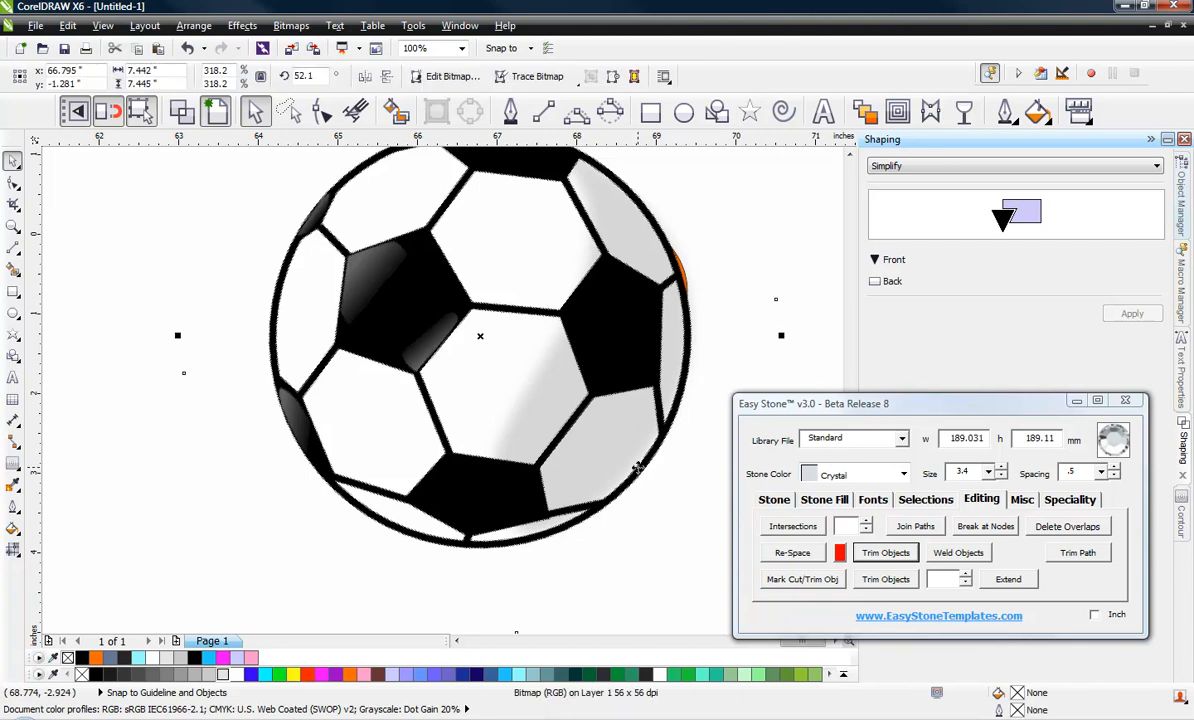
Send the soccer ball bitmap behind the heart and set the heart's frame type to None.
key(shift+Page_Down)
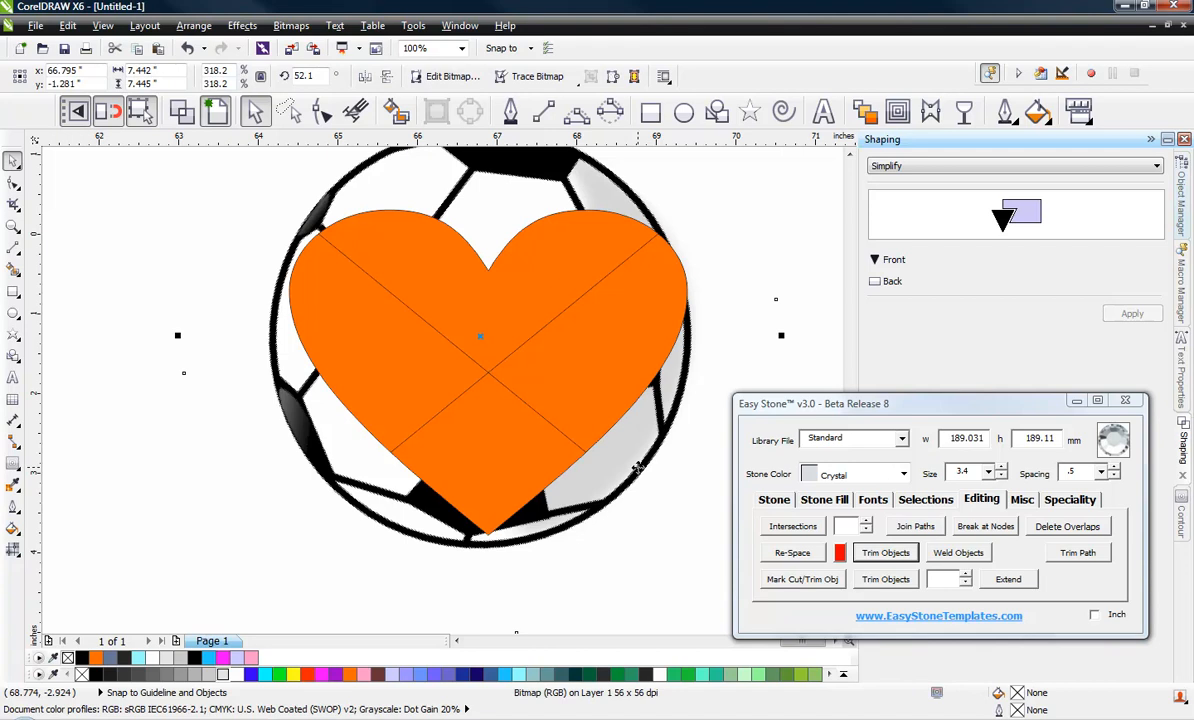
click(342, 571)
click(444, 370)
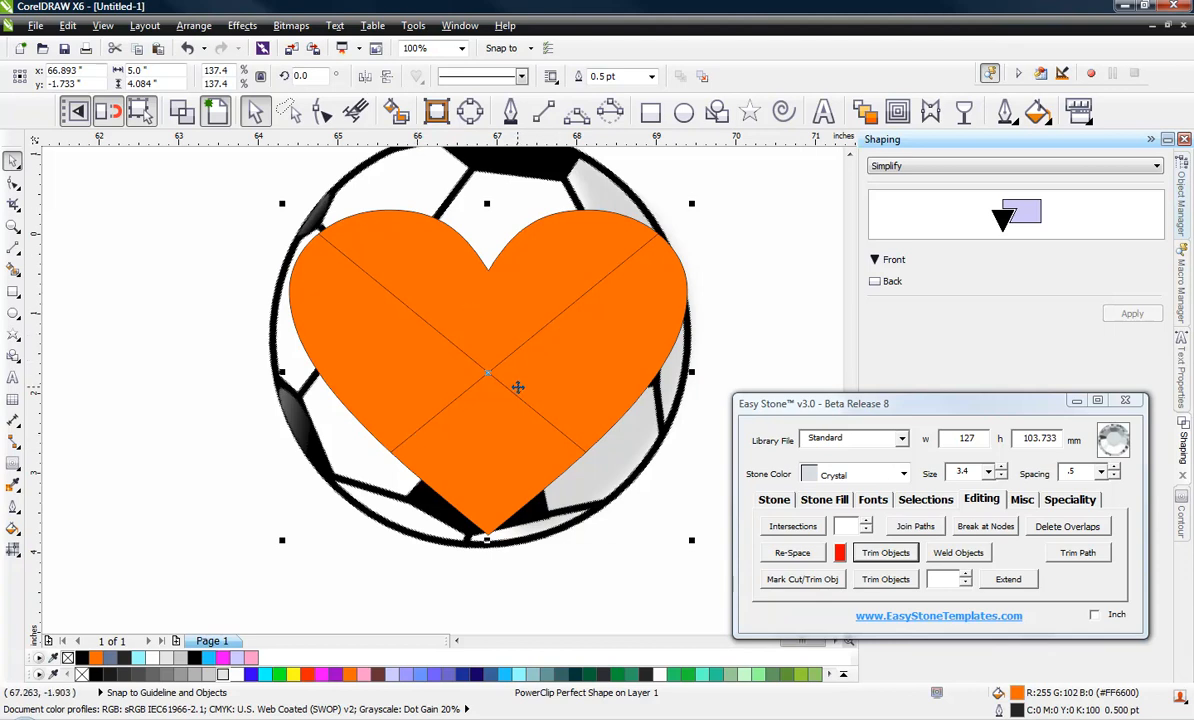
right_click(426, 316)
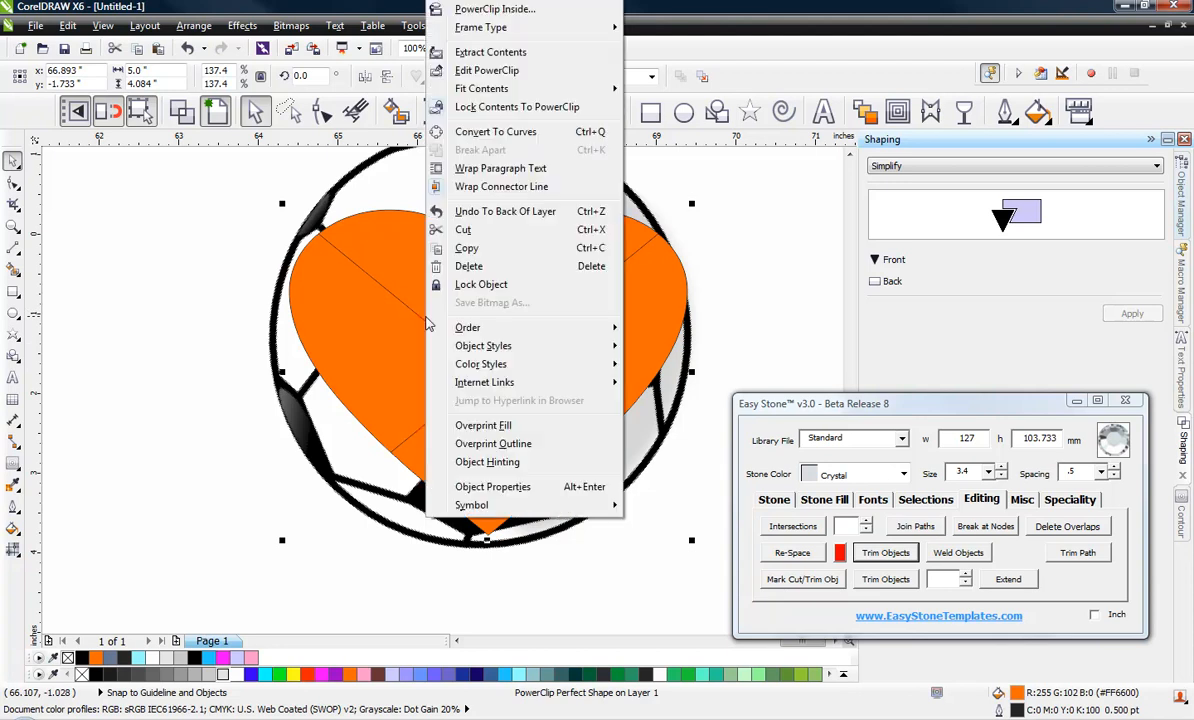
mouse_move(511, 38)
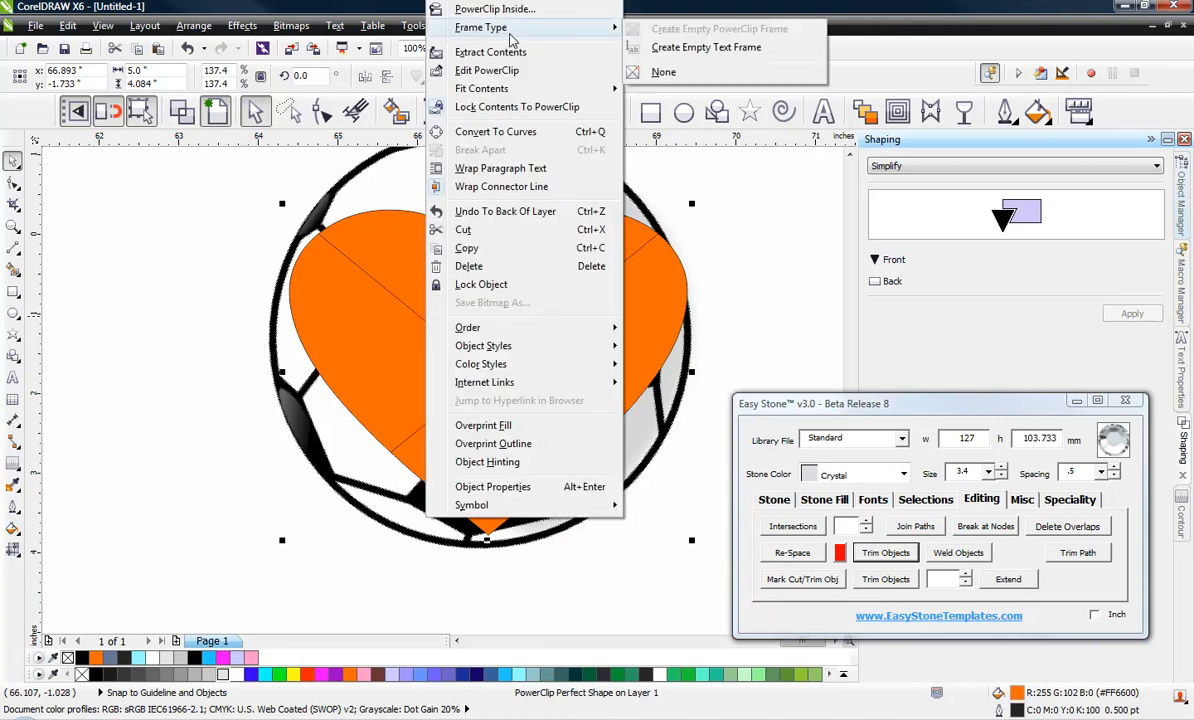
click(696, 71)
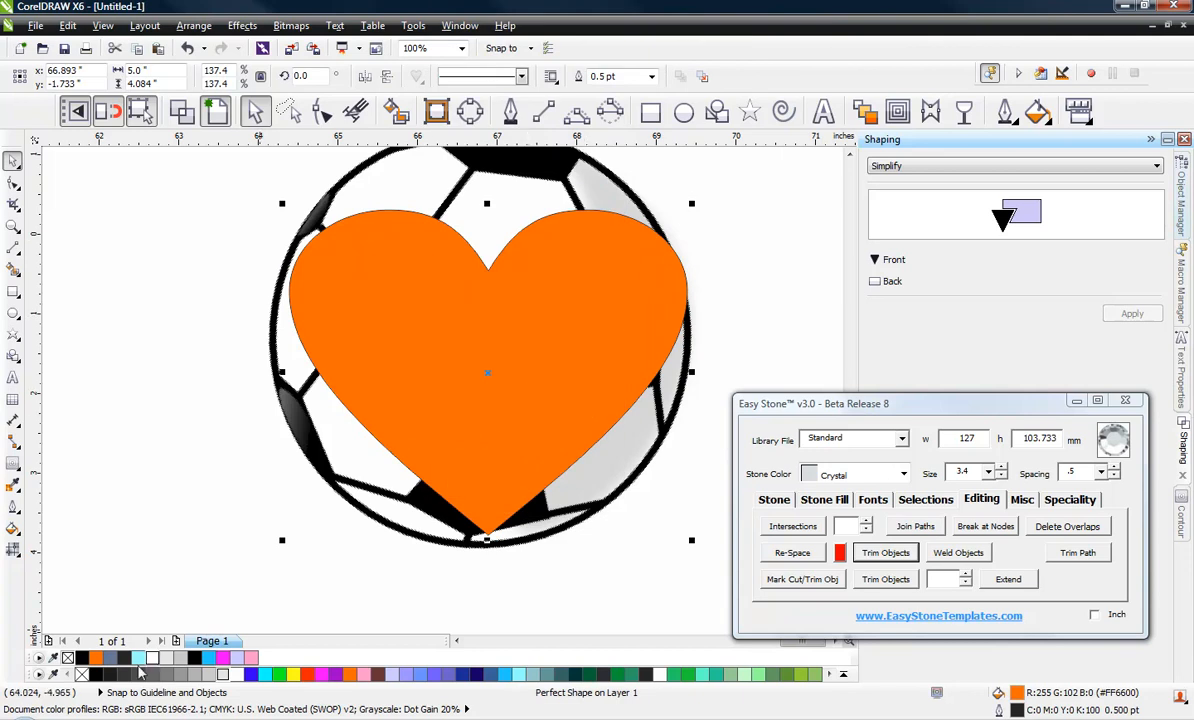
Remove the heart's fill and give it a magenta 8 pt outline.
click(83, 675)
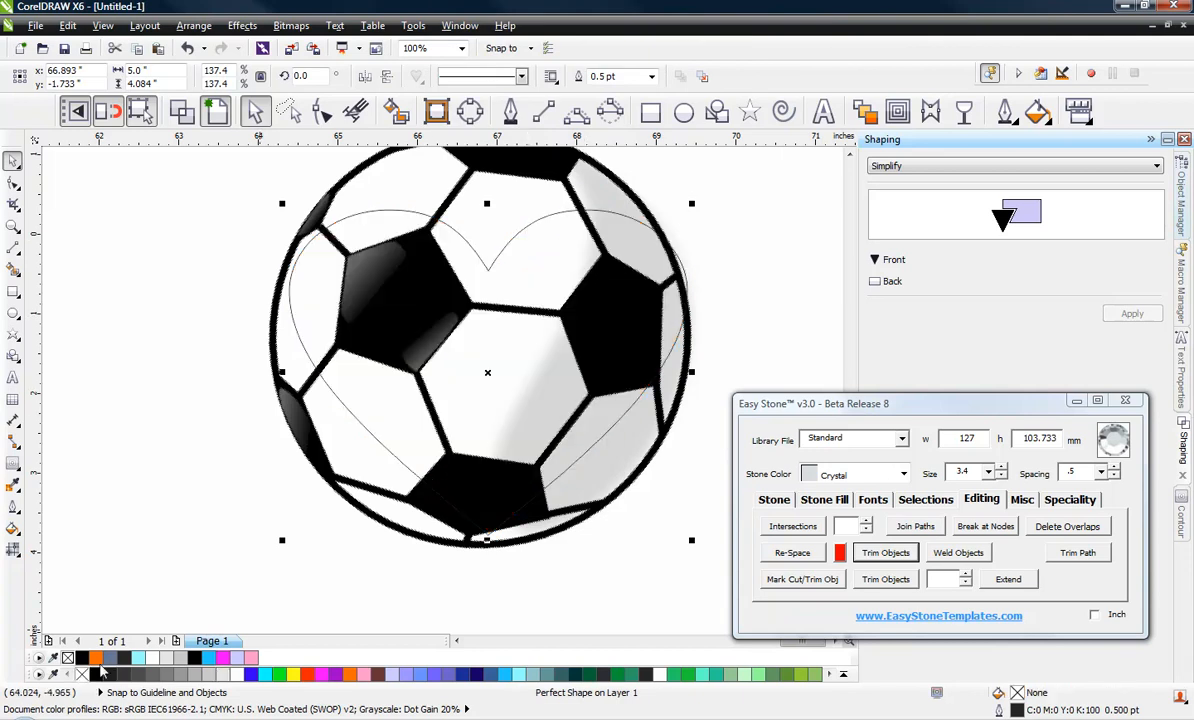
right_click(318, 676)
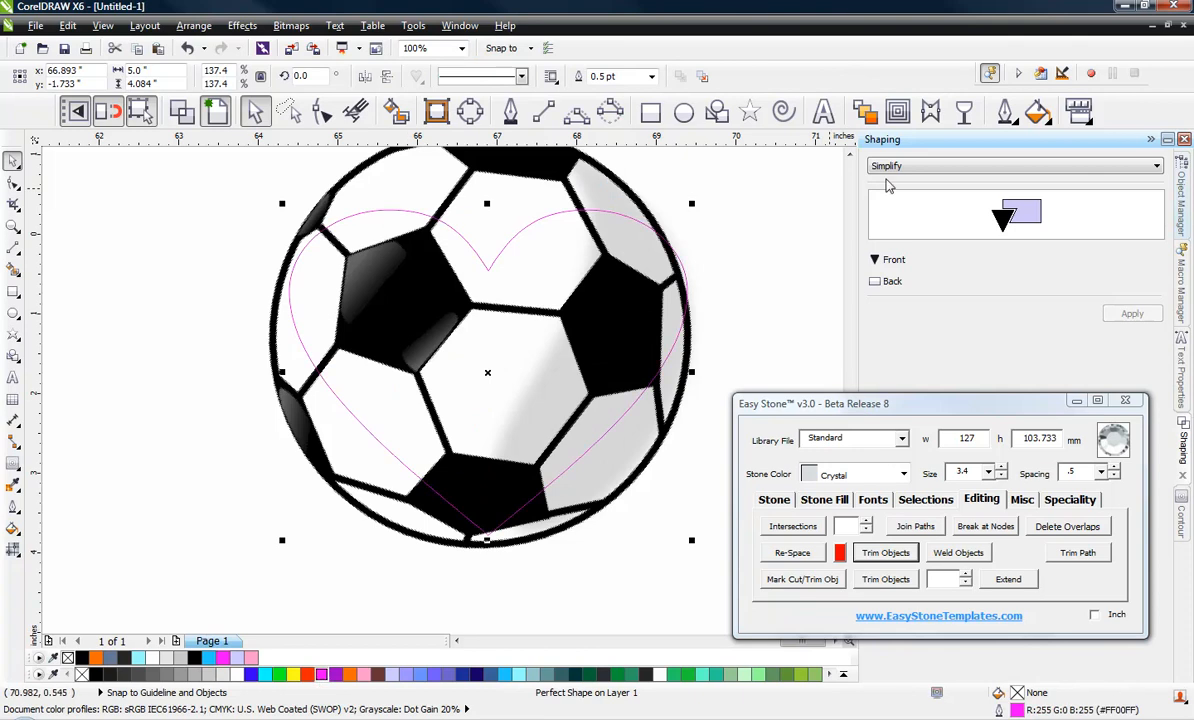
click(1005, 111)
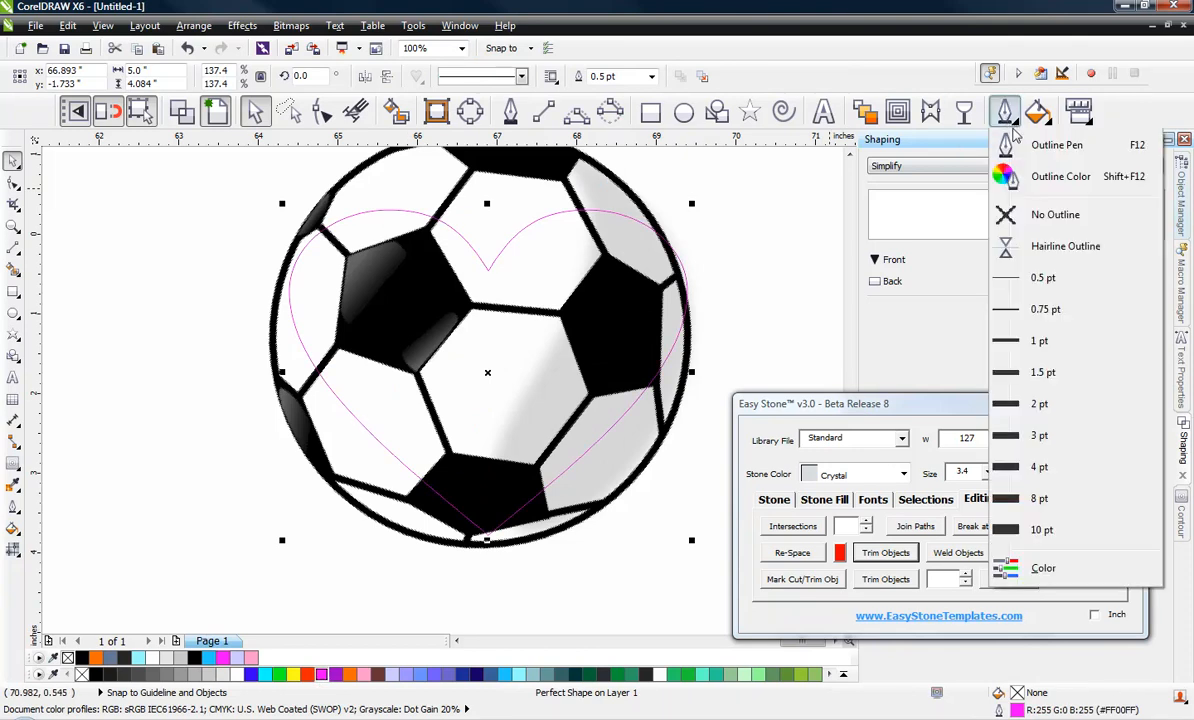
click(1042, 498)
click(623, 631)
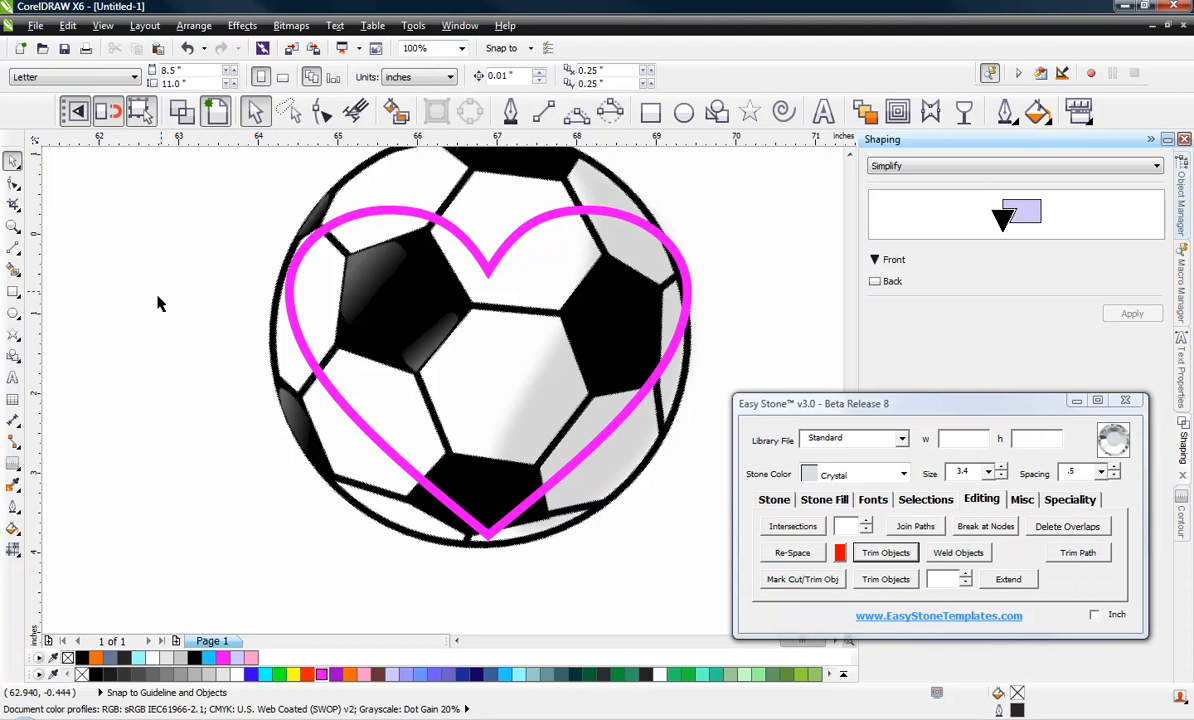
Switch to wireframe view and trace the left black pentagon's upper edge with 2-point lines, extending its seams to the heart outline at both ends.
scroll(338, 255, up, 2)
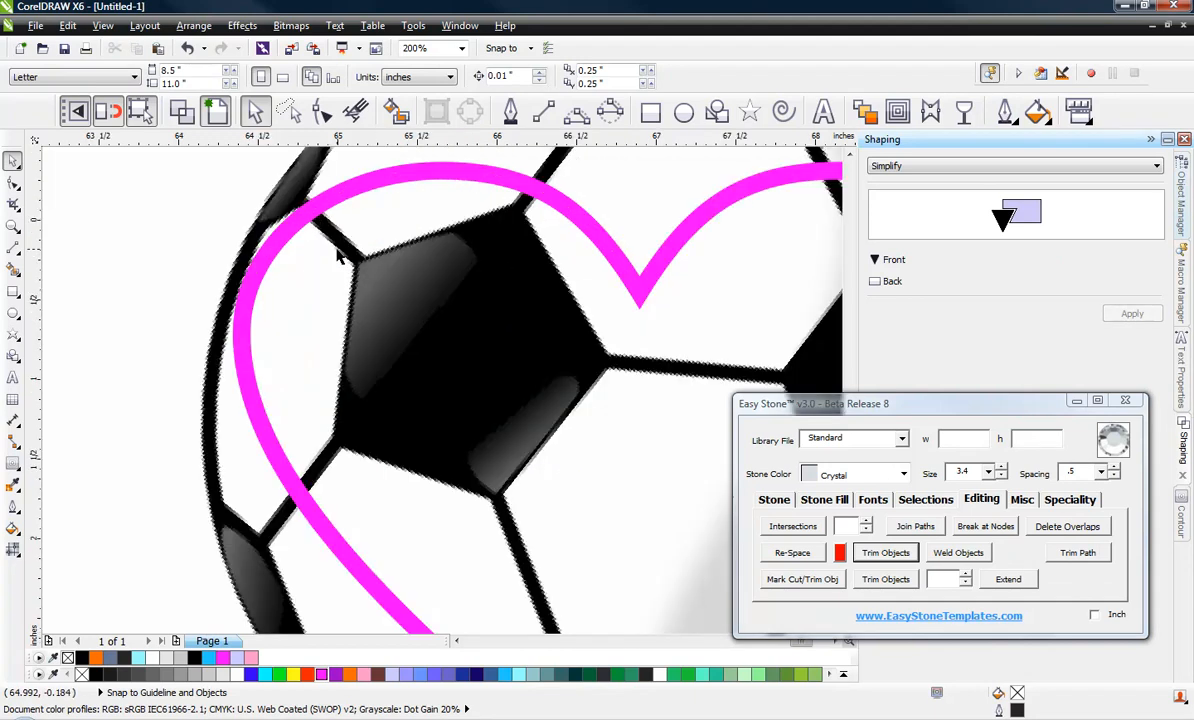
click(181, 112)
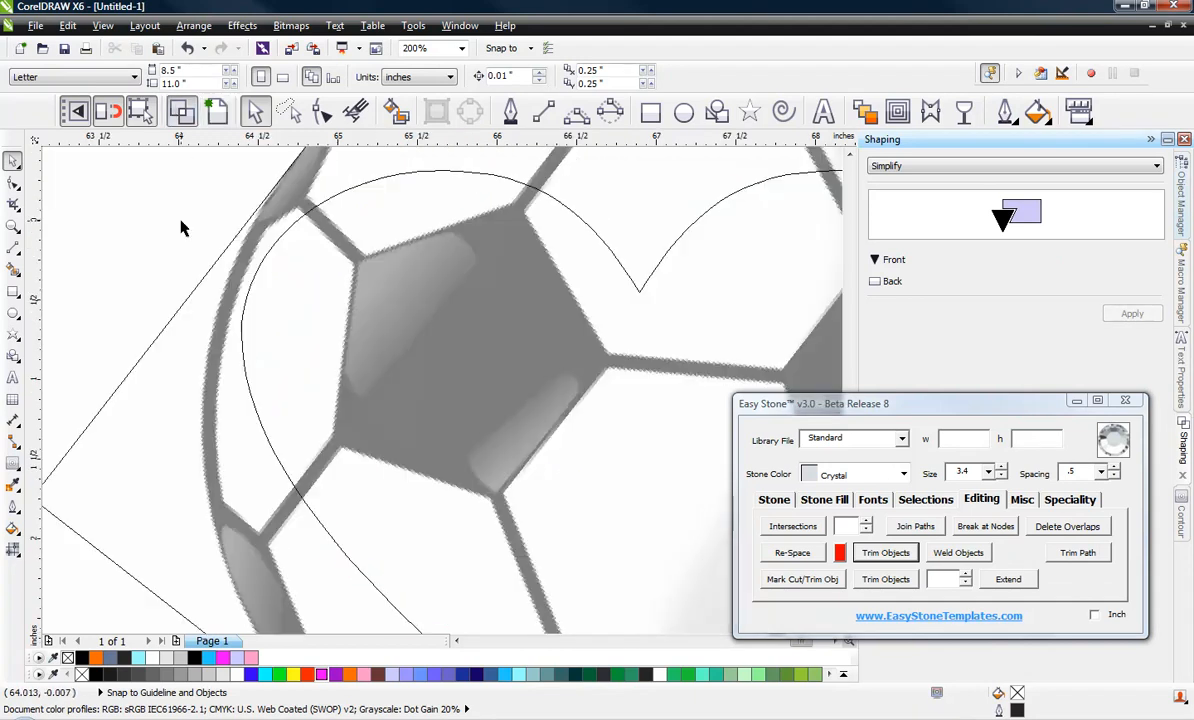
scroll(181, 223, down, 1)
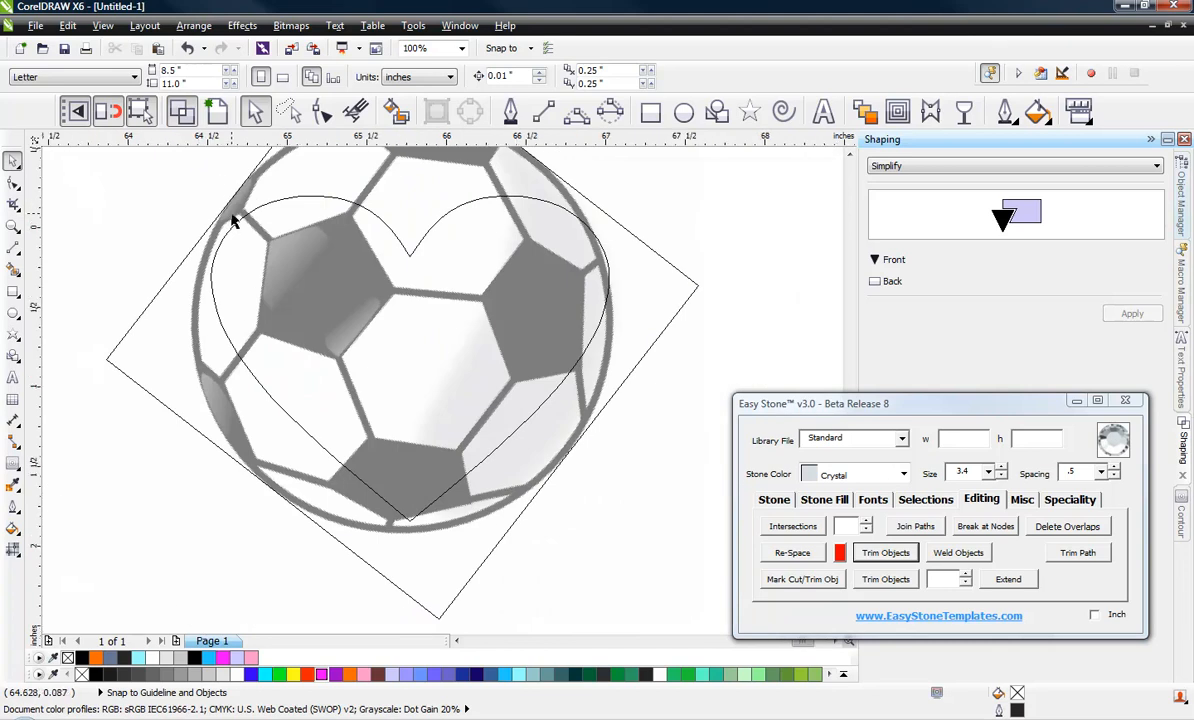
scroll(233, 220, up, 1)
click(543, 112)
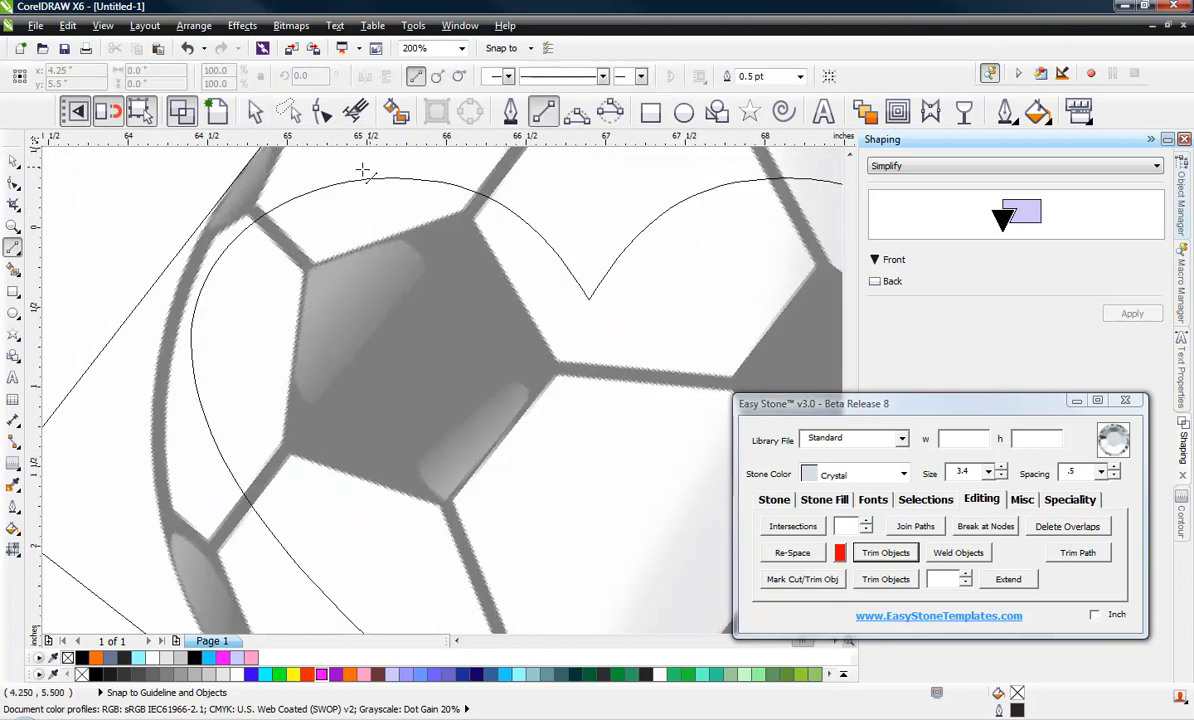
scroll(292, 240, up, 1)
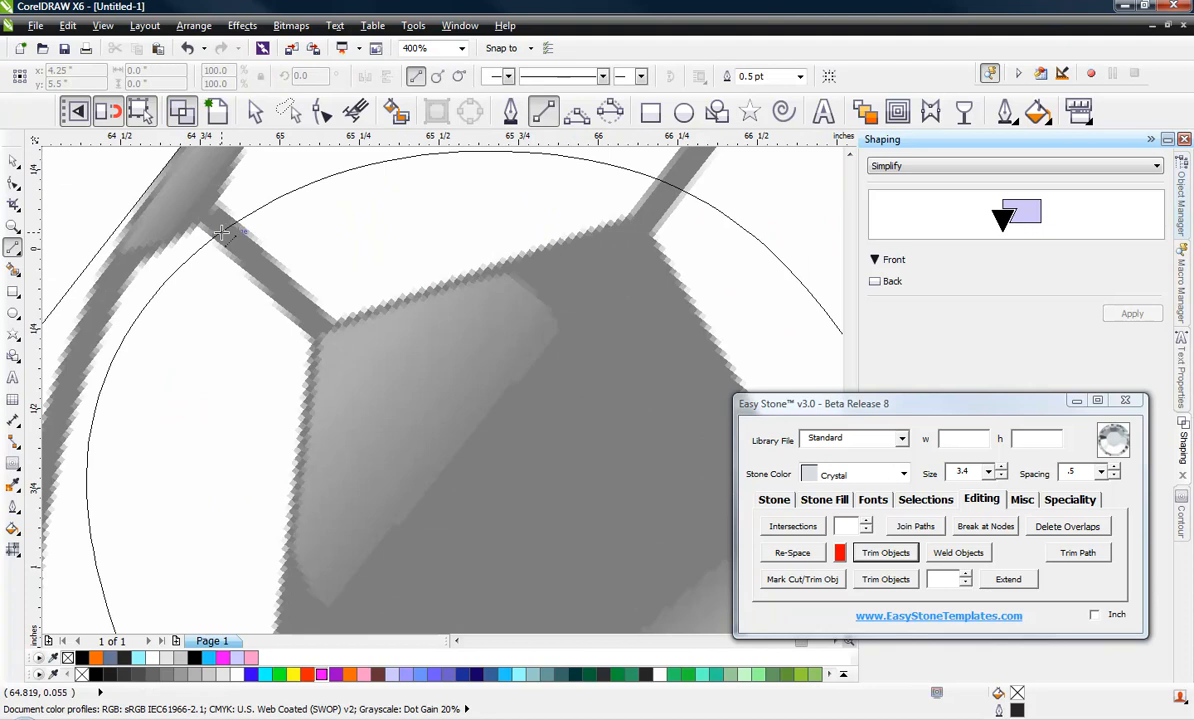
mouse_move(278, 315)
mouse_down()
mouse_move(325, 328)
mouse_move(619, 251)
mouse_move(651, 188)
mouse_move(671, 186)
mouse_up()
scroll(428, 178, down, 1)
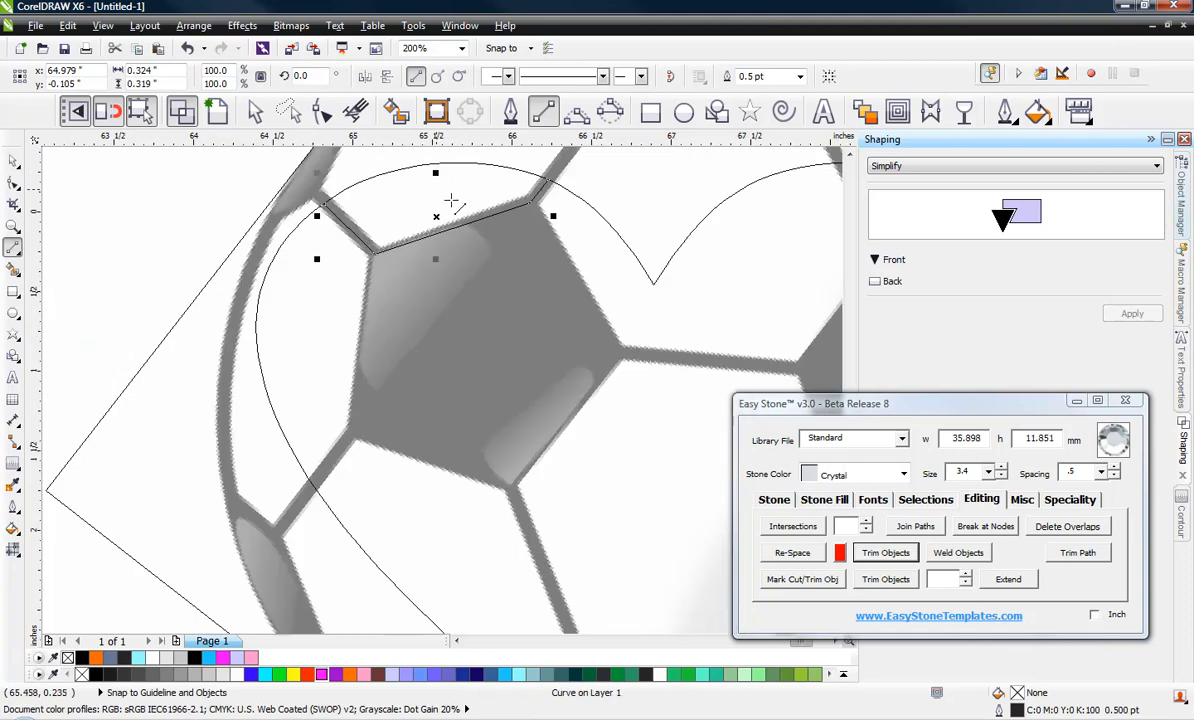
Trace the left pentagon's upper-right edge, the seam across to the right pentagon, and that pentagon's upper-left edge.
scroll(541, 199, up, 1)
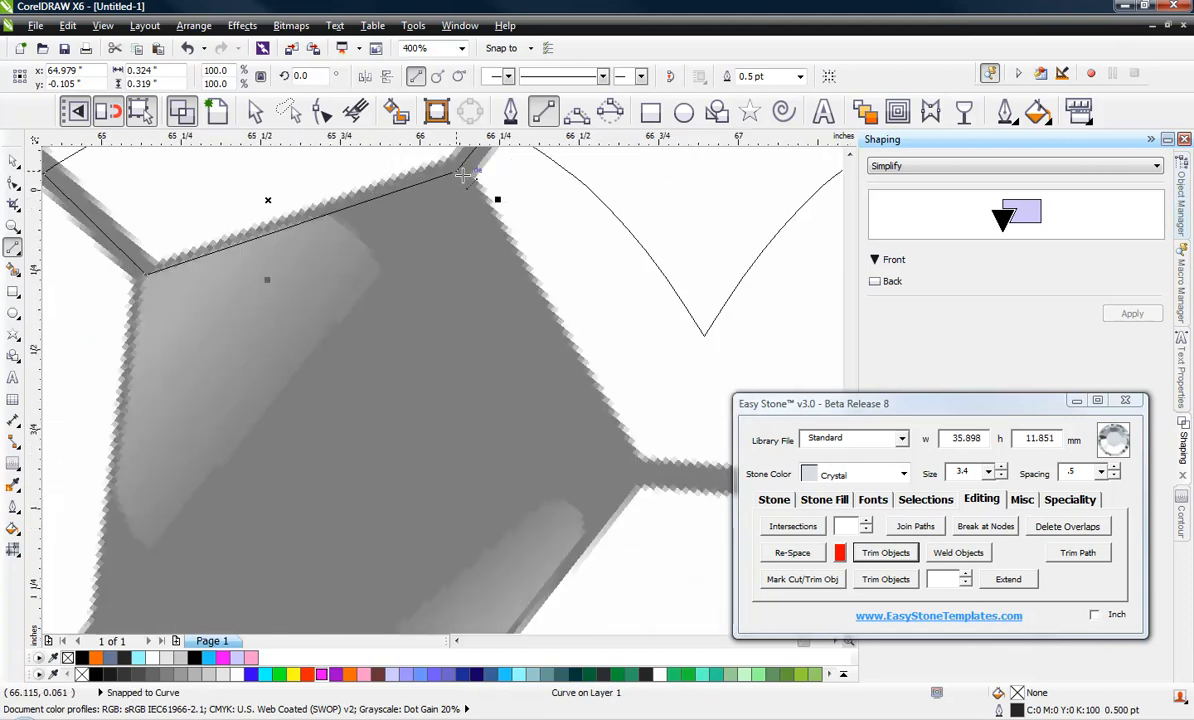
drag(458, 171, 628, 470)
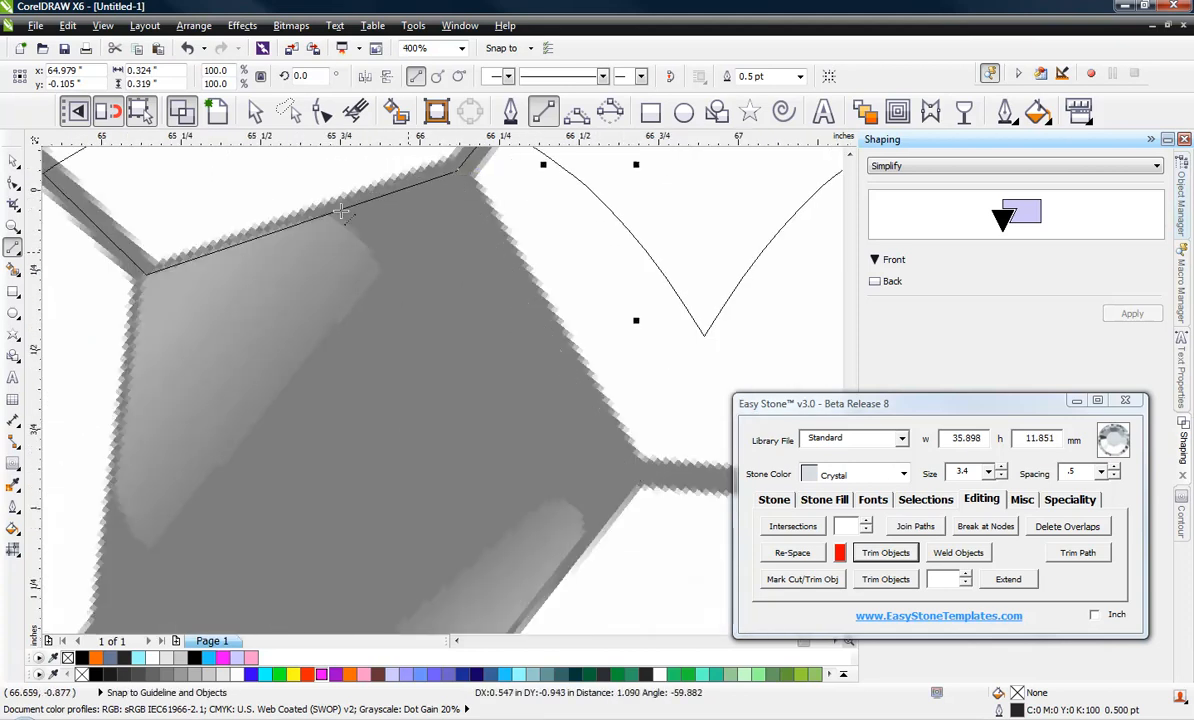
scroll(441, 272, down, 2)
scroll(441, 272, up, 1)
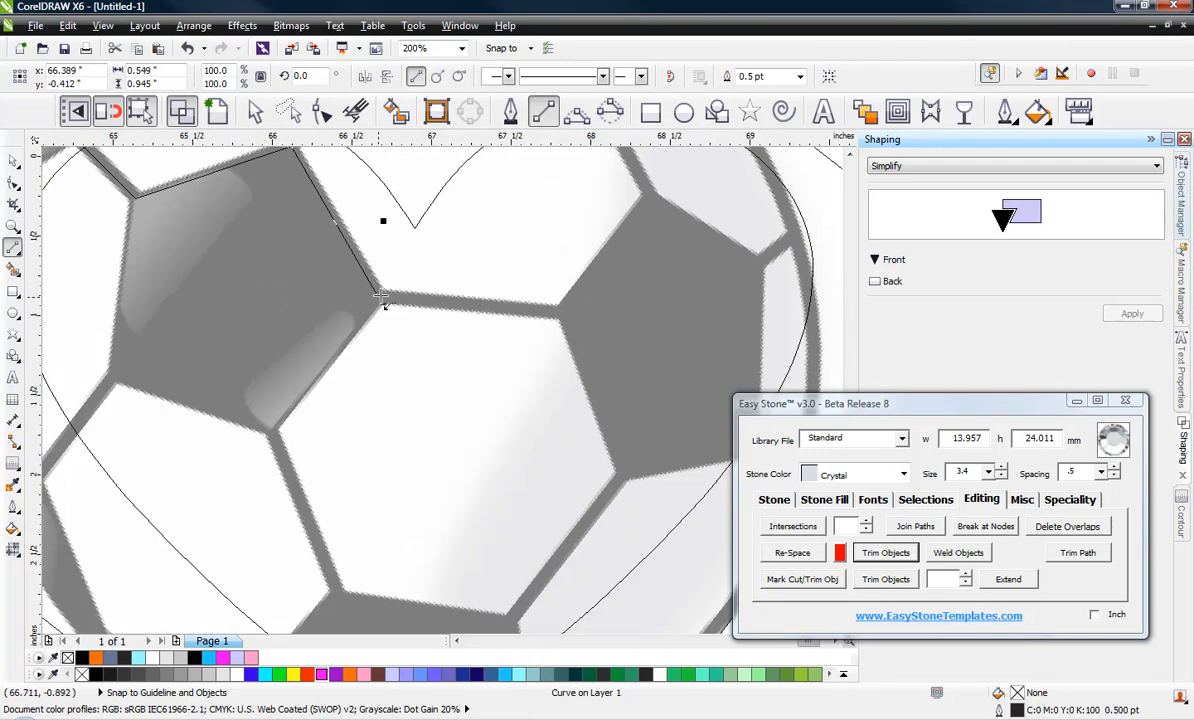
mouse_move(381, 296)
mouse_down()
mouse_move(567, 314)
mouse_move(655, 196)
mouse_up()
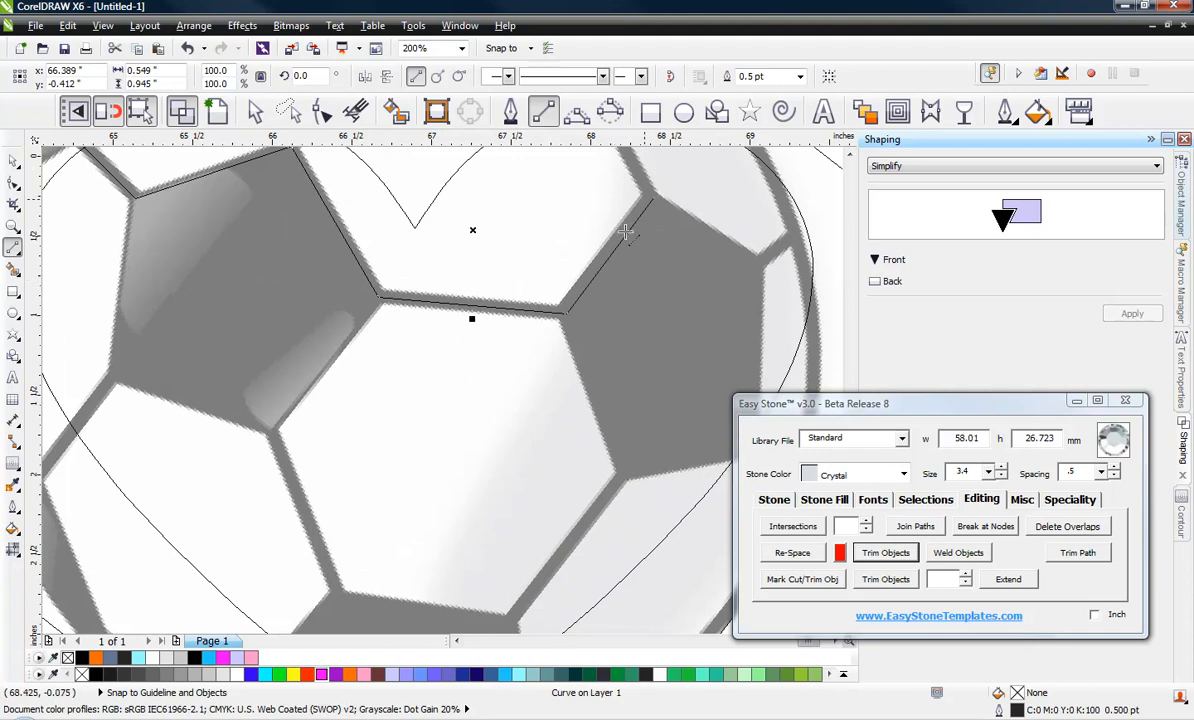
Trace the seam from the right pentagon's top corner up to the heart outline, plus its upper-right edge and short outer seam.
scroll(602, 258, down, 1)
scroll(620, 230, up, 2)
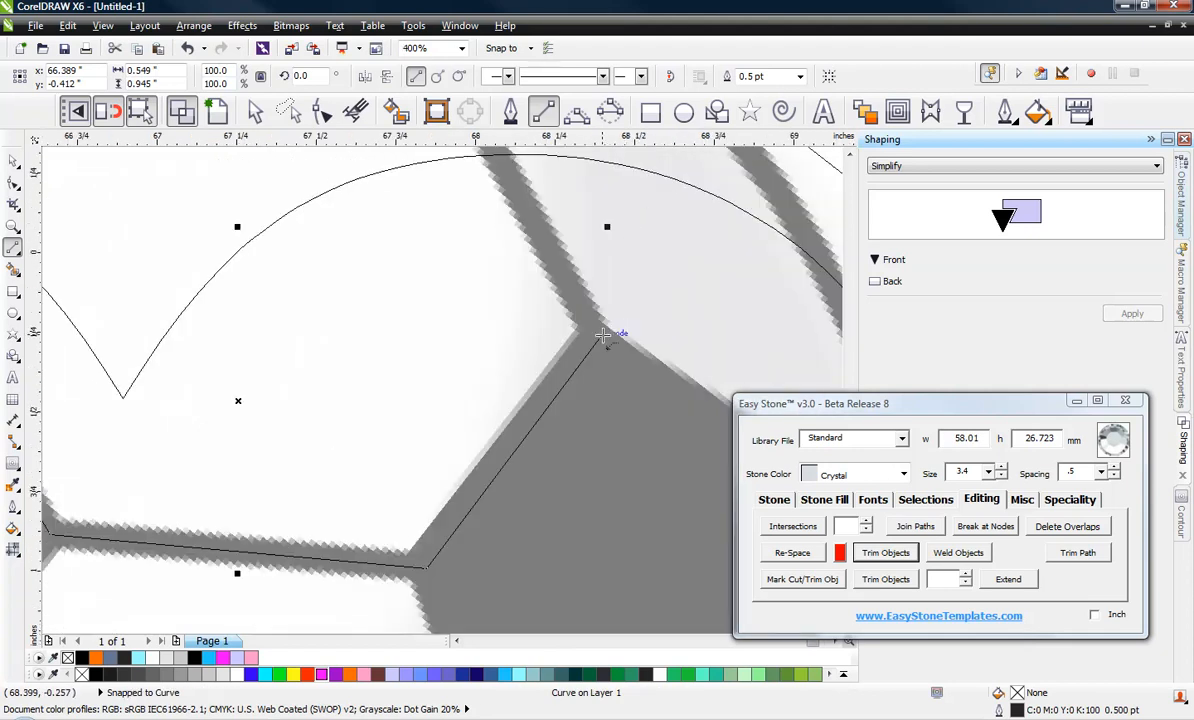
drag(600, 336, 512, 160)
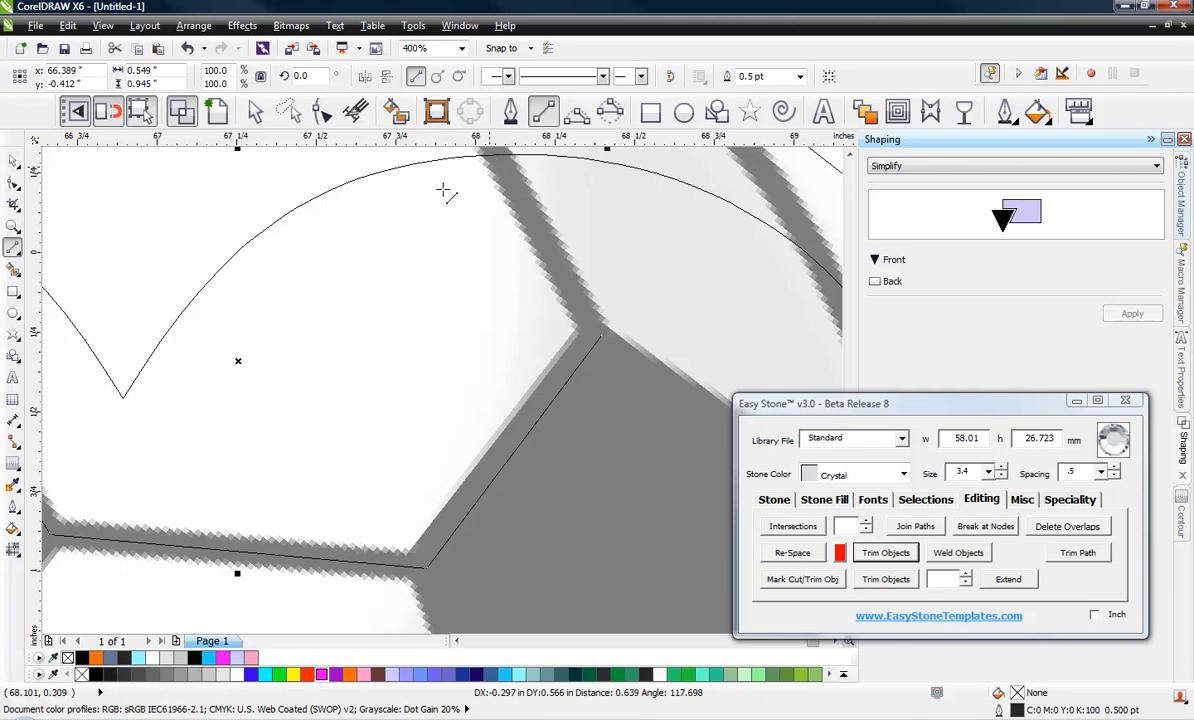
scroll(524, 218, down, 1)
scroll(562, 277, up, 1)
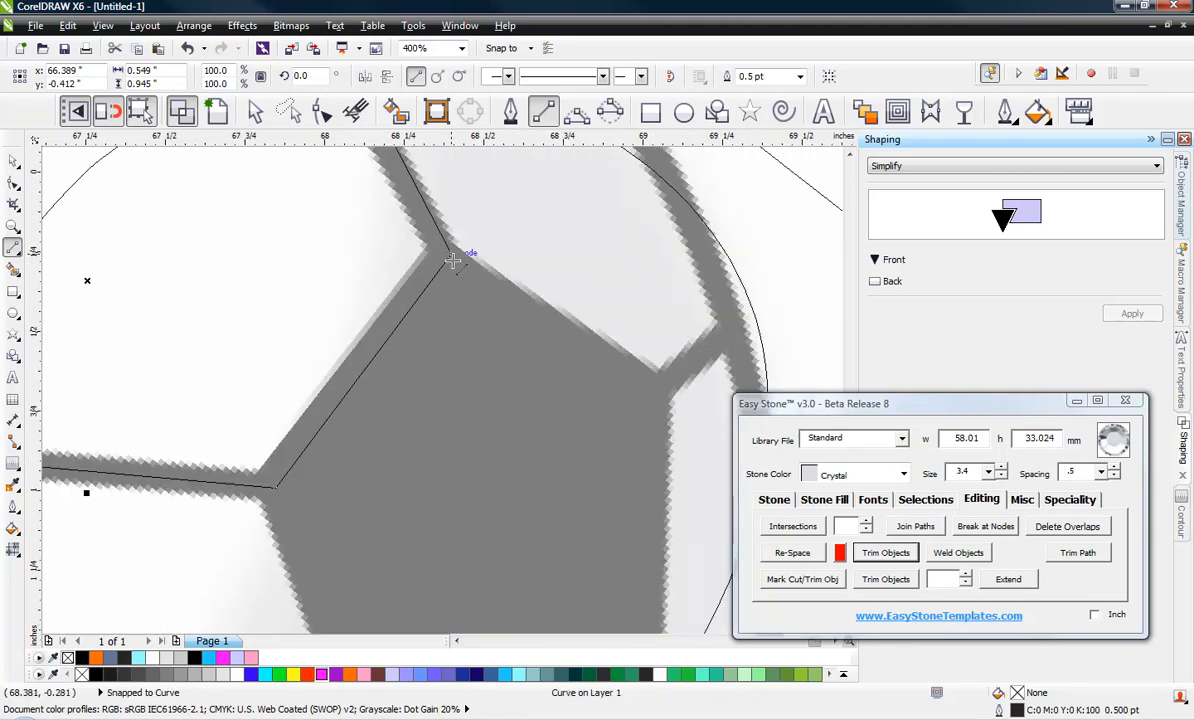
drag(451, 254, 752, 306)
scroll(564, 258, down, 1)
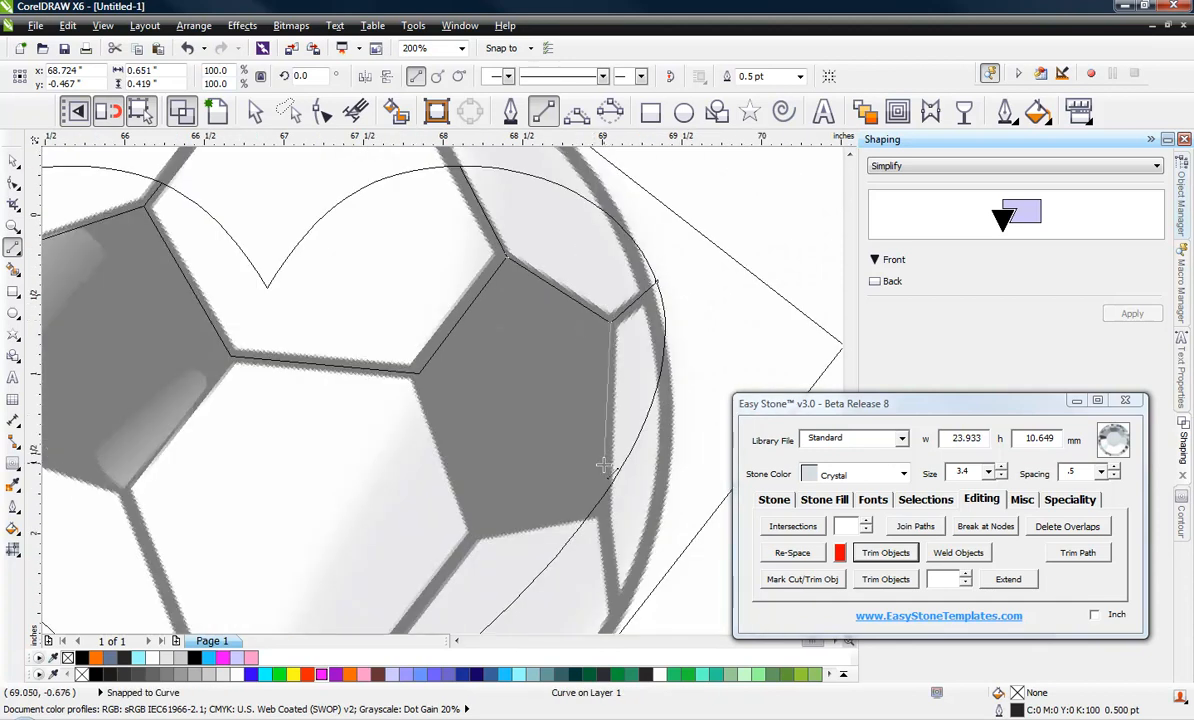
Trace the right pentagon's right, bottom and lower-left edges, stopping at the heart outline where it crosses the pentagon.
drag(611, 322, 611, 490)
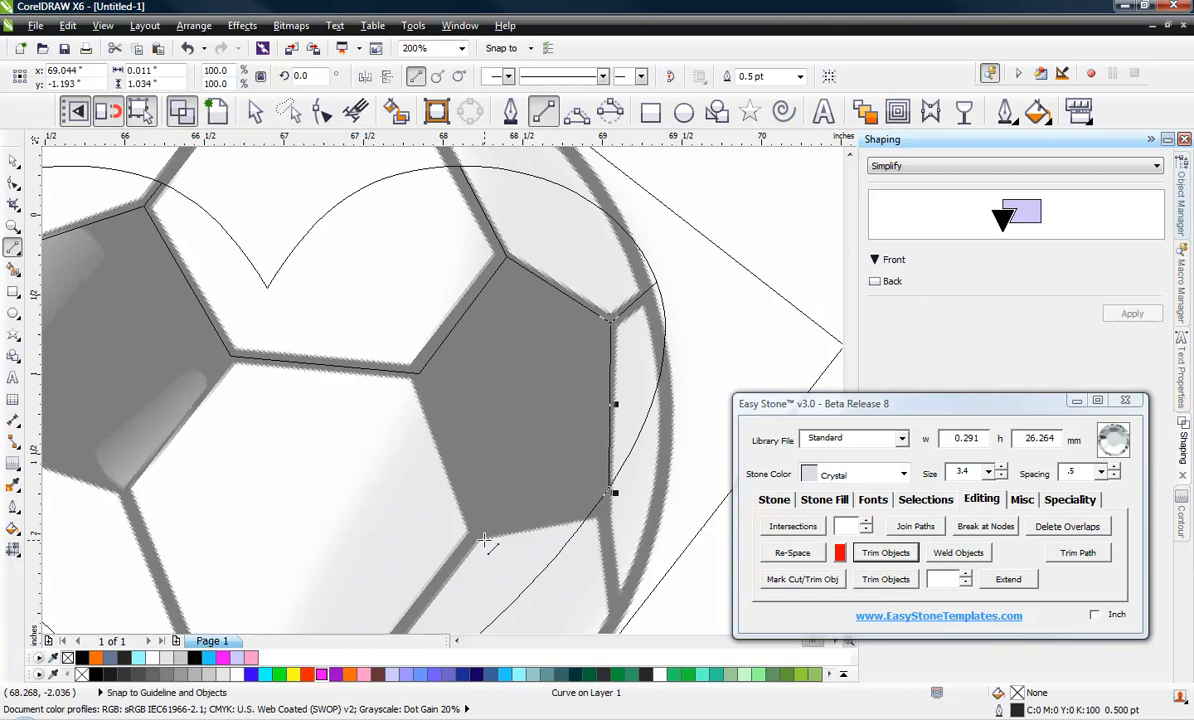
drag(477, 537, 593, 516)
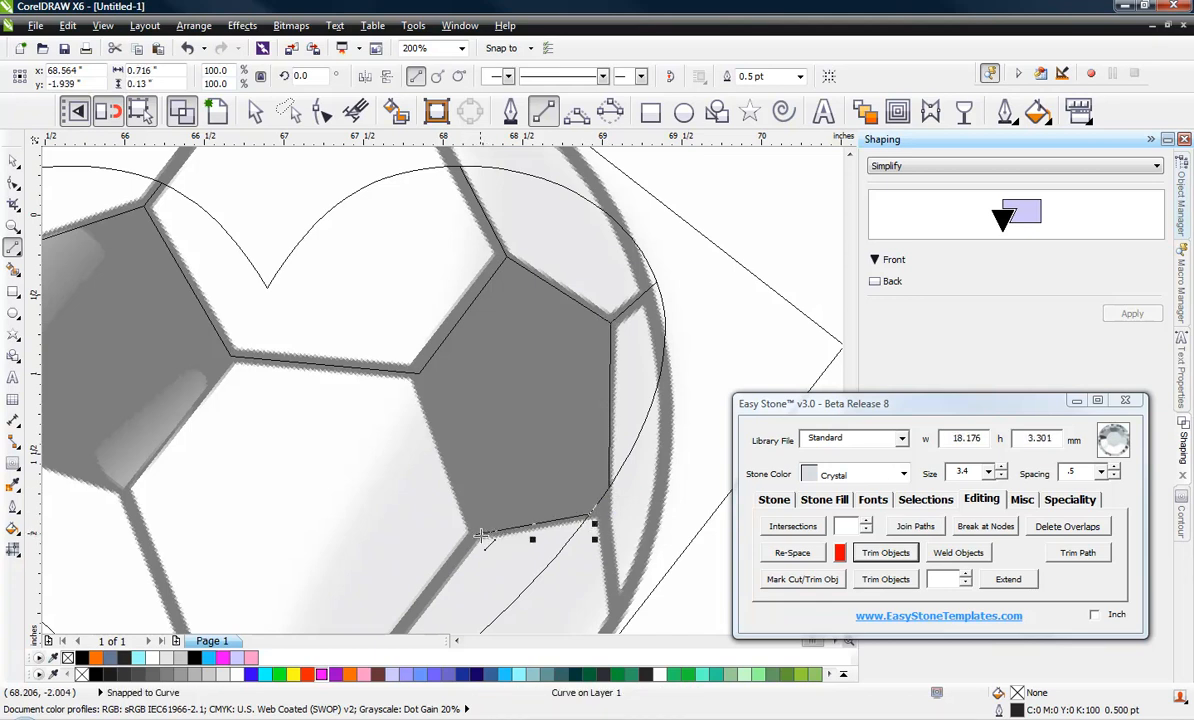
drag(479, 537, 424, 375)
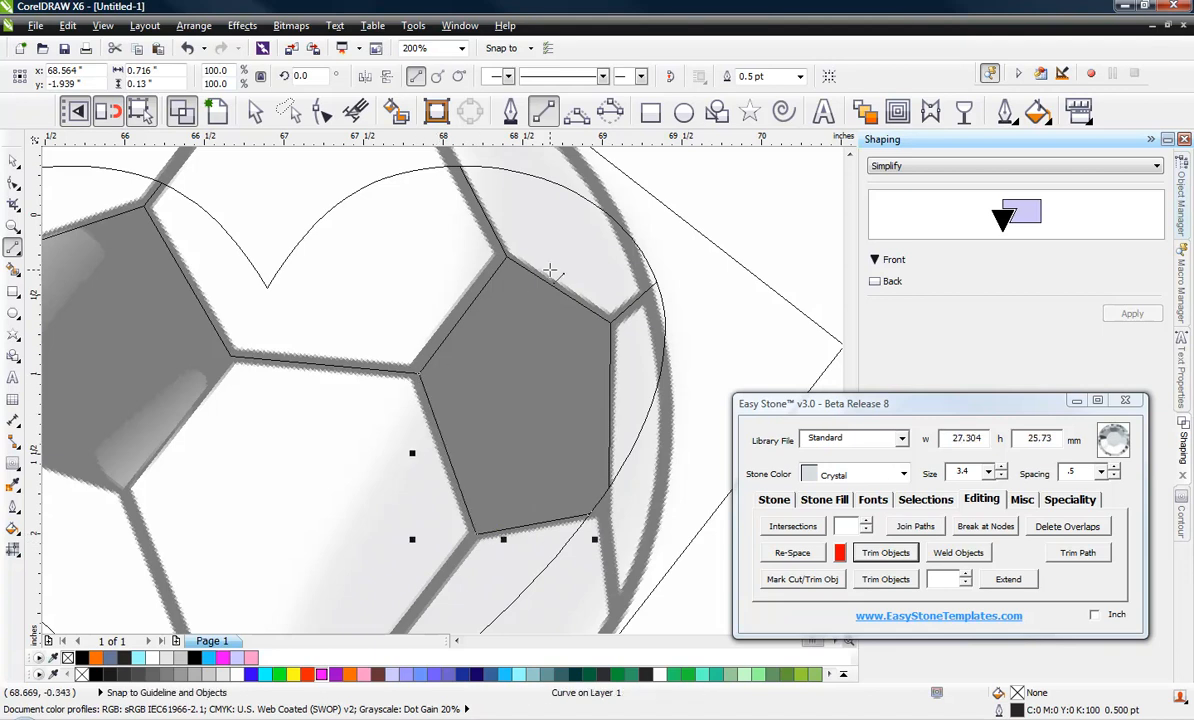
Trace the left pentagon's short outer seam to the heart outline, then its bottom and lower-right edges.
scroll(563, 268, down, 1)
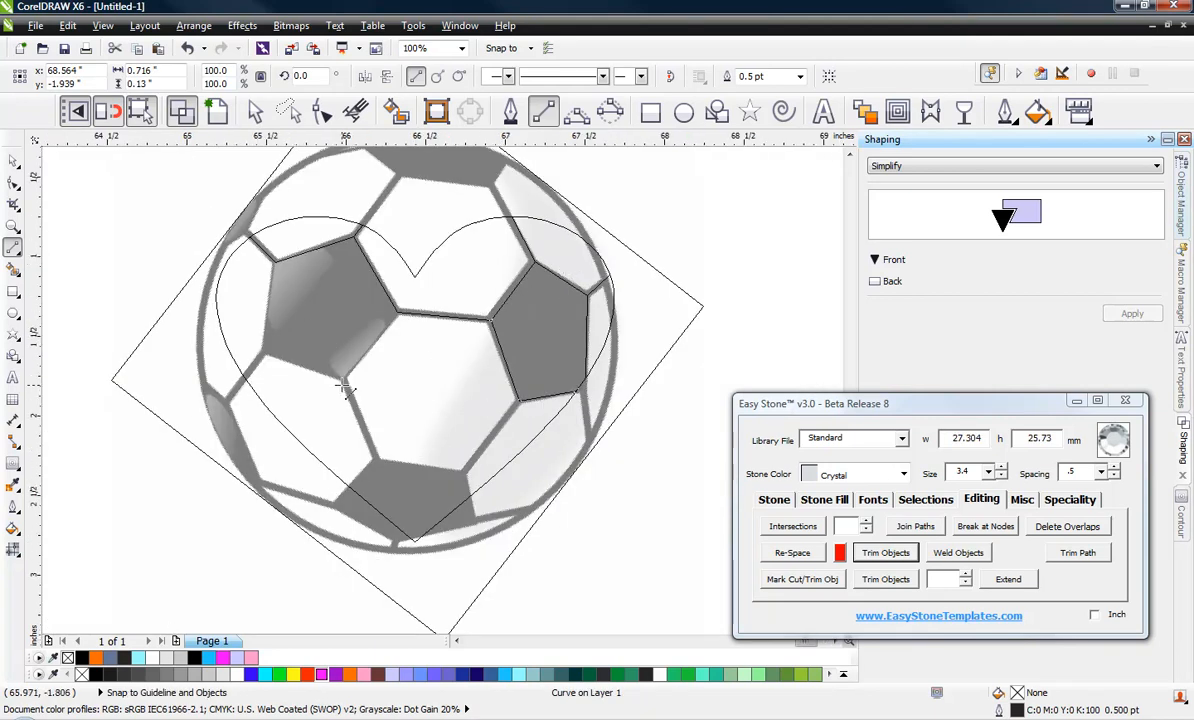
scroll(330, 300, up, 1)
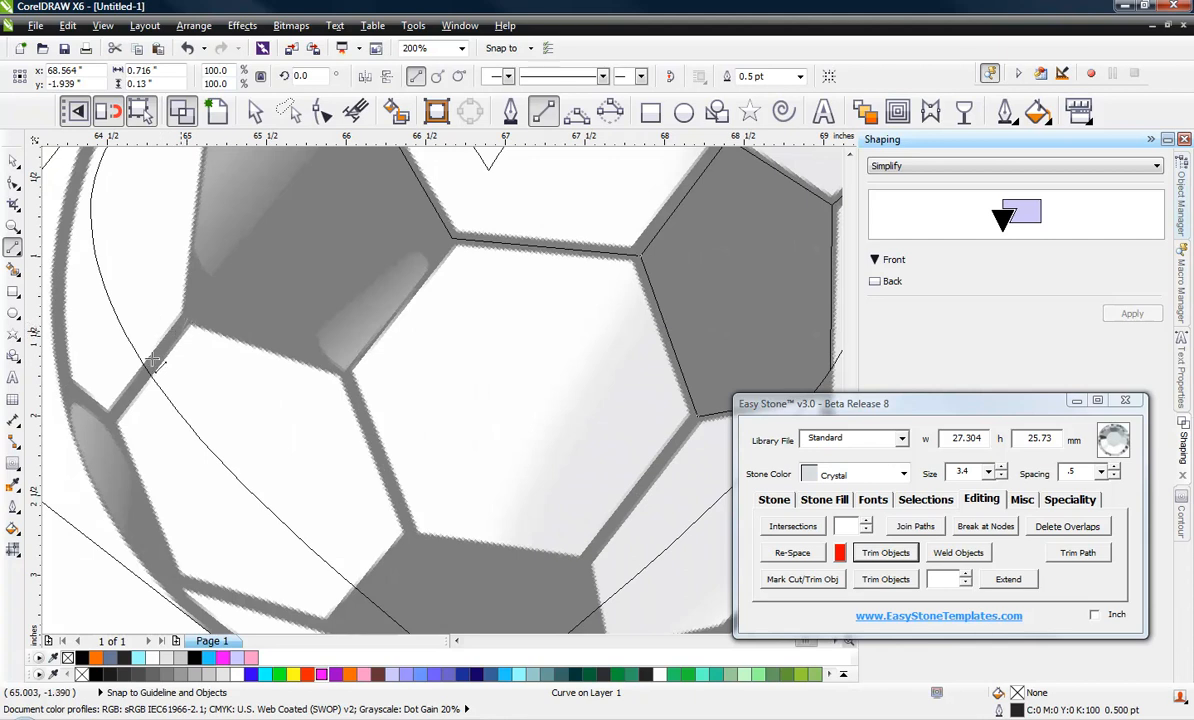
drag(188, 321, 146, 371)
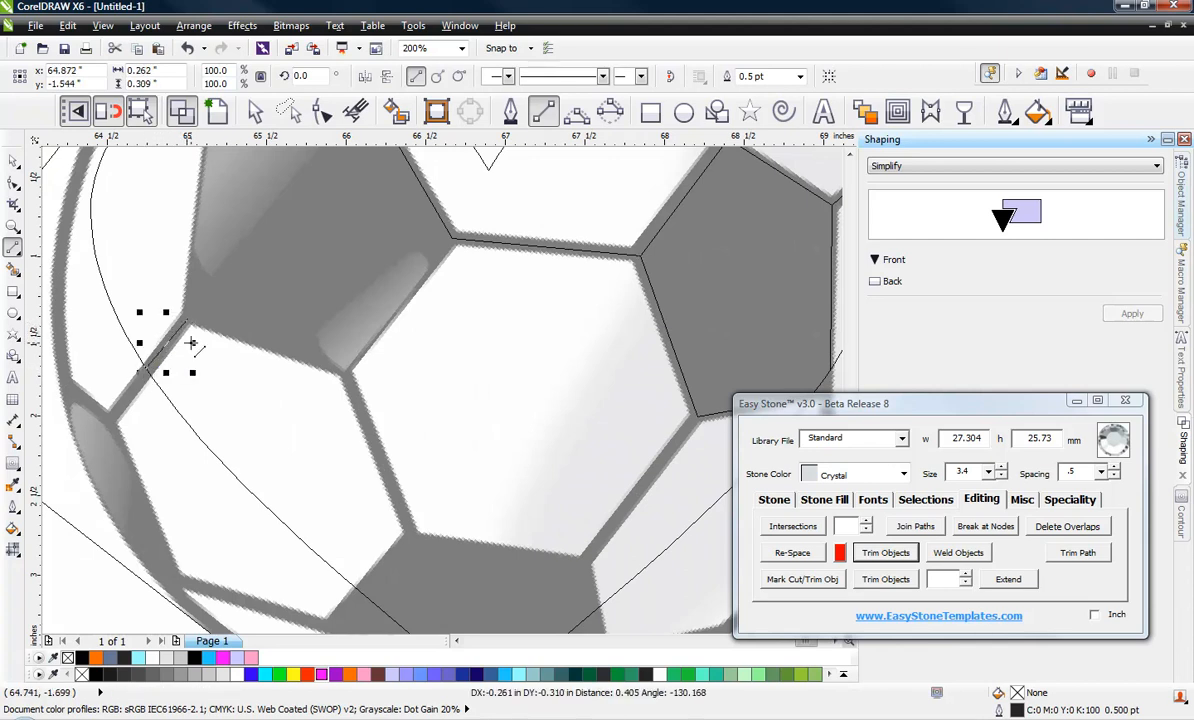
mouse_move(189, 321)
mouse_down()
mouse_move(300, 338)
mouse_move(350, 371)
mouse_up()
drag(350, 371, 454, 239)
scroll(390, 337, down, 2)
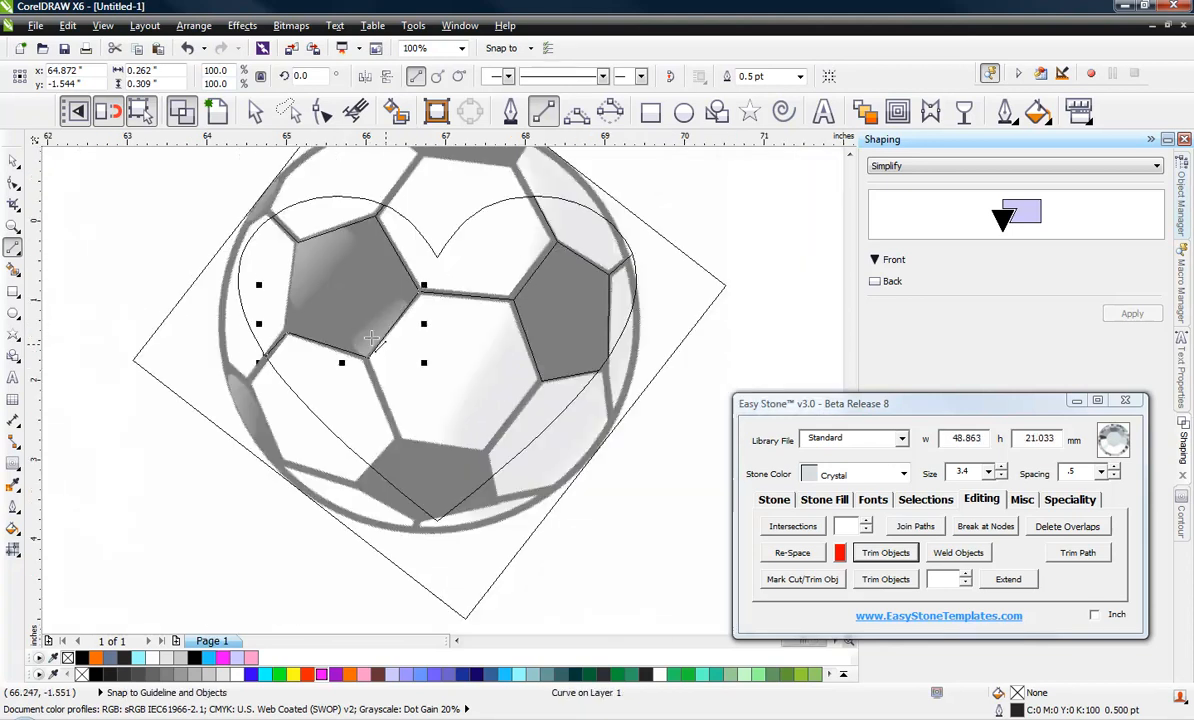
scroll(270, 250, up, 2)
drag(325, 216, 307, 397)
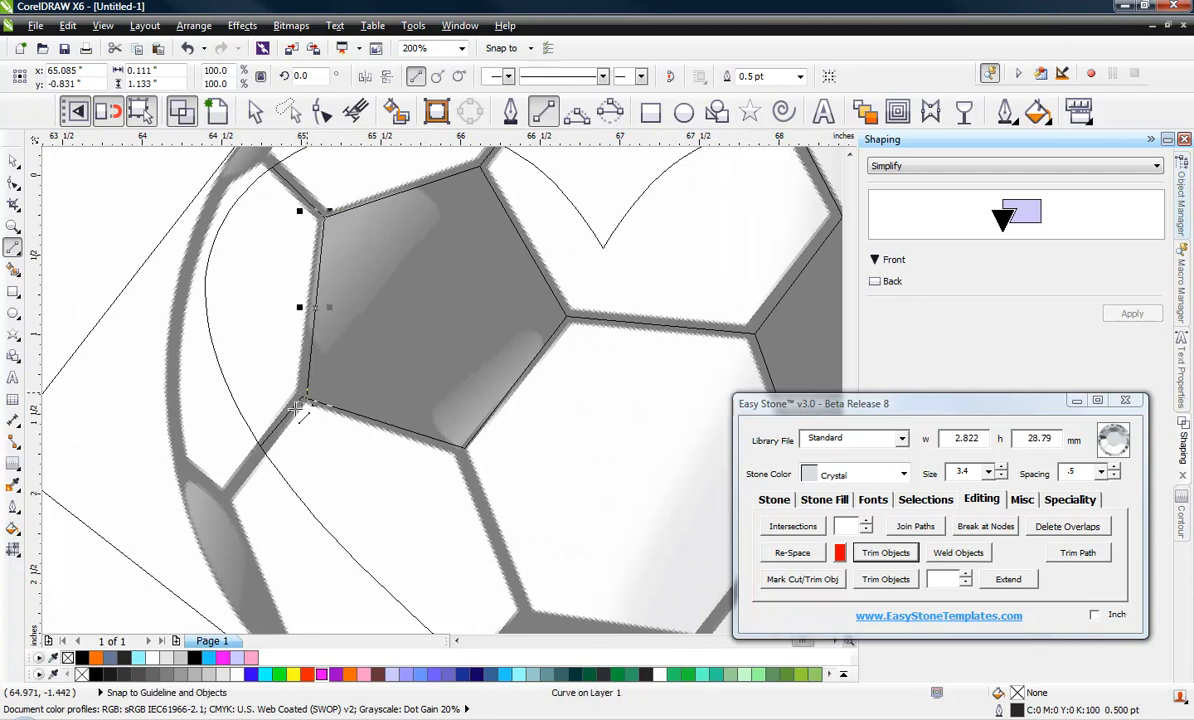
scroll(310, 392, up, 2)
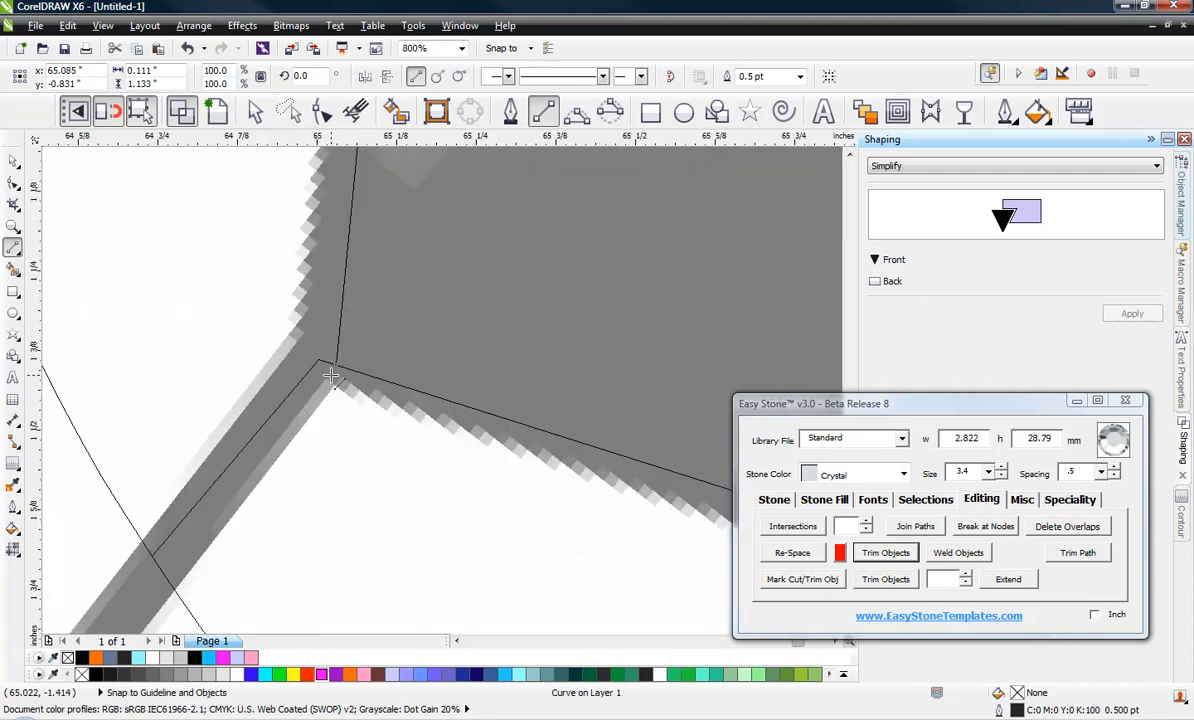
key(ctrl+z)
scroll(330, 376, down, 2)
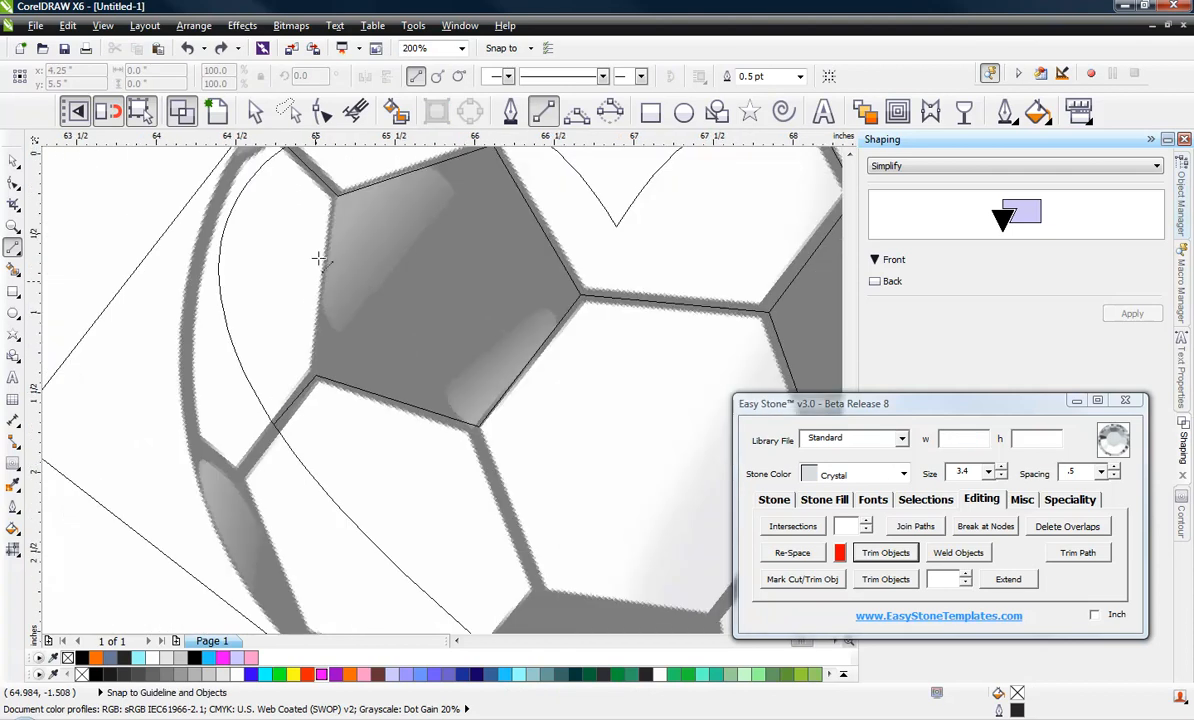
Trace the left pentagon's left edge from its upper-left corner down to the end of its bottom edge line.
drag(339, 193, 316, 361)
scroll(342, 338, down, 1)
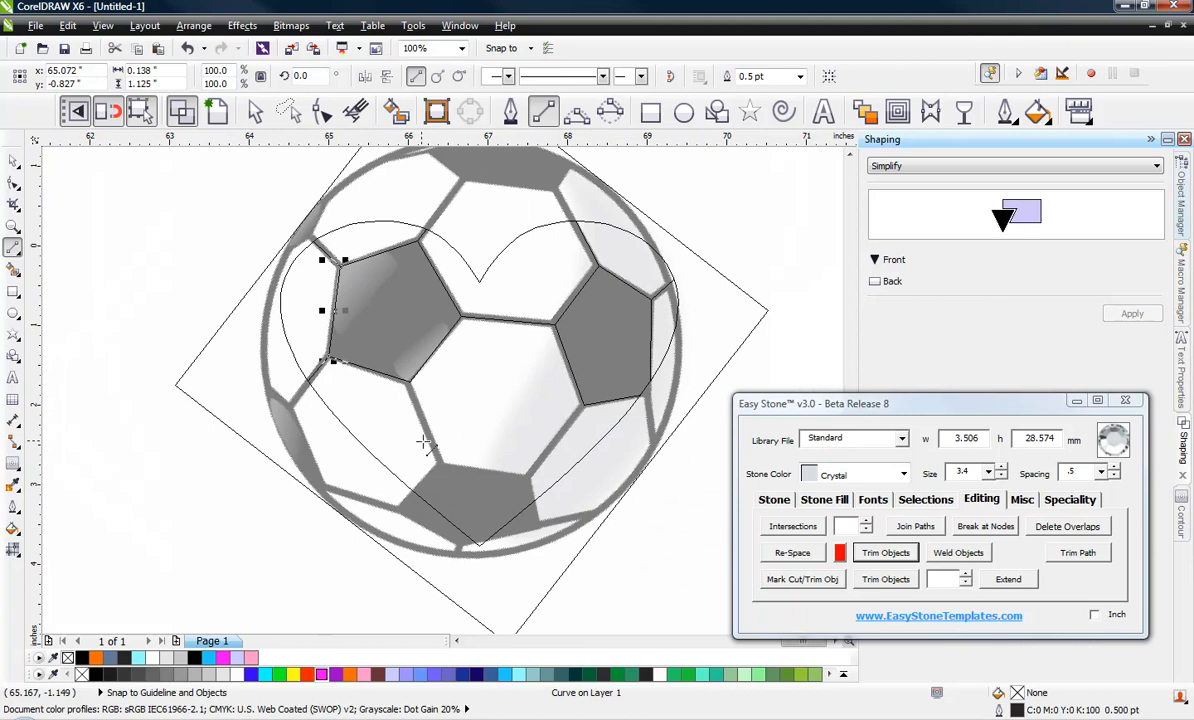
scroll(425, 441, up, 1)
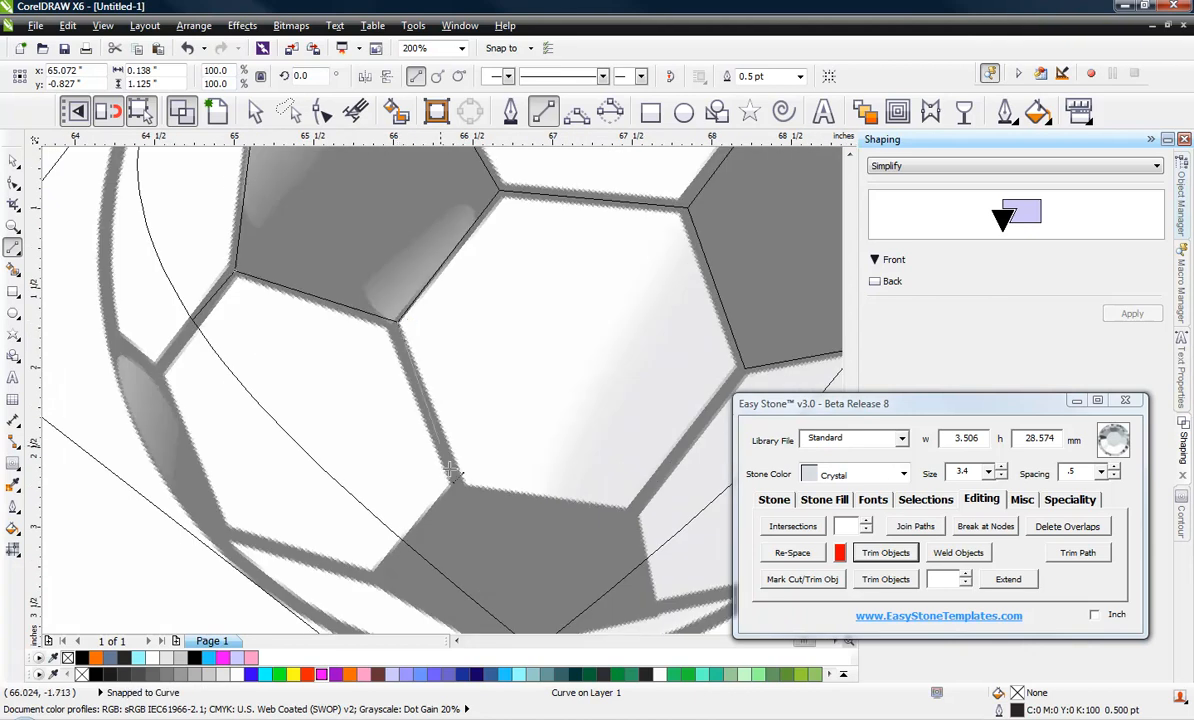
Trace the central hexagon's lower-left edge, its bottom edge with the short seam down to the heart outline, and its lower-right edge.
drag(400, 325, 408, 542)
drag(459, 488, 645, 560)
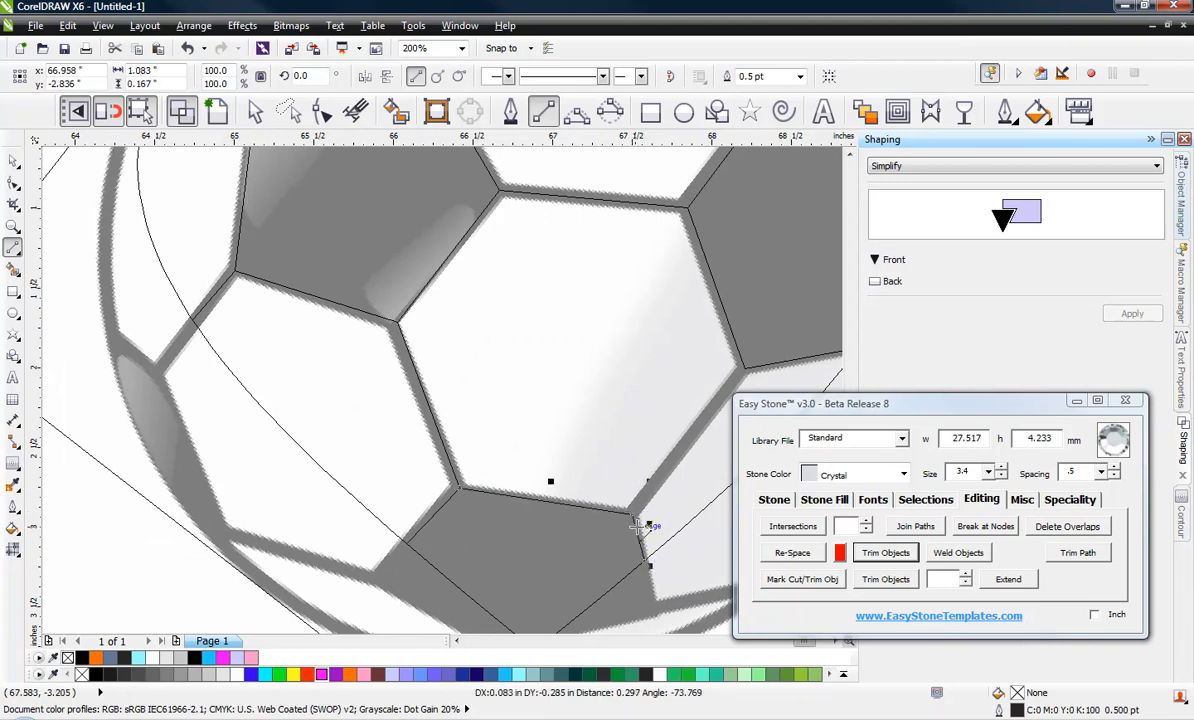
drag(633, 514, 748, 370)
scroll(480, 350, down, 3)
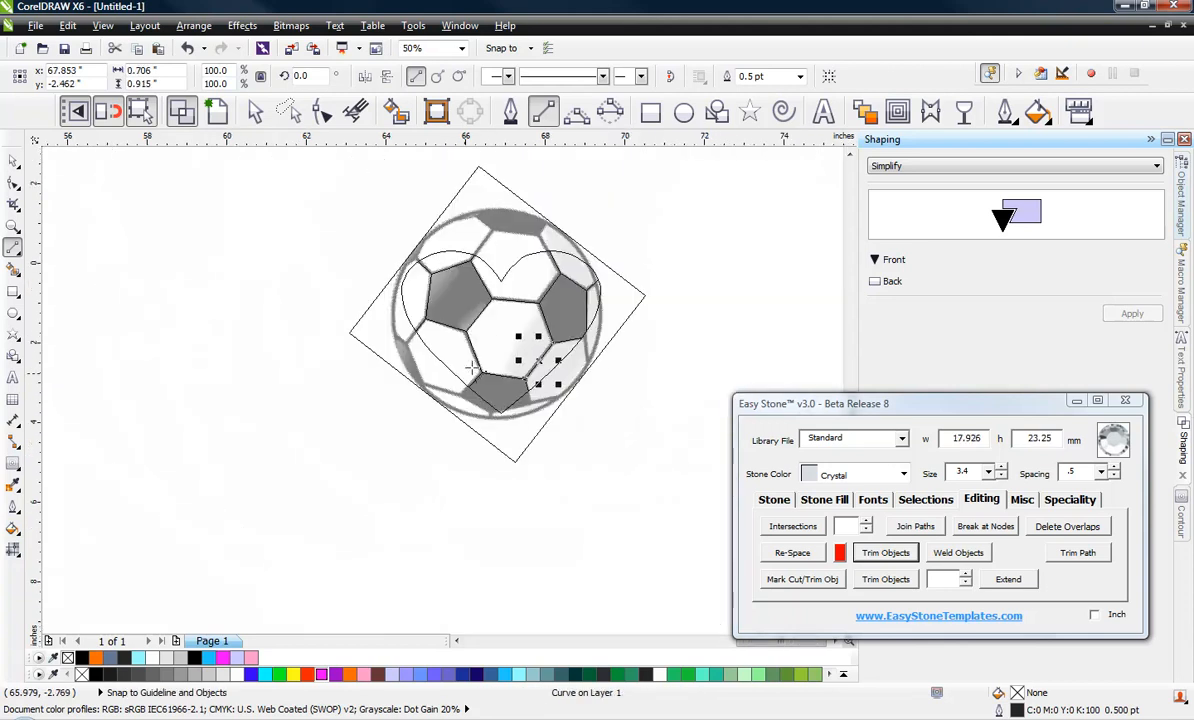
scroll(577, 255, up, 2)
scroll(477, 250, down, 1)
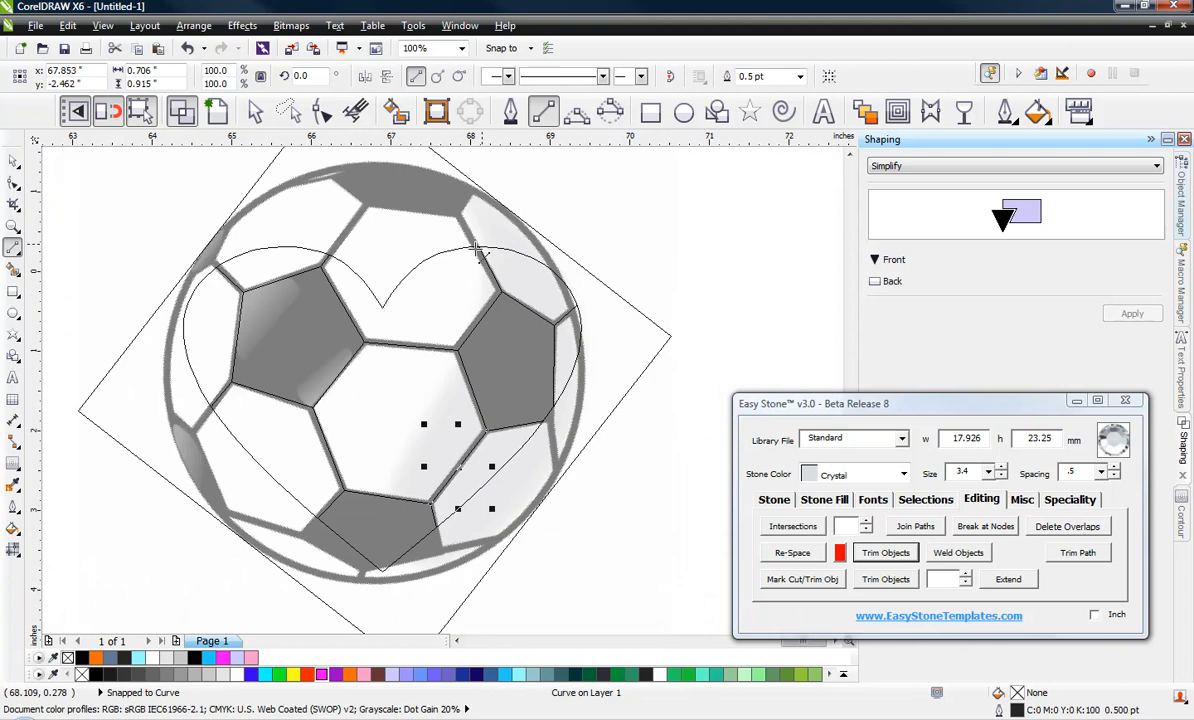
Switch from wireframe to the full-colour view and place a copy of the heart and traced lines beside the ball.
click(12, 165)
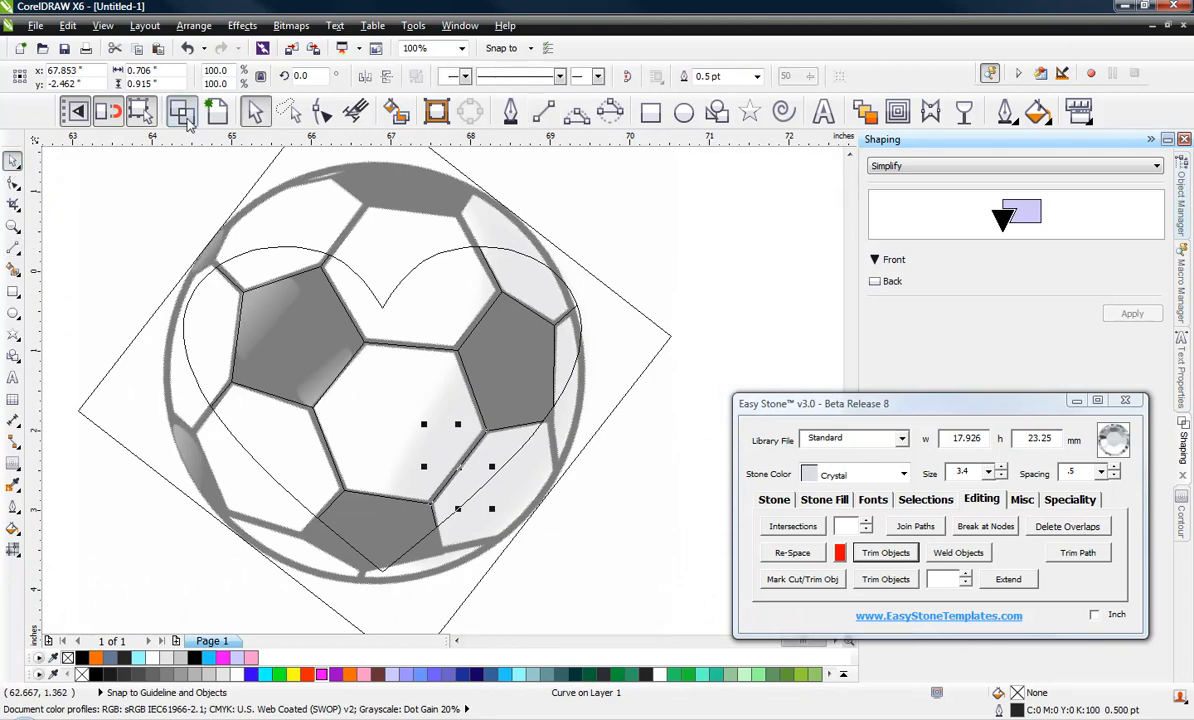
click(215, 112)
click(160, 256)
scroll(371, 275, down, 1)
scroll(371, 275, down, 1)
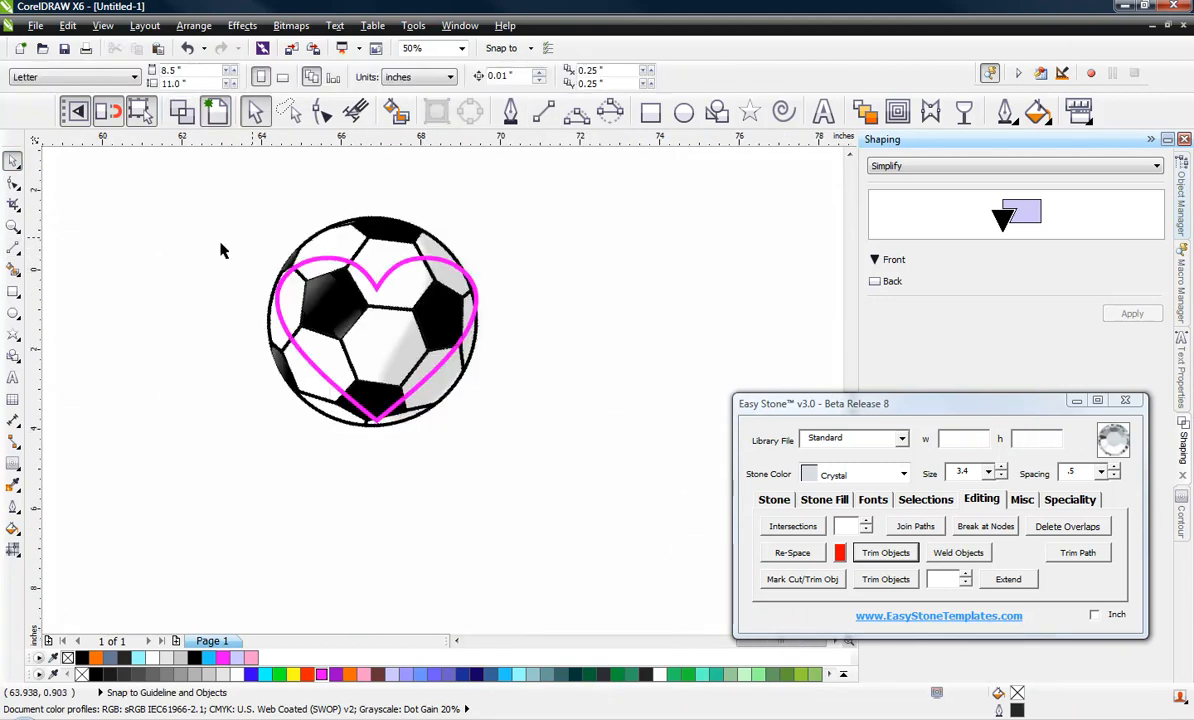
drag(194, 244, 567, 434)
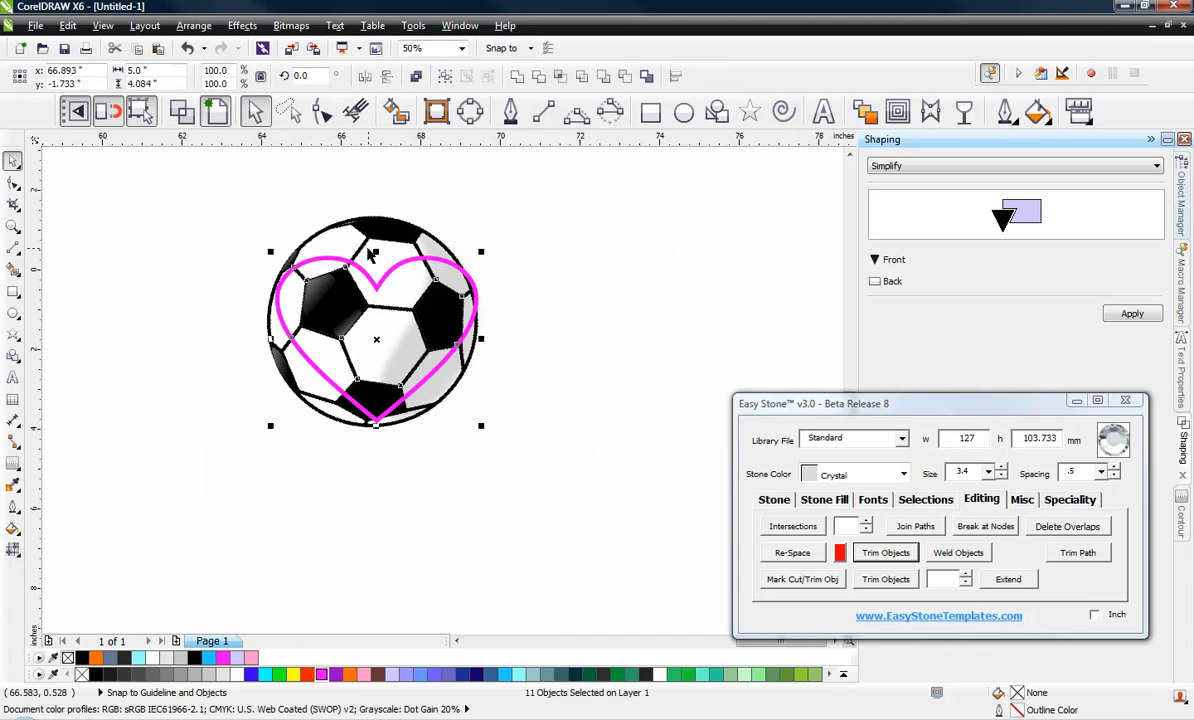
drag(350, 318, 680, 341)
click(506, 368)
scroll(575, 368, down, 2)
scroll(575, 368, up, 2)
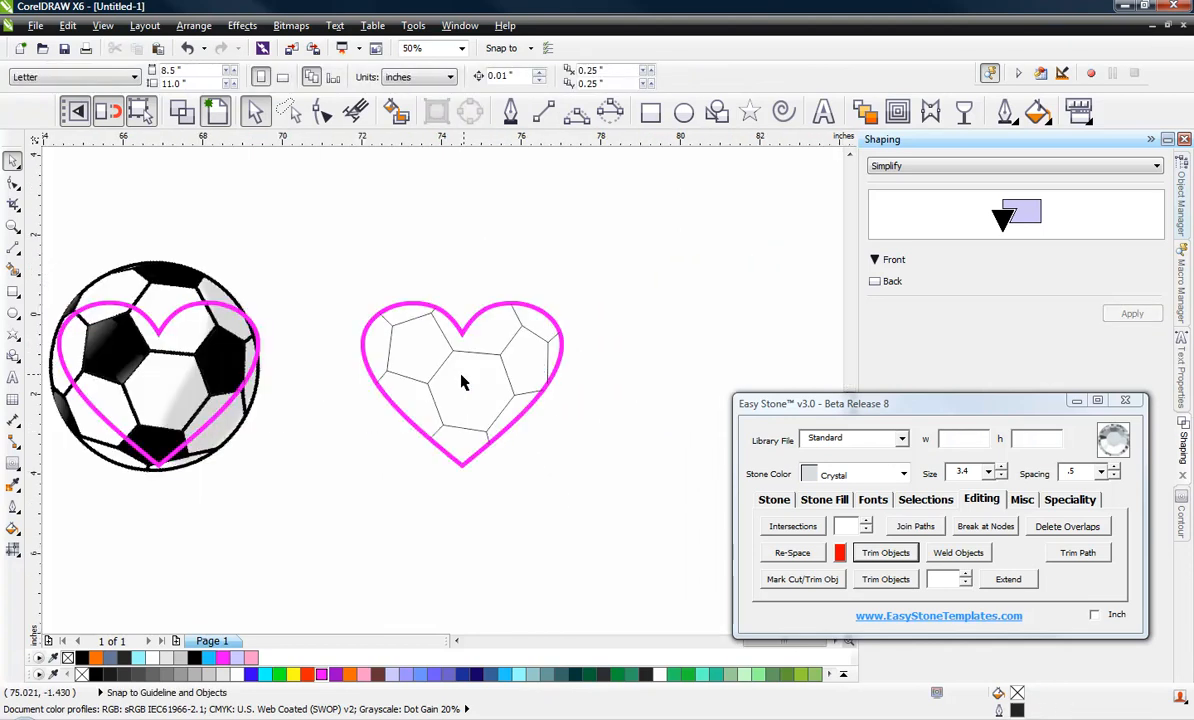
scroll(468, 387, up, 1)
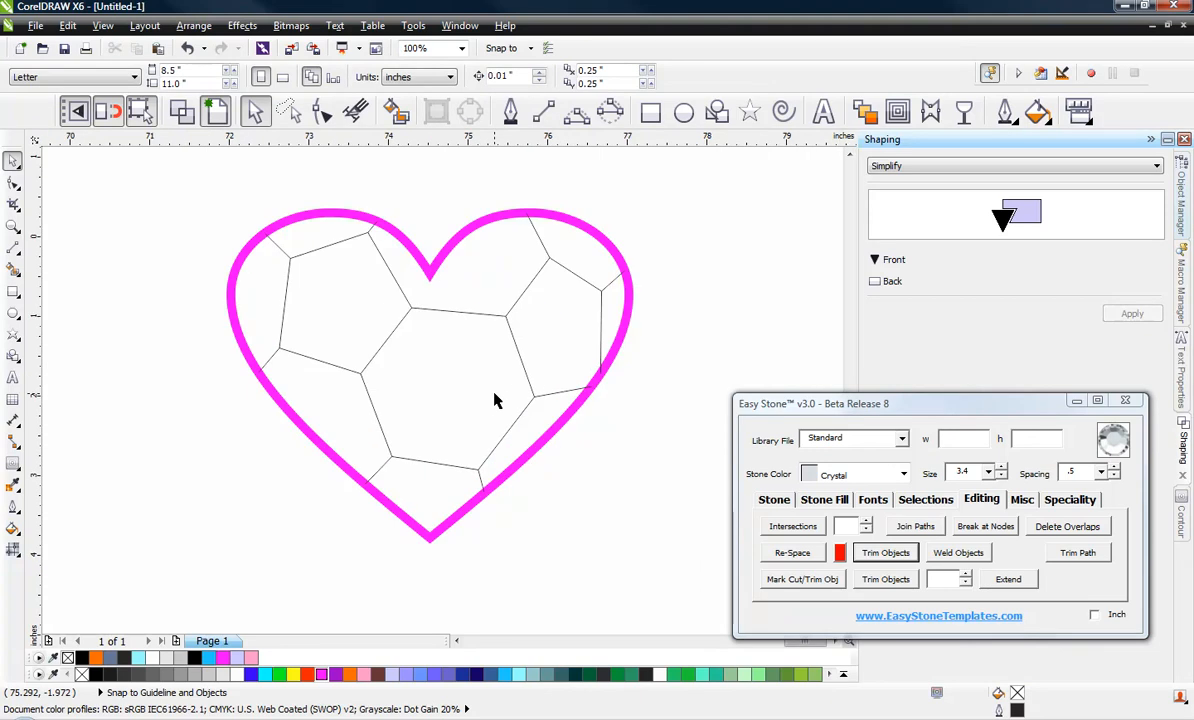
Set the copied heart's outline to hairline width.
click(476, 237)
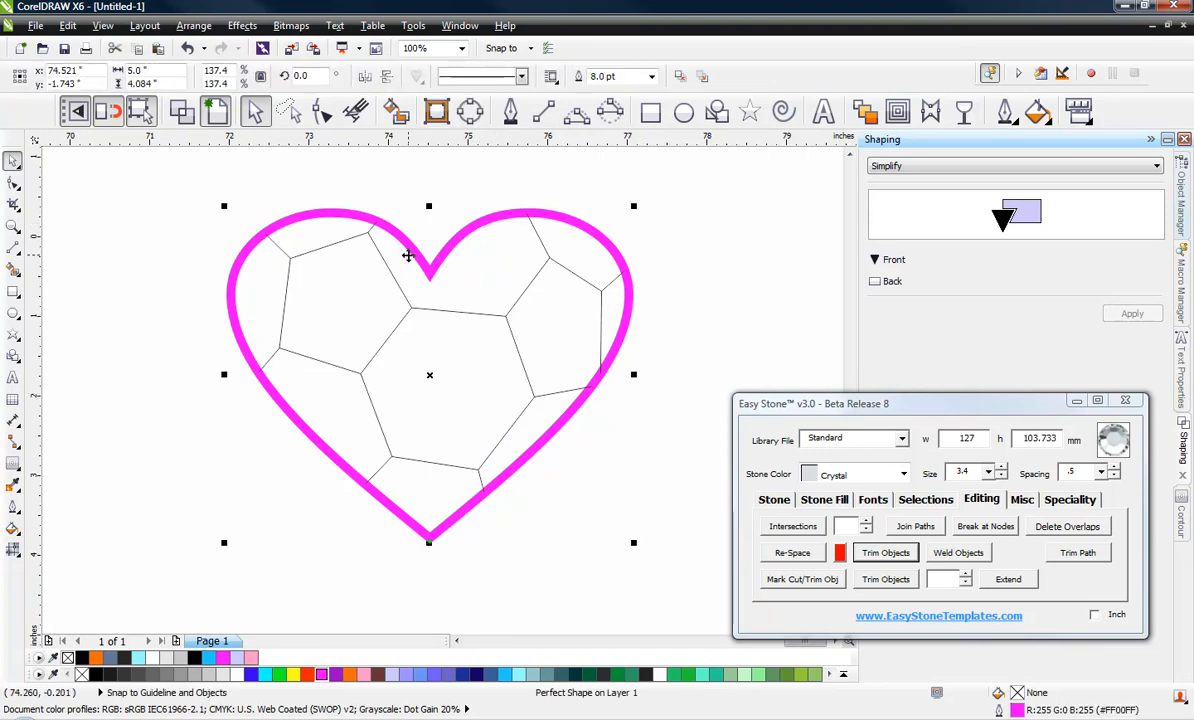
click(1003, 112)
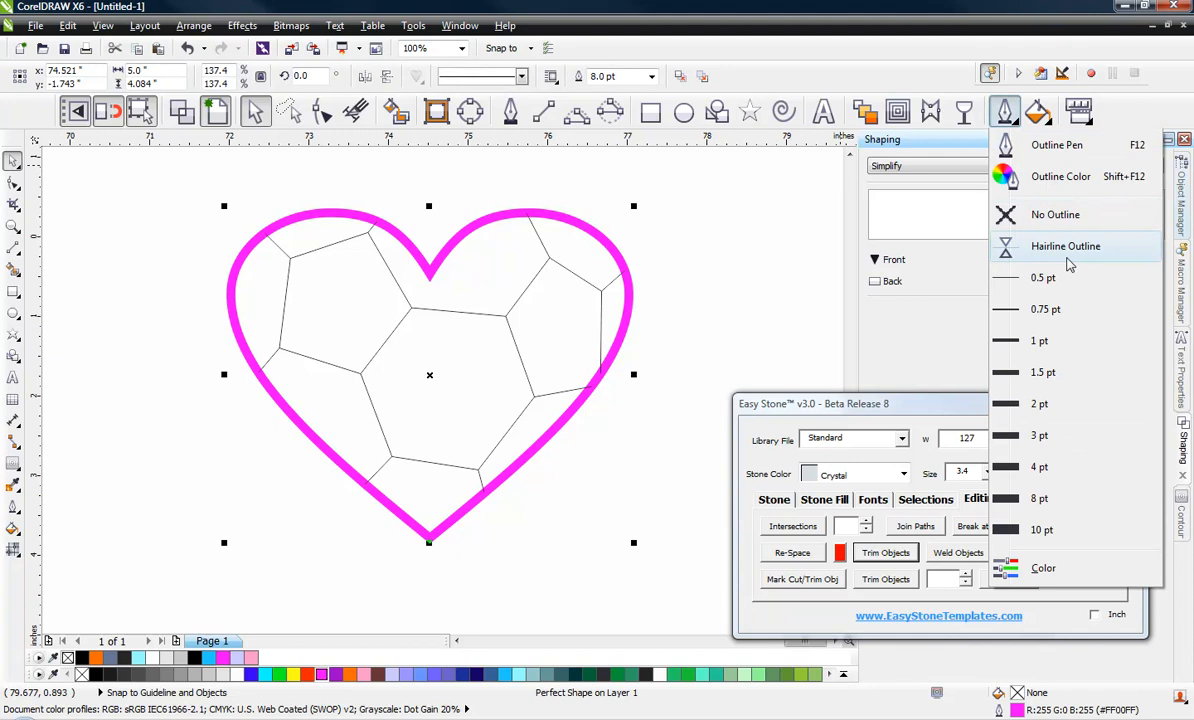
click(1066, 246)
click(78, 256)
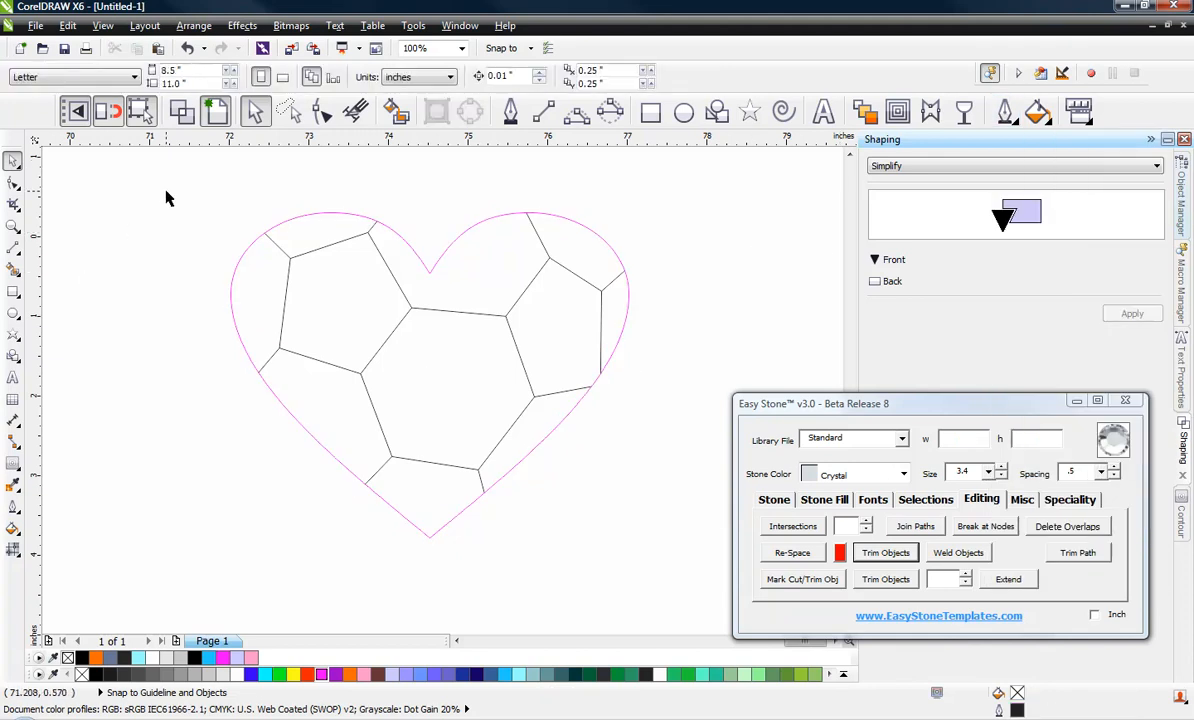
Set the outline width of all seam lines inside the copied heart to 10 pt.
drag(166, 198, 699, 498)
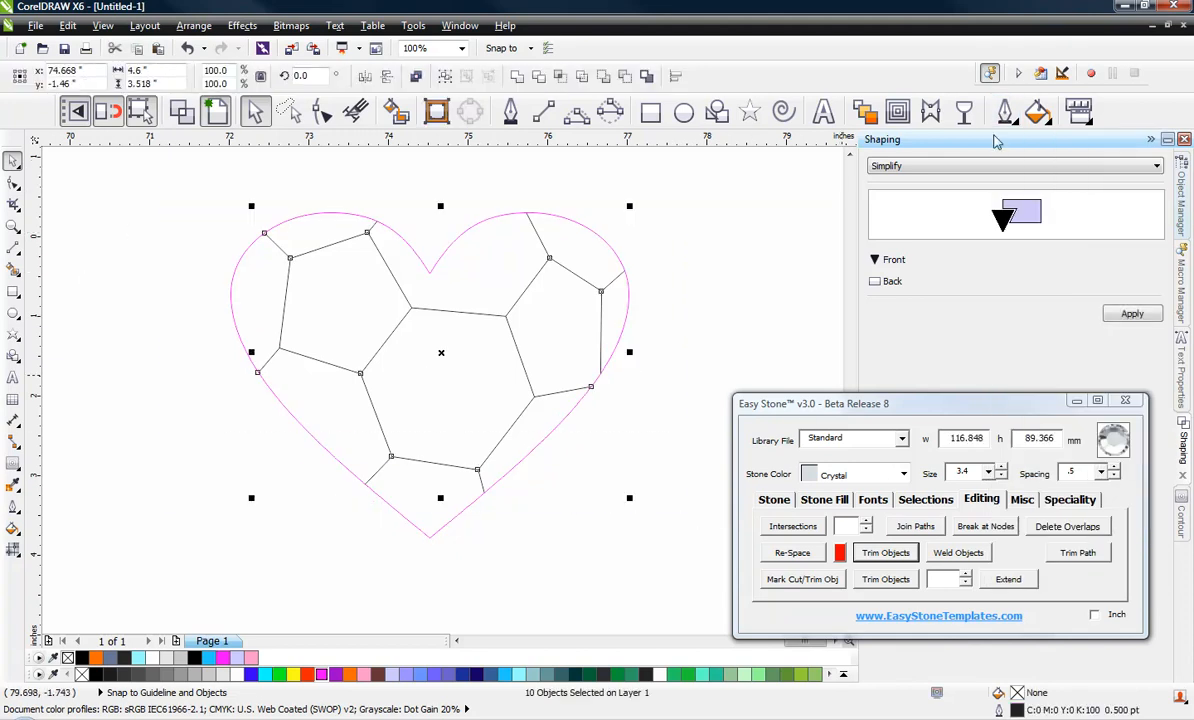
click(1003, 112)
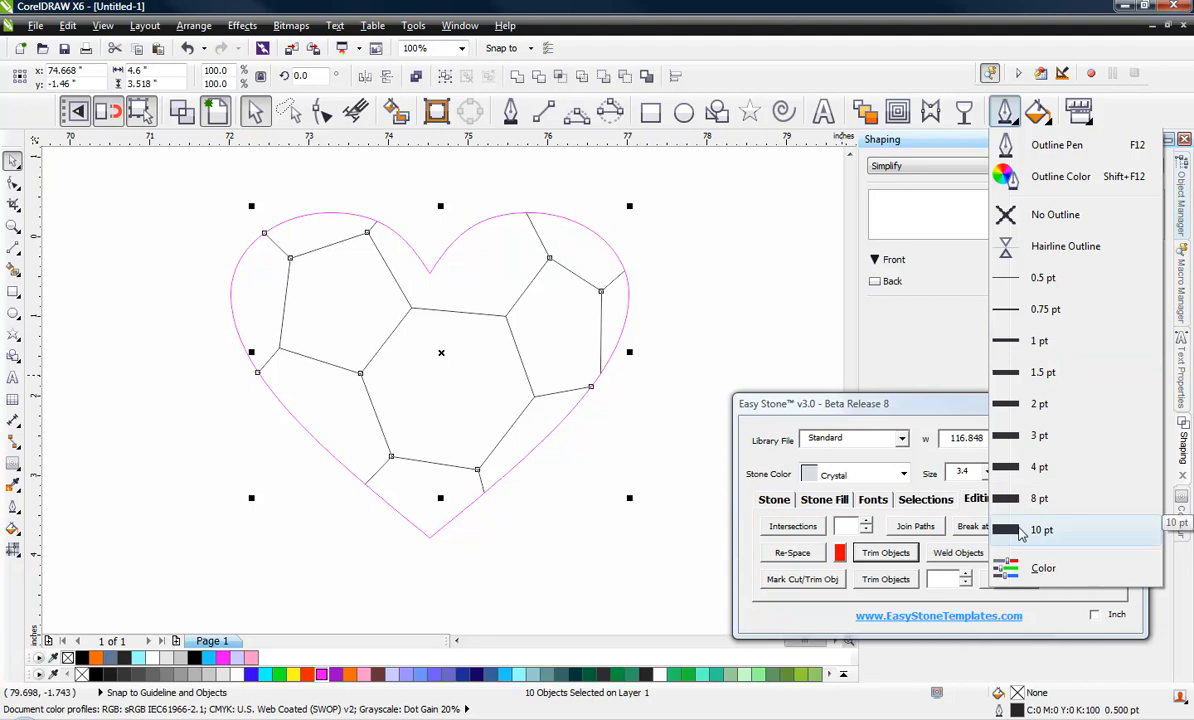
click(1020, 535)
click(715, 245)
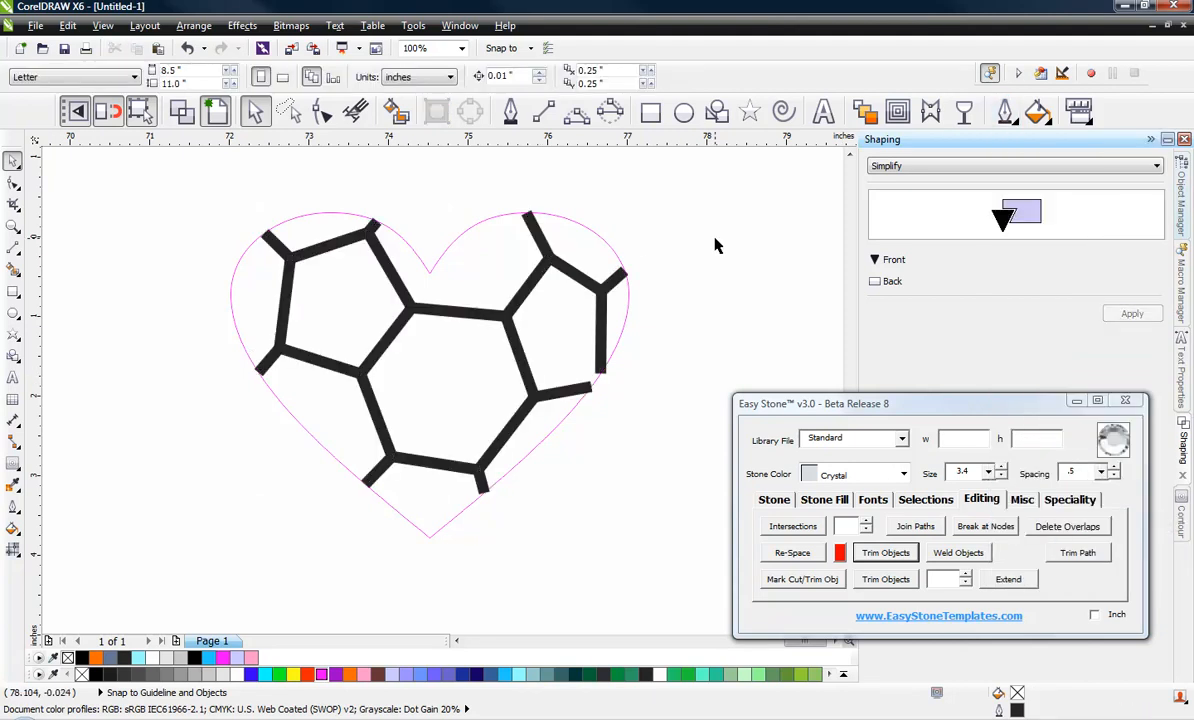
Extend the short seam at the hexagon's lower-right corner past the heart outline by moving its end node.
scroll(605, 365, up, 3)
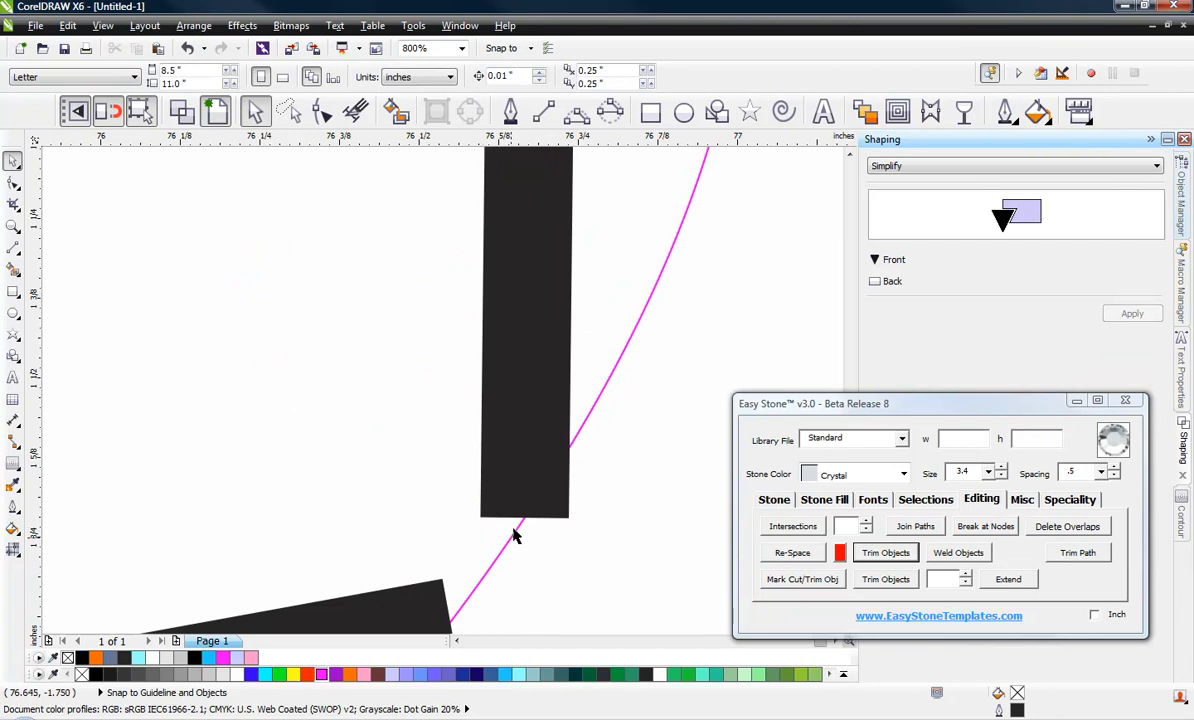
scroll(533, 322, down, 2)
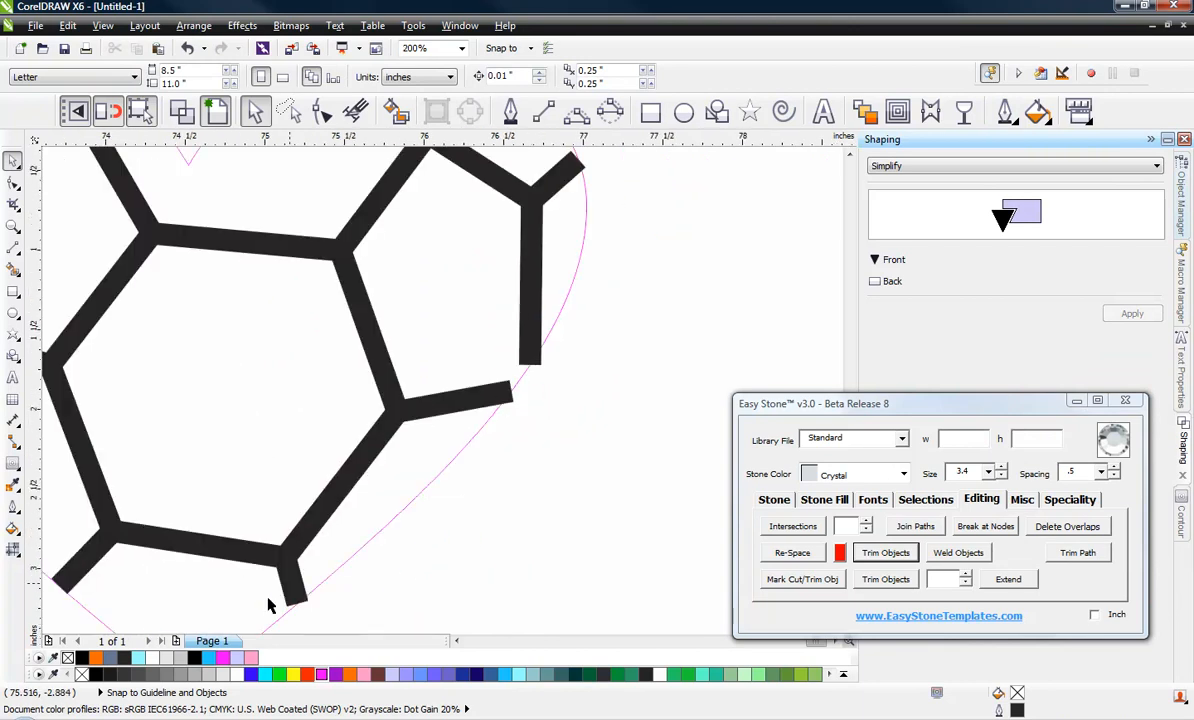
scroll(268, 605, up, 3)
scroll(376, 403, down, 2)
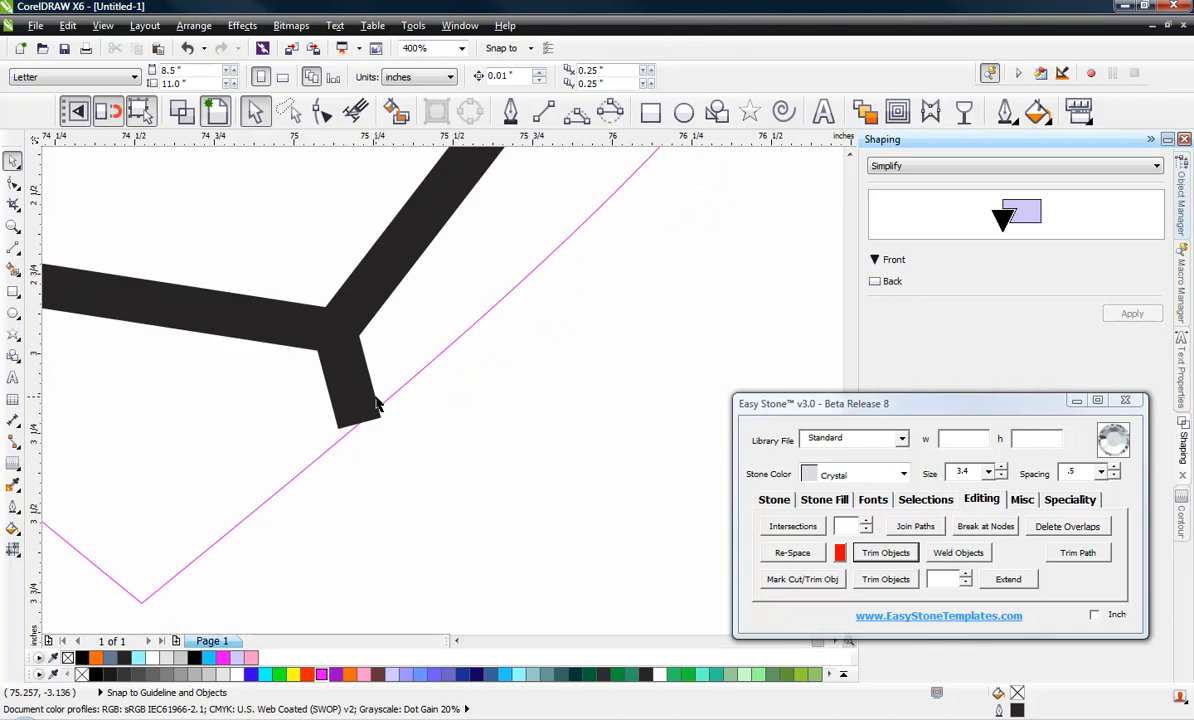
double_click(349, 405)
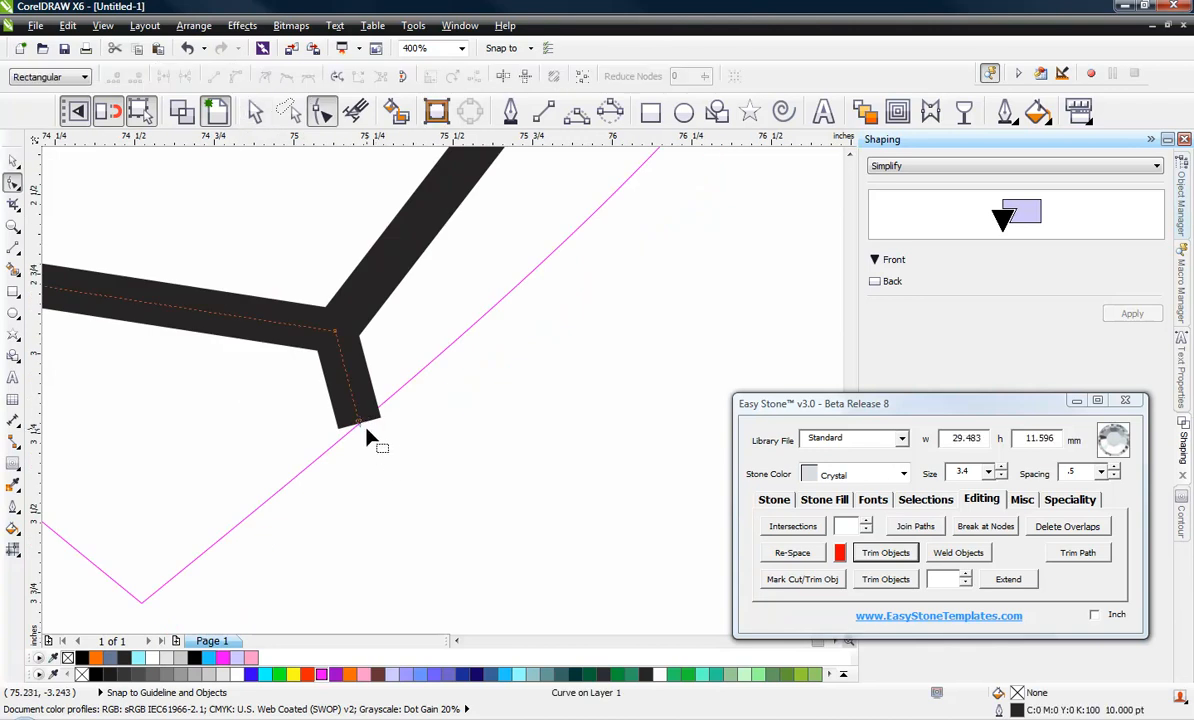
drag(359, 425, 373, 474)
scroll(373, 474, down, 2)
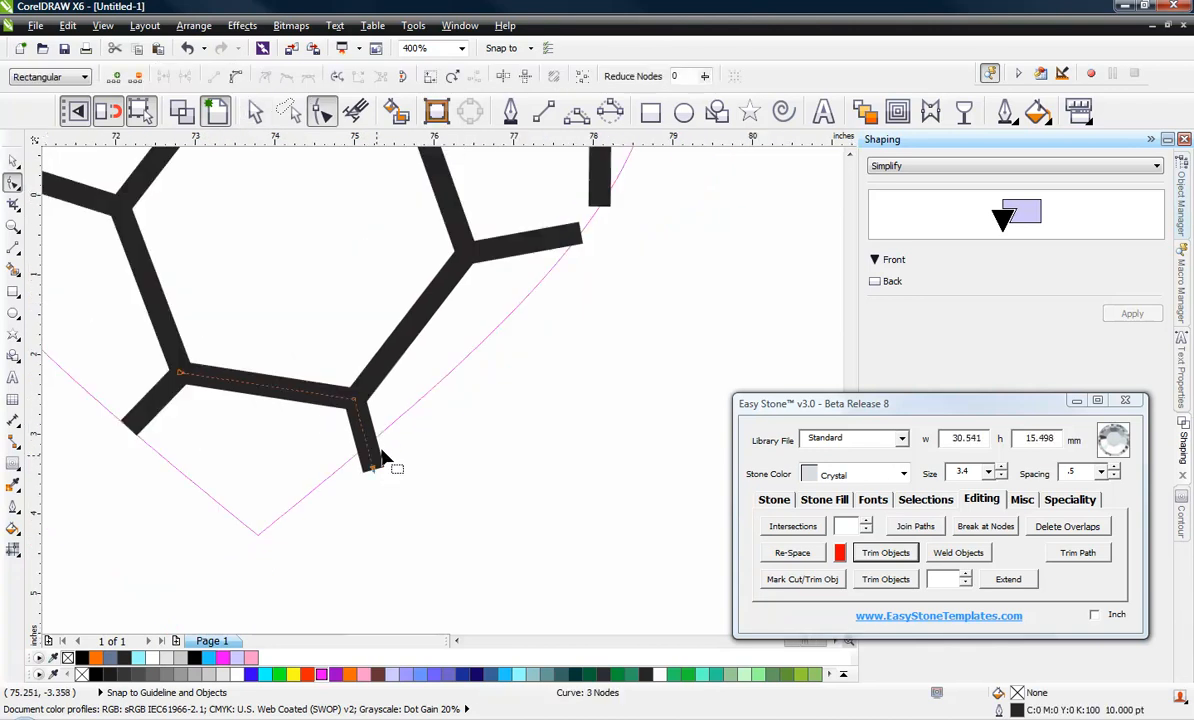
Extend the right pentagon's bottom edge and its vertical right edge beyond the heart outline so that they cross.
scroll(476, 379, up, 3)
click(487, 281)
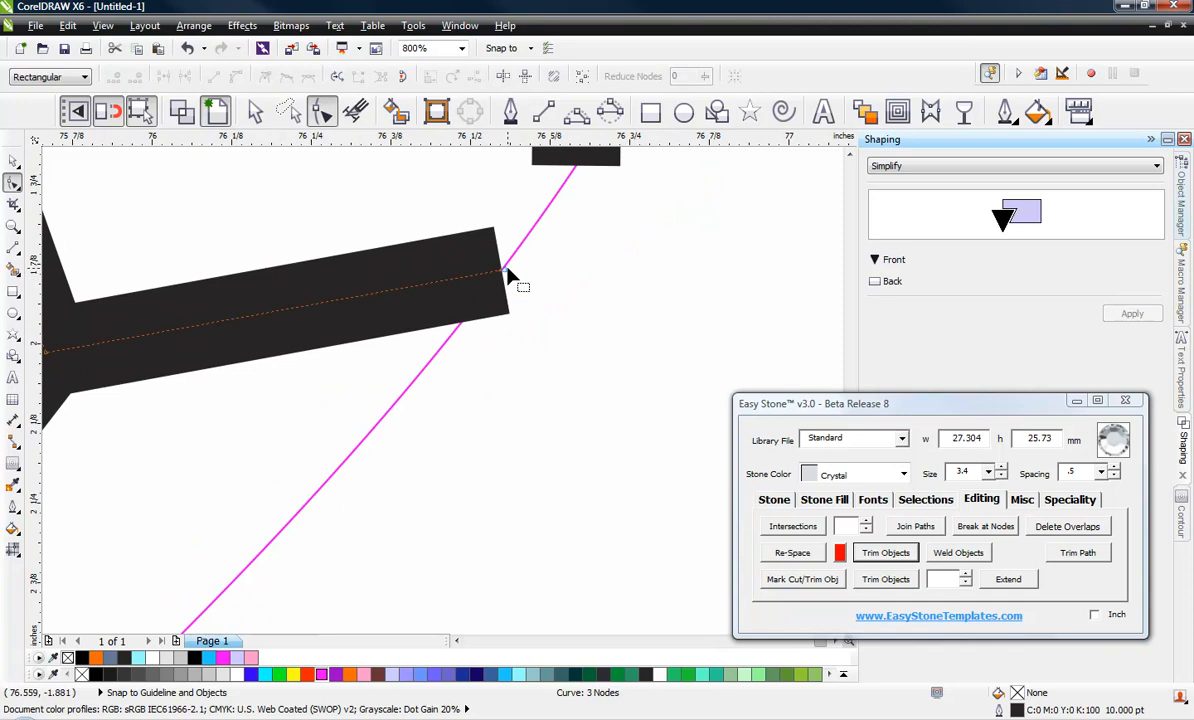
drag(505, 279, 606, 254)
scroll(522, 250, down, 1)
click(550, 201)
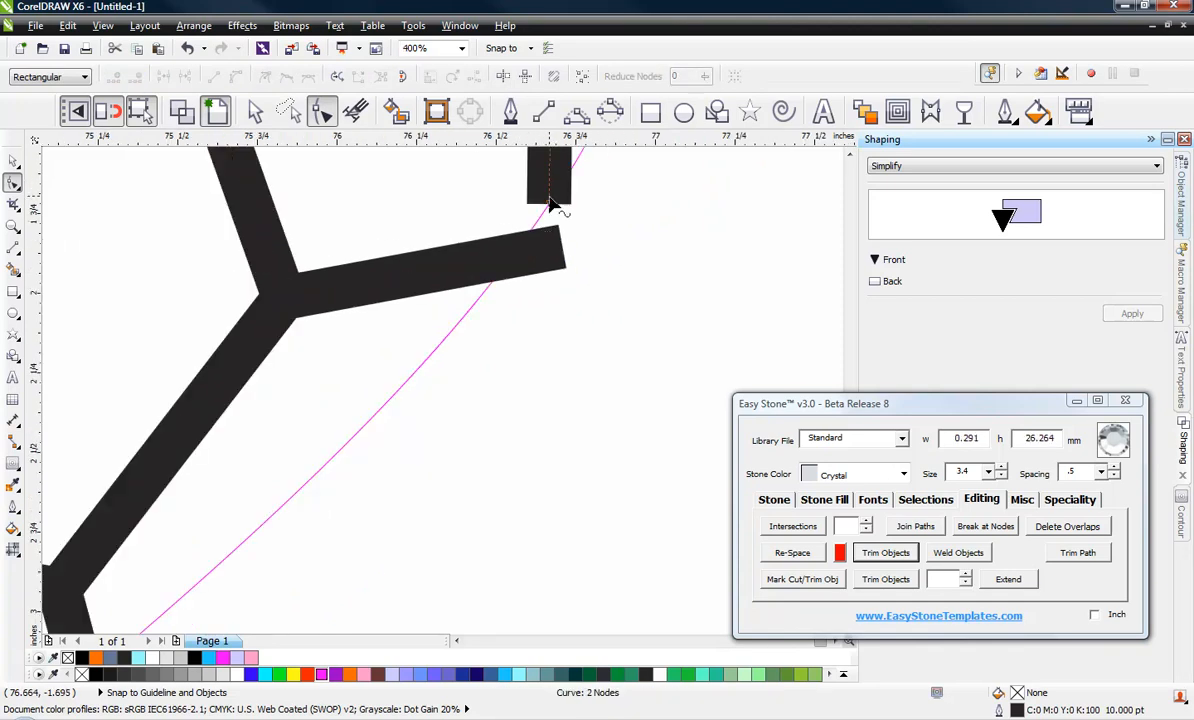
drag(550, 205, 549, 330)
scroll(525, 384, down, 2)
Extend the right pentagon's short outer seam and its top seam past the heart outline.
scroll(565, 228, up, 3)
click(488, 390)
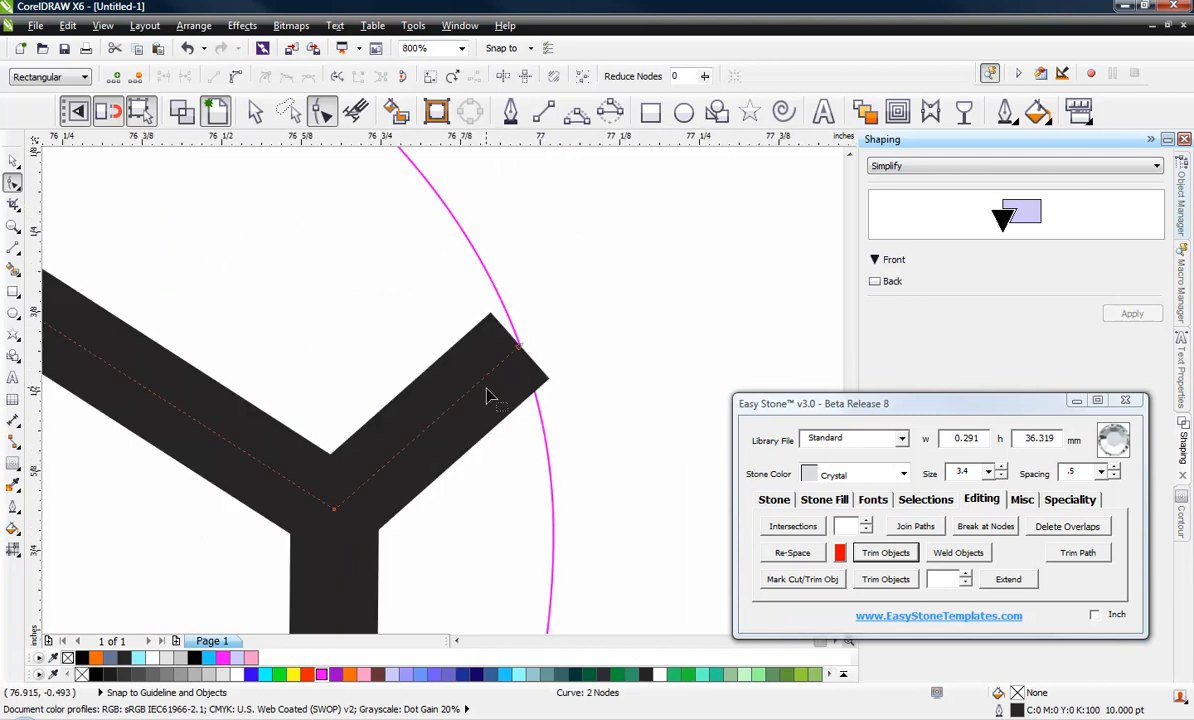
drag(520, 355, 600, 266)
scroll(622, 296, down, 1)
scroll(457, 256, down, 1)
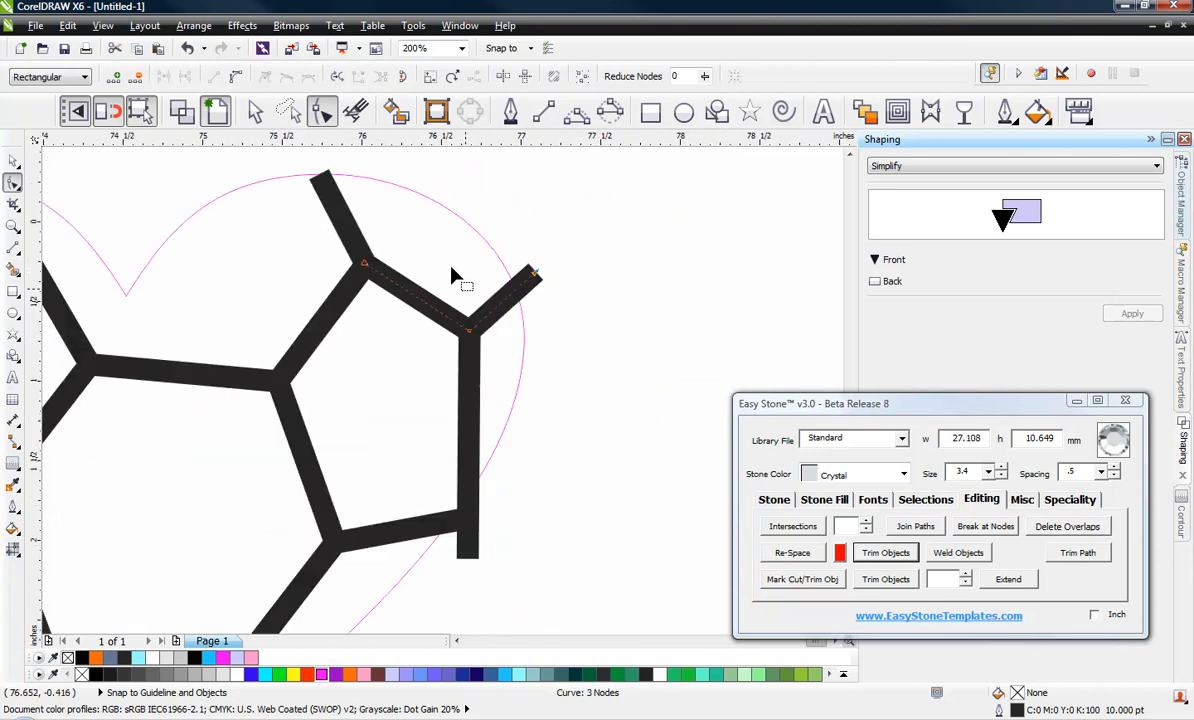
scroll(305, 165, up, 3)
click(422, 325)
drag(420, 251, 349, 181)
scroll(480, 220, down, 3)
Extend the seams at the left pentagon's upper-right and upper-left corners past the heart outline.
scroll(143, 265, up, 3)
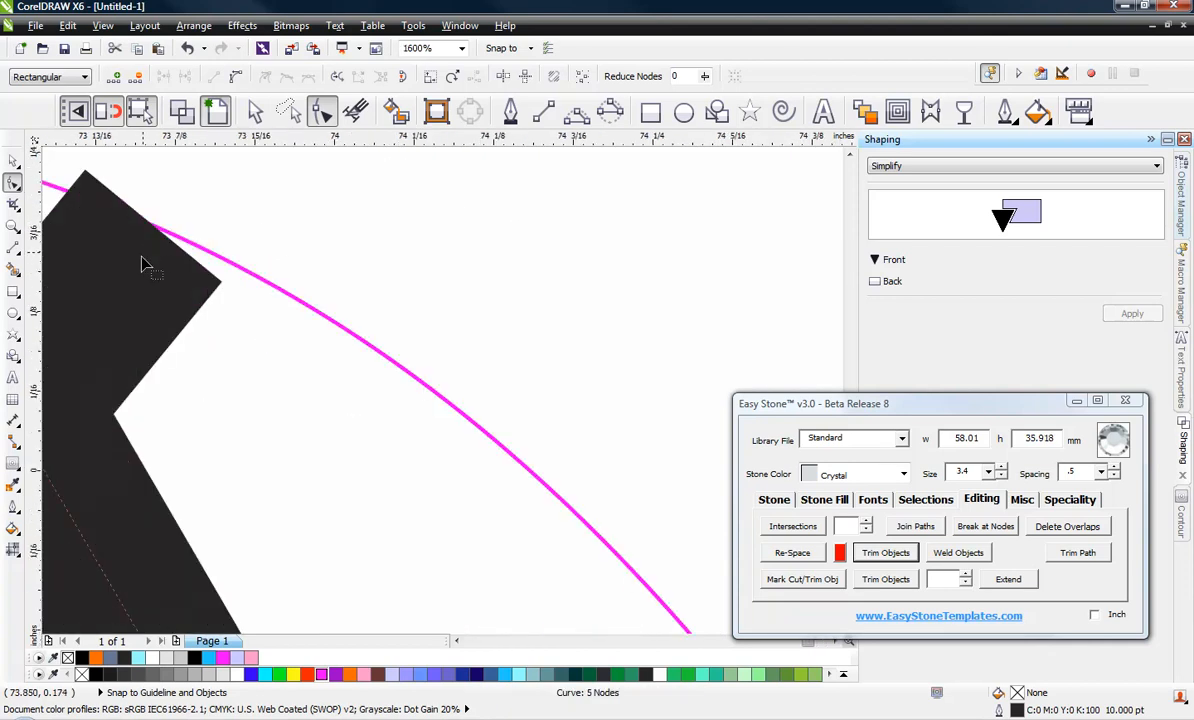
drag(162, 232, 248, 200)
scroll(373, 226, down, 3)
scroll(373, 226, down, 3)
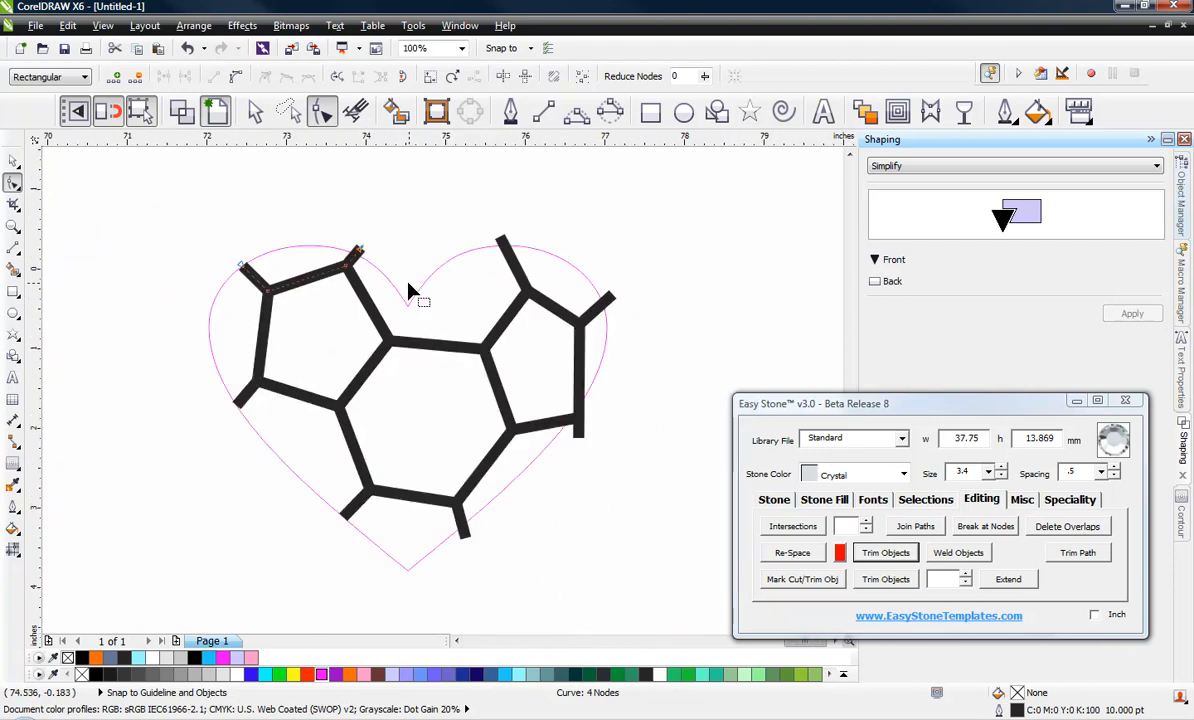
scroll(265, 262, up, 3)
drag(282, 264, 247, 229)
Extend the seams at the left pentagon's lower-left corner and the hexagon's lower-left corner past the heart outline.
click(266, 533)
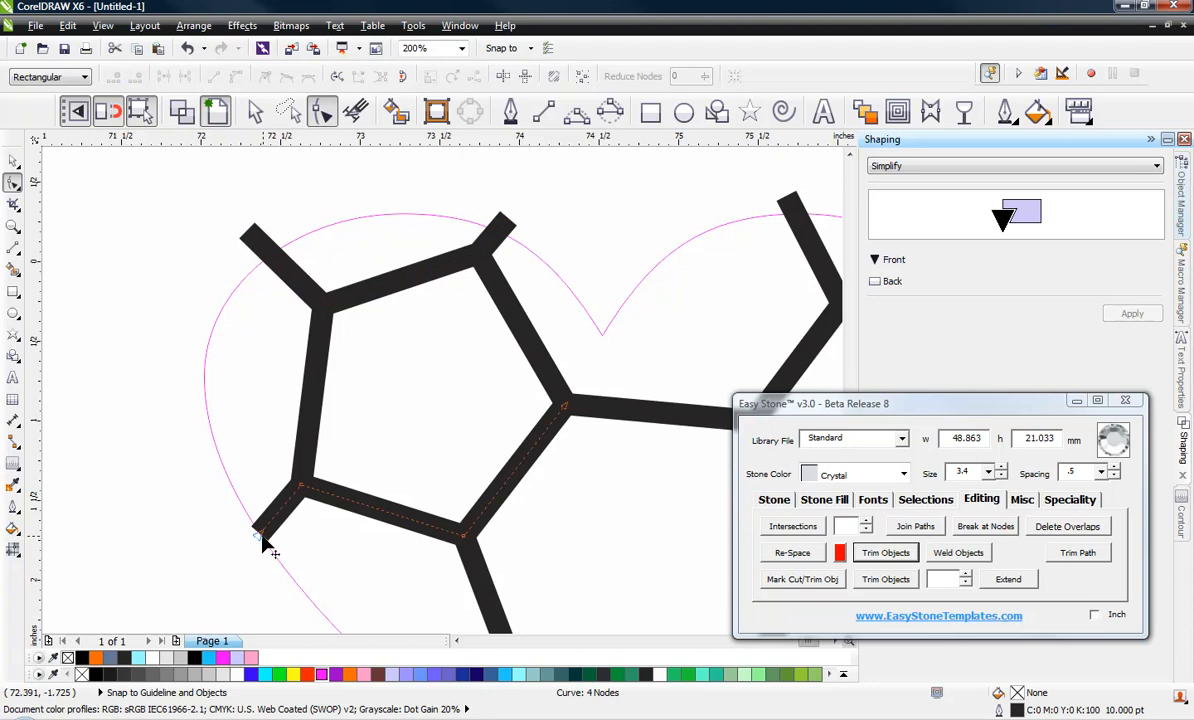
drag(258, 536, 241, 555)
scroll(248, 359, down, 1)
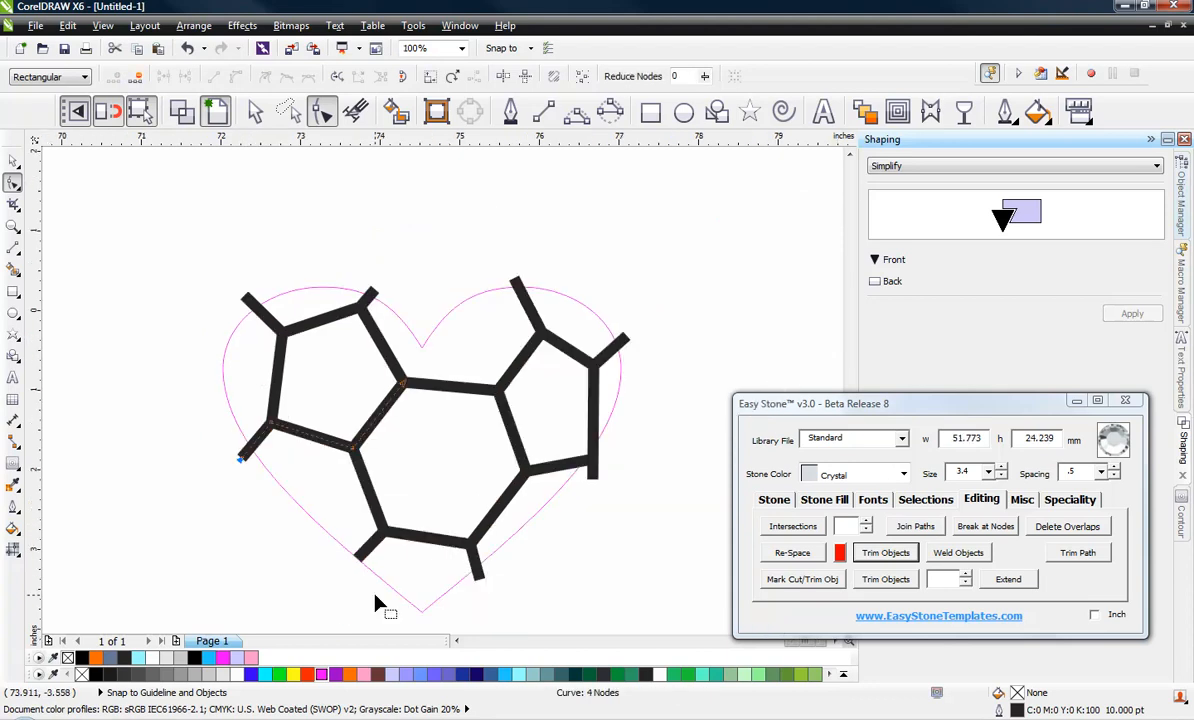
scroll(370, 595, up, 2)
click(337, 469)
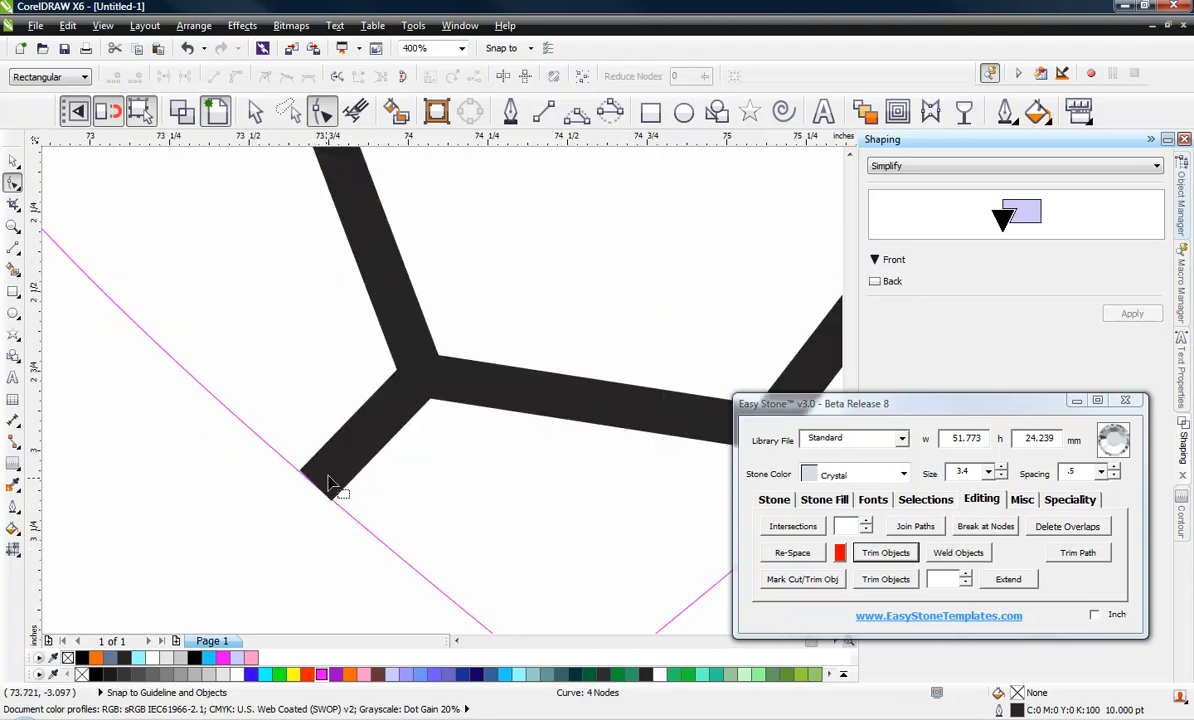
drag(330, 494, 266, 531)
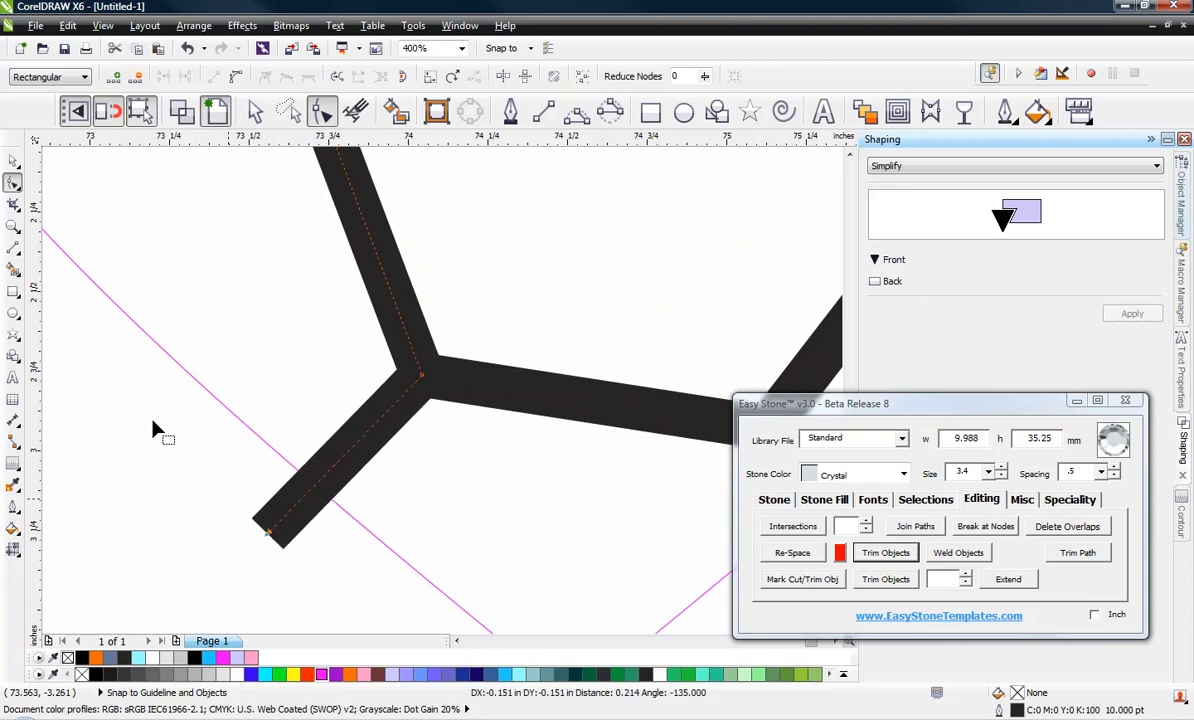
scroll(289, 410, down, 2)
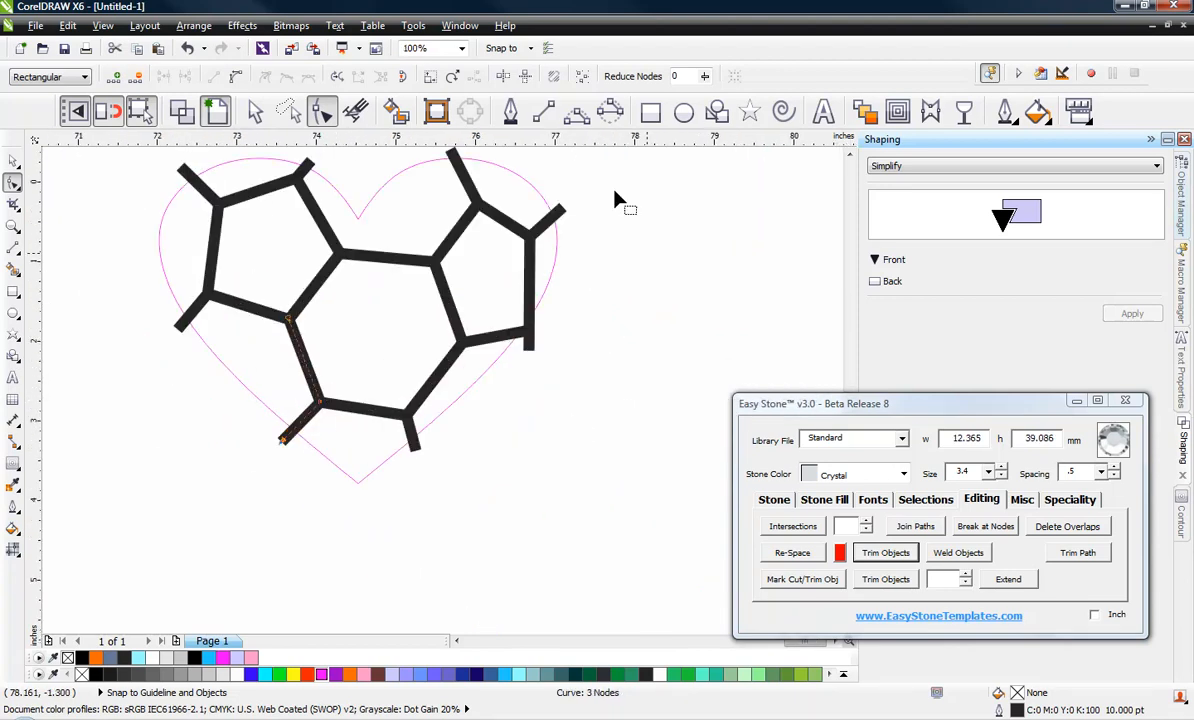
Place a copy of the hairline heart with its extended thick seams in the empty space beside it.
click(13, 161)
click(107, 248)
scroll(440, 405, down, 2)
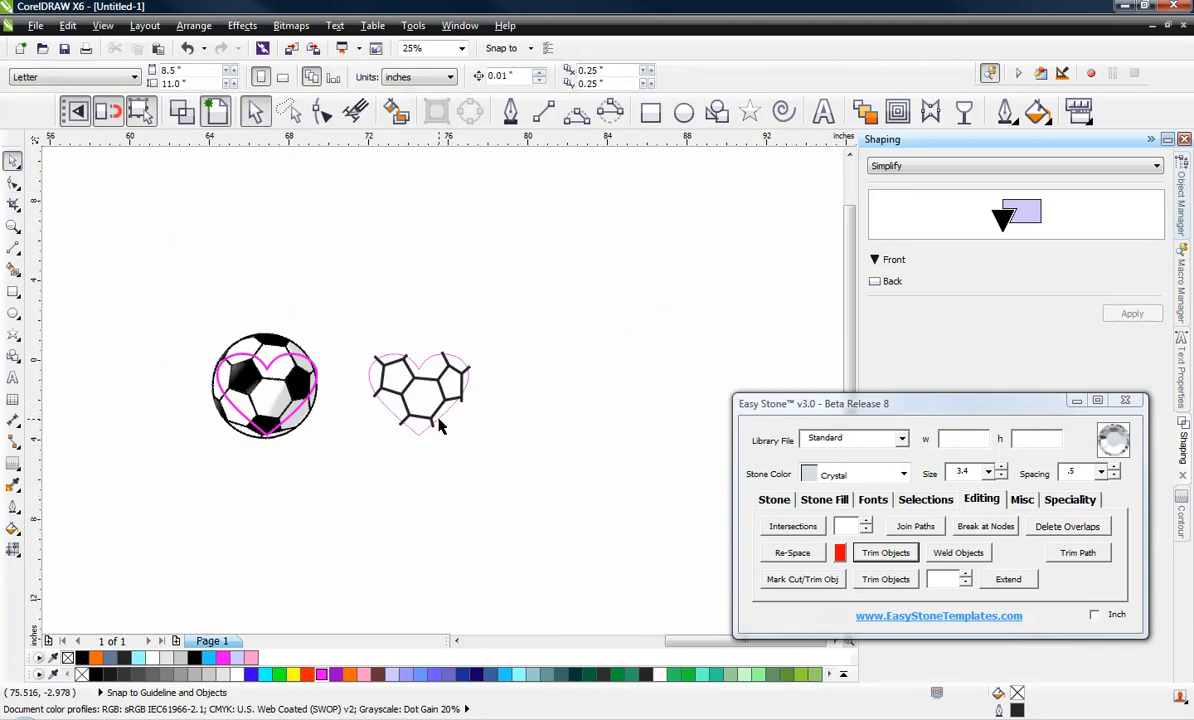
scroll(447, 403, up, 2)
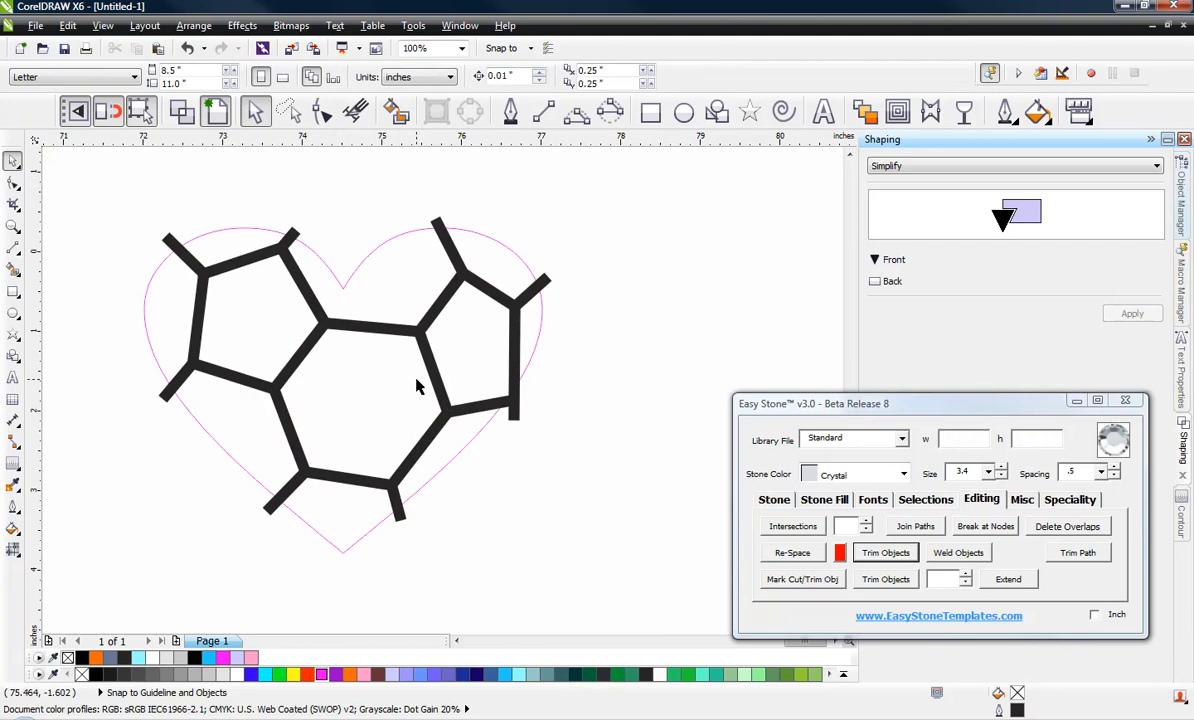
scroll(181, 222, down, 2)
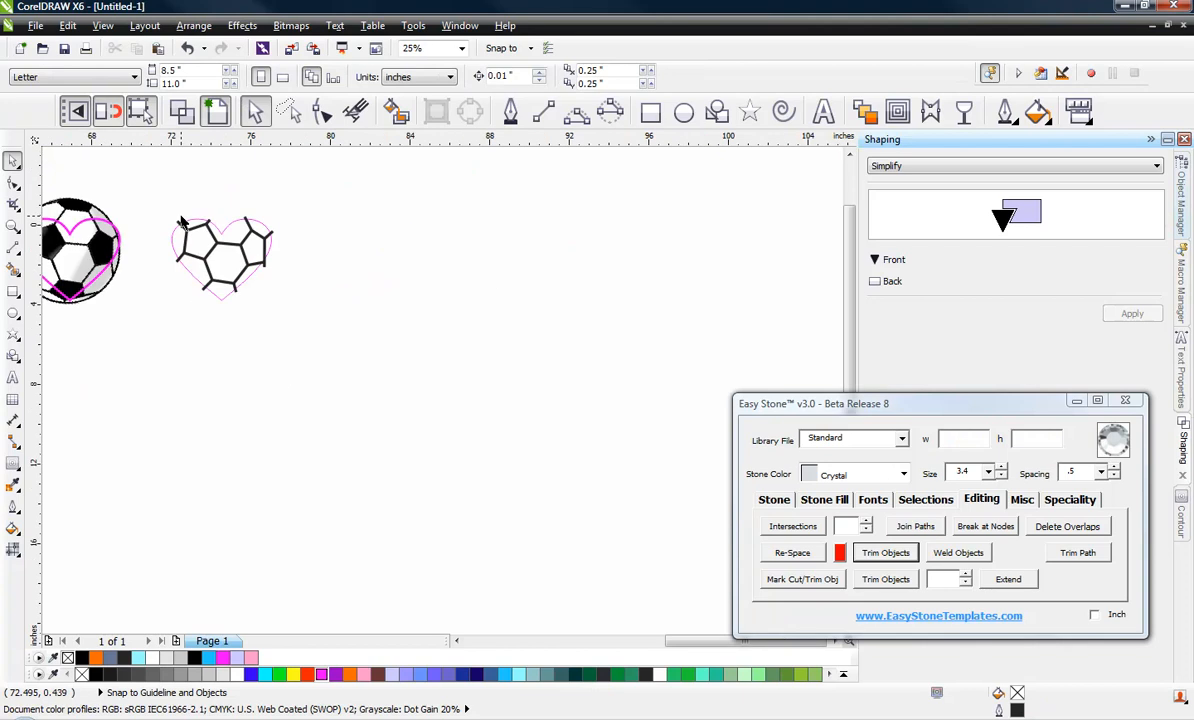
drag(152, 187, 334, 335)
drag(222, 259, 370, 258)
scroll(404, 232, up, 1)
click(152, 192)
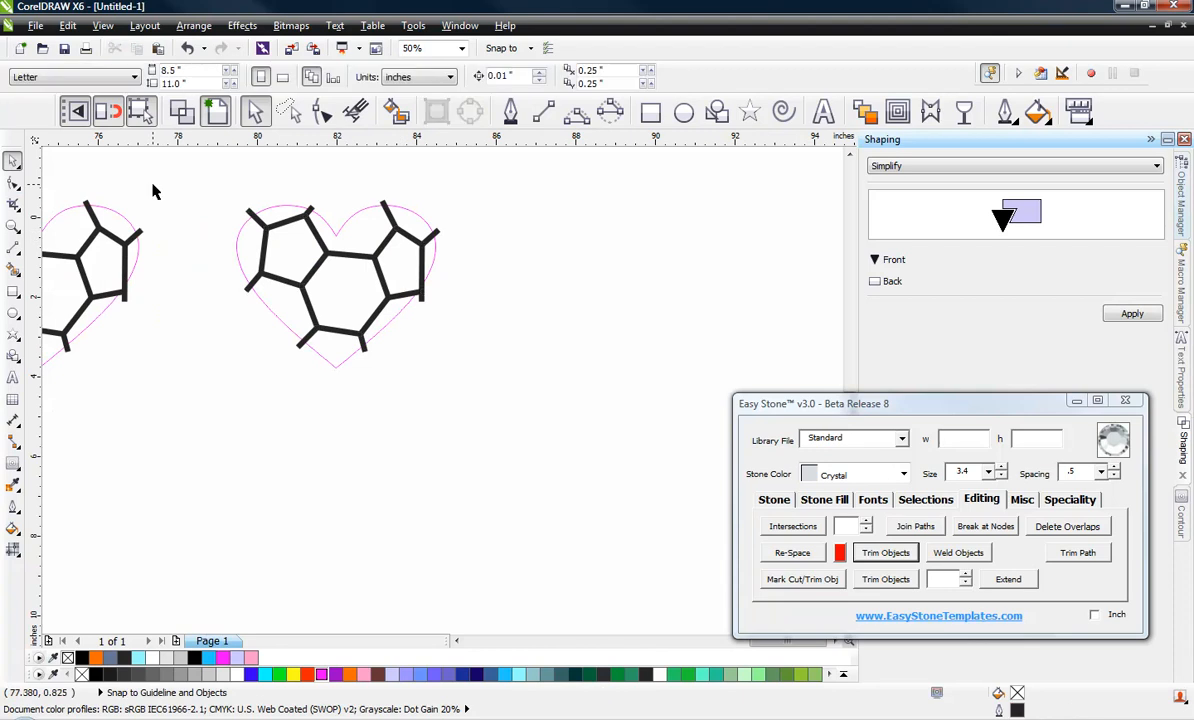
Try to Smart Fill every enclosed section of the copied heart between its thick, unconverted seam lines.
click(395, 112)
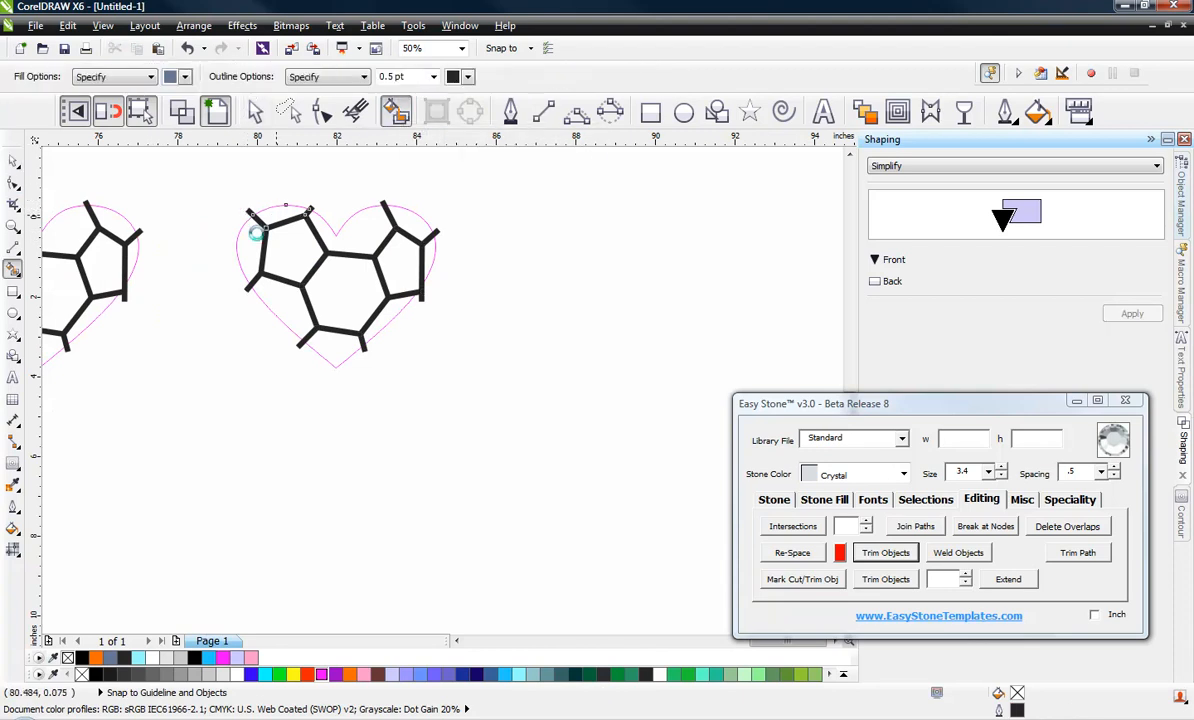
click(255, 239)
click(304, 252)
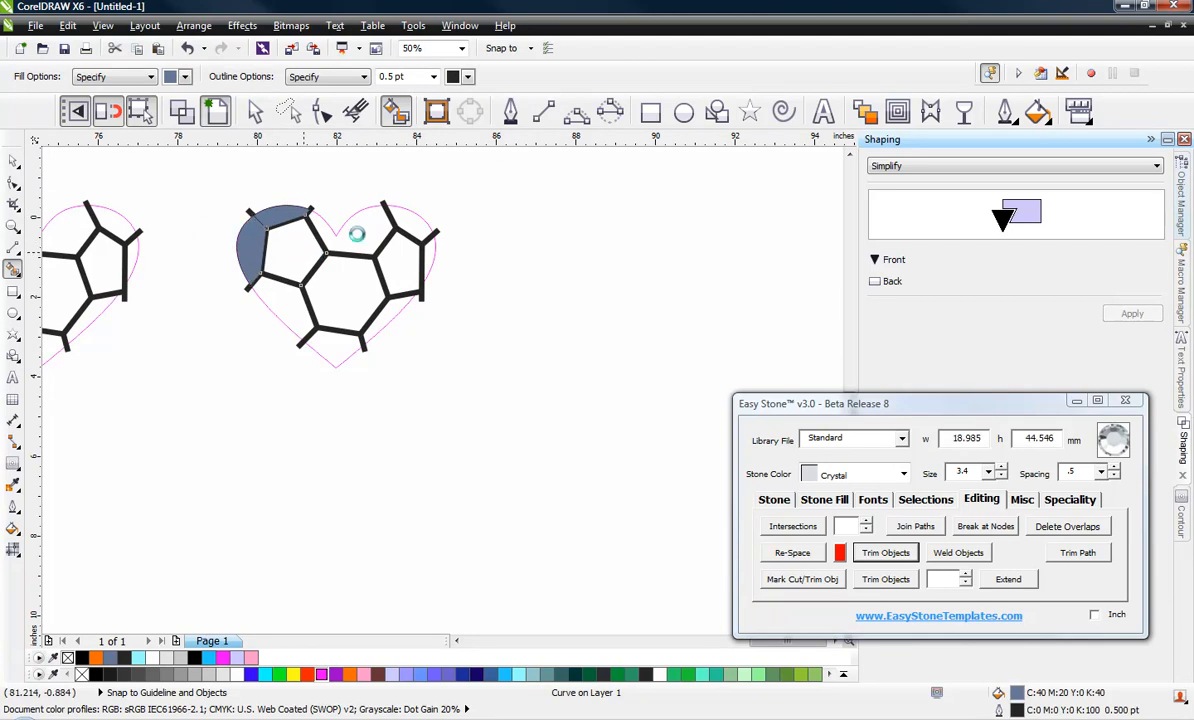
click(357, 234)
click(422, 250)
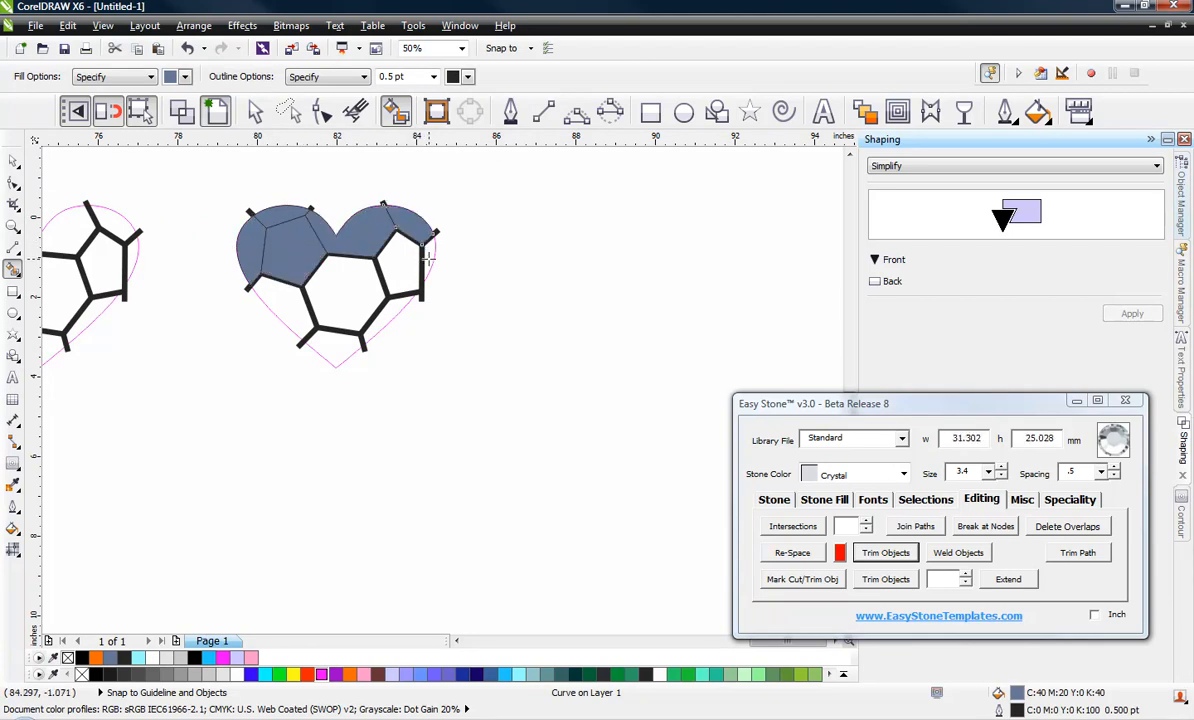
click(405, 264)
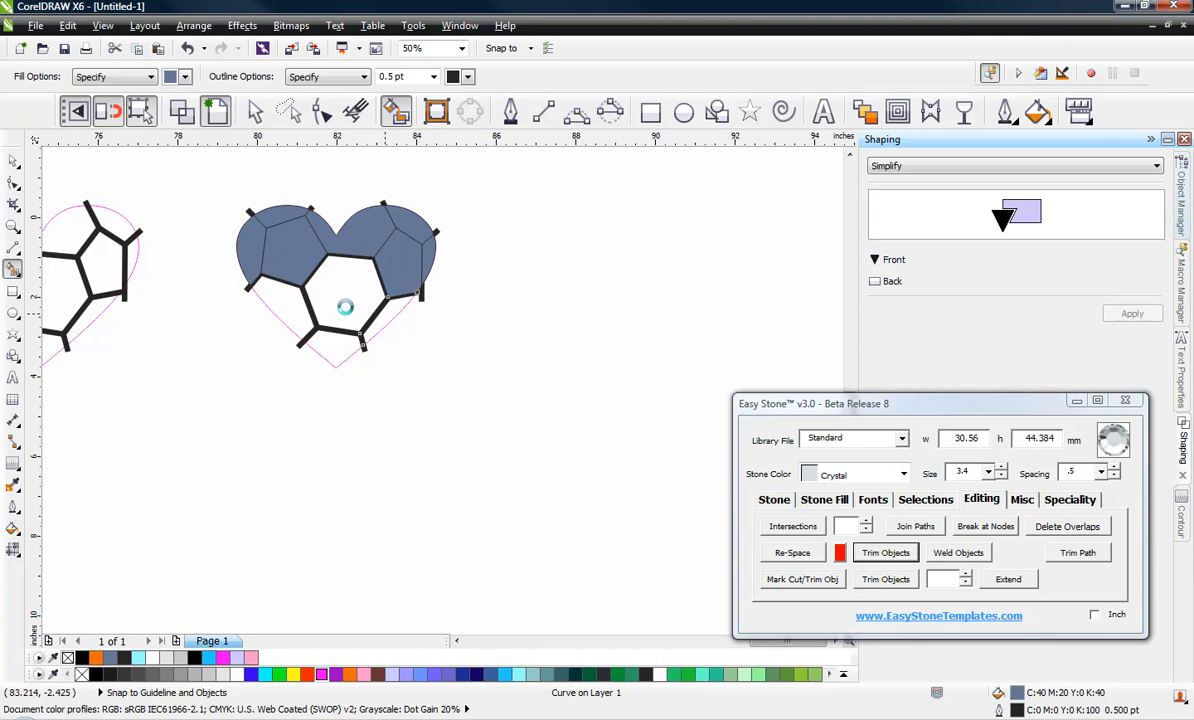
click(286, 306)
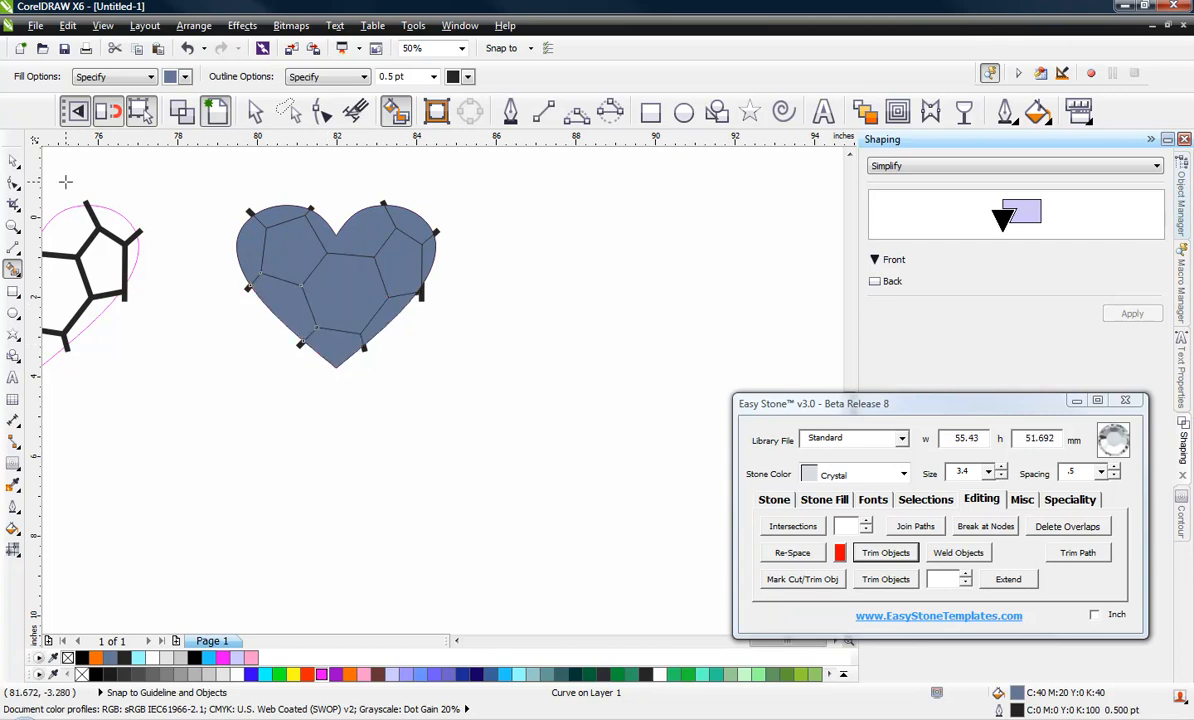
Inspect the filled sections along the seams of the copied heart, and delete that whole copy.
click(14, 161)
click(176, 208)
scroll(294, 217, up, 2)
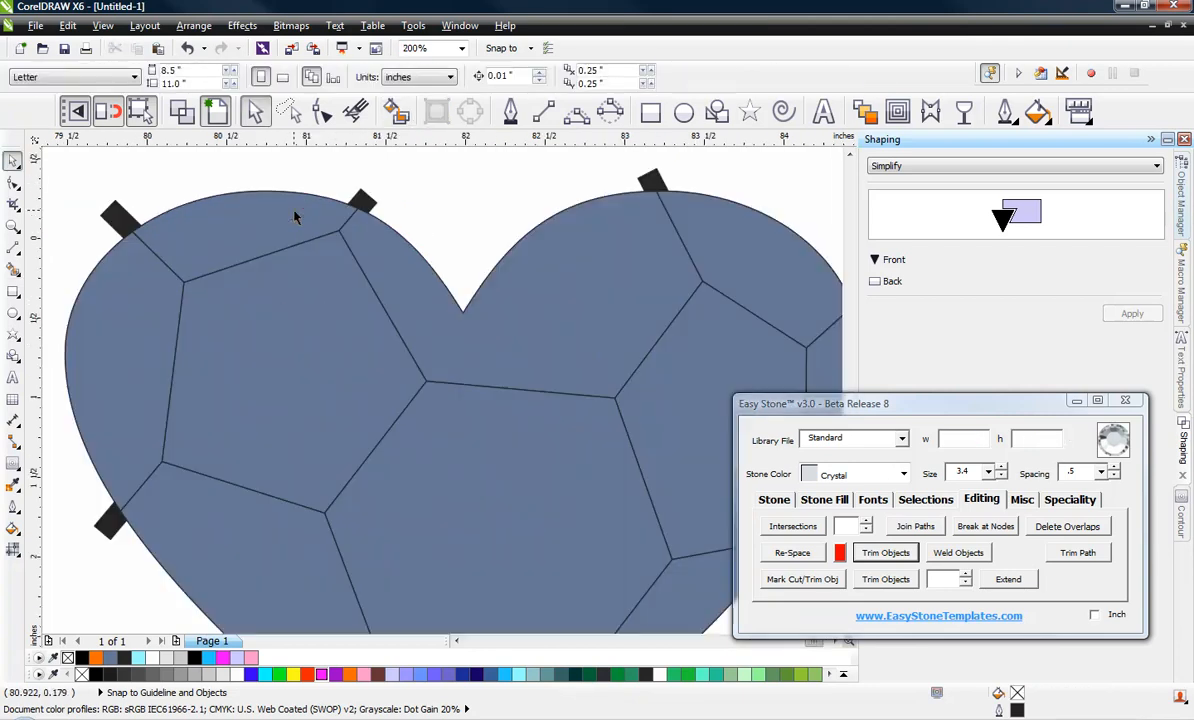
scroll(294, 217, down, 2)
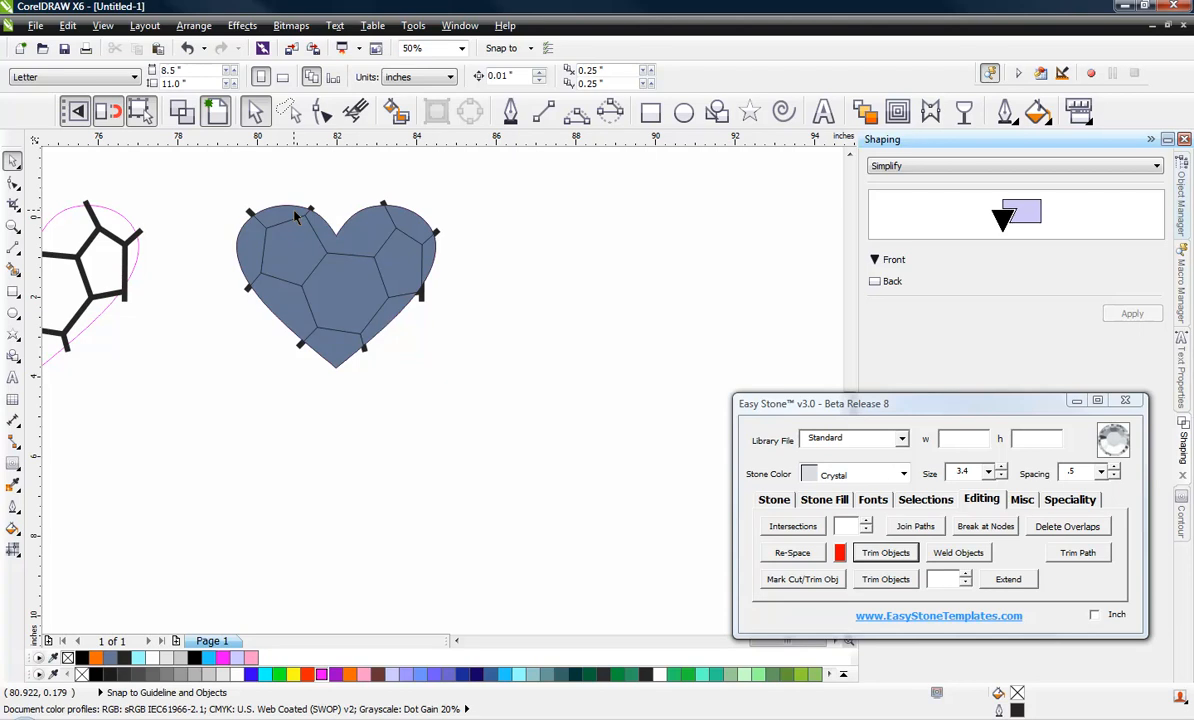
scroll(338, 280, up, 1)
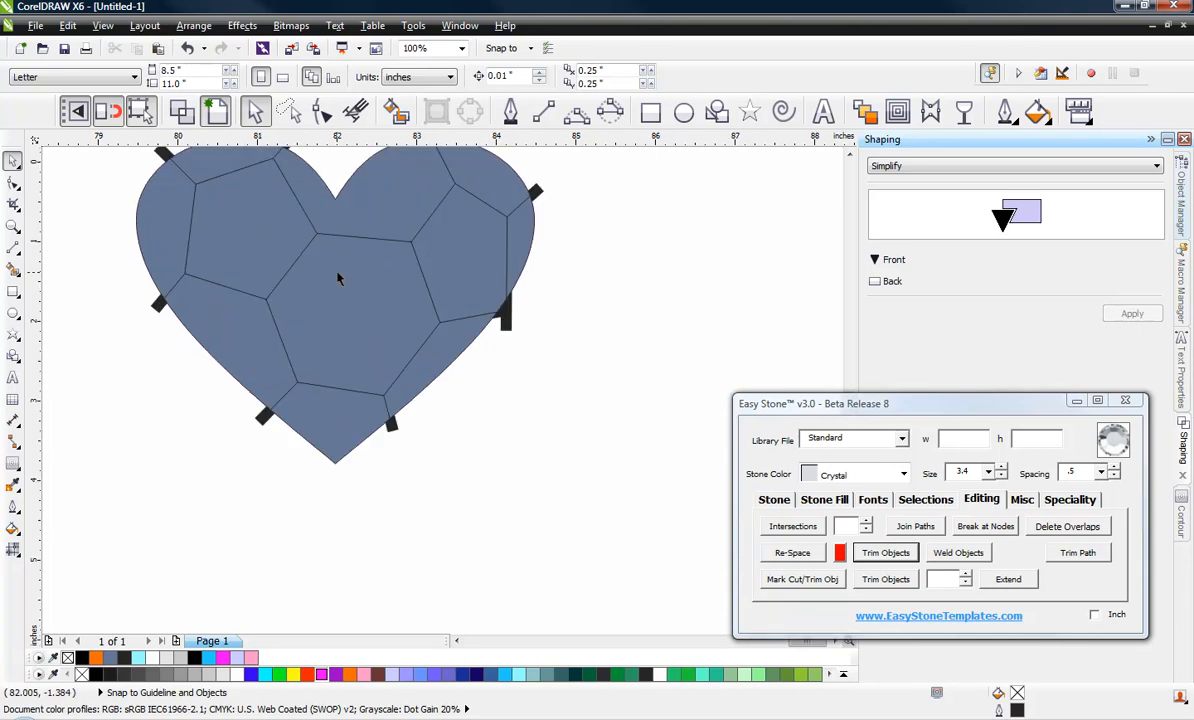
scroll(397, 364, down, 1)
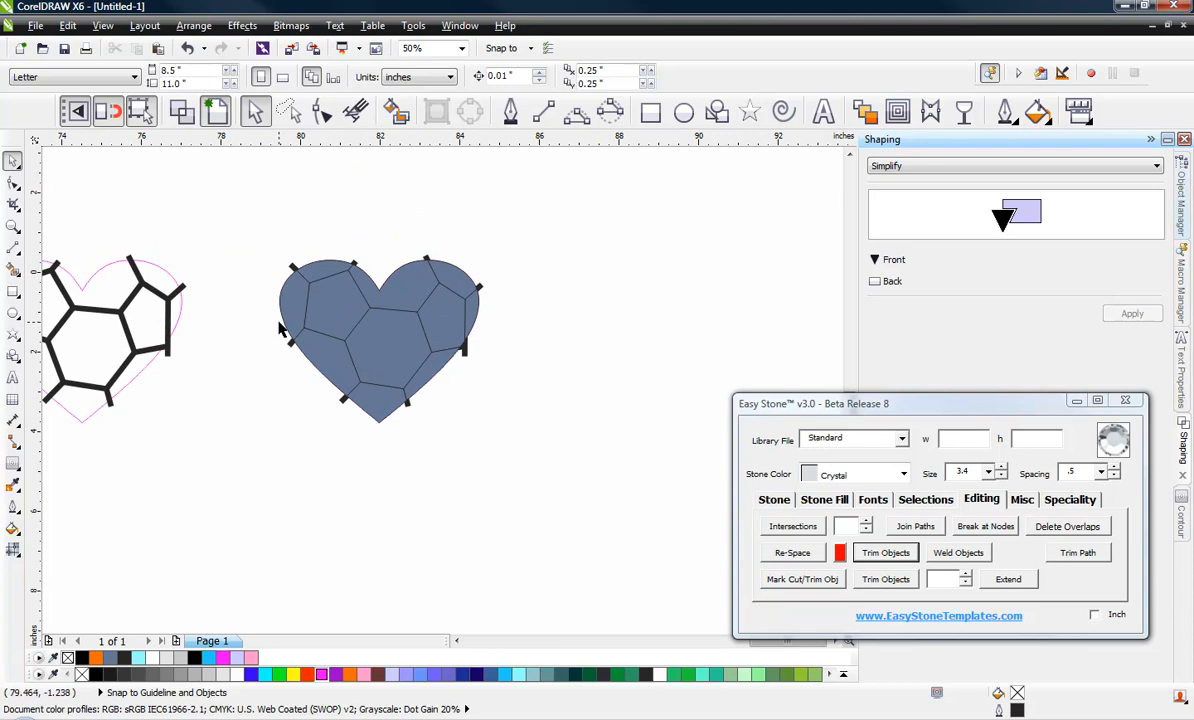
drag(240, 222, 531, 501)
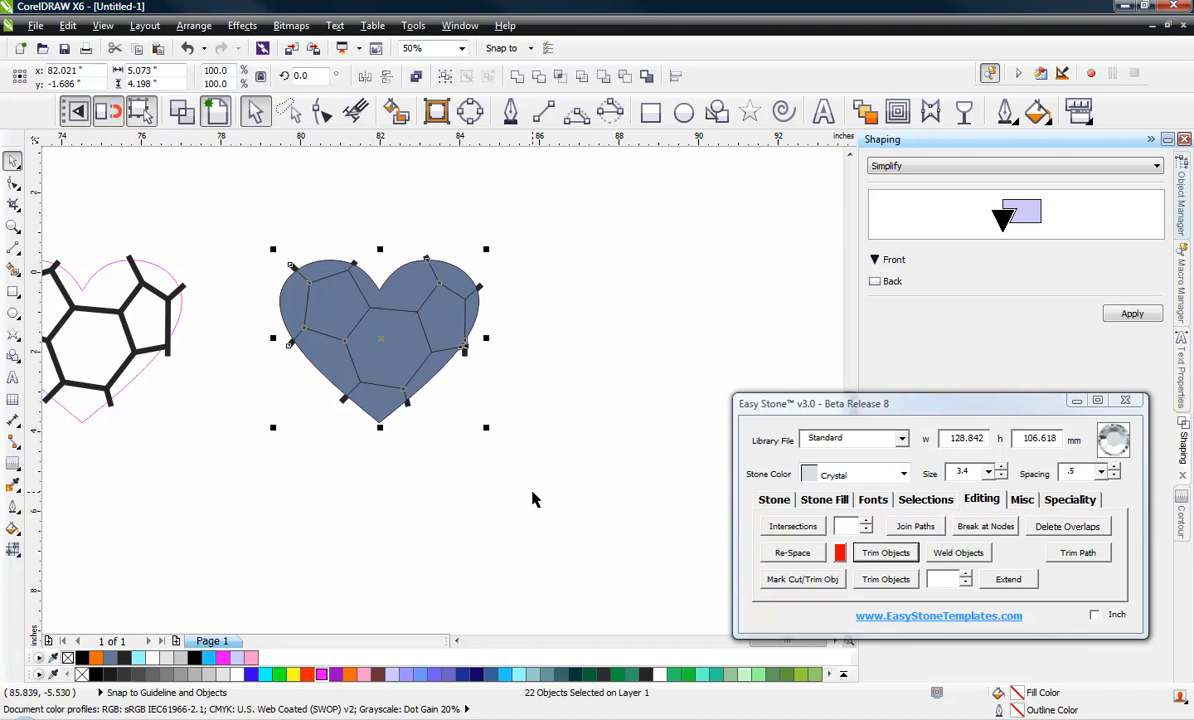
key(Delete)
Place a fresh copy of the hairline heart and its thick seams in the empty space beside the original.
scroll(520, 470, down, 2)
scroll(393, 424, up, 1)
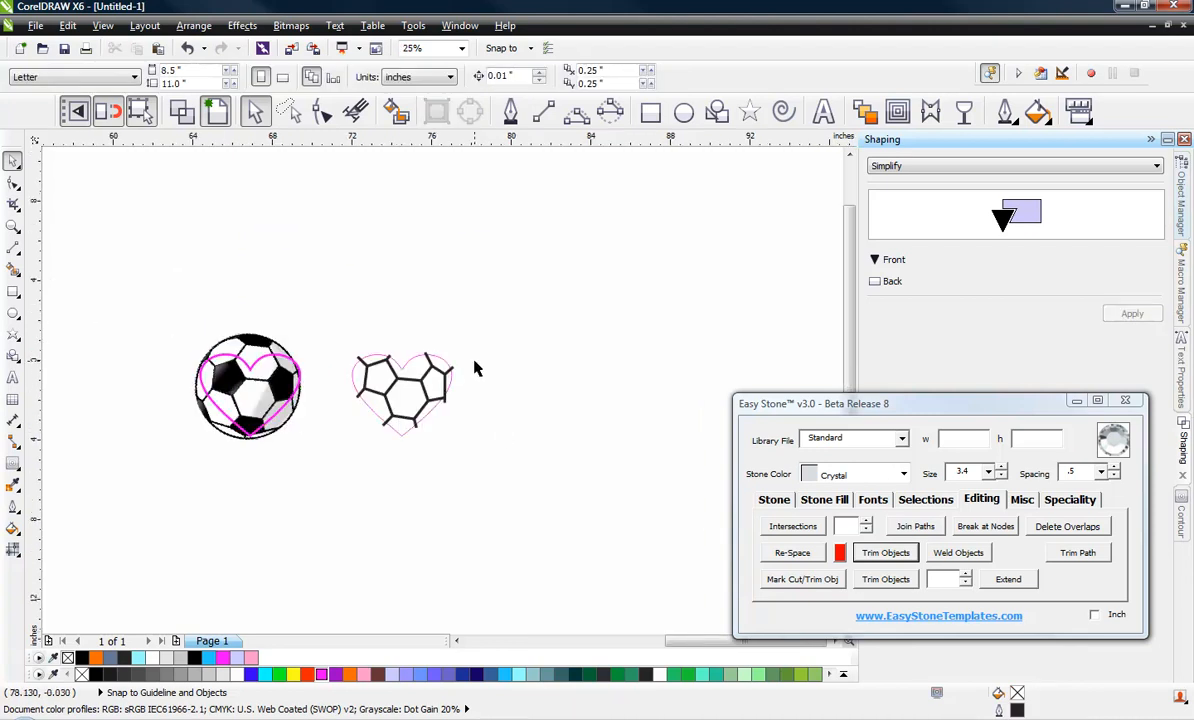
scroll(474, 361, up, 1)
drag(540, 248, 113, 591)
drag(326, 444, 604, 442)
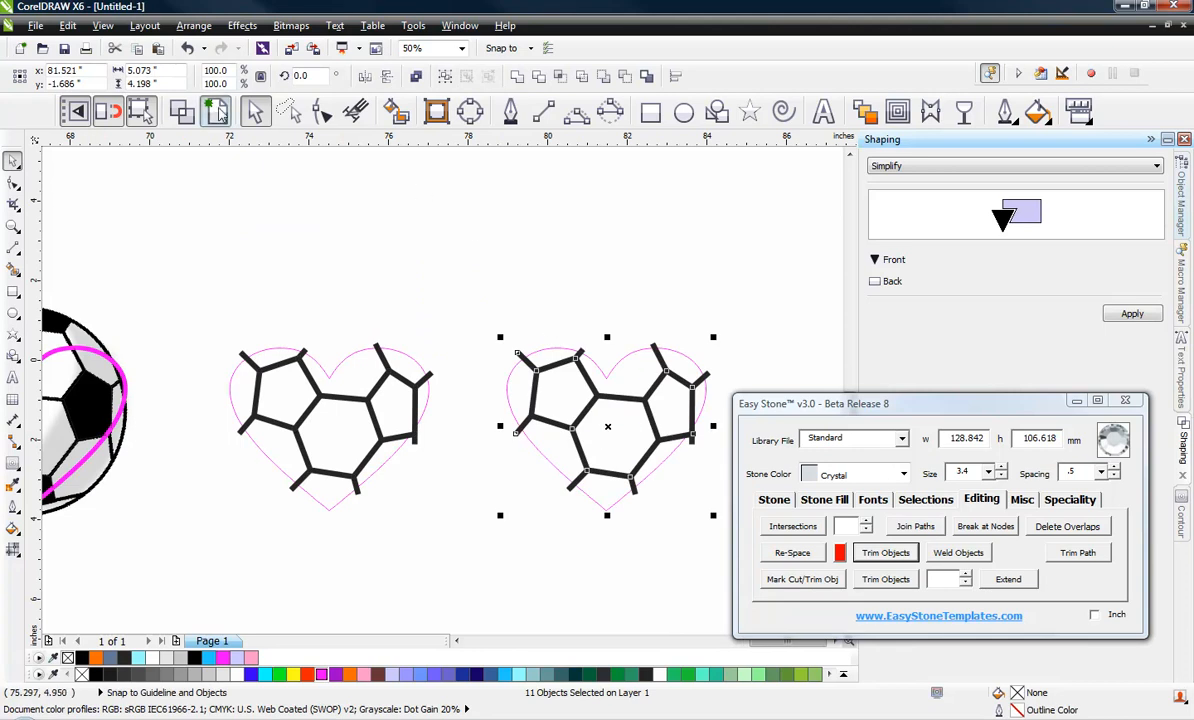
Show the drawing in wireframe and convert the outlines of the copied heart's seam lines to objects, leaving the heart out.
click(184, 112)
click(548, 303)
scroll(672, 436, up, 1)
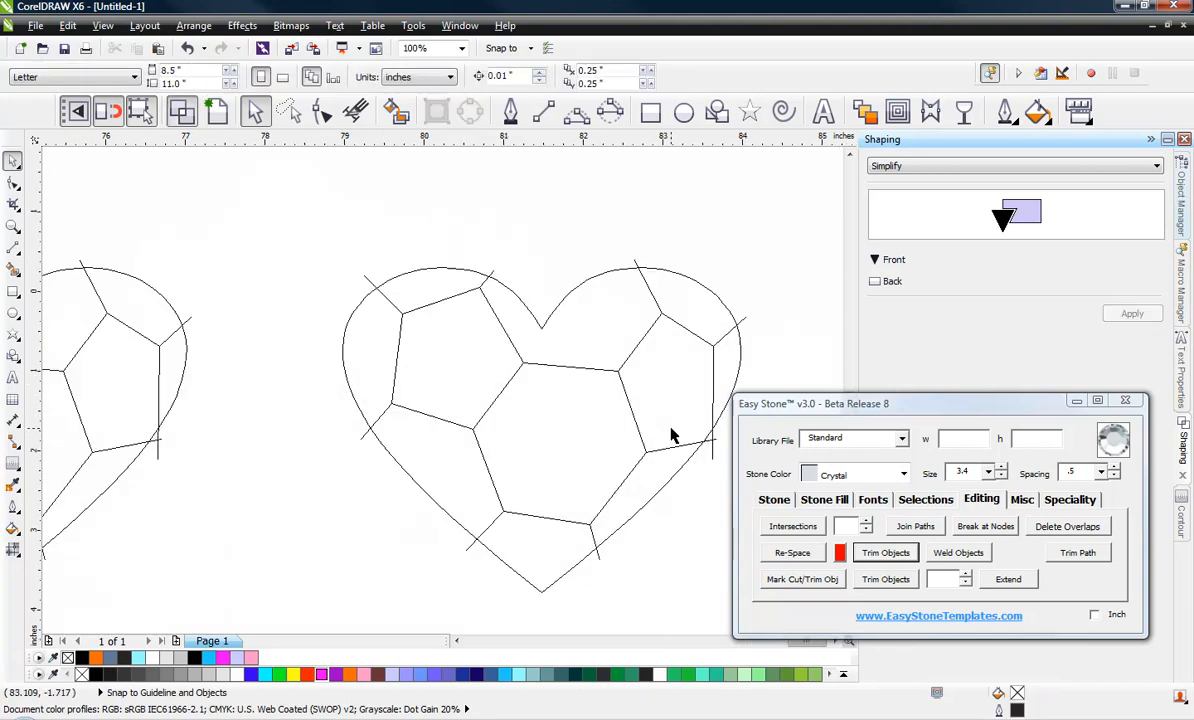
scroll(237, 241, down, 1)
scroll(394, 301, up, 1)
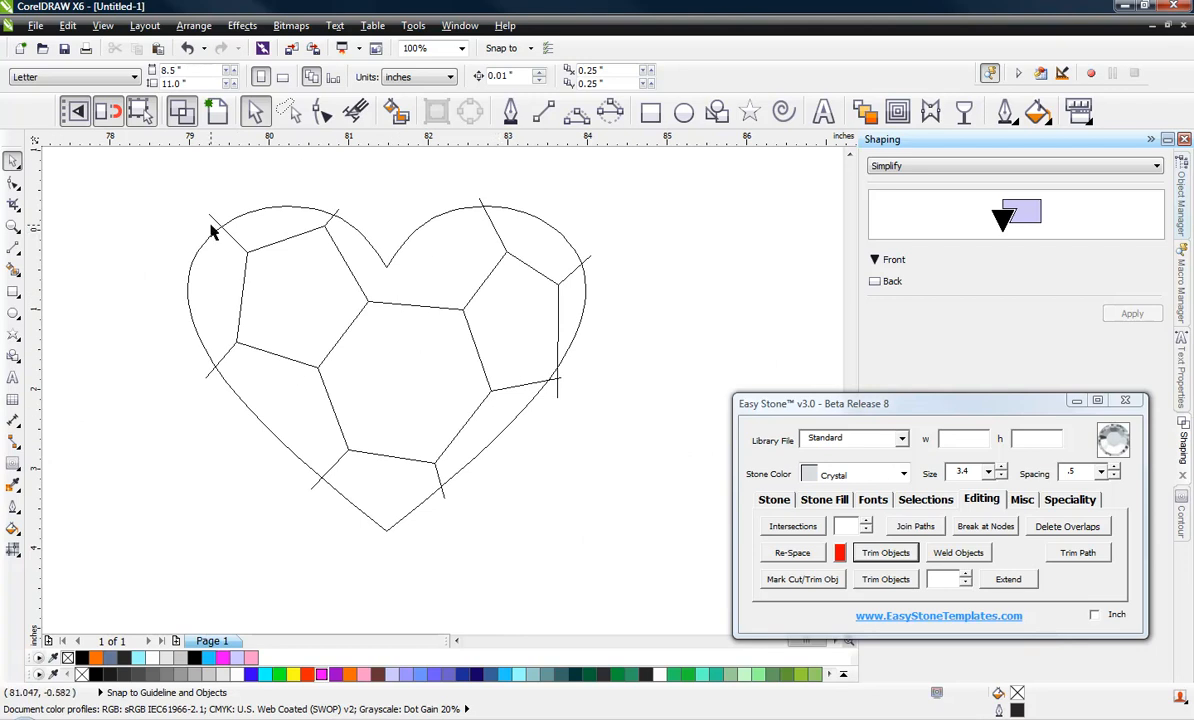
drag(148, 172, 622, 516)
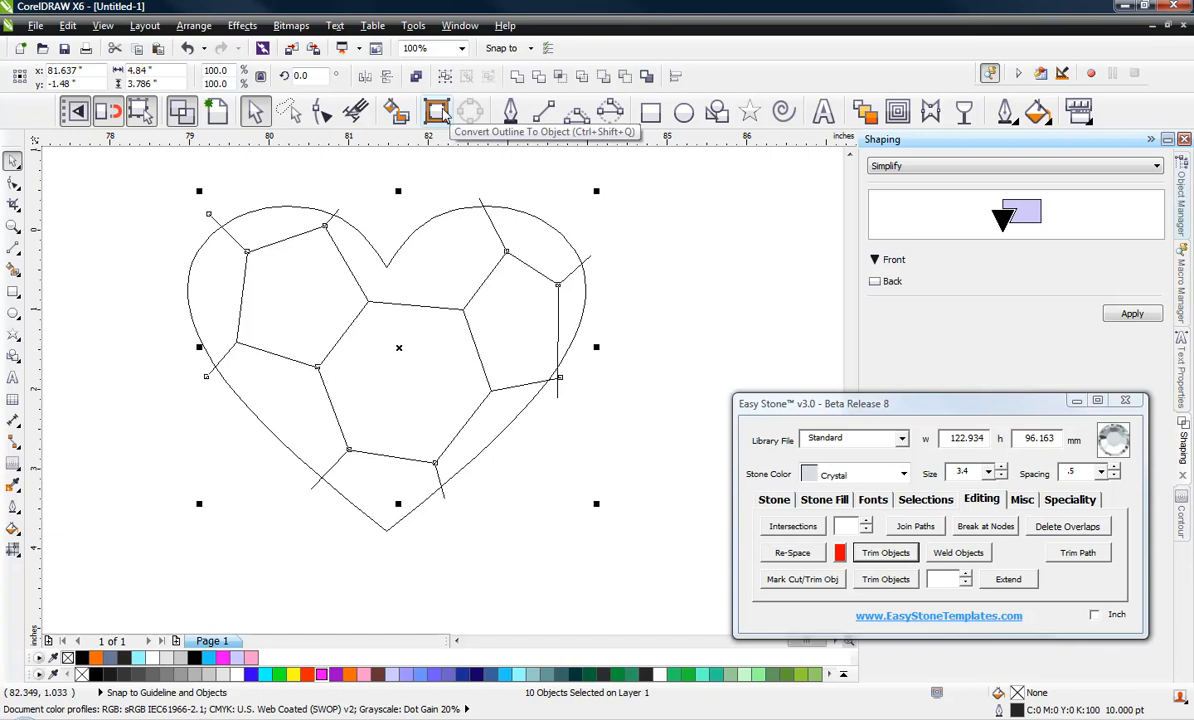
click(438, 111)
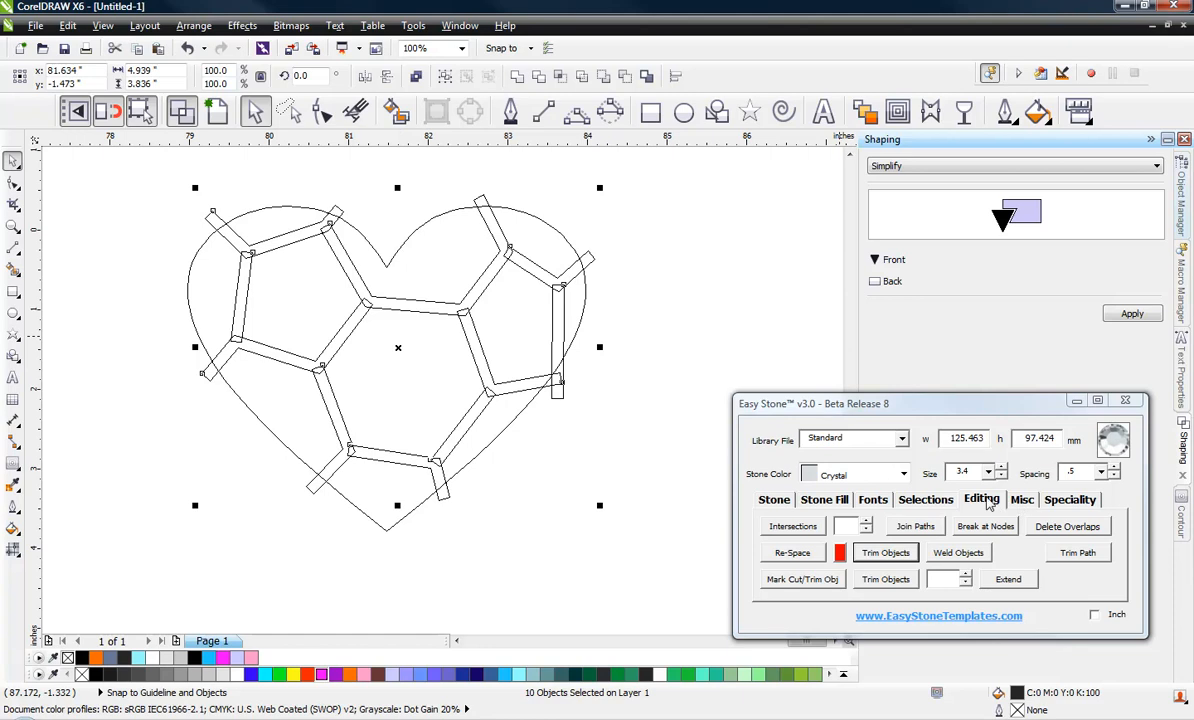
Weld the converted seam objects into one shape and return to the full-color view.
click(958, 552)
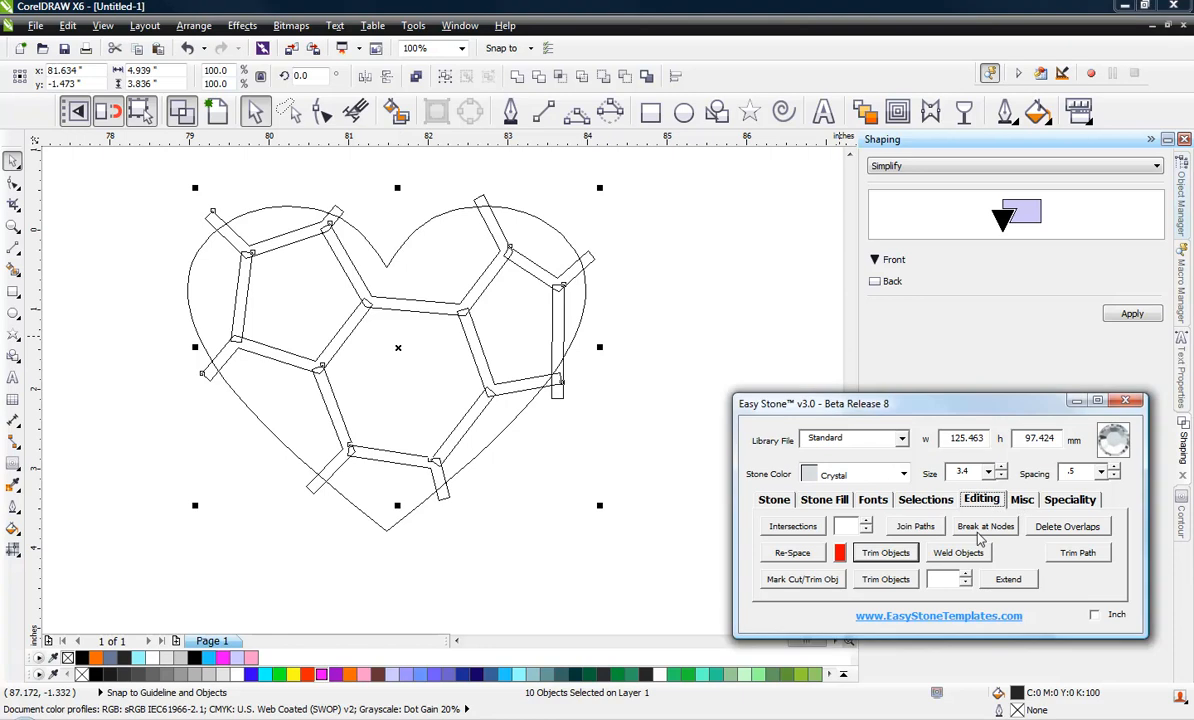
click(651, 486)
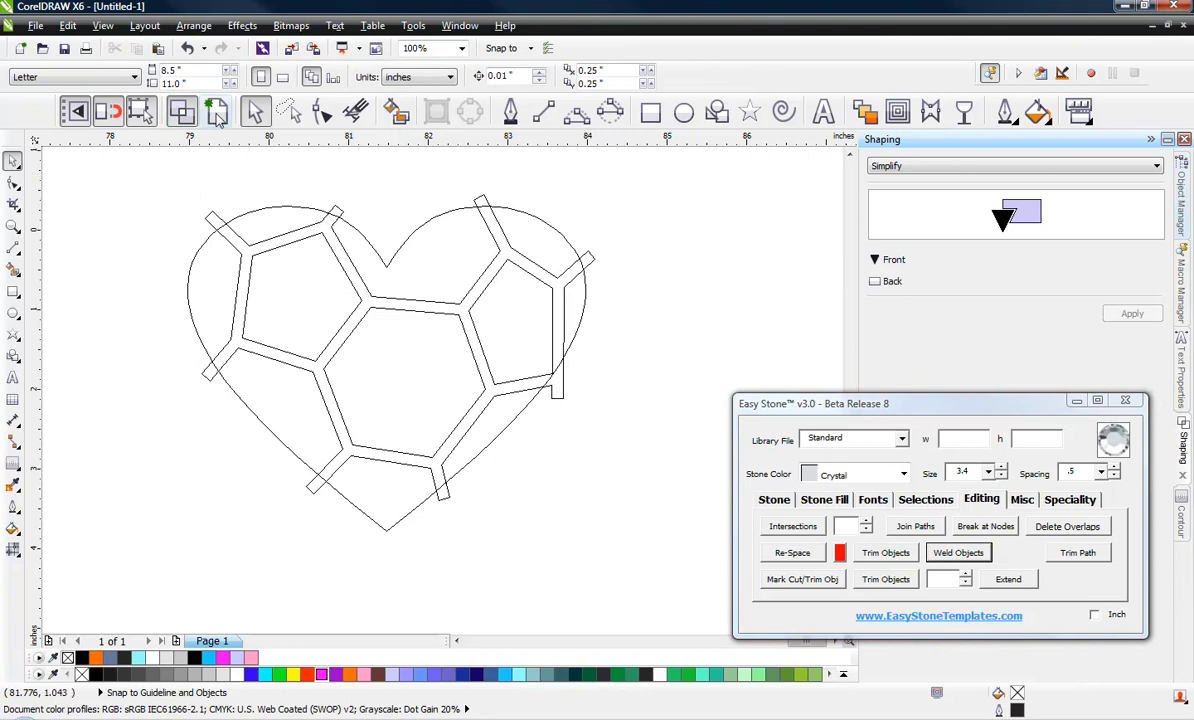
click(217, 111)
Smart Fill every enclosed section of the heart between the welded seams.
click(396, 111)
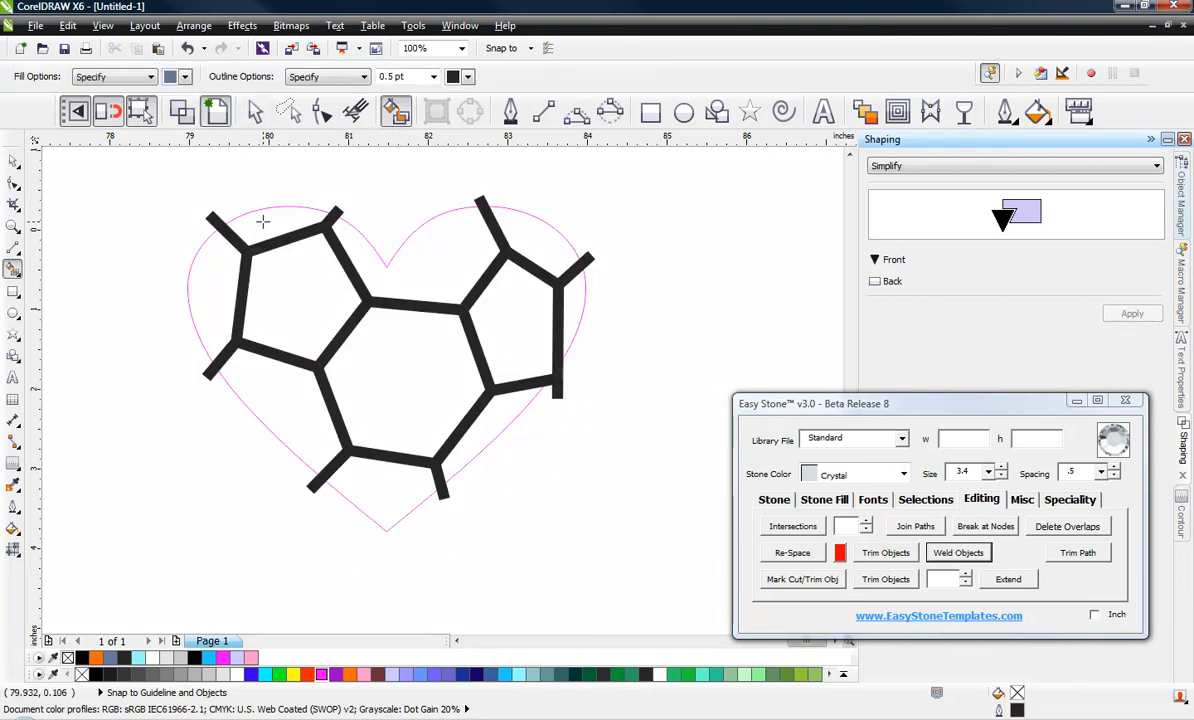
click(263, 222)
click(223, 278)
click(311, 288)
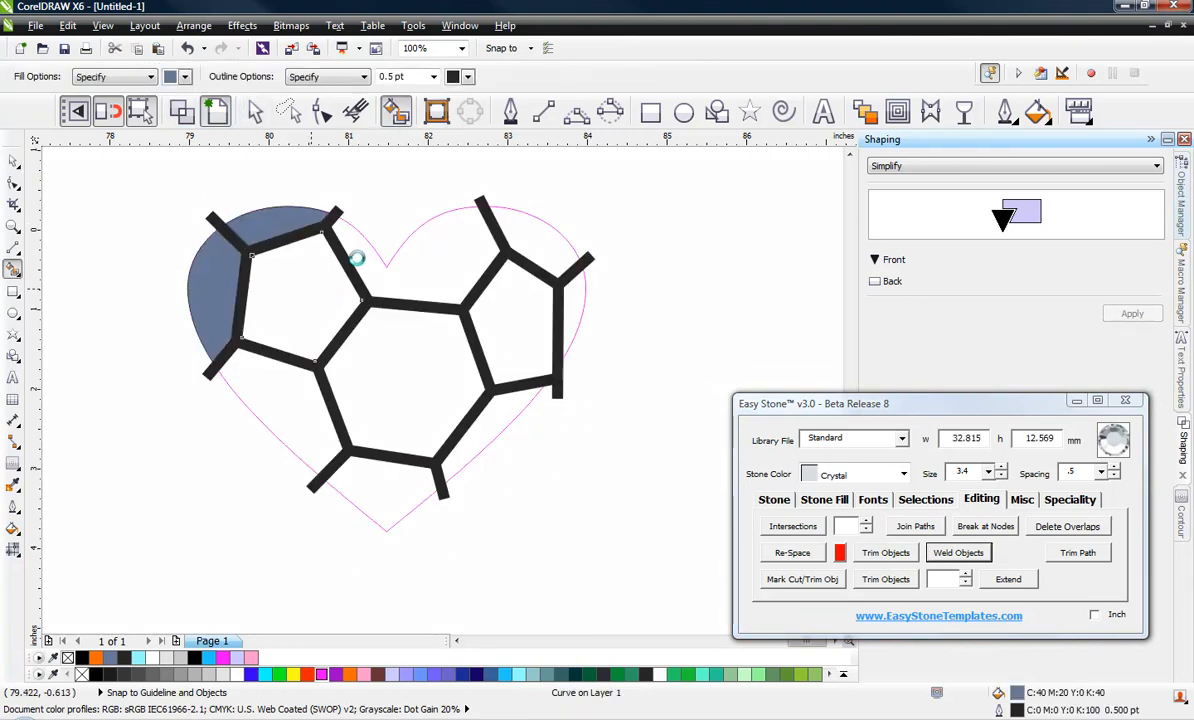
click(485, 237)
click(532, 268)
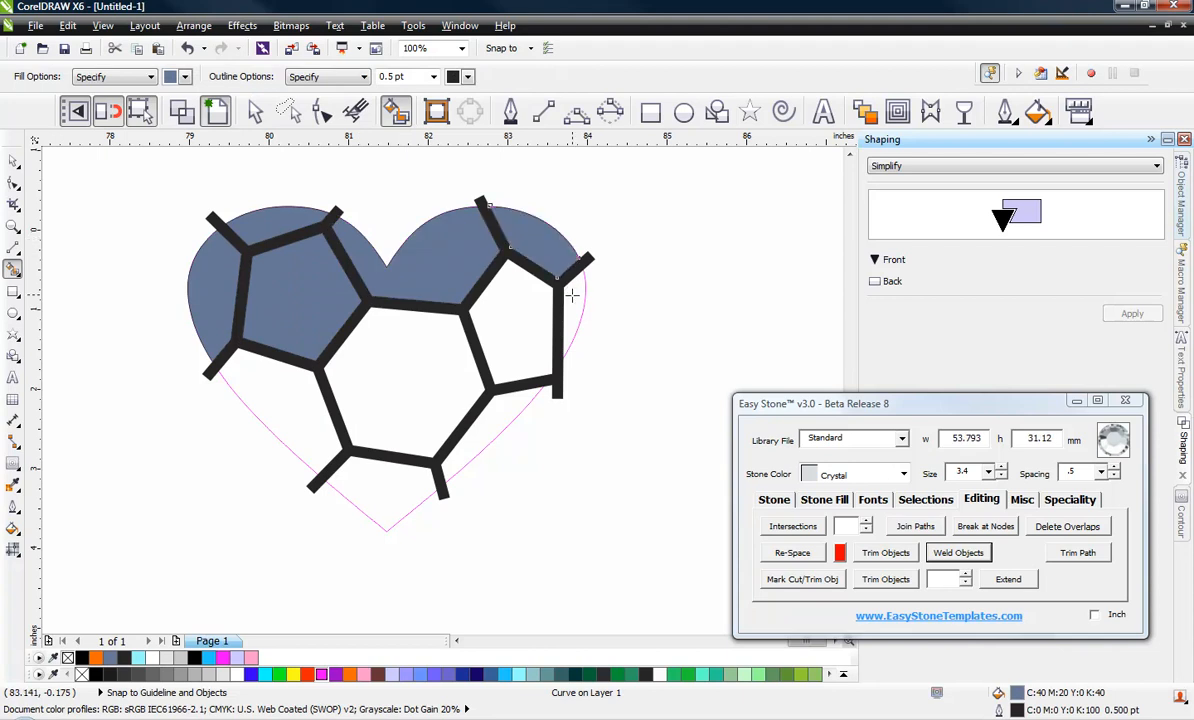
click(498, 408)
click(427, 383)
click(381, 484)
click(290, 412)
click(13, 160)
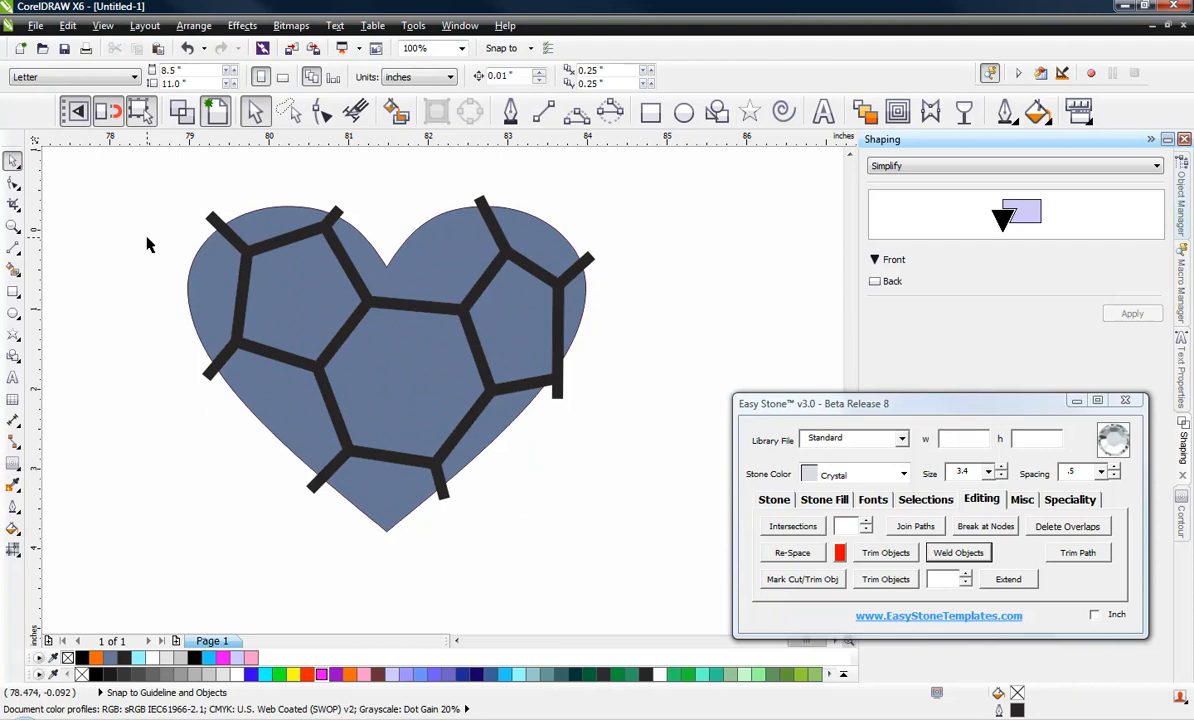
Select all the blue sections by marking the left pentagon as the sample, and move them clear of the seams, below the heart.
click(314, 314)
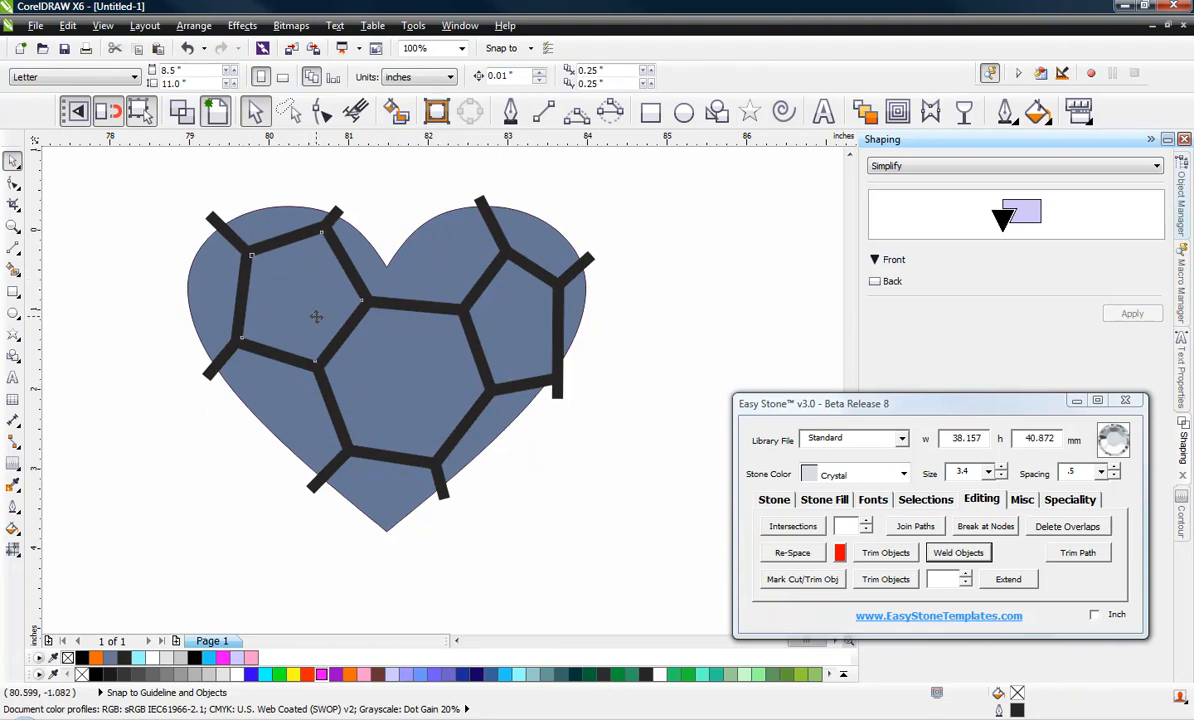
click(930, 502)
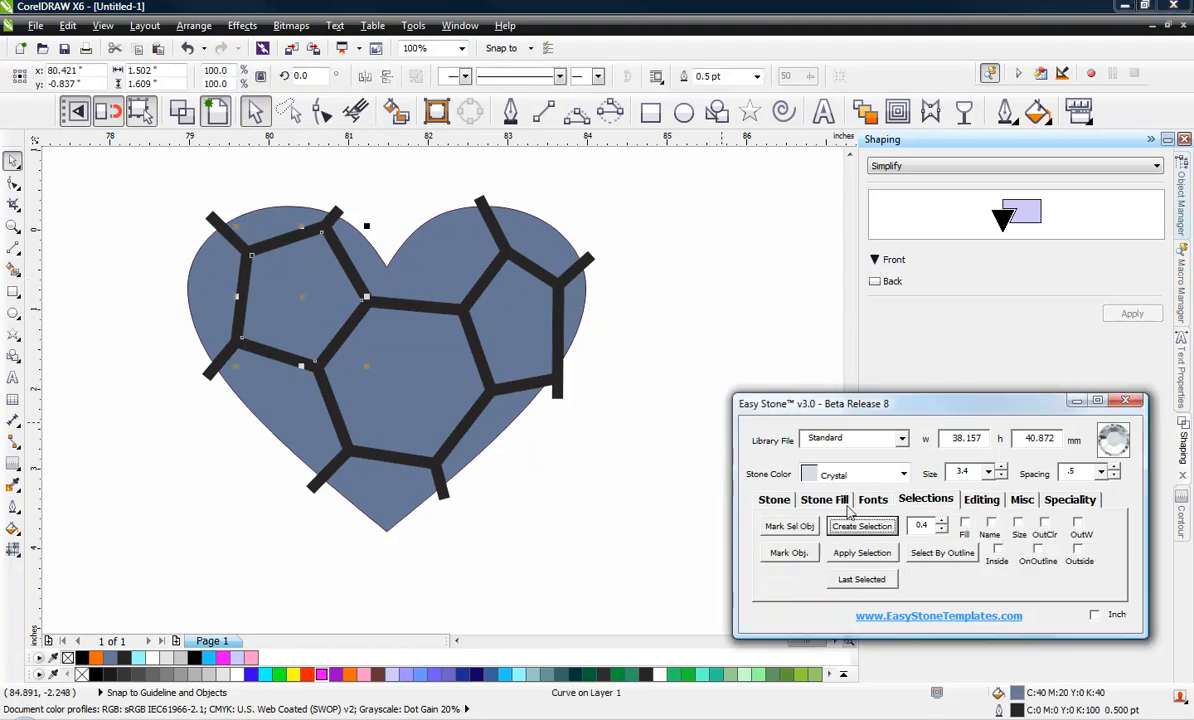
click(790, 526)
drag(640, 184, 148, 577)
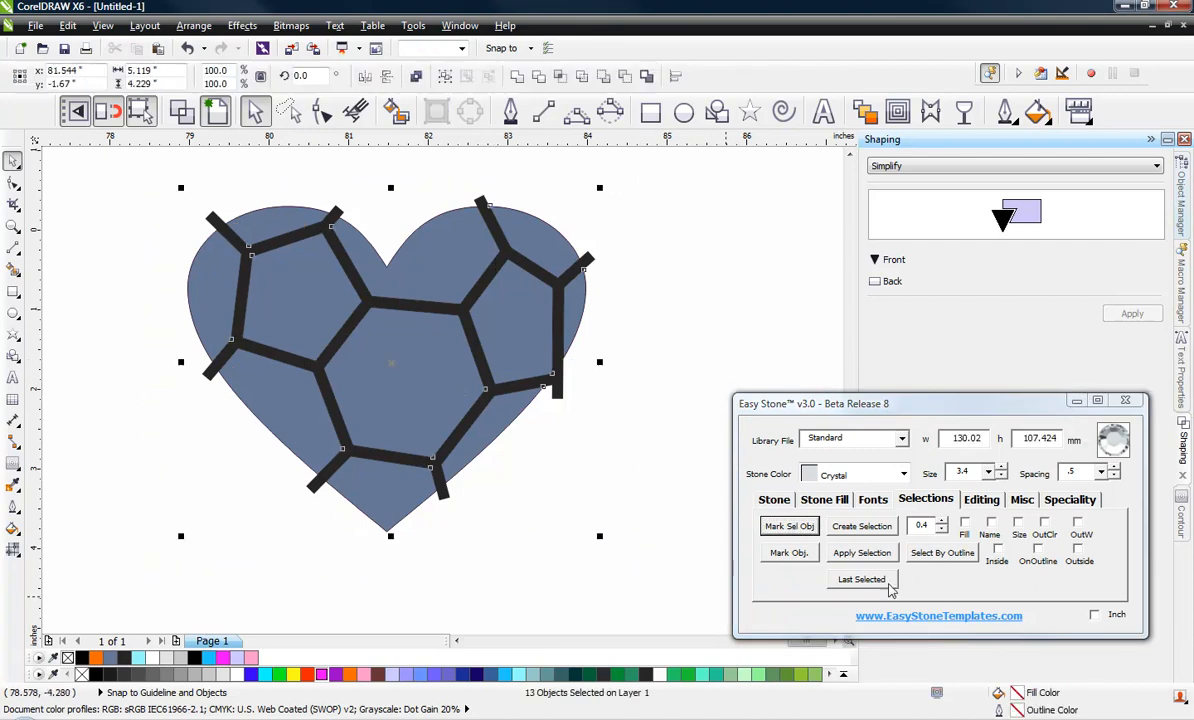
click(835, 527)
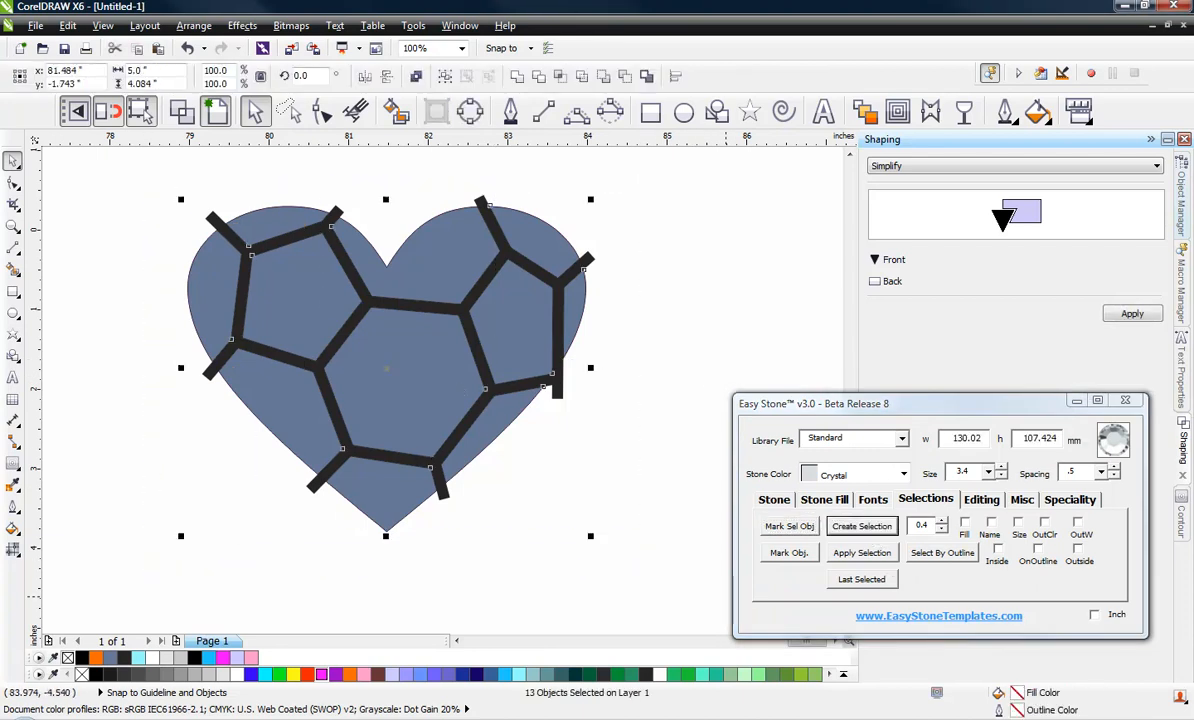
scroll(222, 181, down, 2)
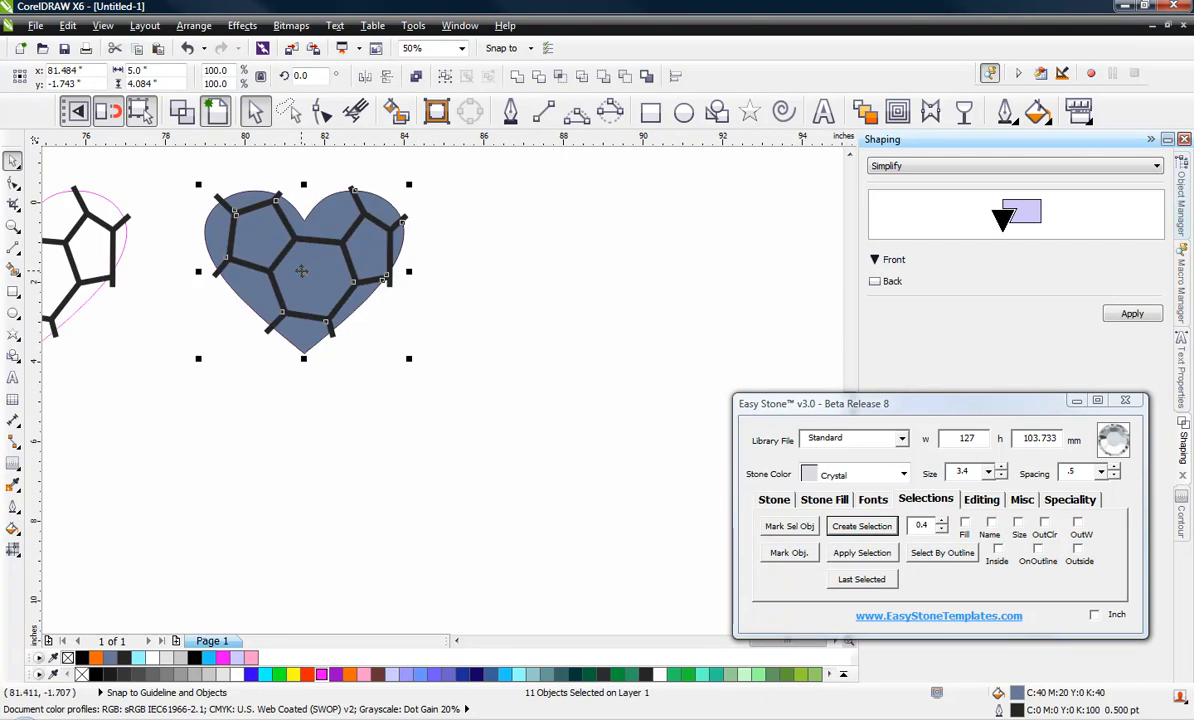
drag(301, 272, 493, 492)
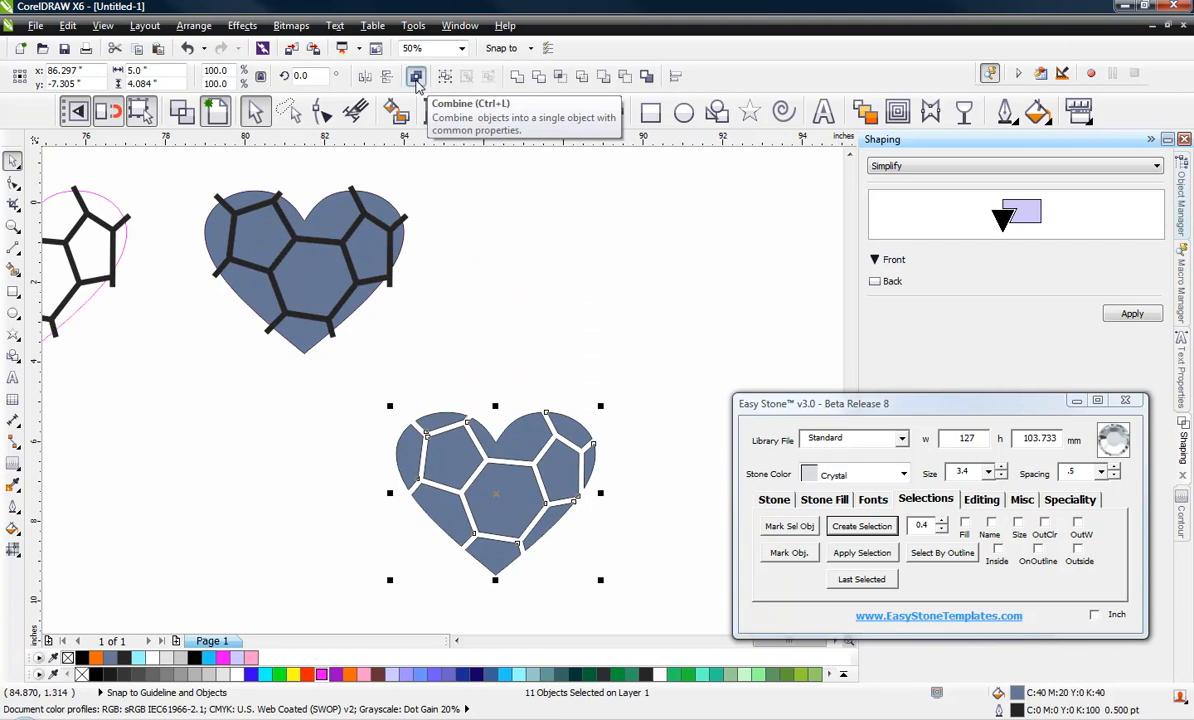
Combine the separated blue sections into a single object and remove its outline.
click(416, 78)
right_click(68, 657)
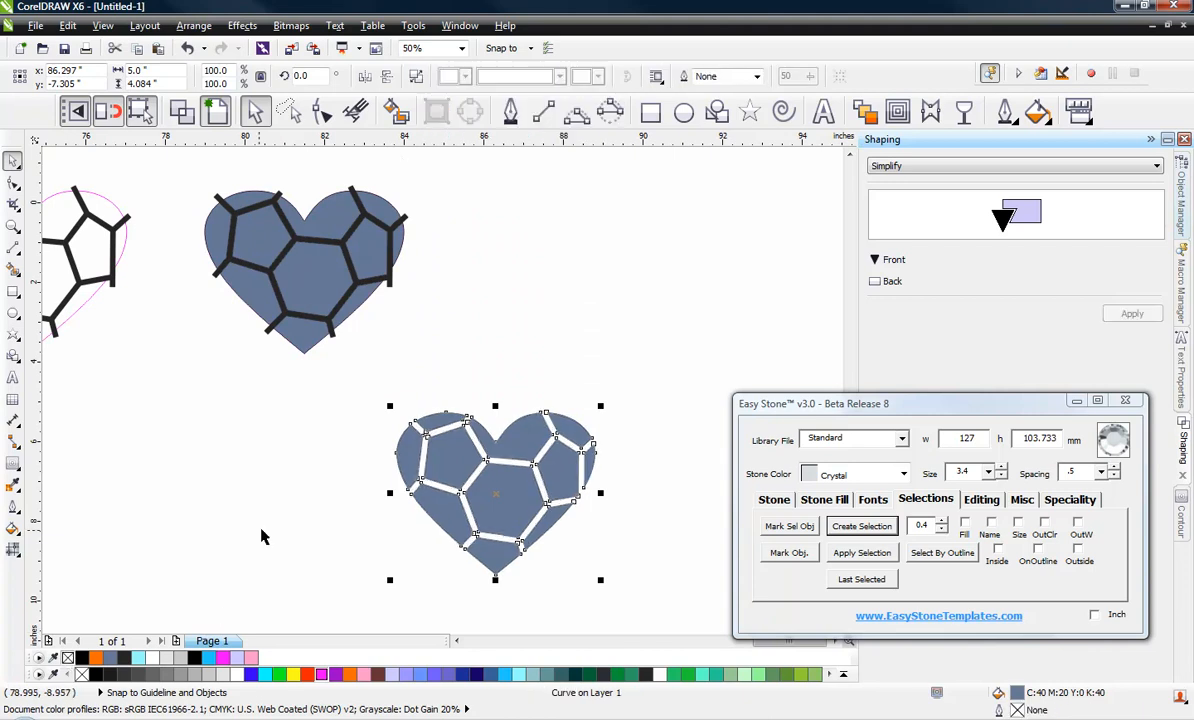
click(301, 539)
Add a black weedbox behind the combined heart and fill the heart with white.
click(493, 498)
drag(608, 360, 376, 608)
click(1027, 503)
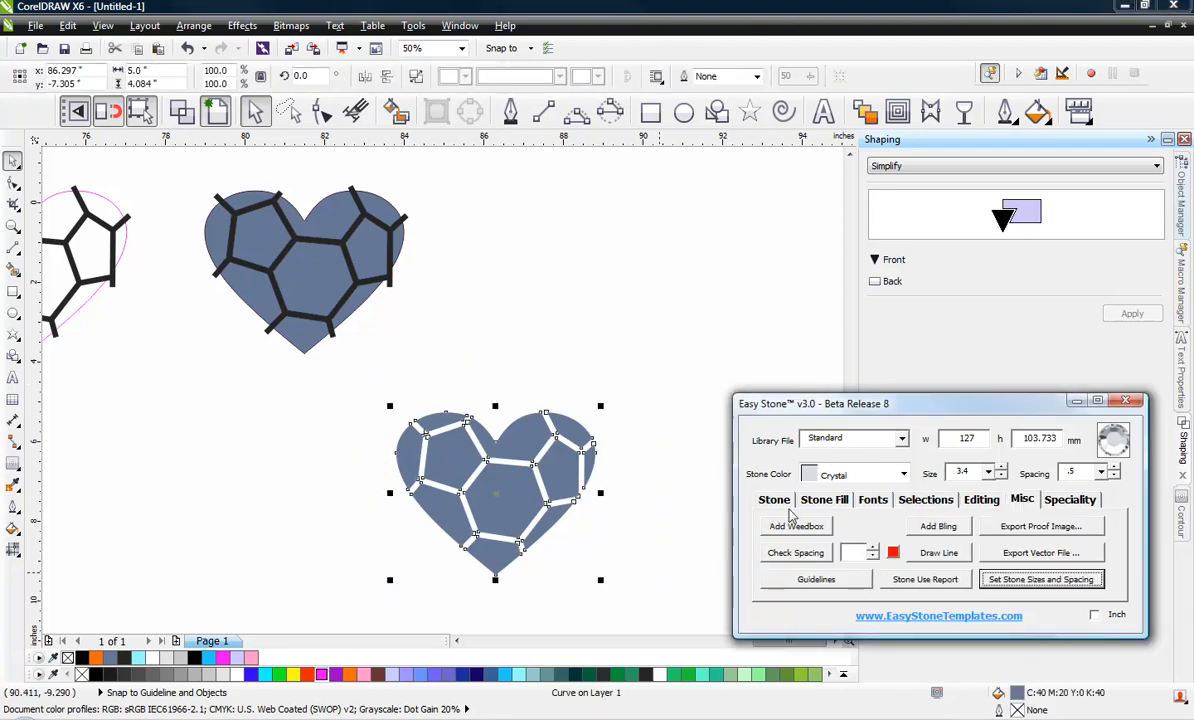
click(796, 526)
click(585, 444)
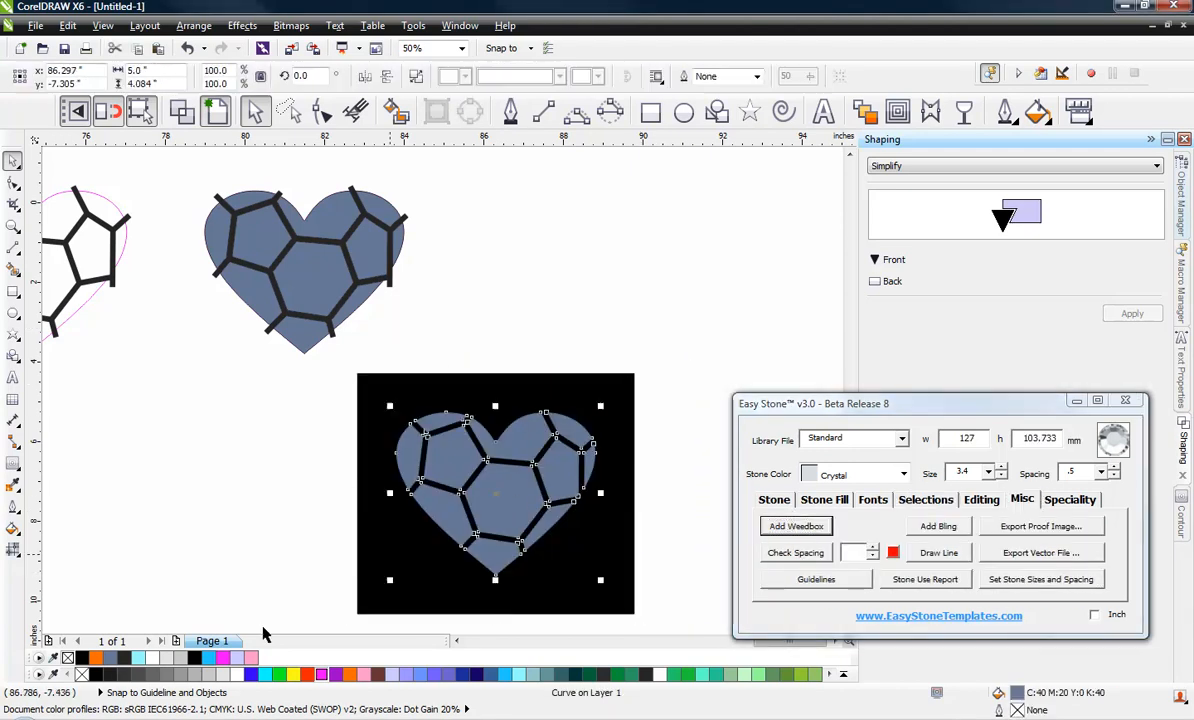
click(237, 674)
click(342, 444)
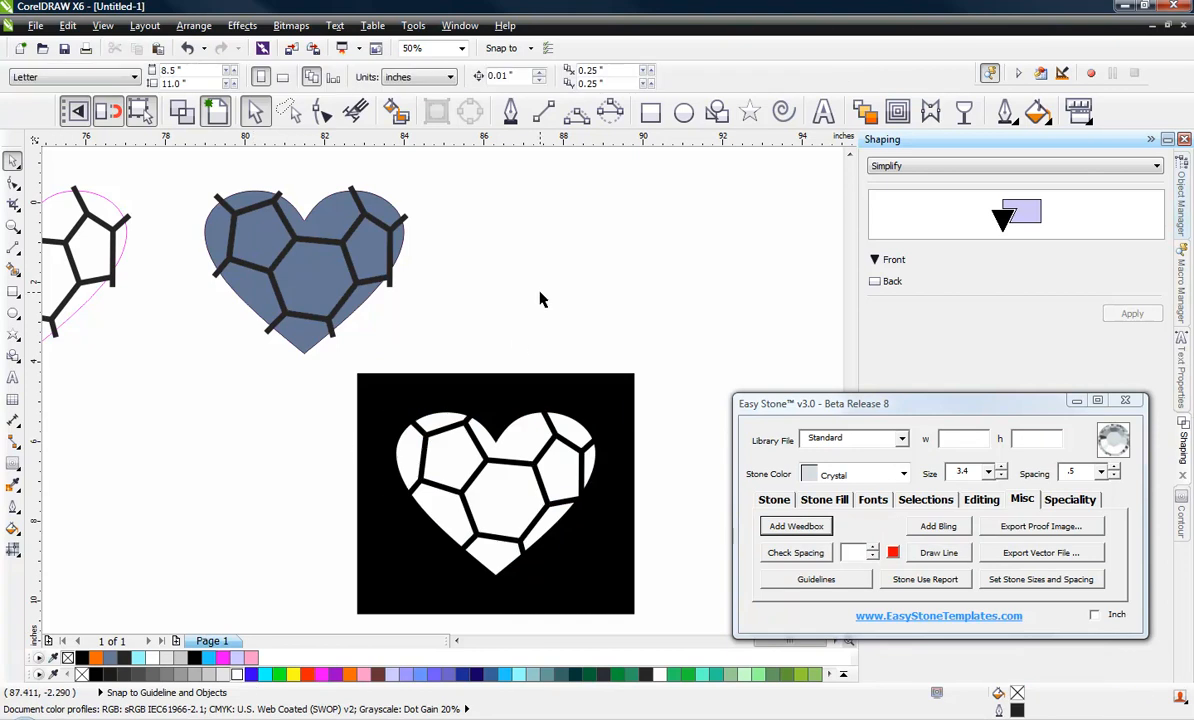
Apply the Silver glitter fill to the combined heart on the black weedbox.
scroll(541, 296, down, 1)
scroll(533, 400, up, 1)
click(533, 400)
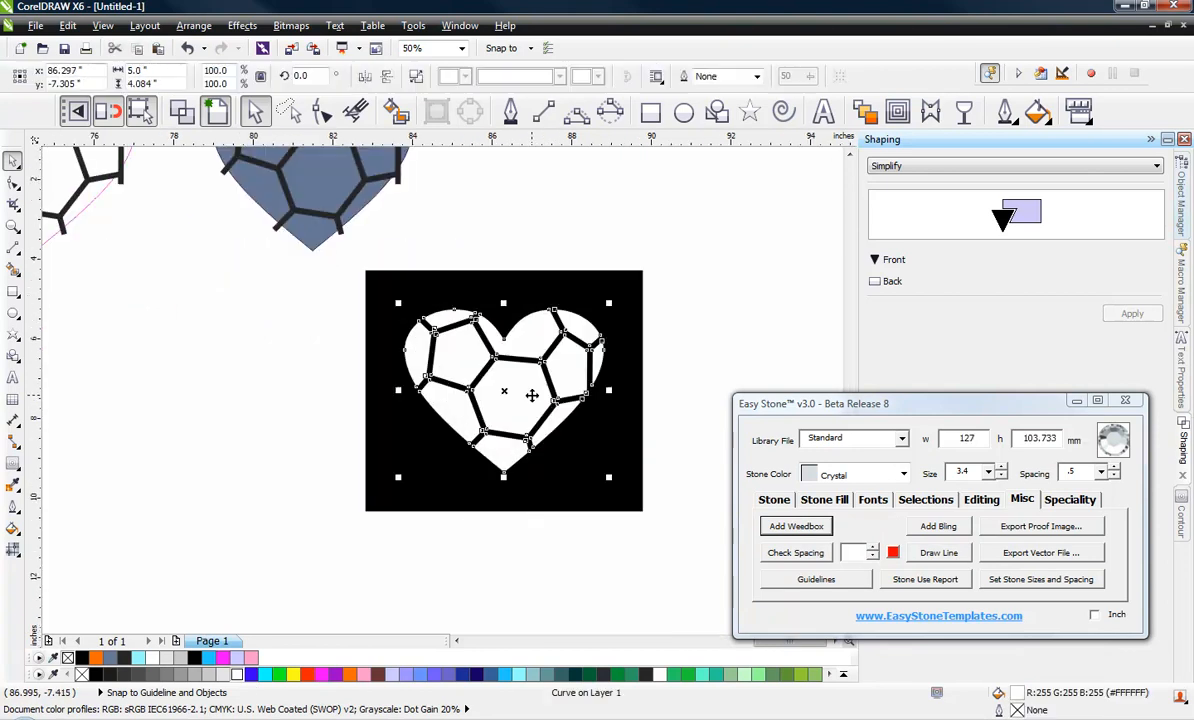
click(1058, 499)
click(901, 552)
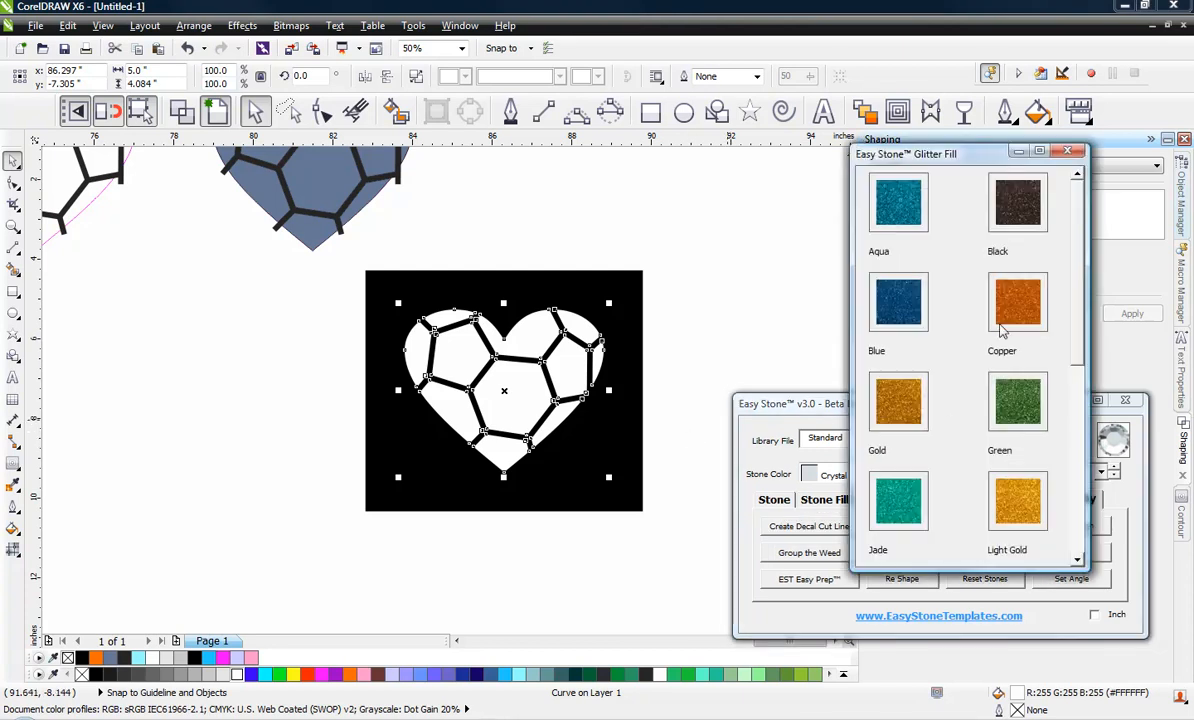
drag(1077, 312, 1074, 506)
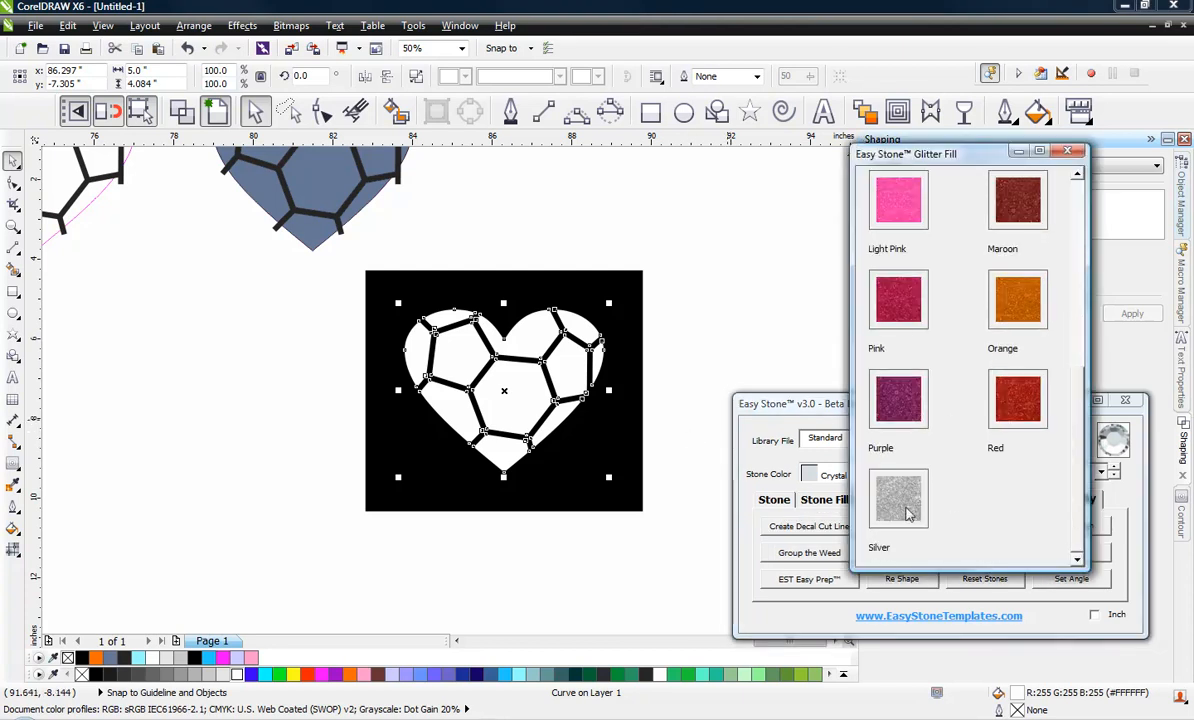
click(692, 312)
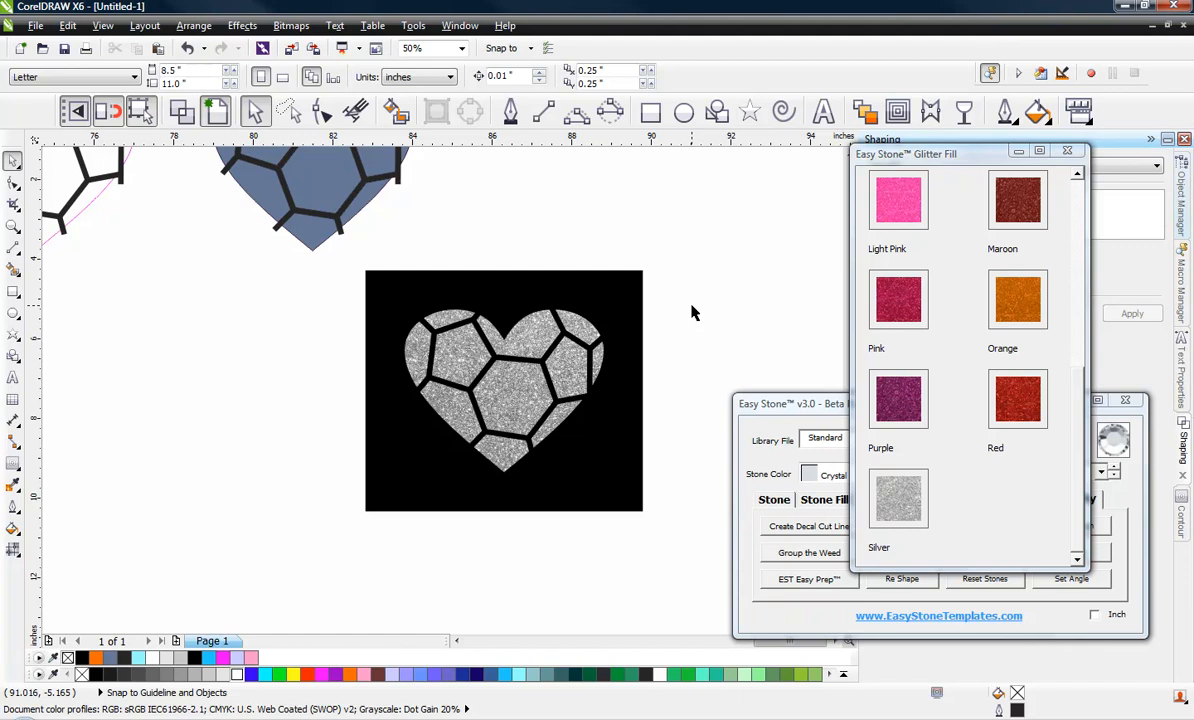
click(521, 403)
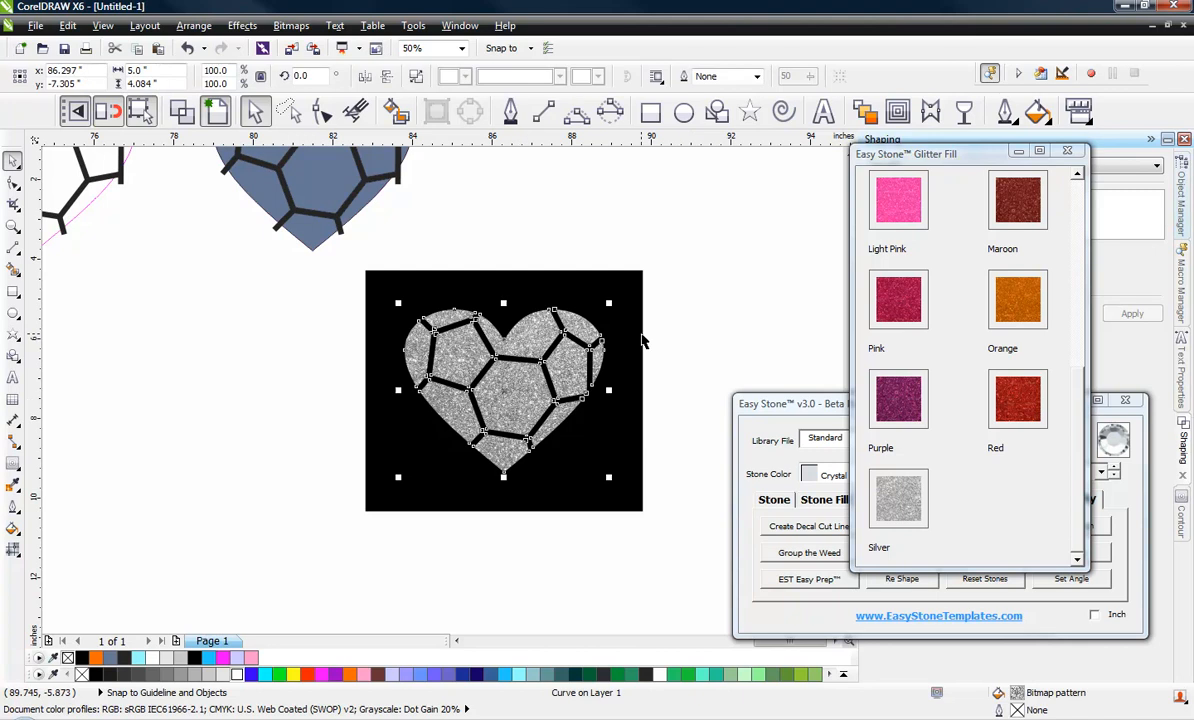
click(725, 338)
Examine the finished soccer heart with its rhinestone burst and compare it with the new silver glitter heart.
scroll(554, 266, down, 1)
scroll(593, 357, down, 1)
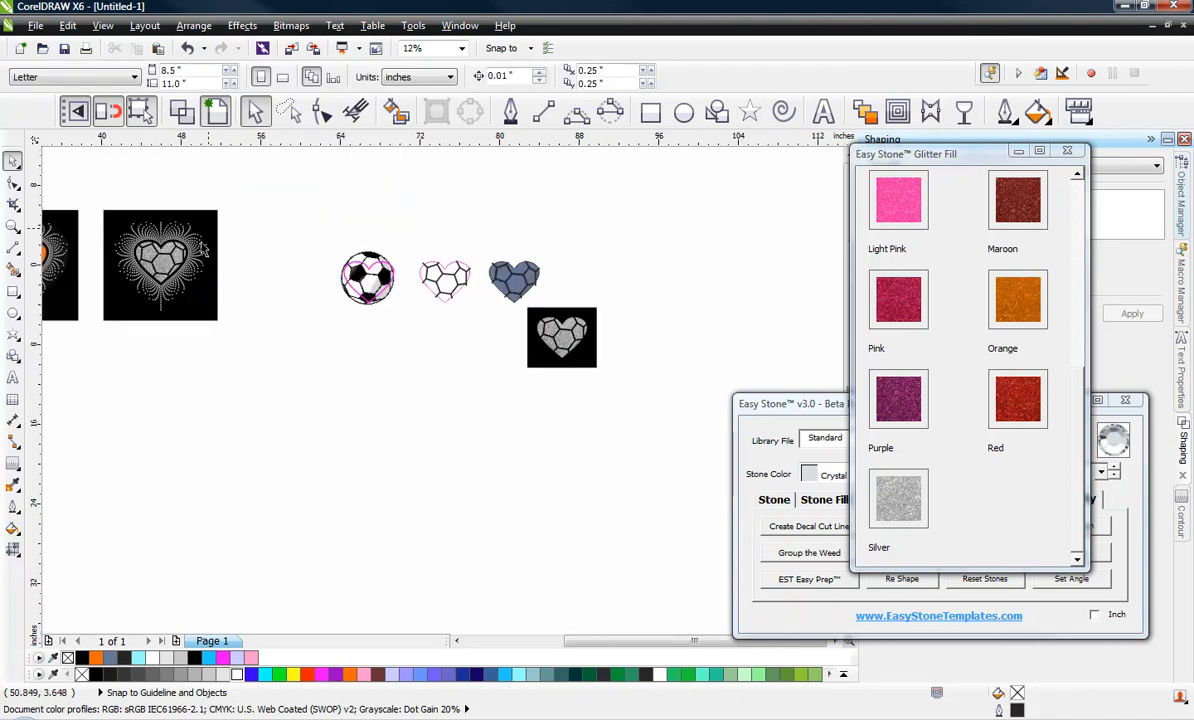
scroll(150, 238, up, 1)
scroll(148, 245, up, 1)
scroll(355, 373, down, 1)
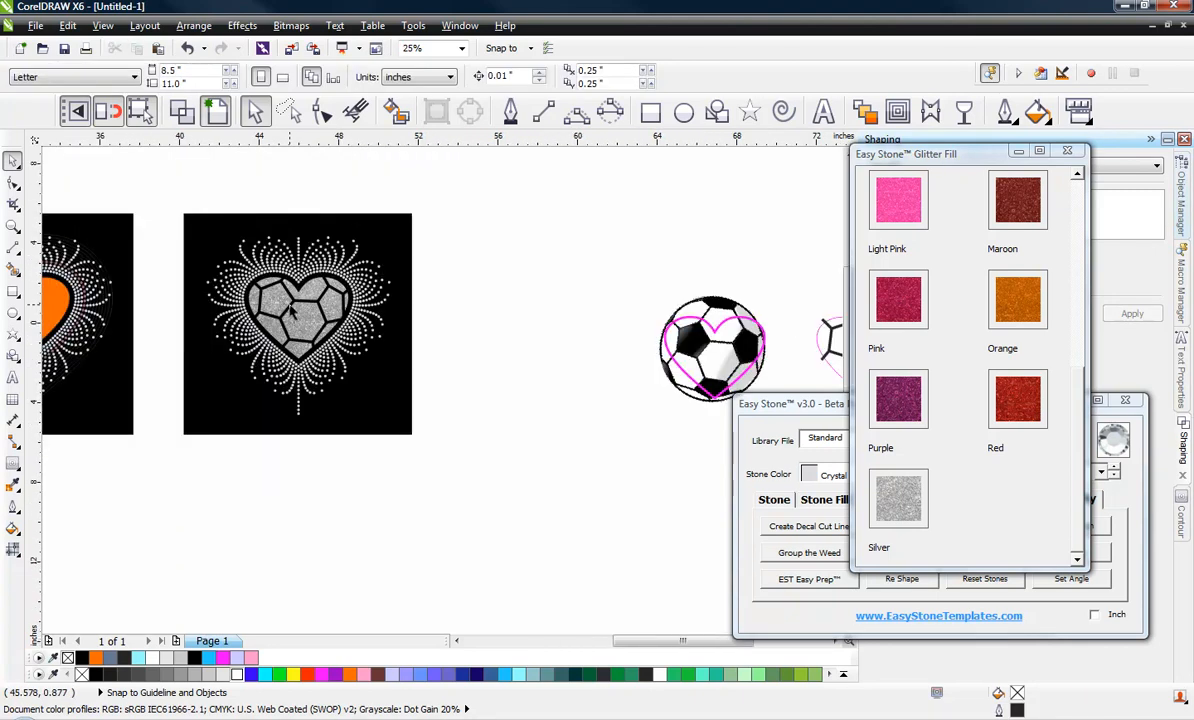
scroll(290, 250, up, 1)
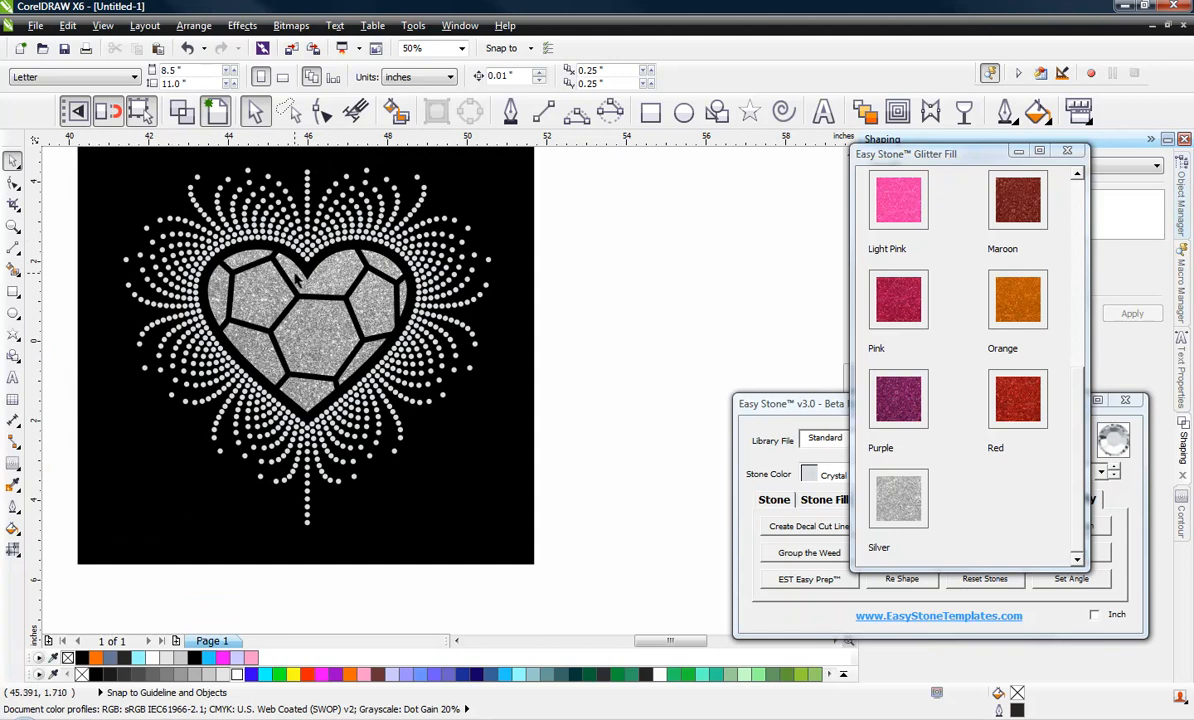
scroll(255, 258, down, 1)
scroll(345, 236, down, 1)
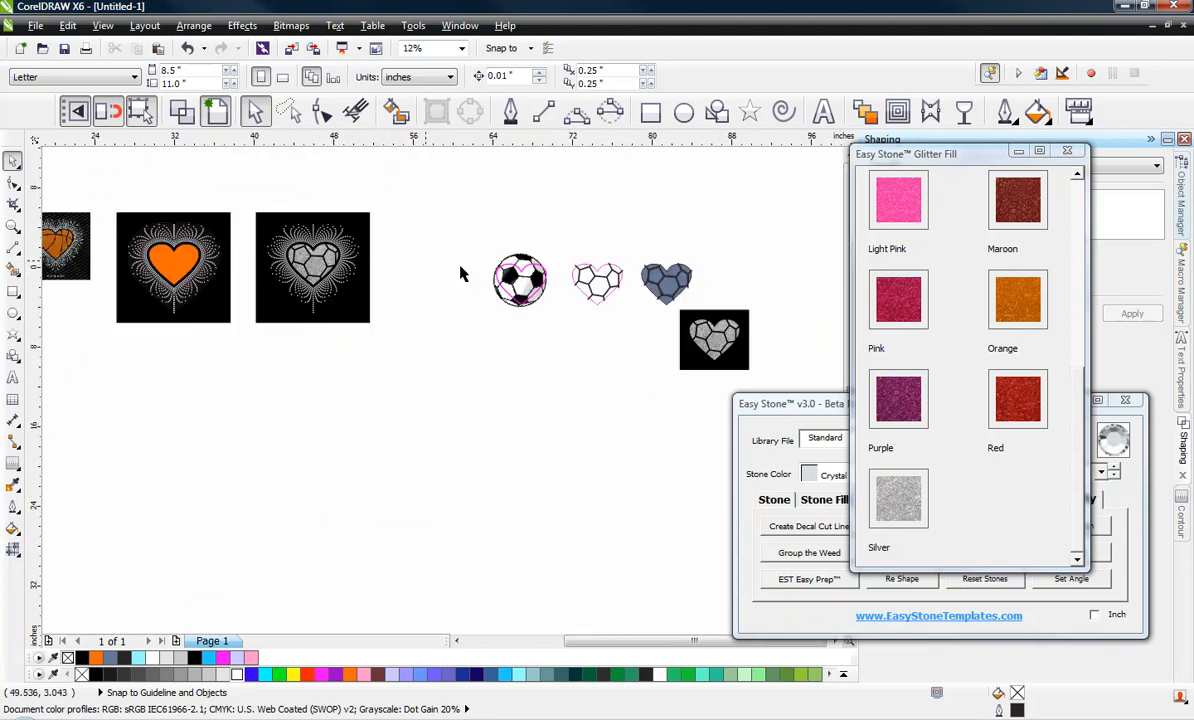
scroll(758, 325, up, 2)
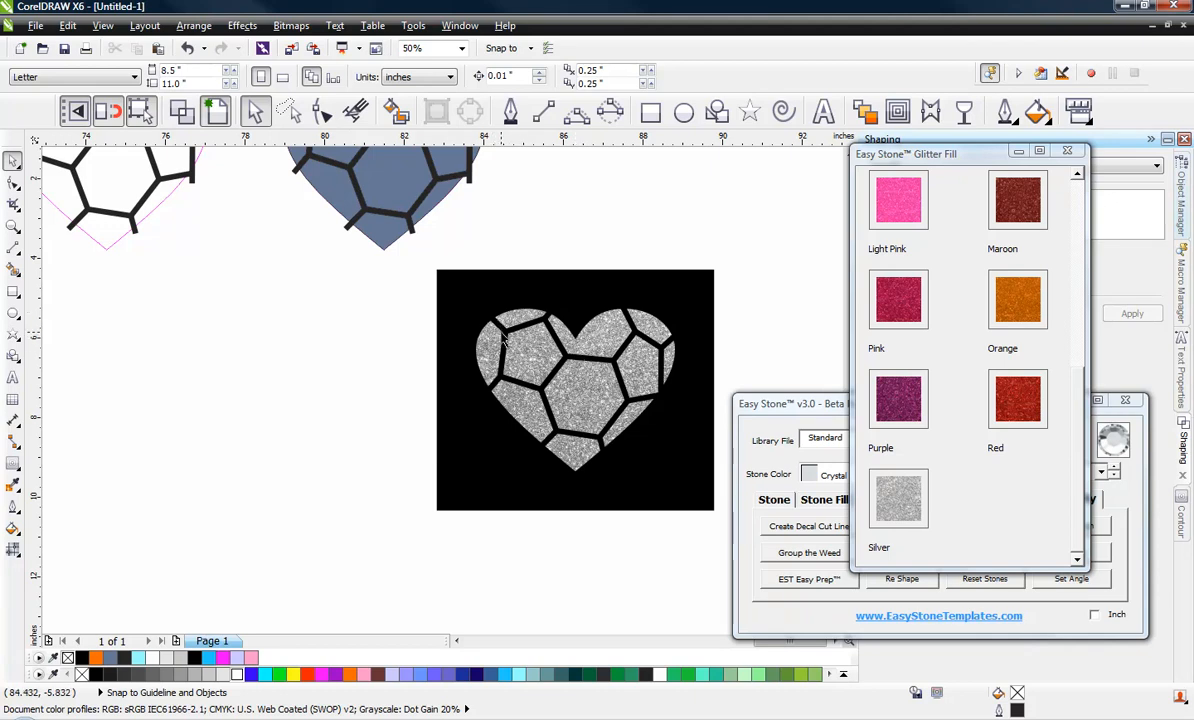
Recolor the weedbox behind the glitter heart with a very light gray fill.
click(468, 367)
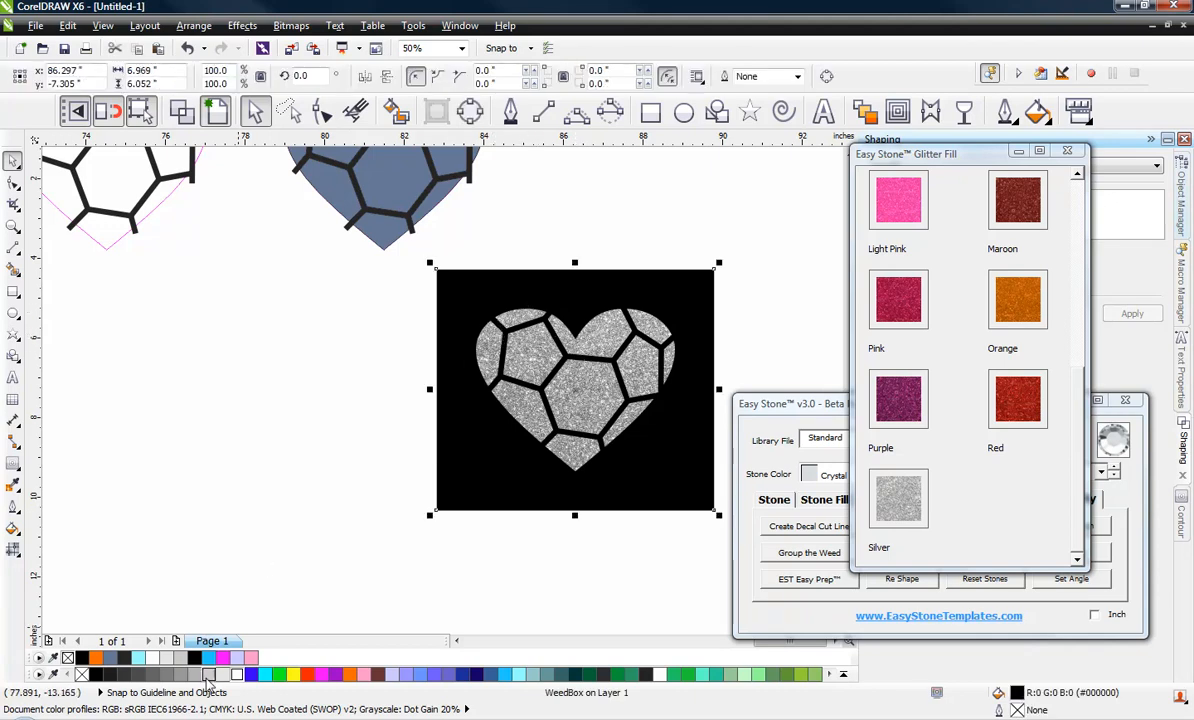
click(209, 675)
click(419, 495)
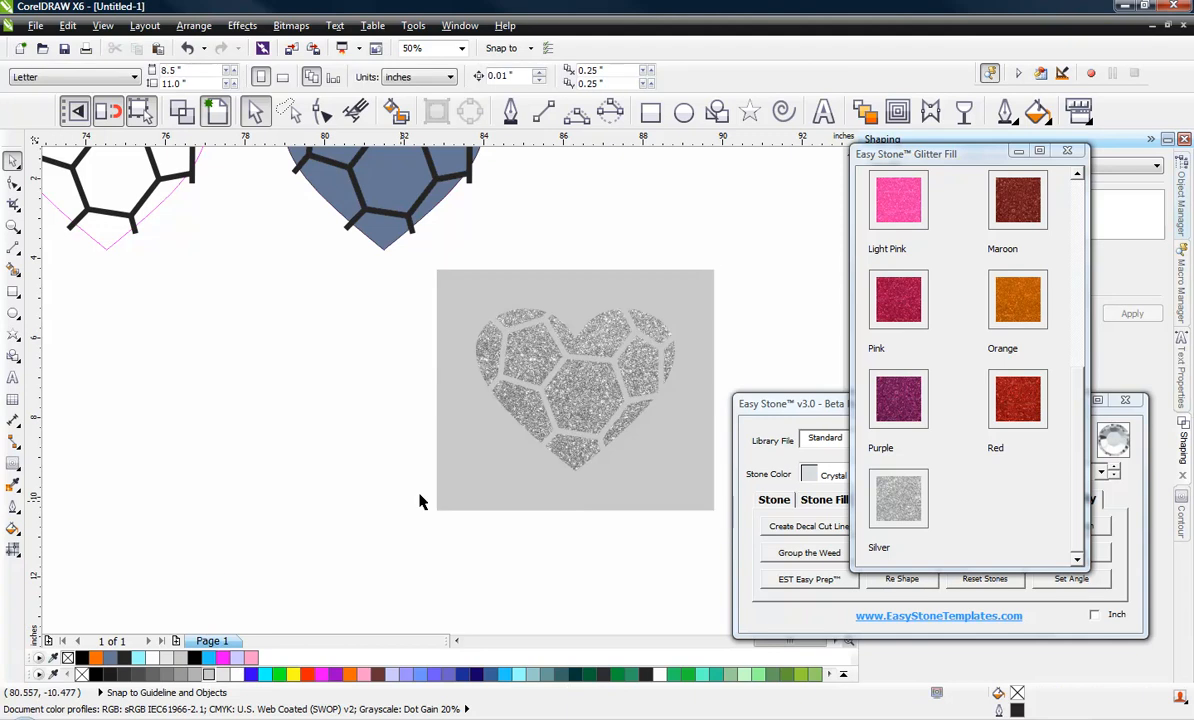
click(223, 675)
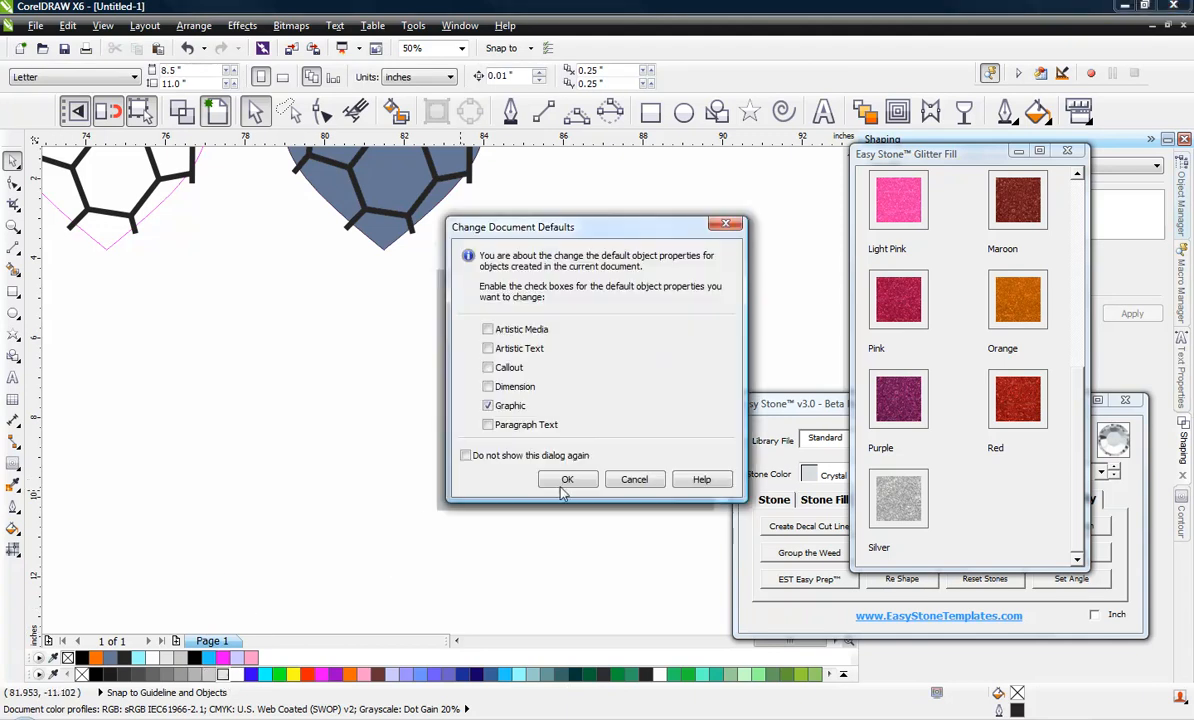
click(633, 479)
click(541, 496)
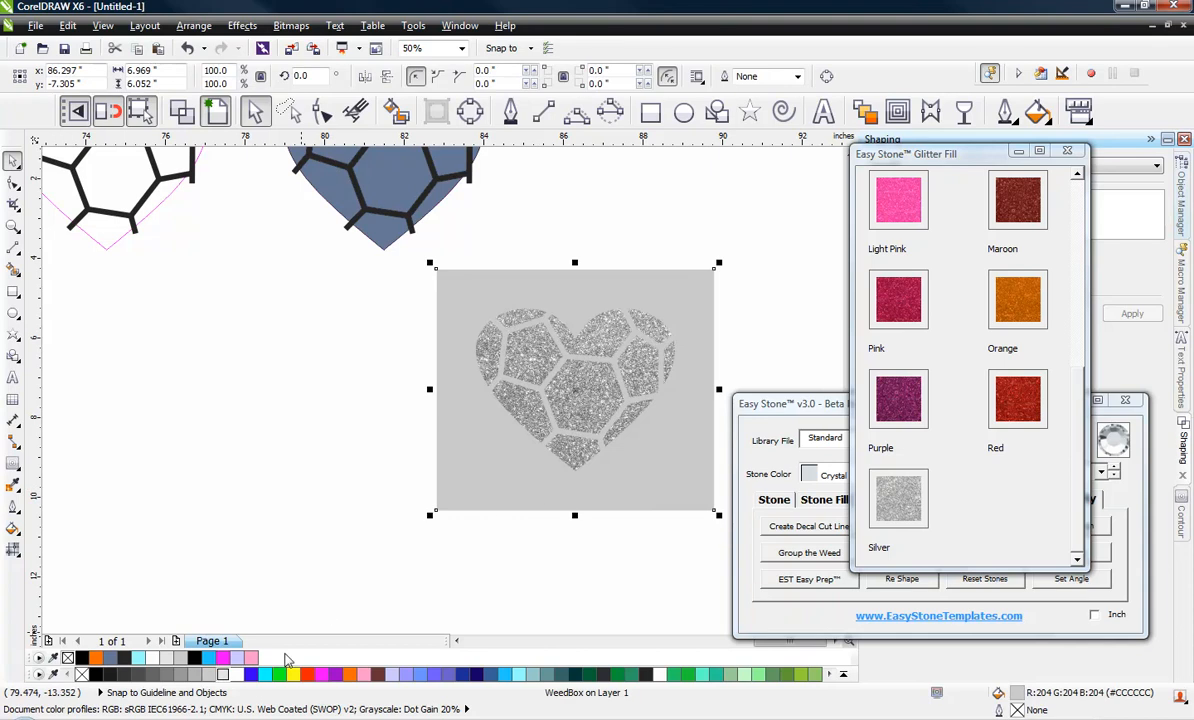
click(226, 677)
click(267, 573)
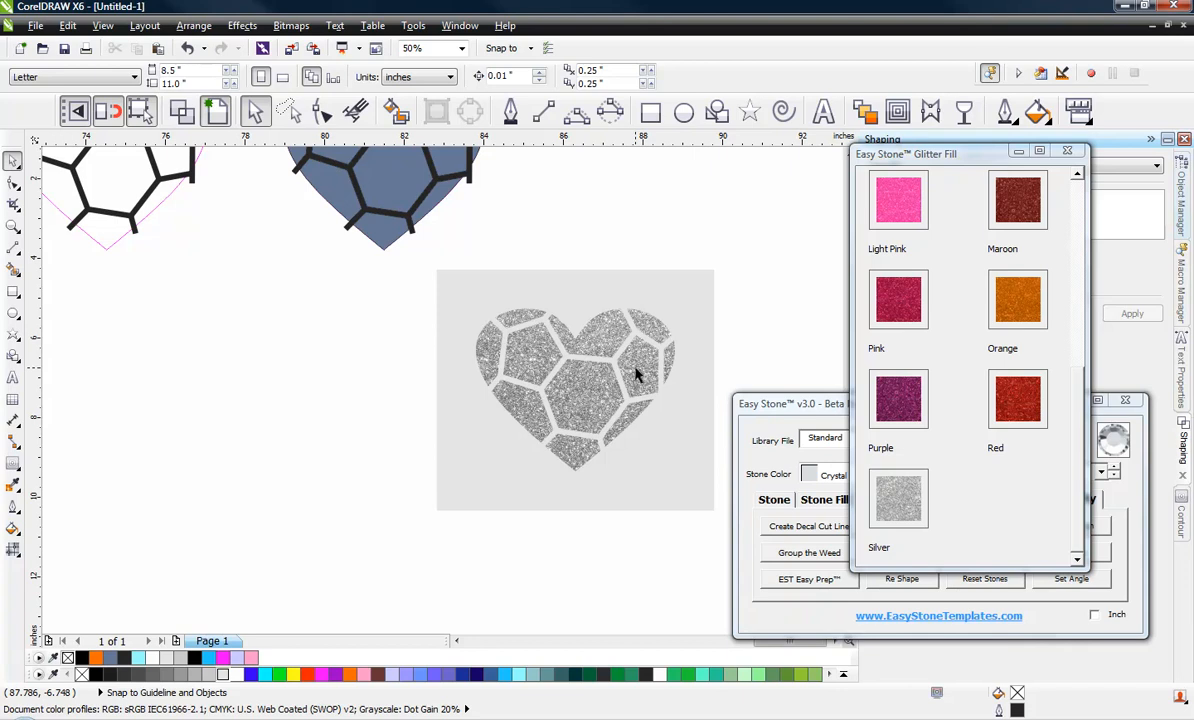
Replace the combined heart's glitter with a solid yellow fill.
click(636, 375)
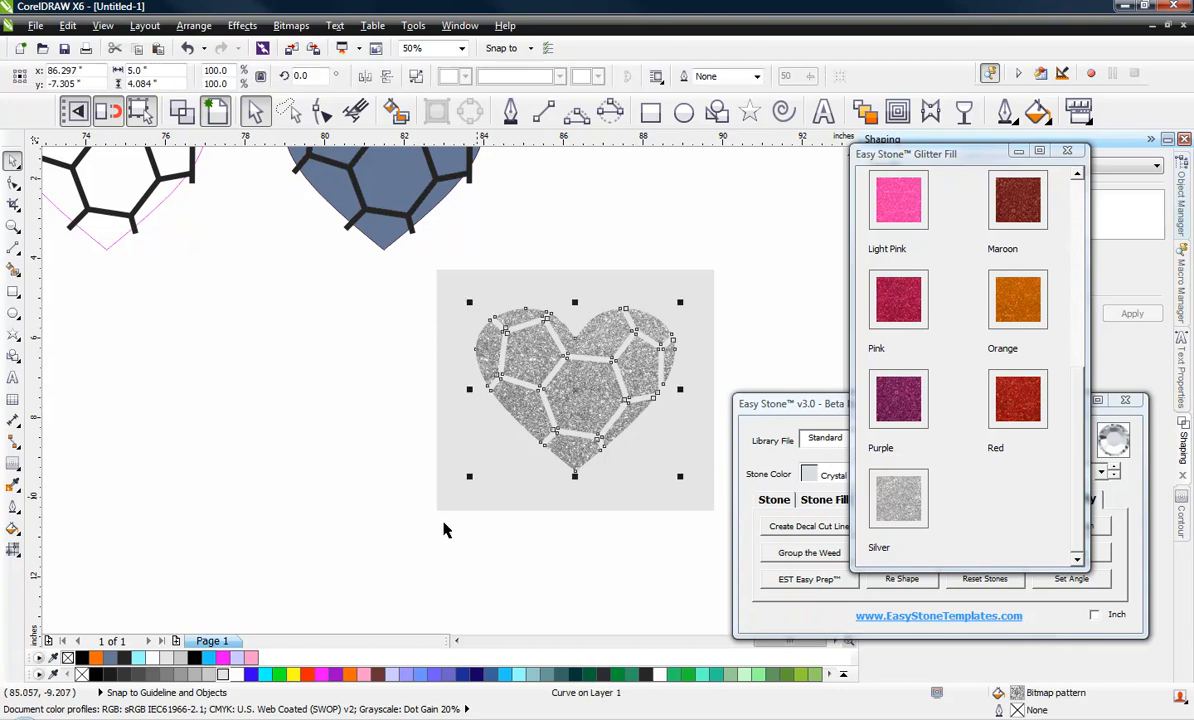
click(294, 675)
click(312, 496)
Inspect the yellow sections and the seam ends that extend past the blue heart's outline.
scroll(667, 370, up, 1)
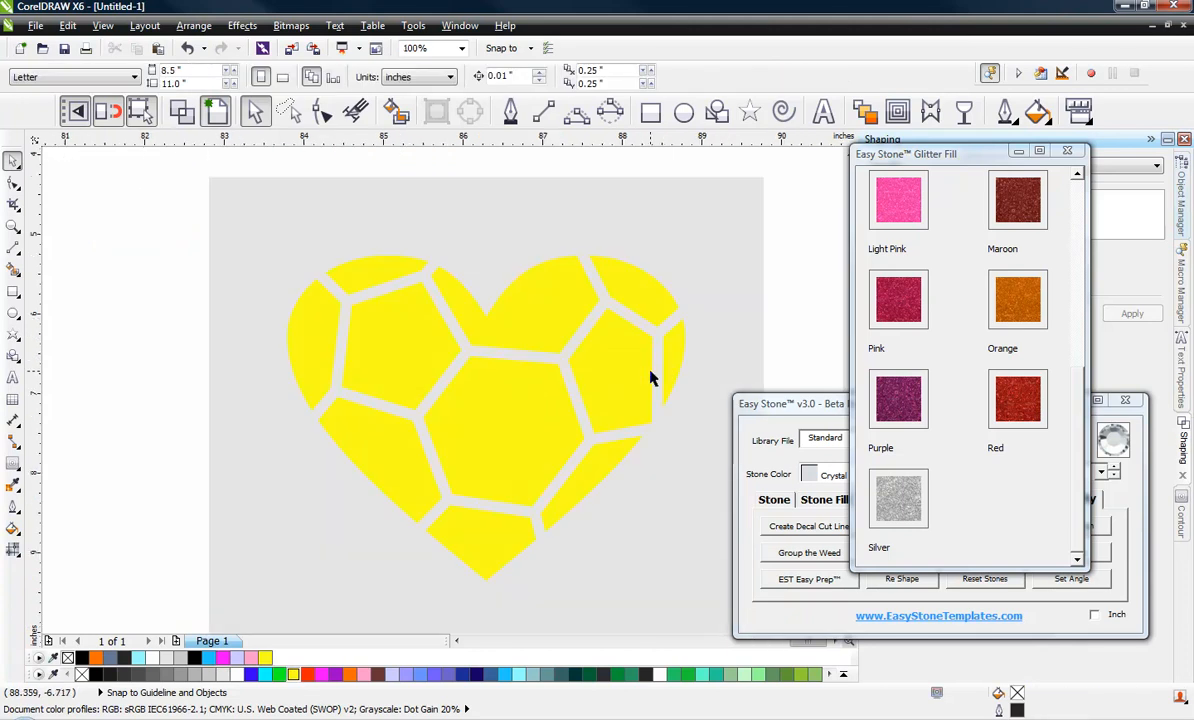
scroll(440, 453, down, 1)
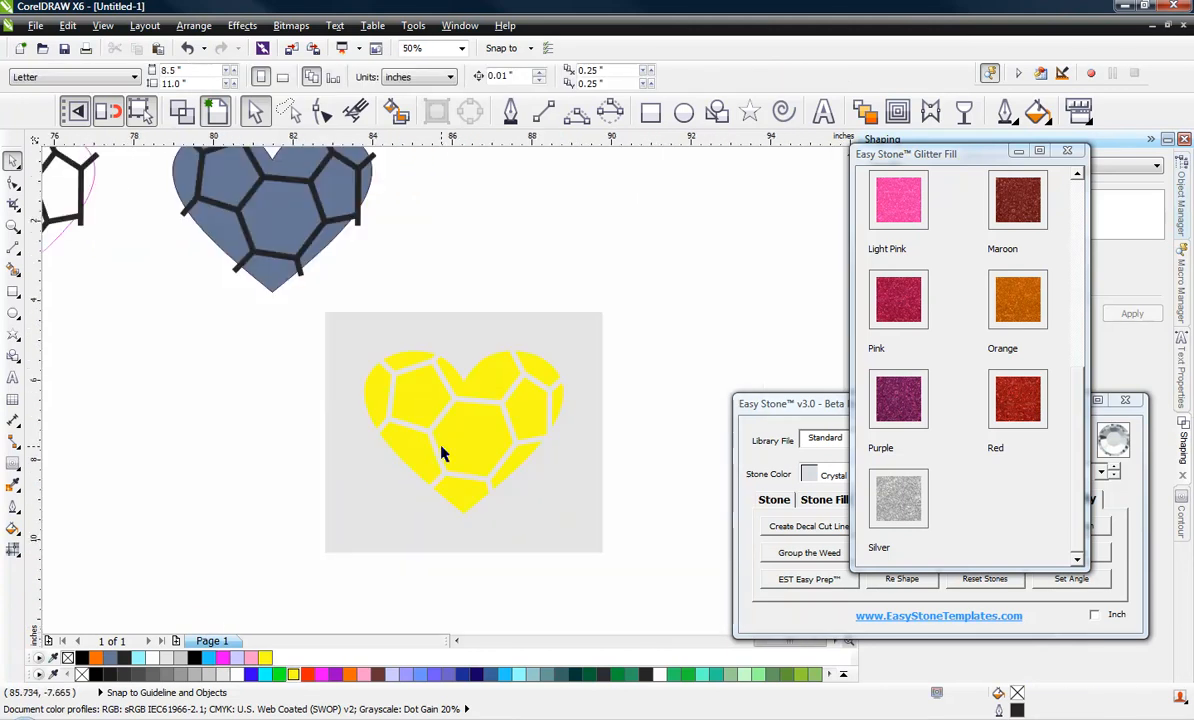
scroll(330, 345, down, 1)
scroll(282, 247, up, 1)
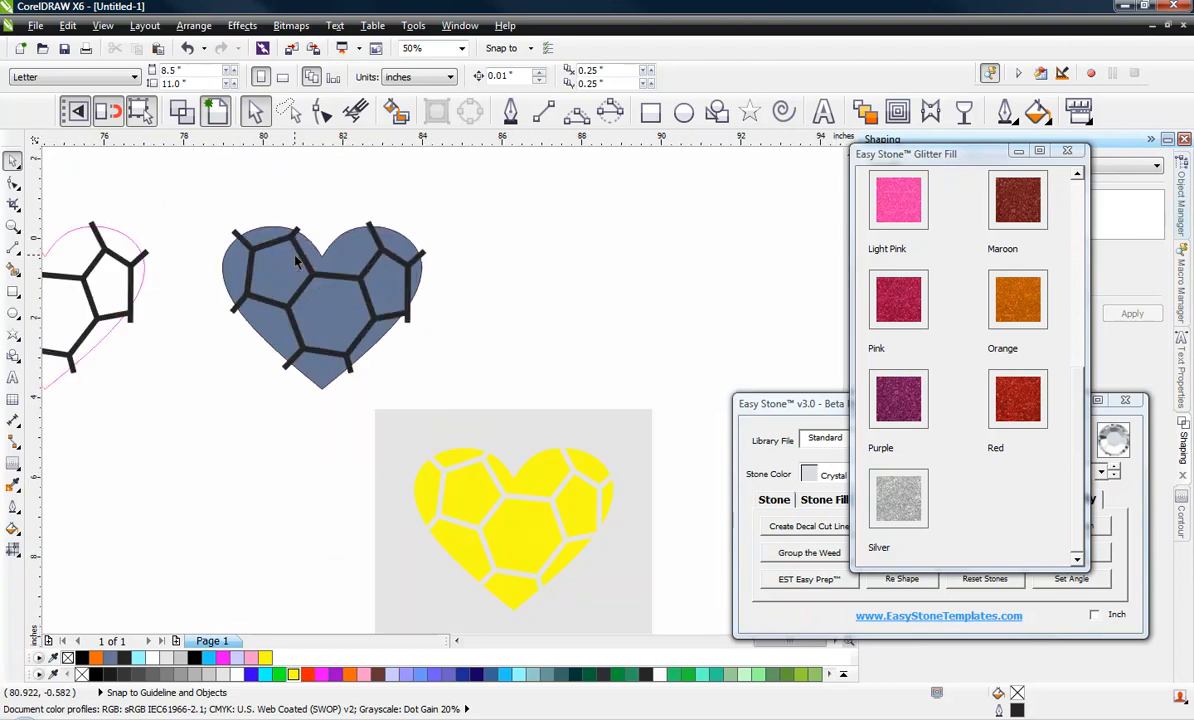
click(290, 245)
scroll(330, 221, up, 3)
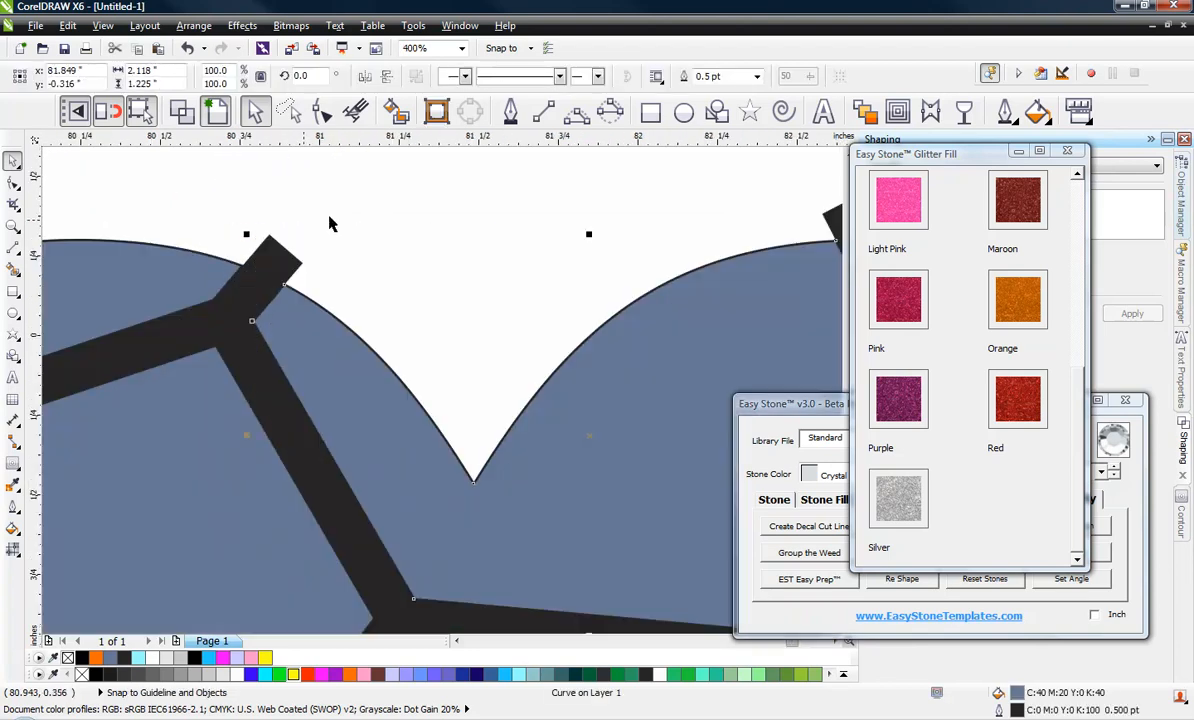
scroll(405, 211, down, 3)
click(554, 191)
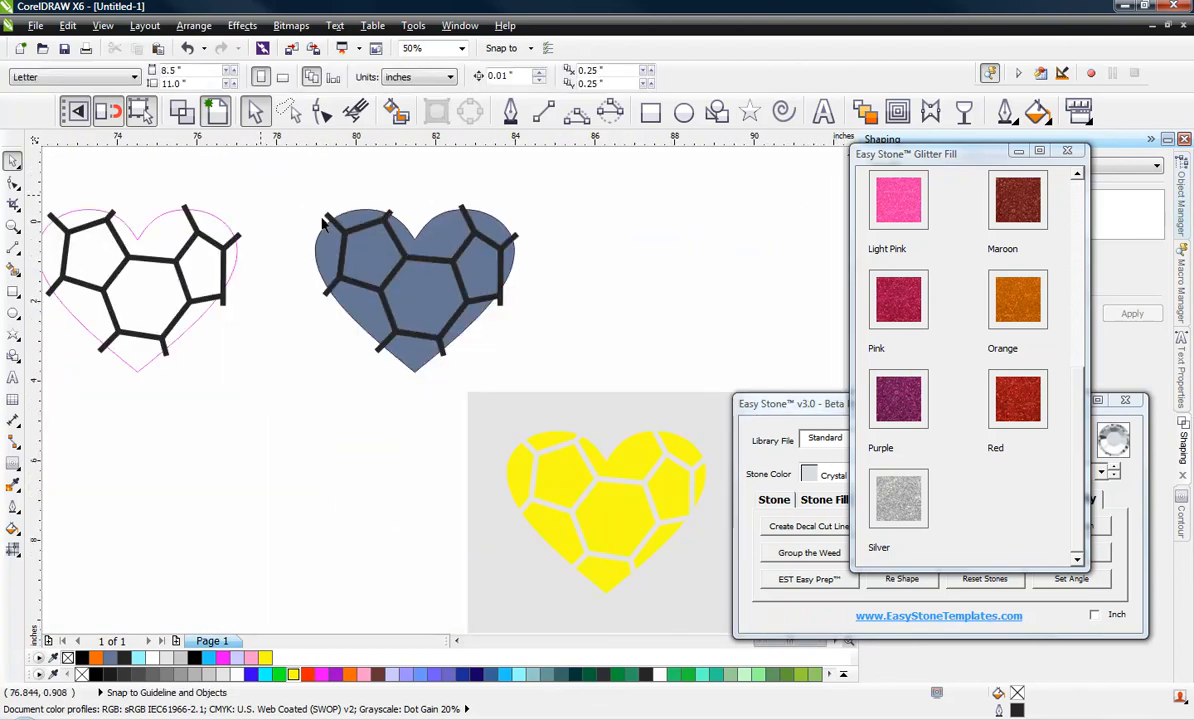
Place the unfilled heart outline with its seam lines in the empty space below the other designs.
scroll(302, 208, down, 1)
drag(298, 200, 179, 320)
drag(232, 284, 288, 535)
click(341, 584)
scroll(312, 546, up, 2)
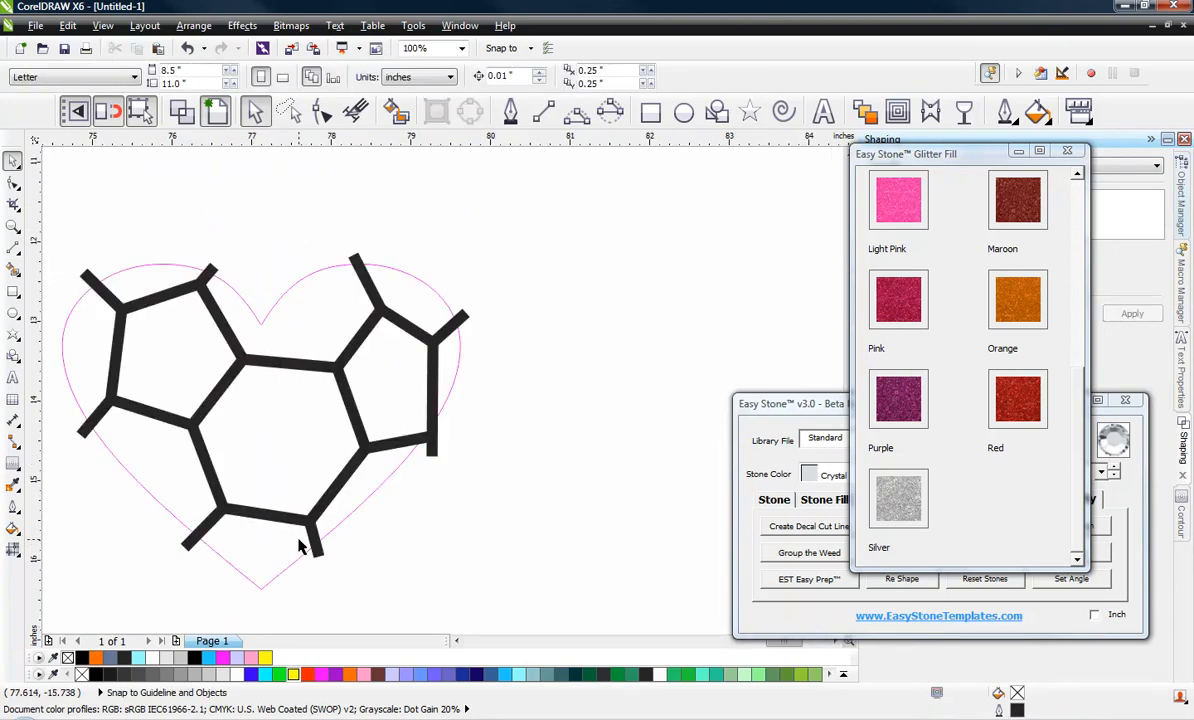
Show the drawing in wireframe and convert the outlines of the heart's ten seam lines to objects.
click(180, 114)
scroll(298, 200, down, 1)
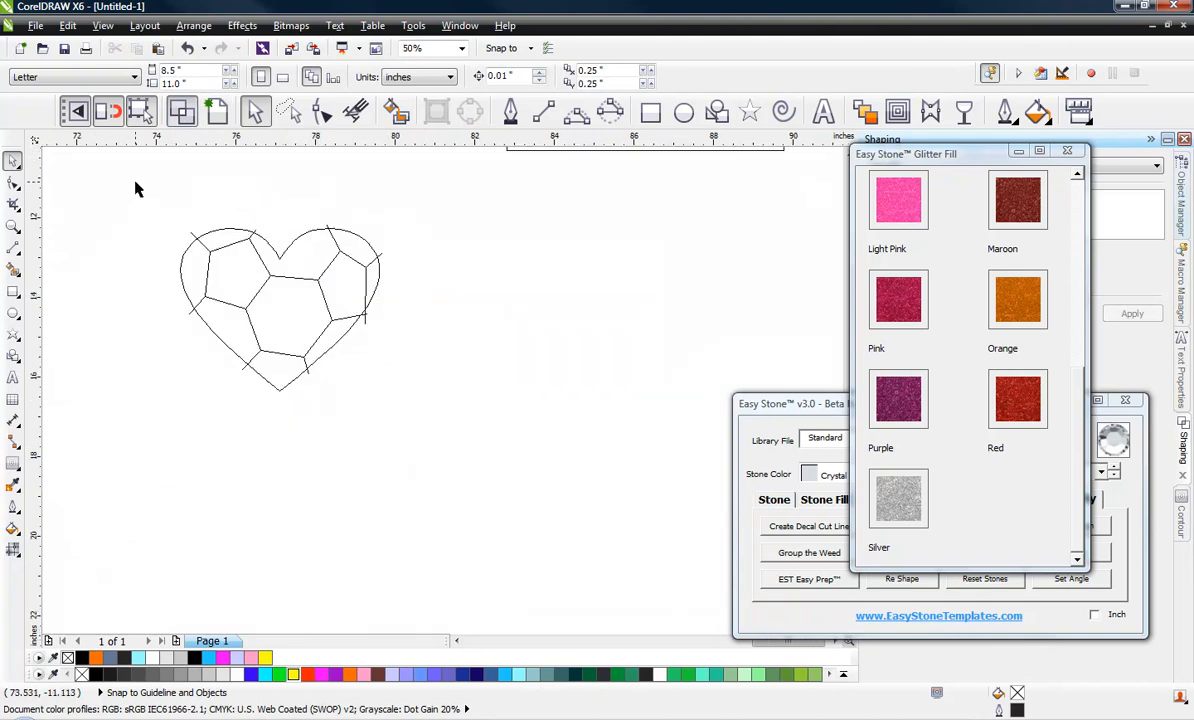
drag(136, 185, 414, 388)
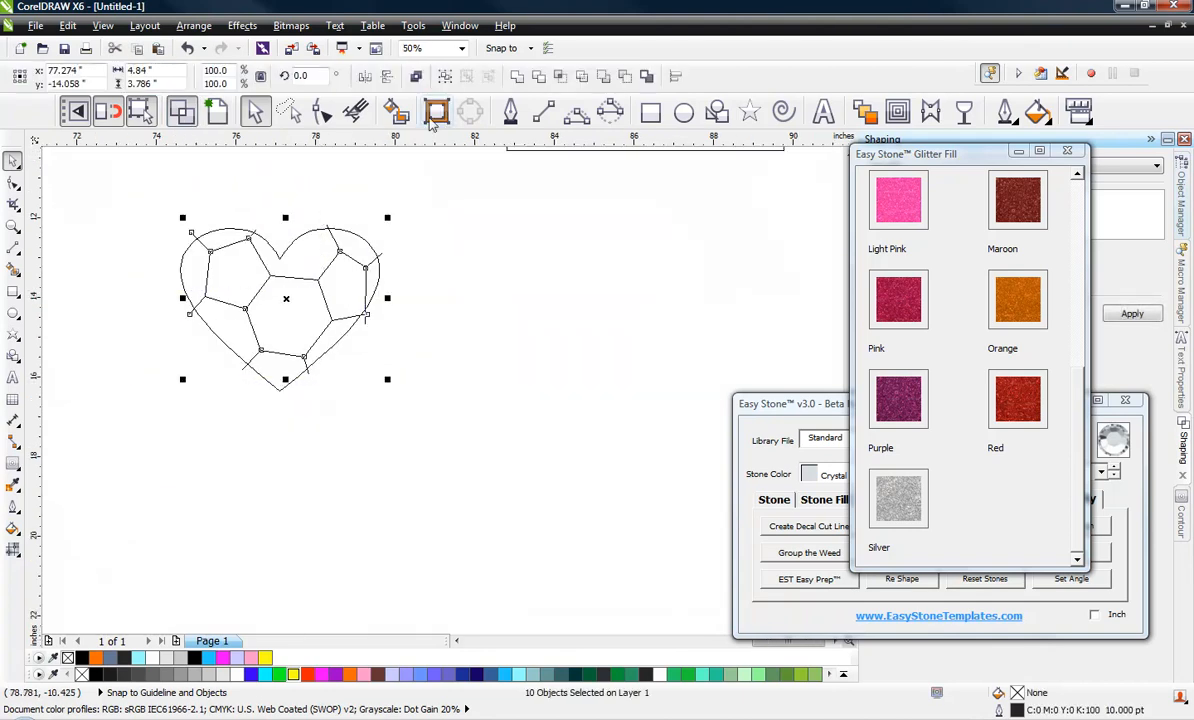
key(ctrl+shift+q)
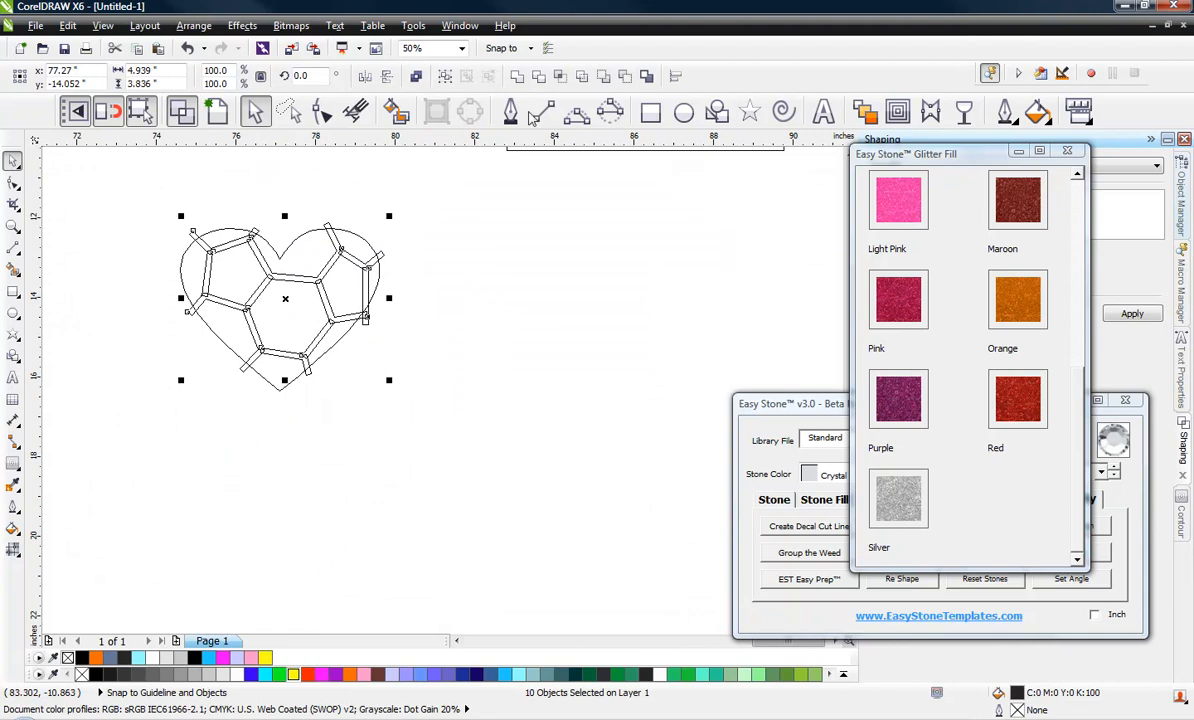
Weld the converted seam strips into a single object with Easy Stone's Weld Objects.
click(1095, 500)
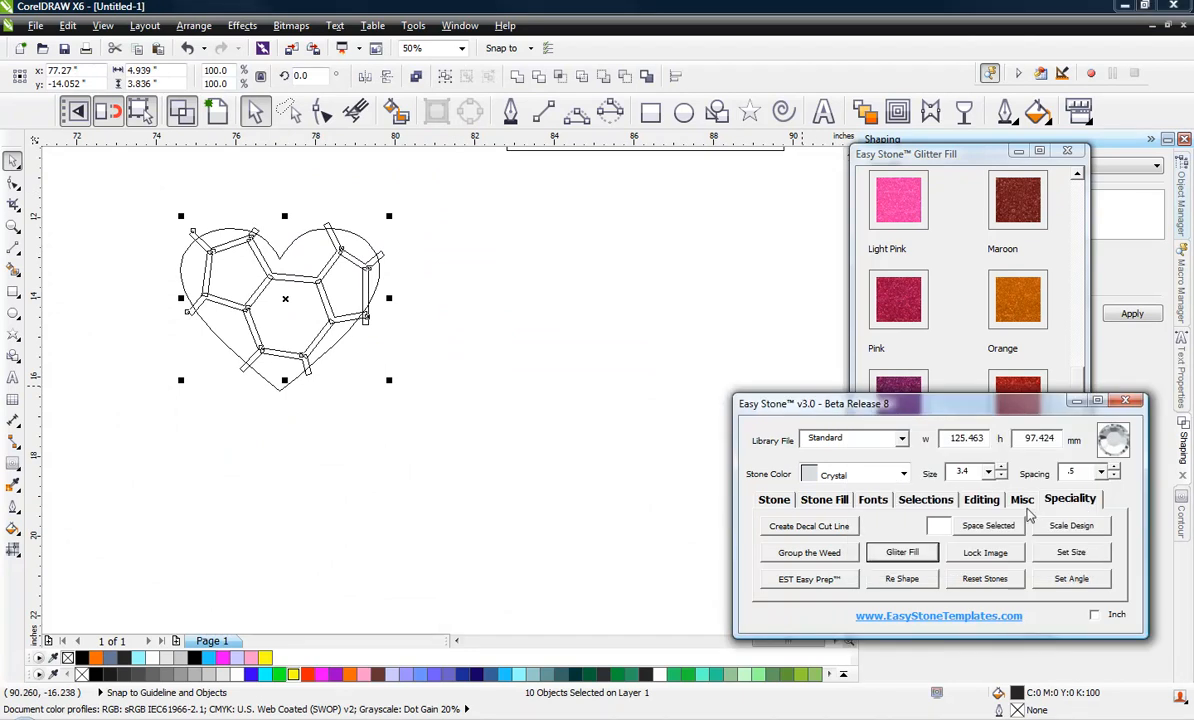
click(981, 499)
click(622, 441)
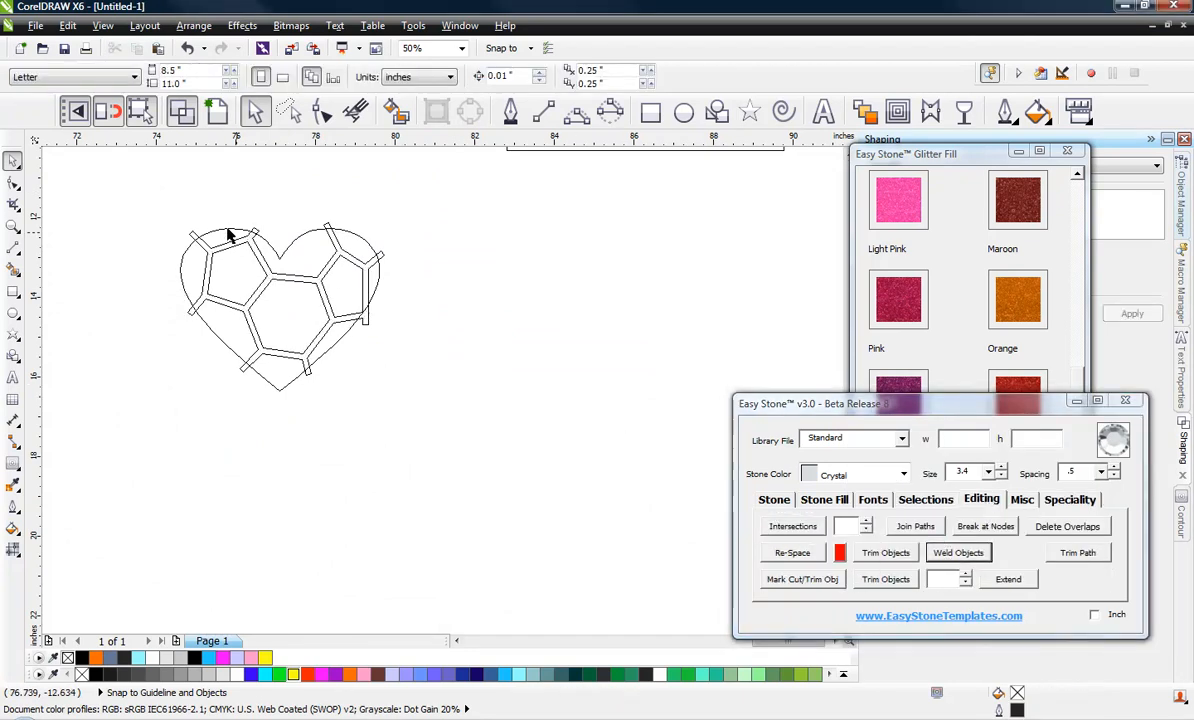
scroll(229, 235, up, 2)
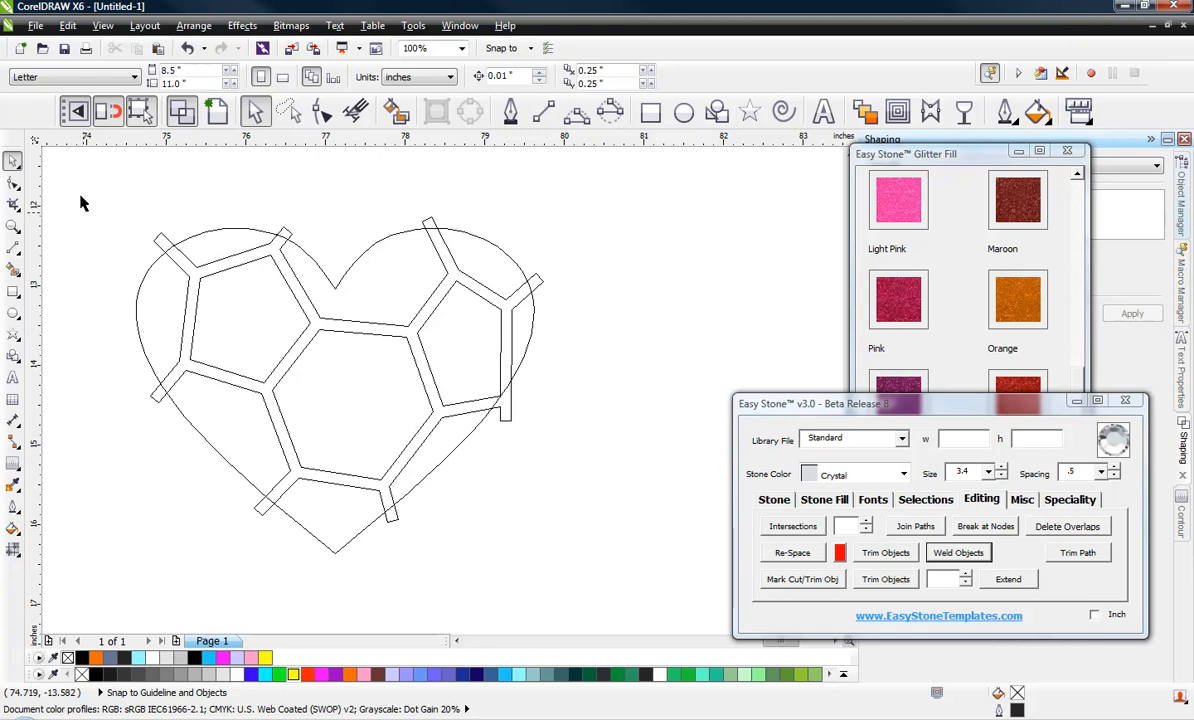
Minimize the Glitter Fill palette and intersect the heart outline with the welded seams, leaving the original source and target objects in place.
drag(80, 184, 586, 578)
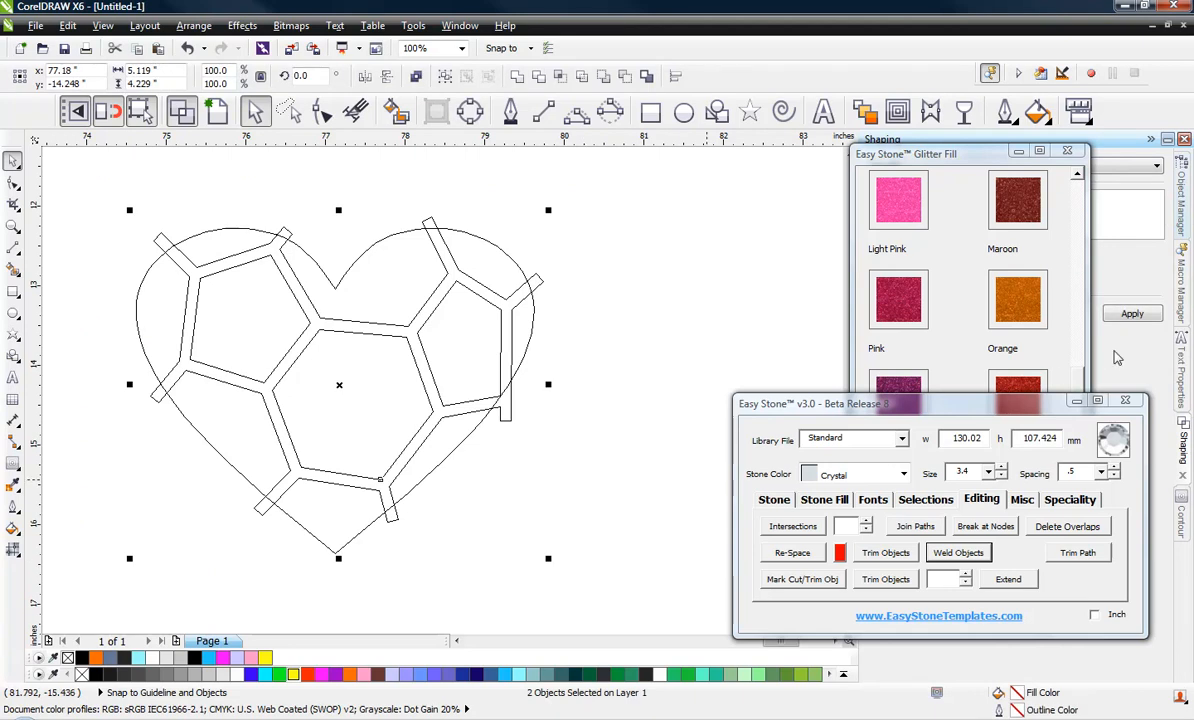
click(1018, 150)
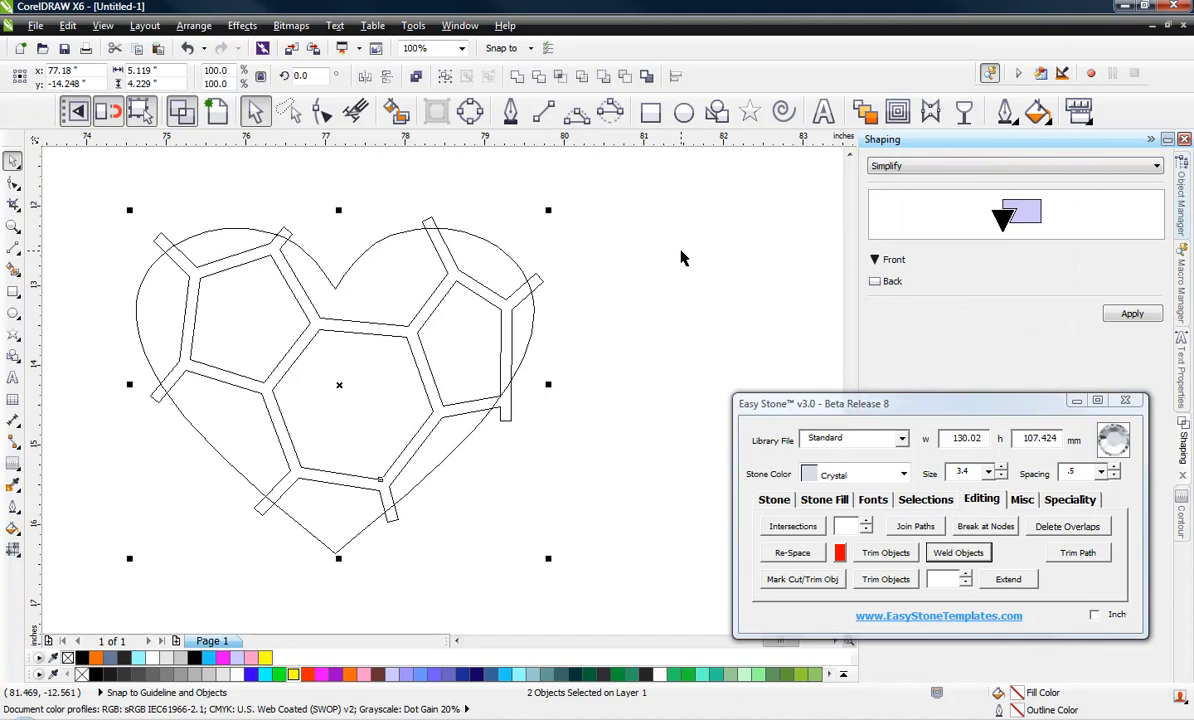
click(918, 166)
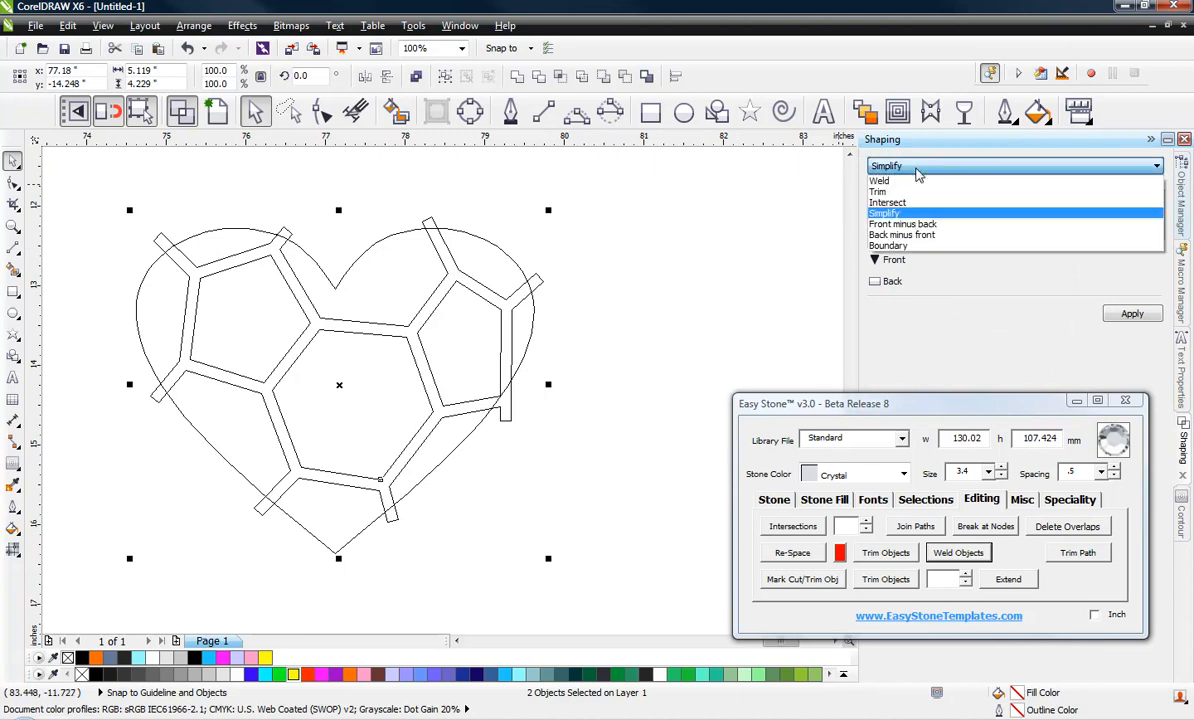
click(688, 230)
click(686, 230)
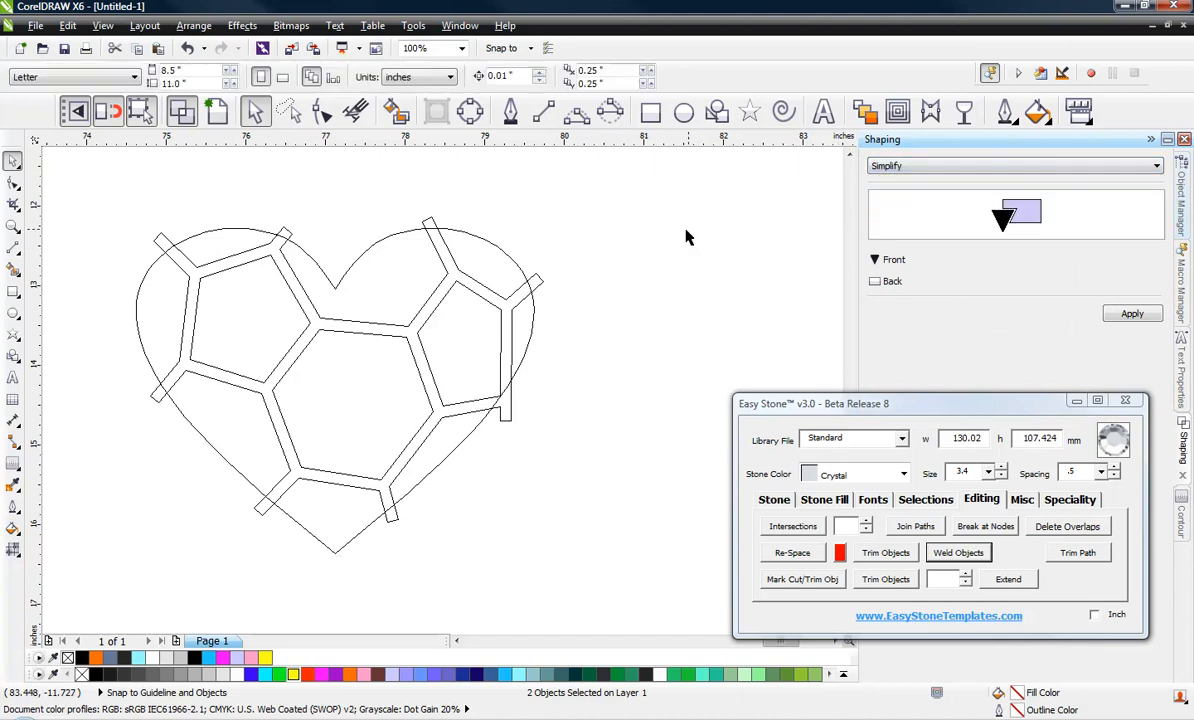
click(472, 244)
click(945, 166)
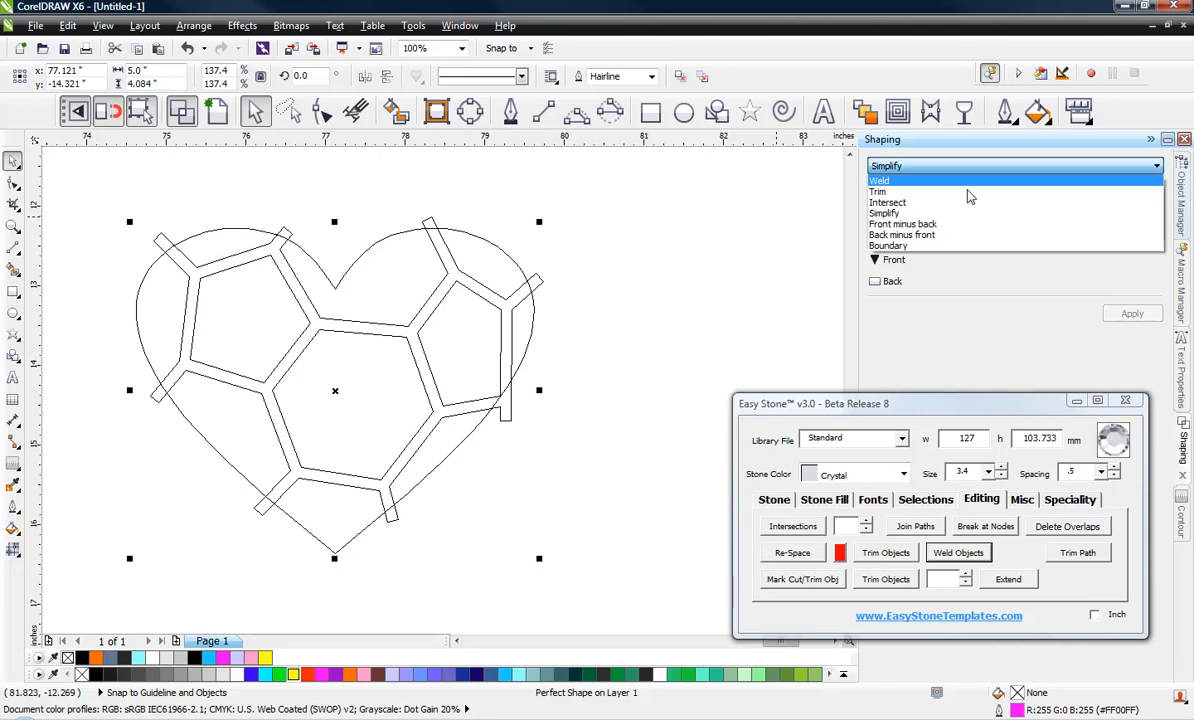
click(968, 202)
click(1120, 309)
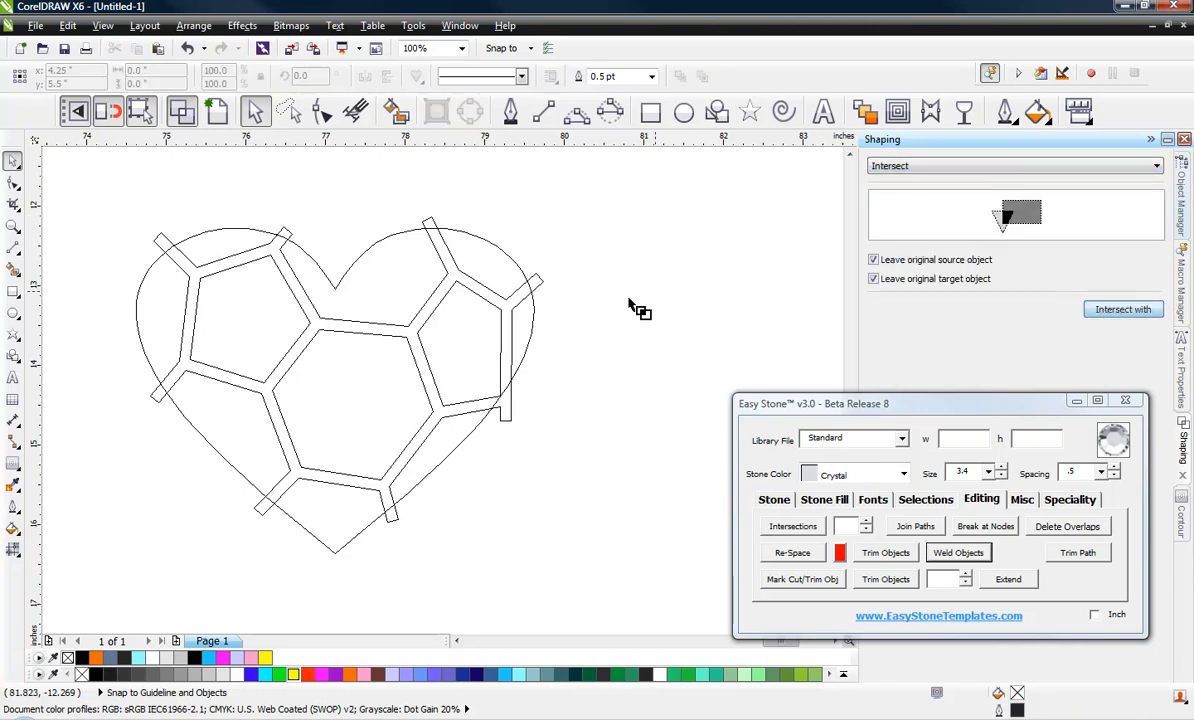
click(493, 305)
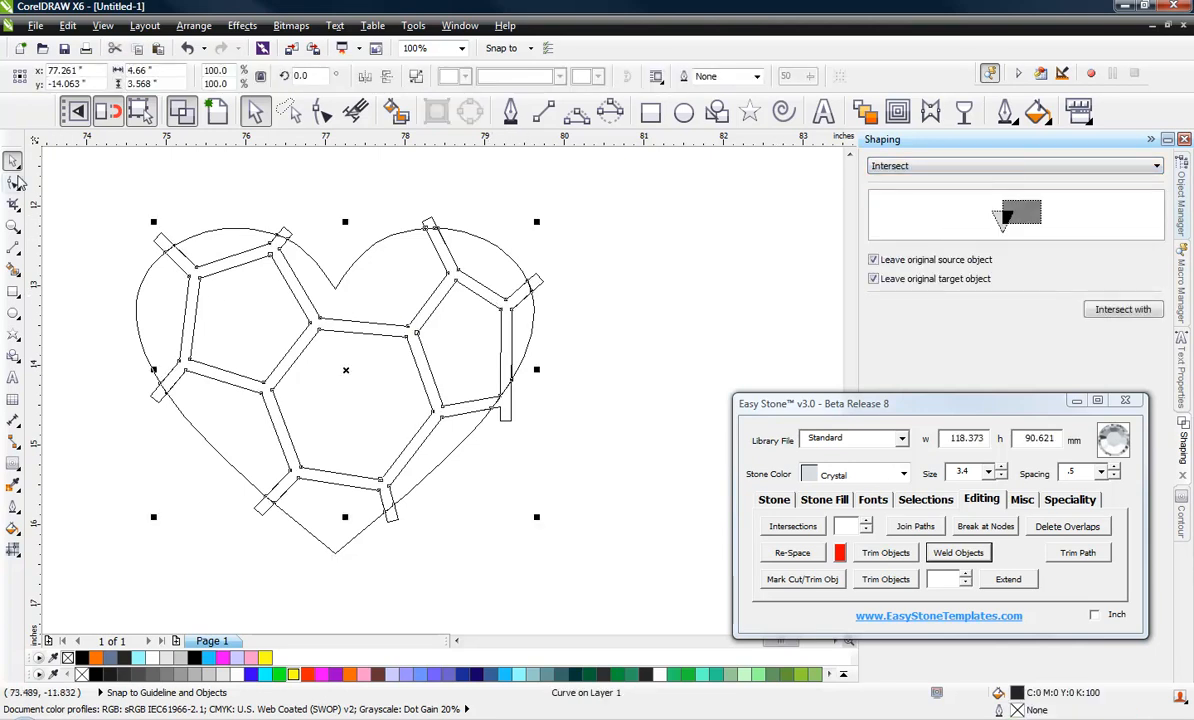
Place the trimmed seams together with the heart outline in the empty space below the original and return to the filled view.
click(197, 275)
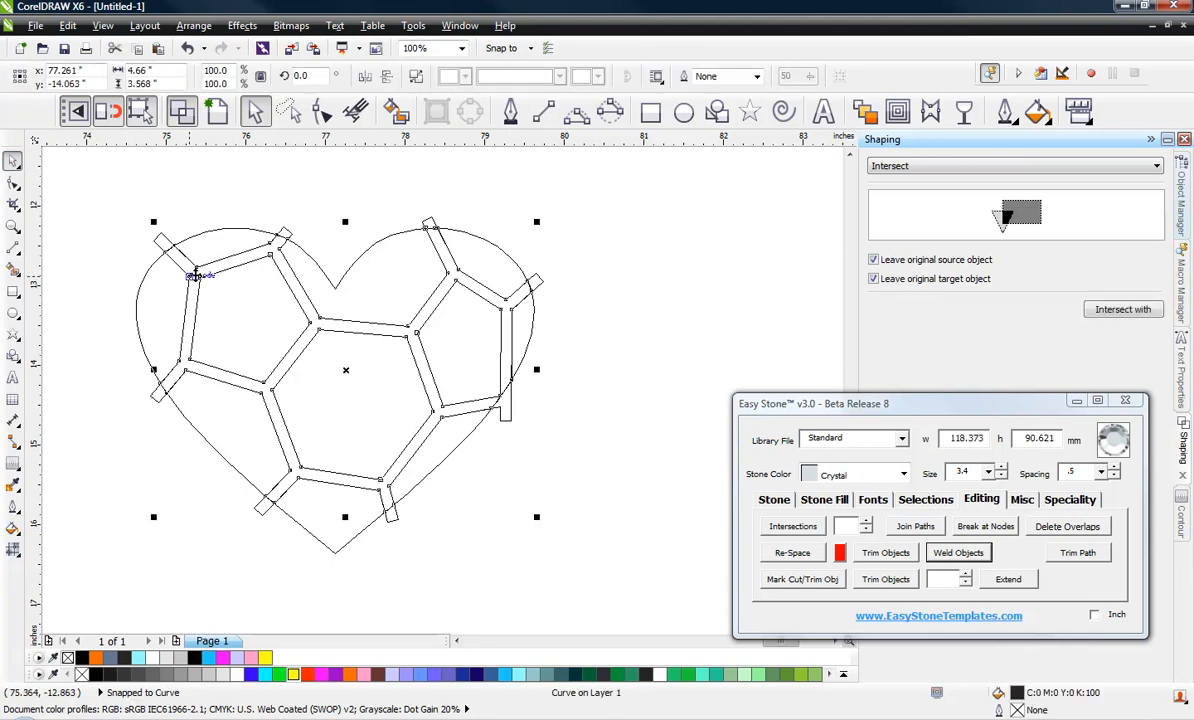
shift+click(216, 416)
scroll(105, 222, down, 2)
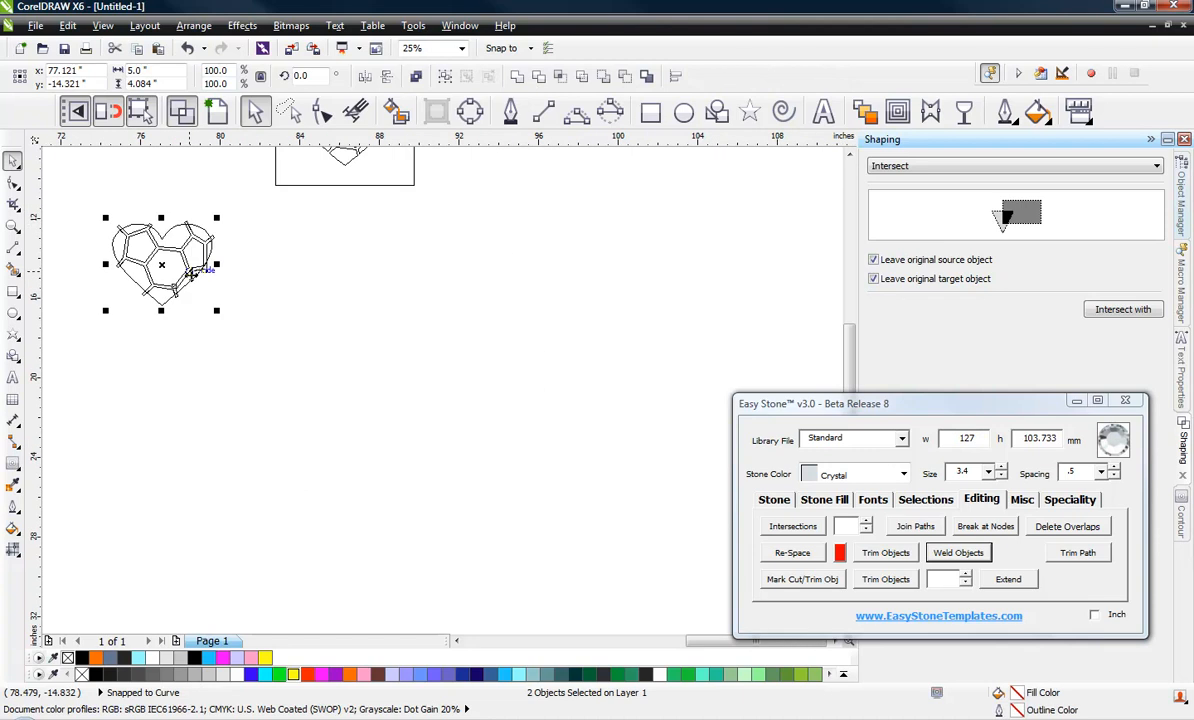
drag(163, 264, 390, 487)
scroll(390, 487, up, 1)
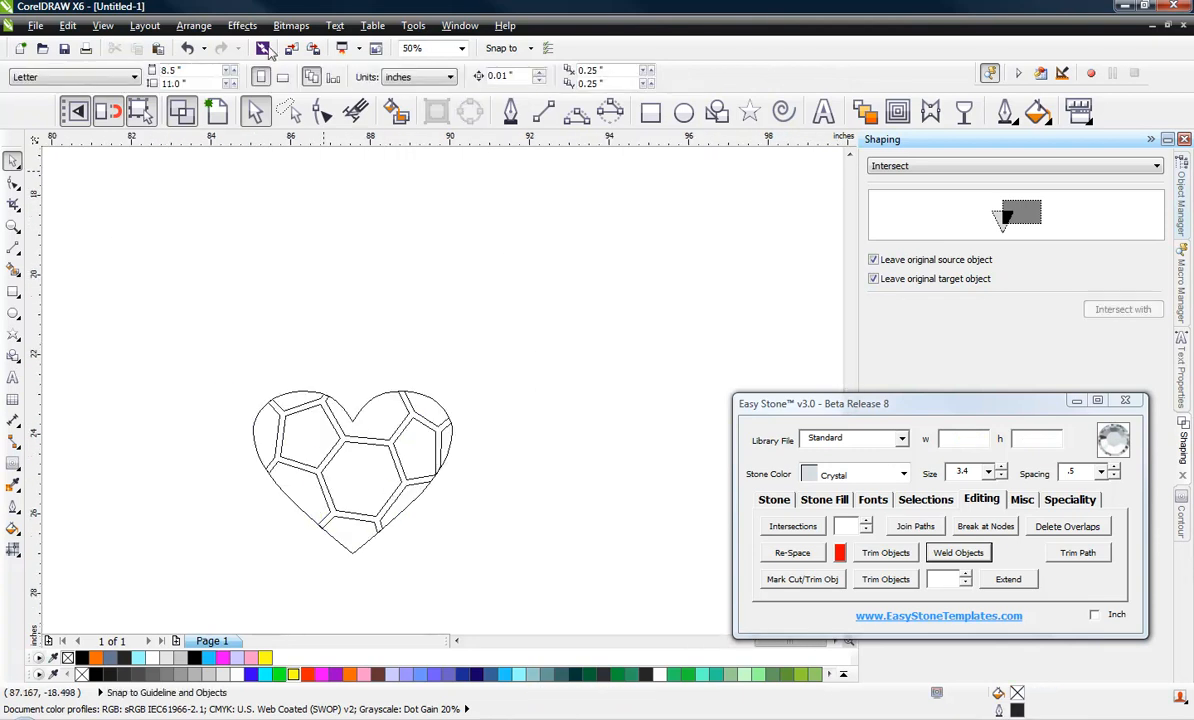
click(216, 111)
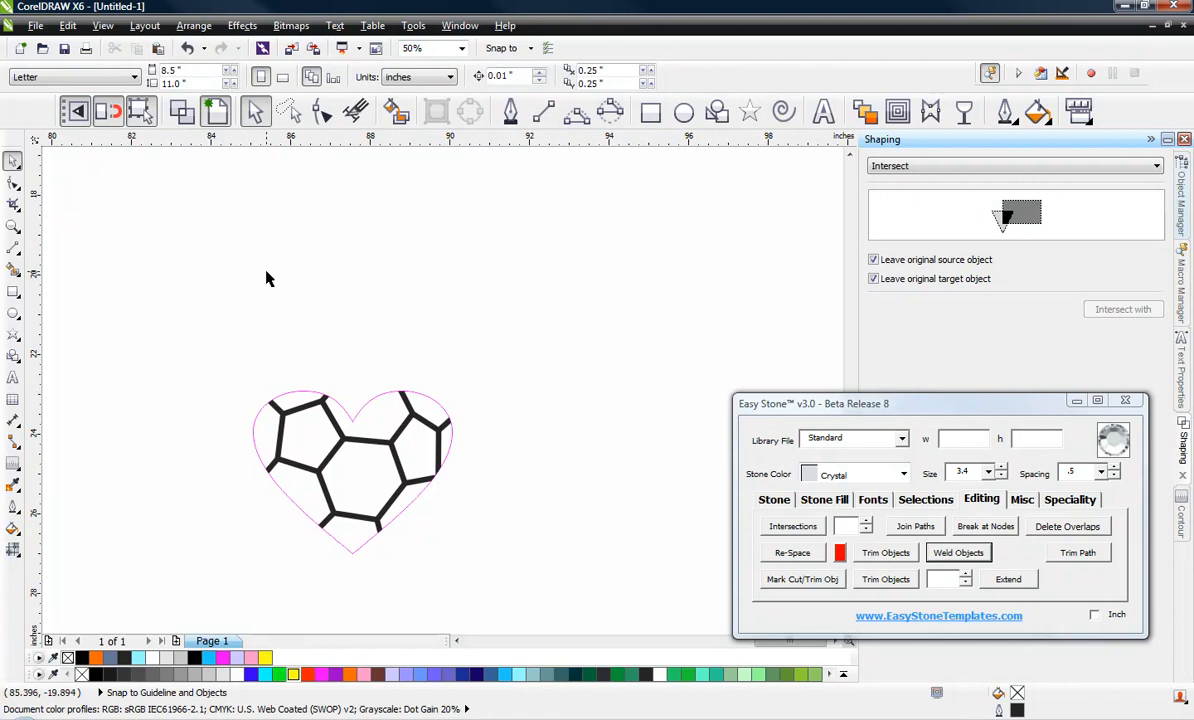
Move the trimmed seams off the heart outline and undo that move.
click(329, 410)
scroll(329, 410, up, 1)
drag(329, 410, 559, 219)
scroll(481, 193, down, 1)
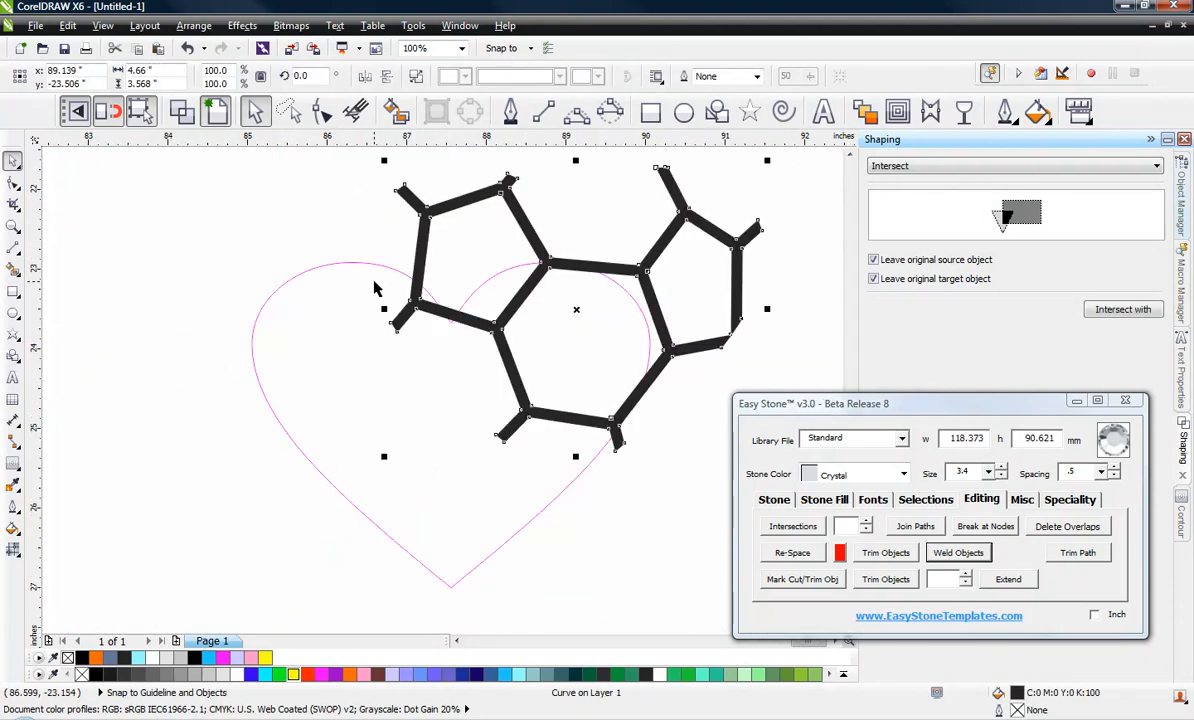
key(ctrl+z)
scroll(573, 400, down, 2)
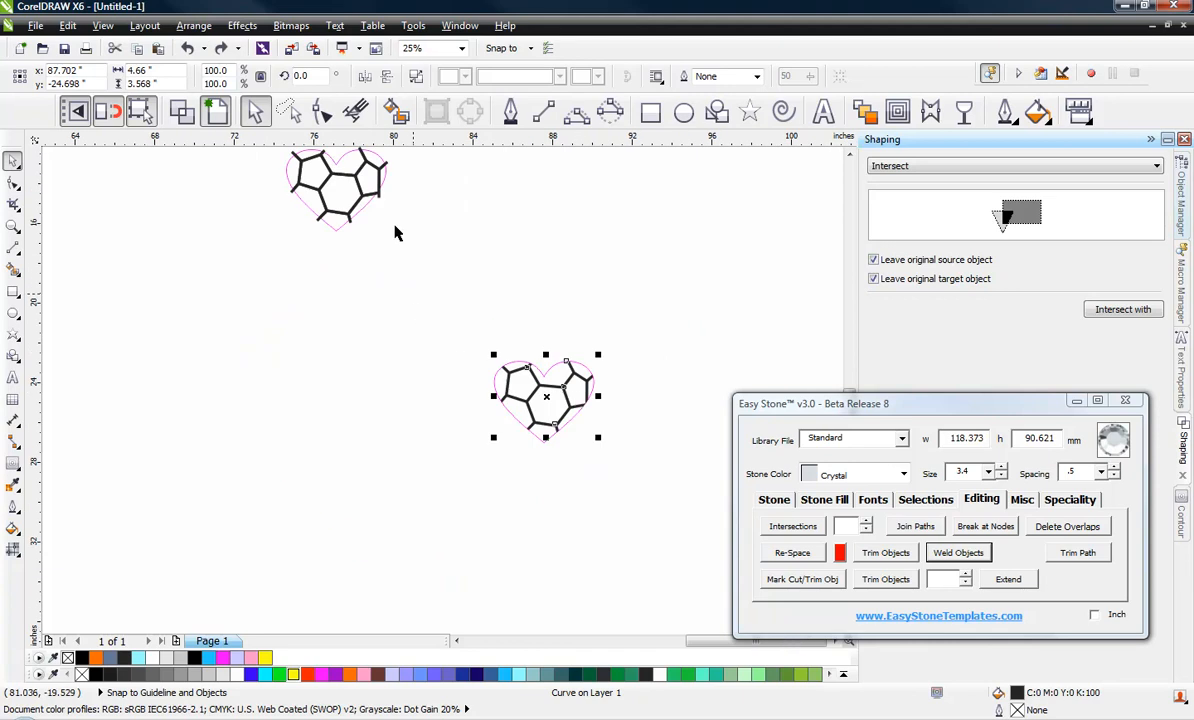
click(463, 444)
scroll(573, 383, up, 2)
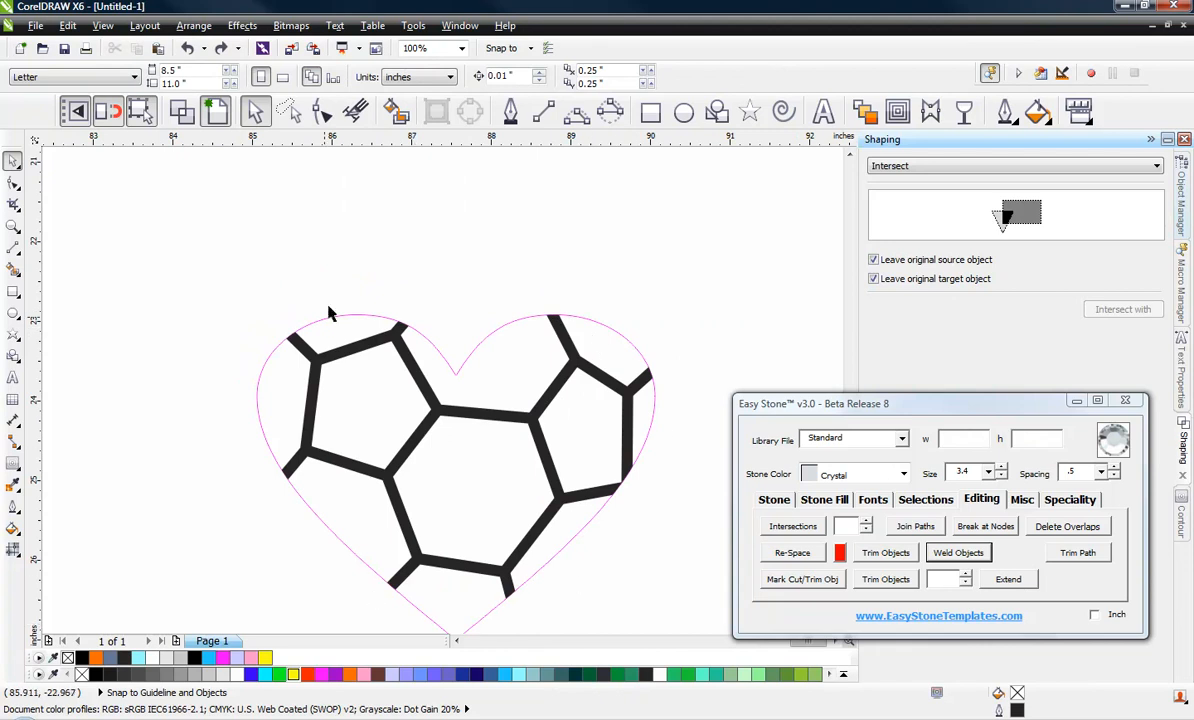
Move the trimmed black seams onto the yellow heart, snapping them into the gaps between its sections.
scroll(372, 392, down, 3)
scroll(373, 240, up, 1)
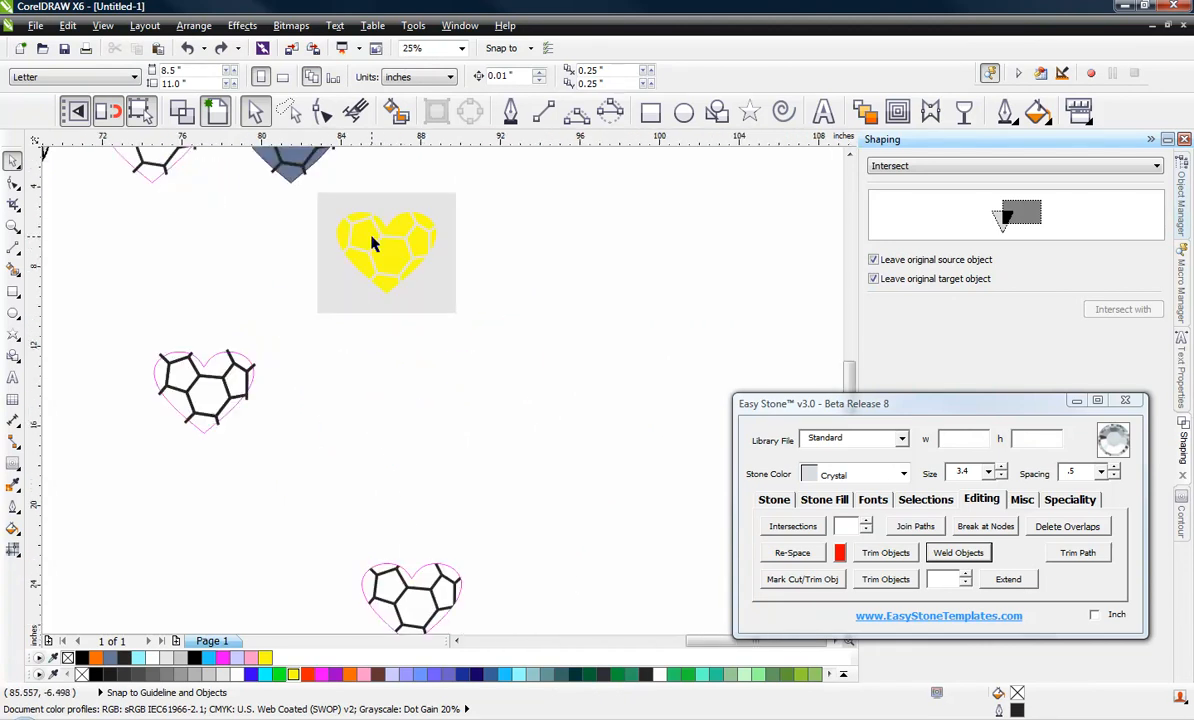
click(418, 580)
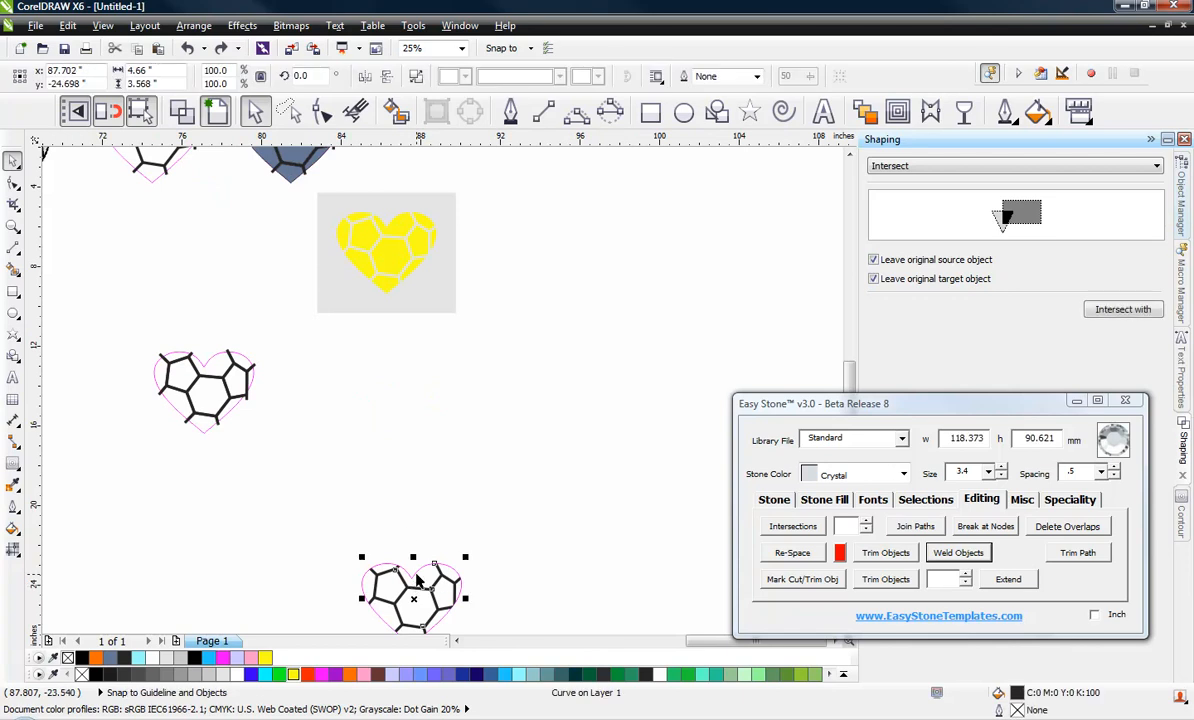
drag(418, 580, 419, 273)
scroll(367, 223, up, 2)
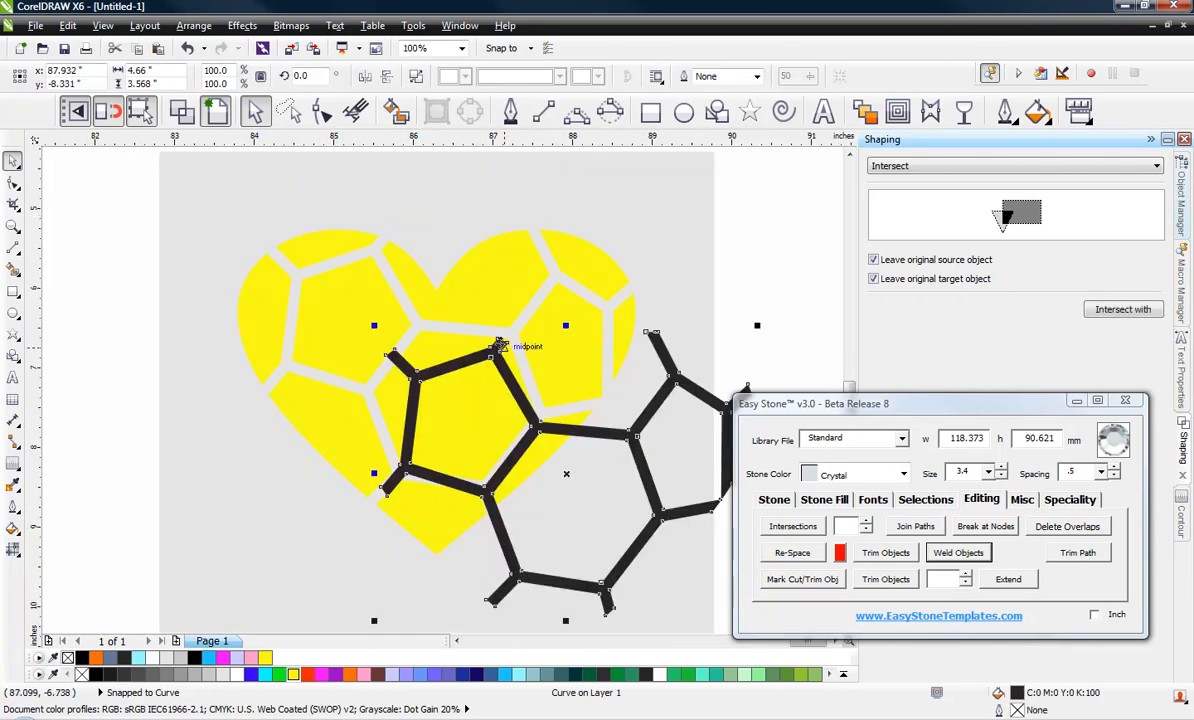
drag(497, 340, 378, 239)
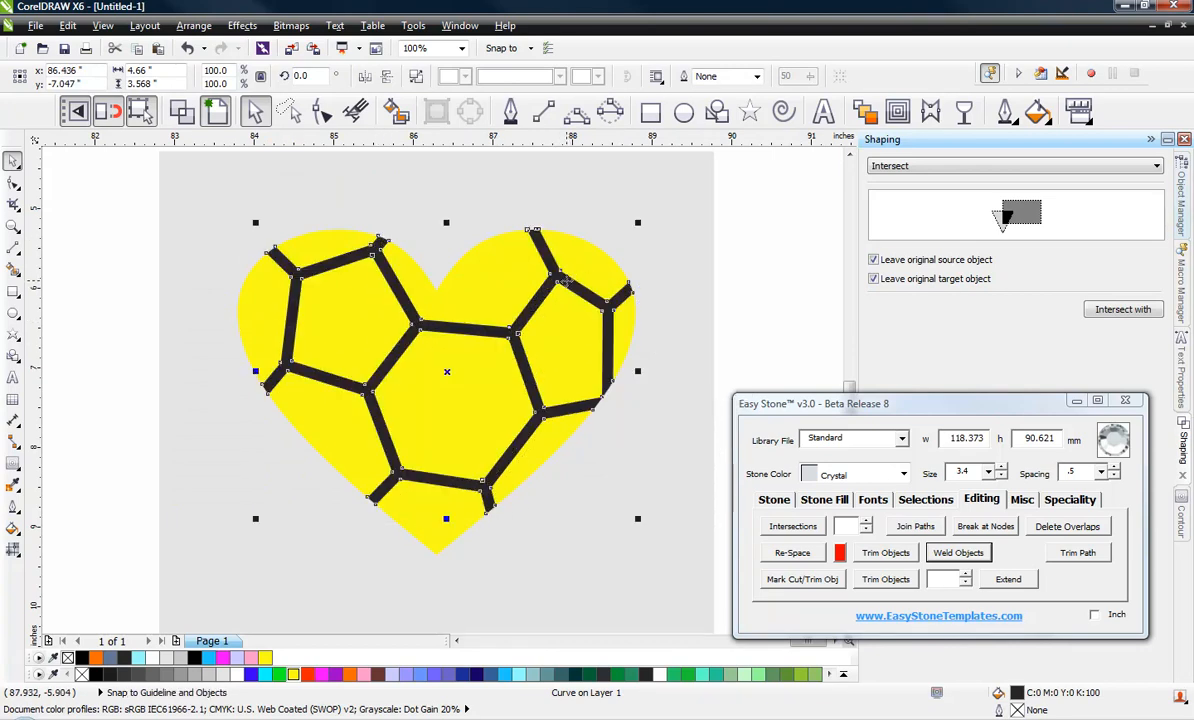
Select the yellow heart sections and examine in wireframe how their edges line up with the black seams.
scroll(567, 278, down, 1)
click(322, 343)
scroll(540, 285, up, 1)
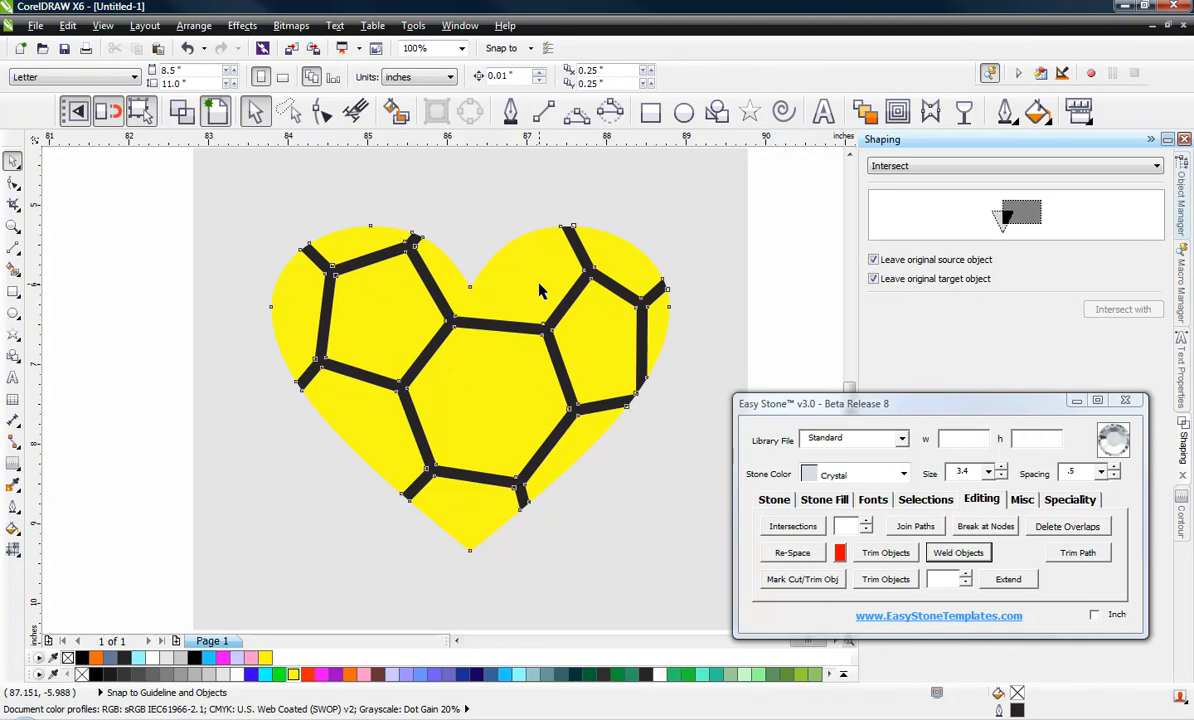
click(539, 285)
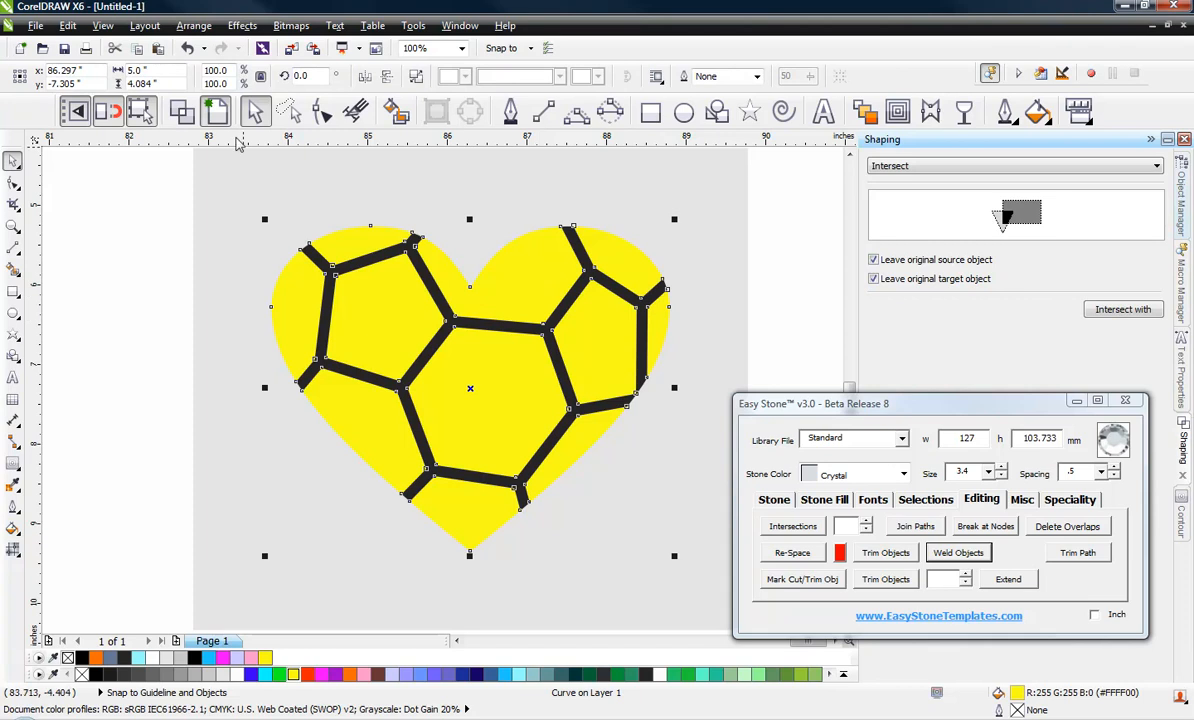
click(181, 112)
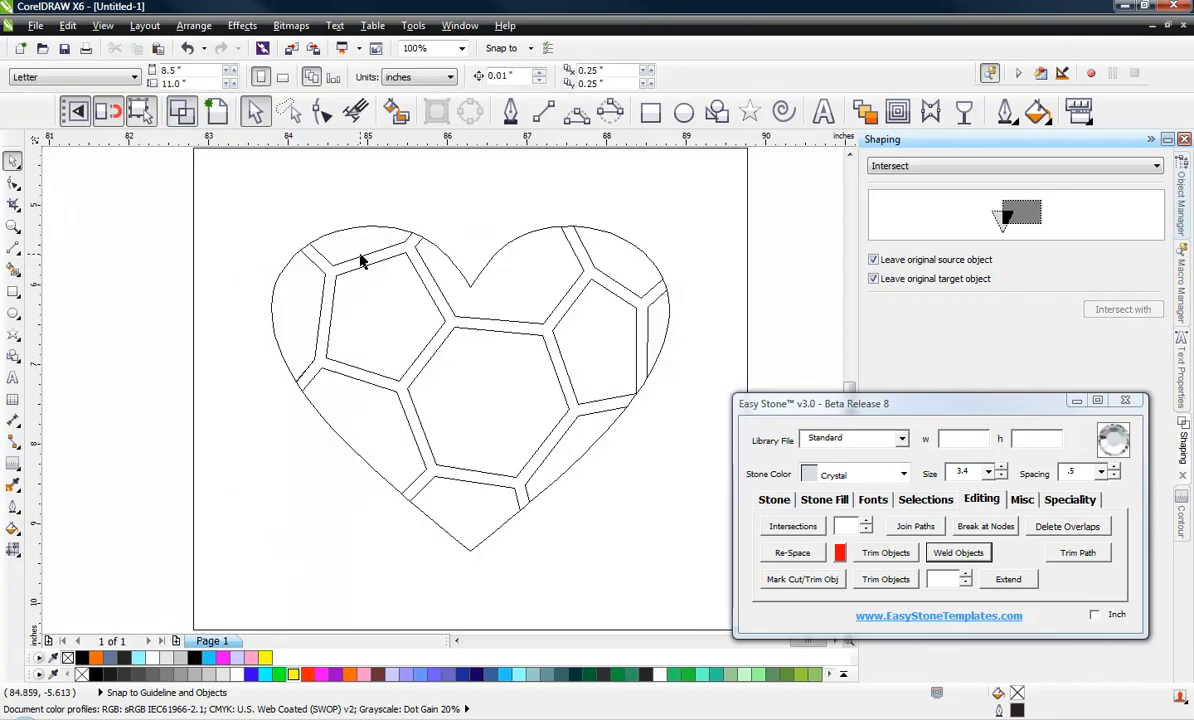
scroll(361, 260, up, 2)
click(322, 276)
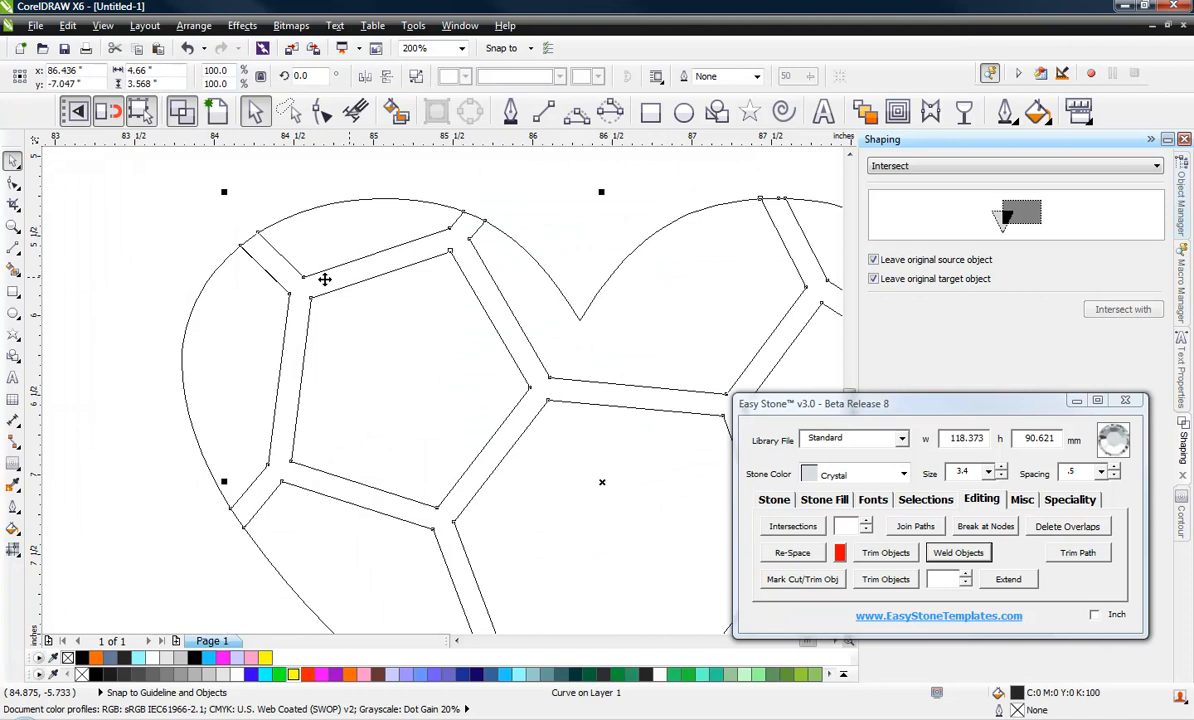
scroll(320, 277, up, 2)
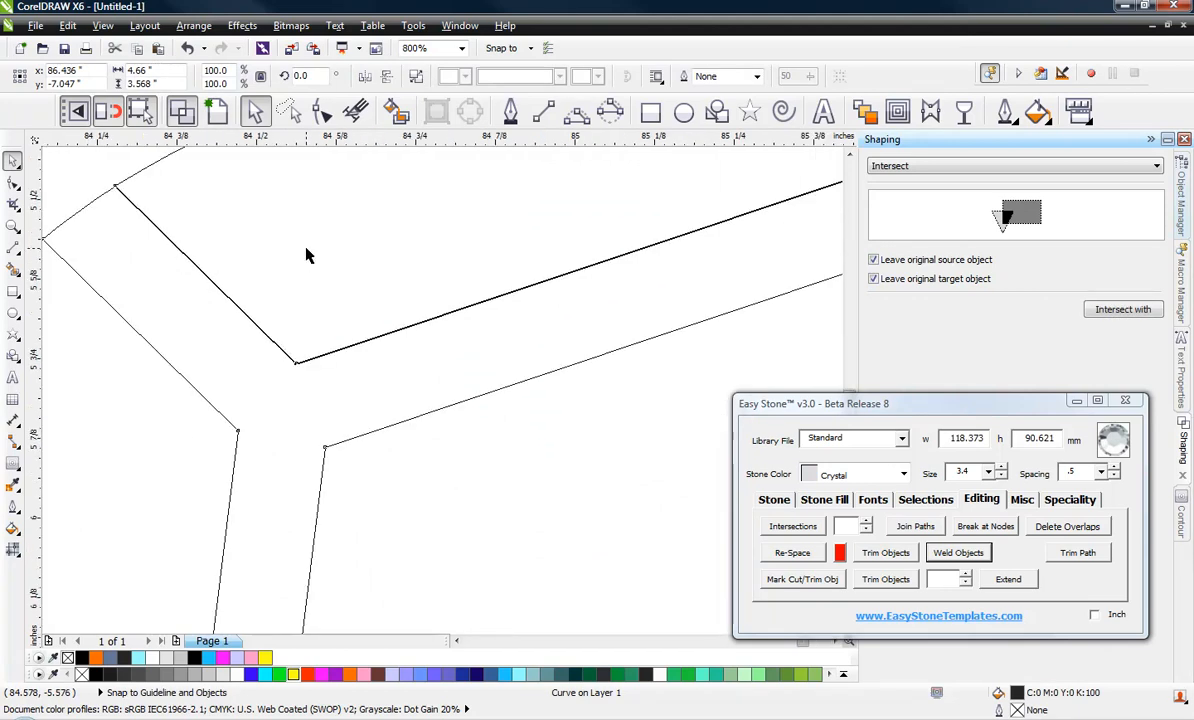
scroll(312, 272, down, 1)
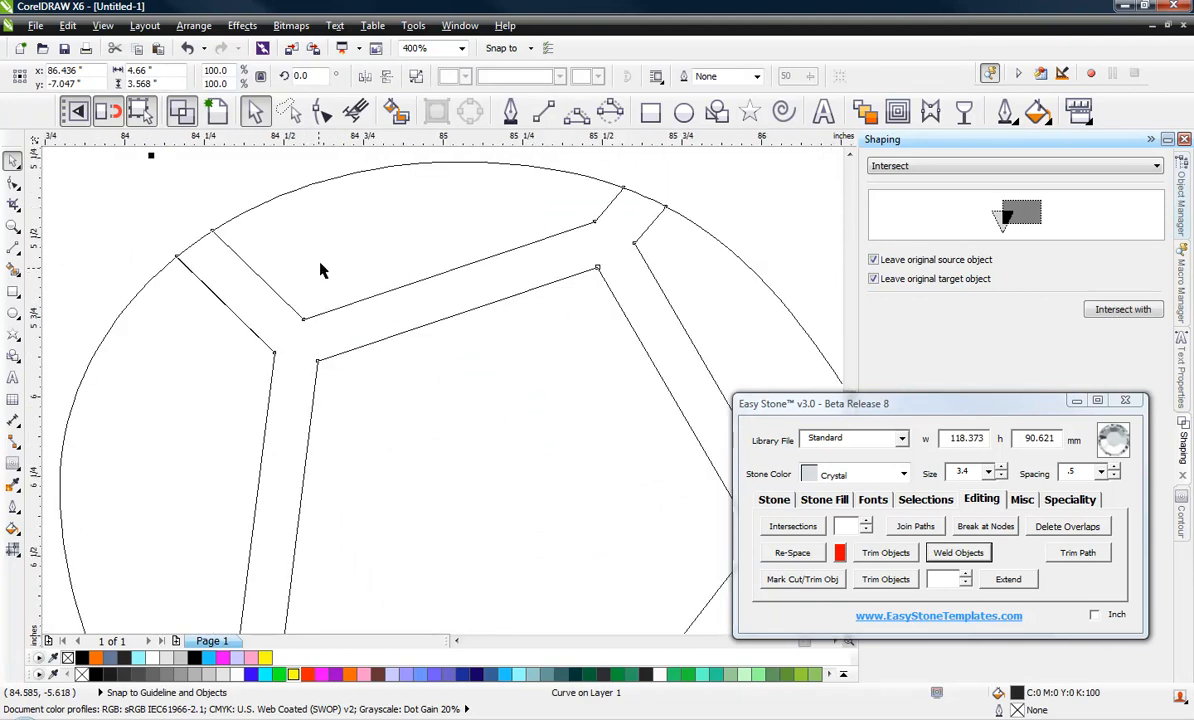
Shift the seam object away from the heart sections to compare their separate edges, and undo the shift.
click(373, 236)
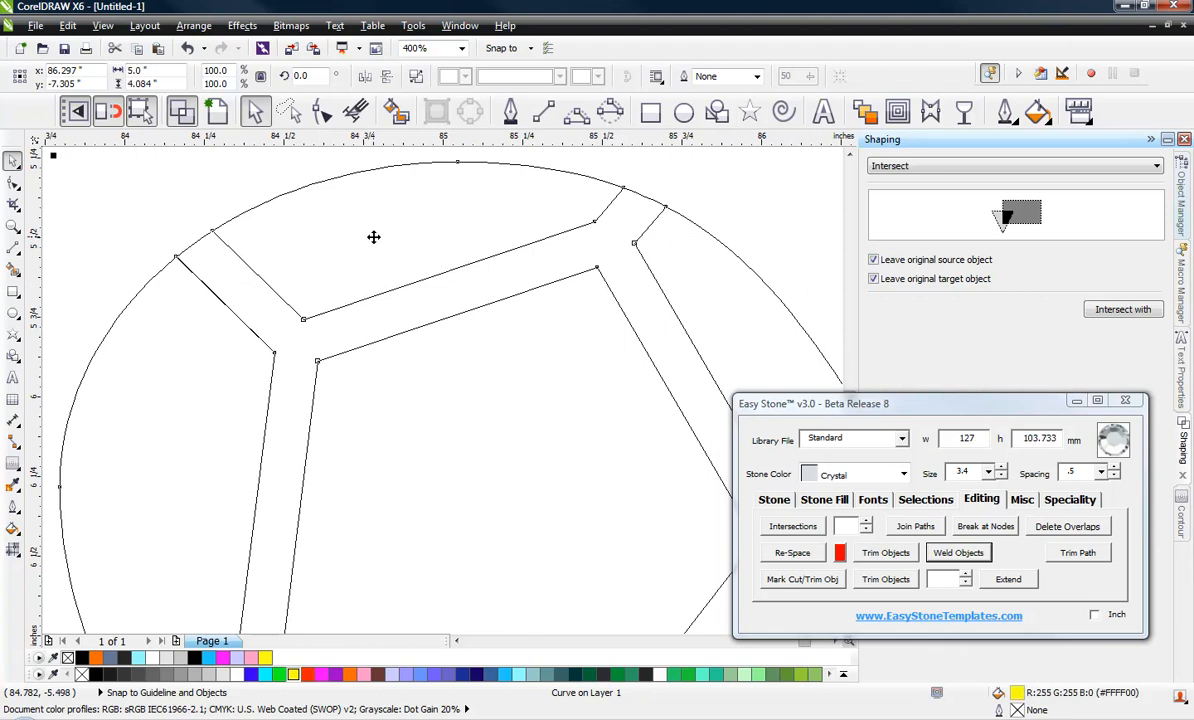
drag(376, 309, 394, 405)
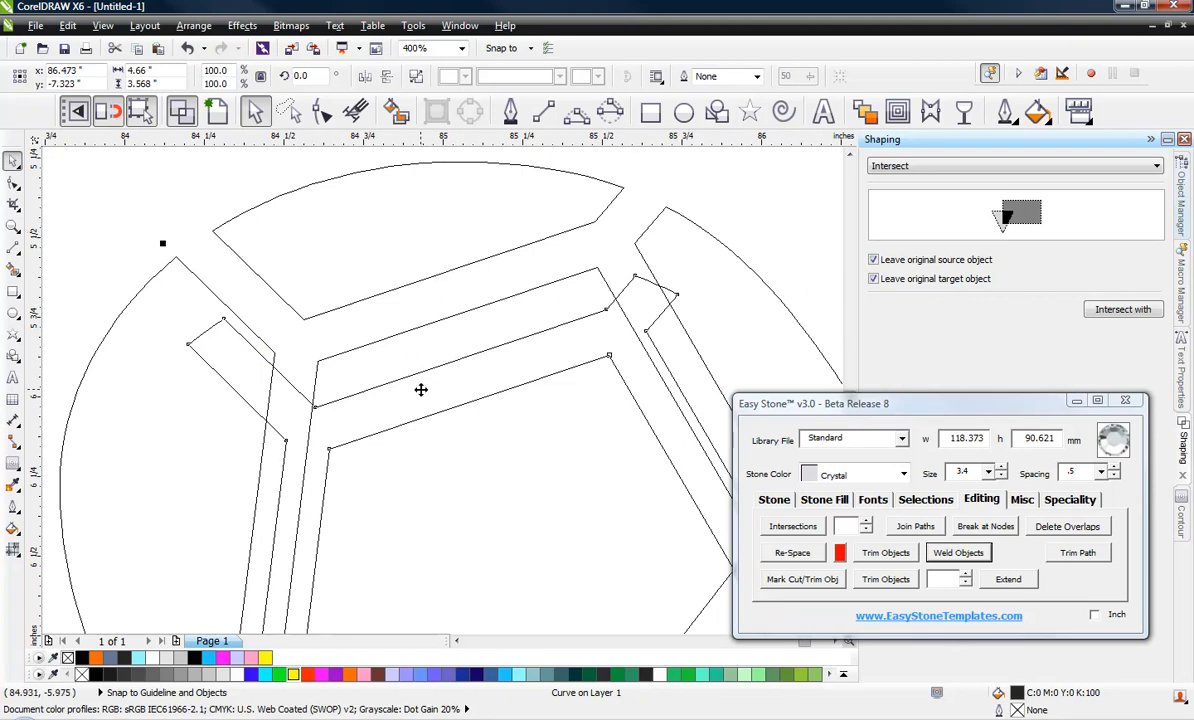
key(ctrl+z)
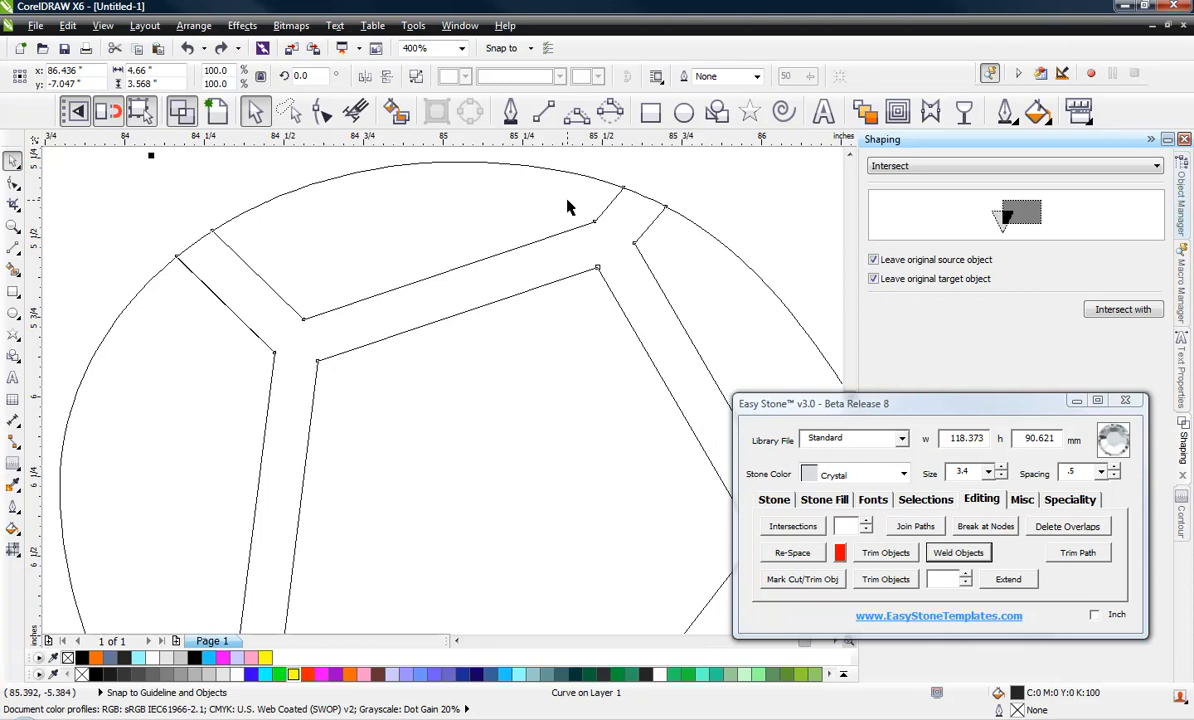
scroll(568, 206, down, 1)
click(107, 388)
scroll(219, 356, down, 1)
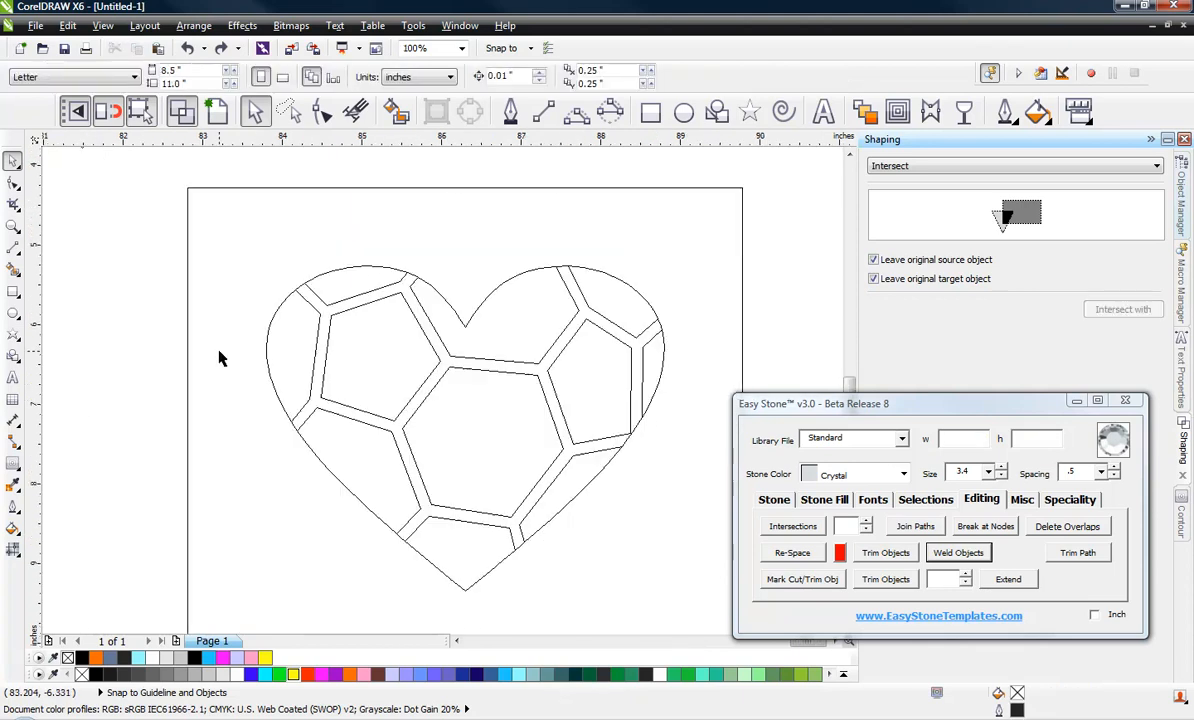
Return to the filled view and inspect how closely the black seams meet the yellow sections.
scroll(448, 339, down, 1)
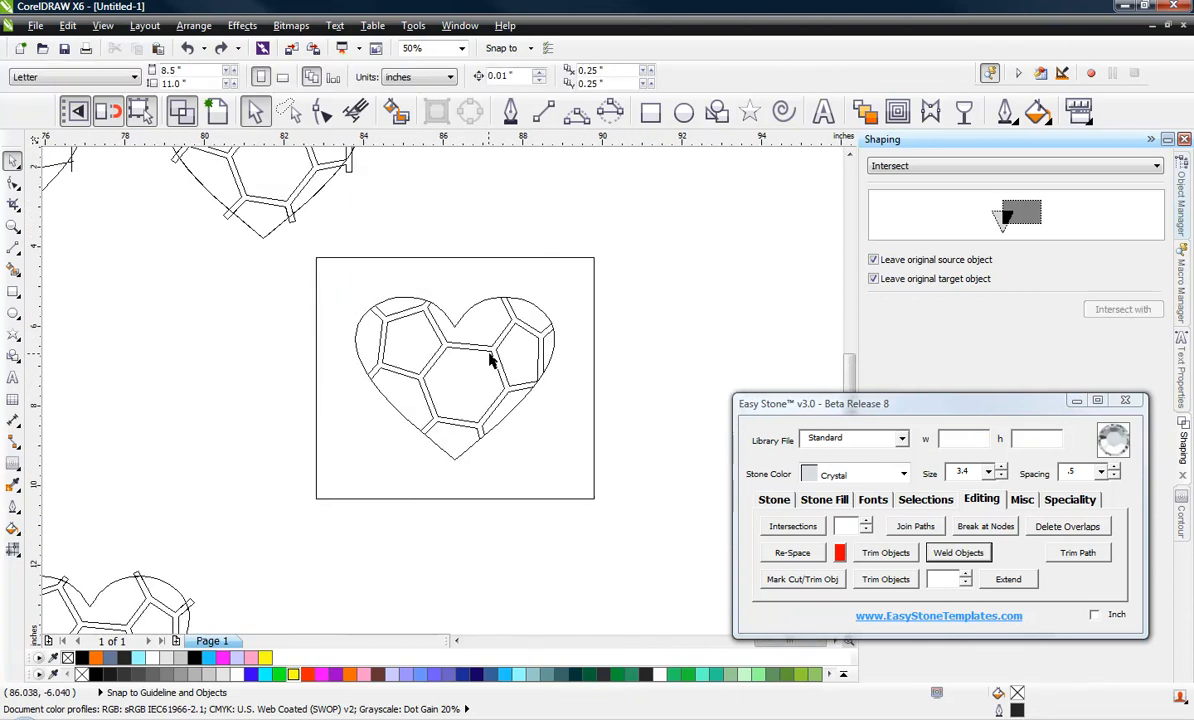
scroll(490, 360, up, 1)
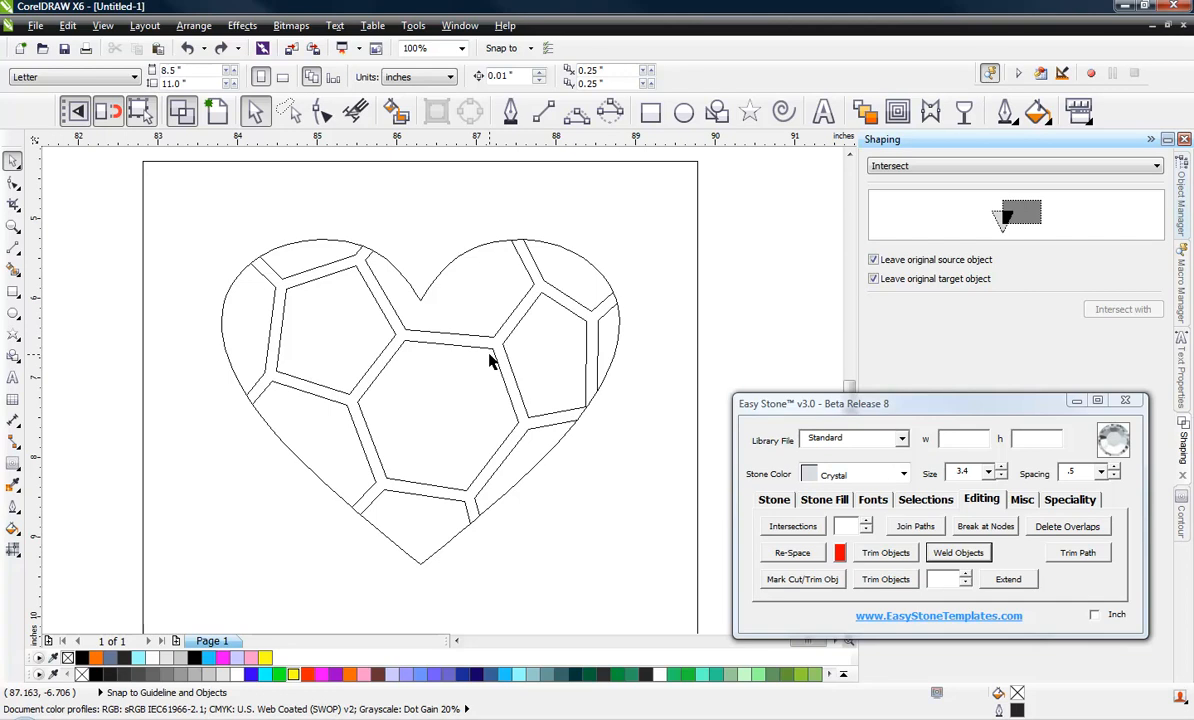
scroll(485, 368, up, 1)
scroll(480, 376, down, 1)
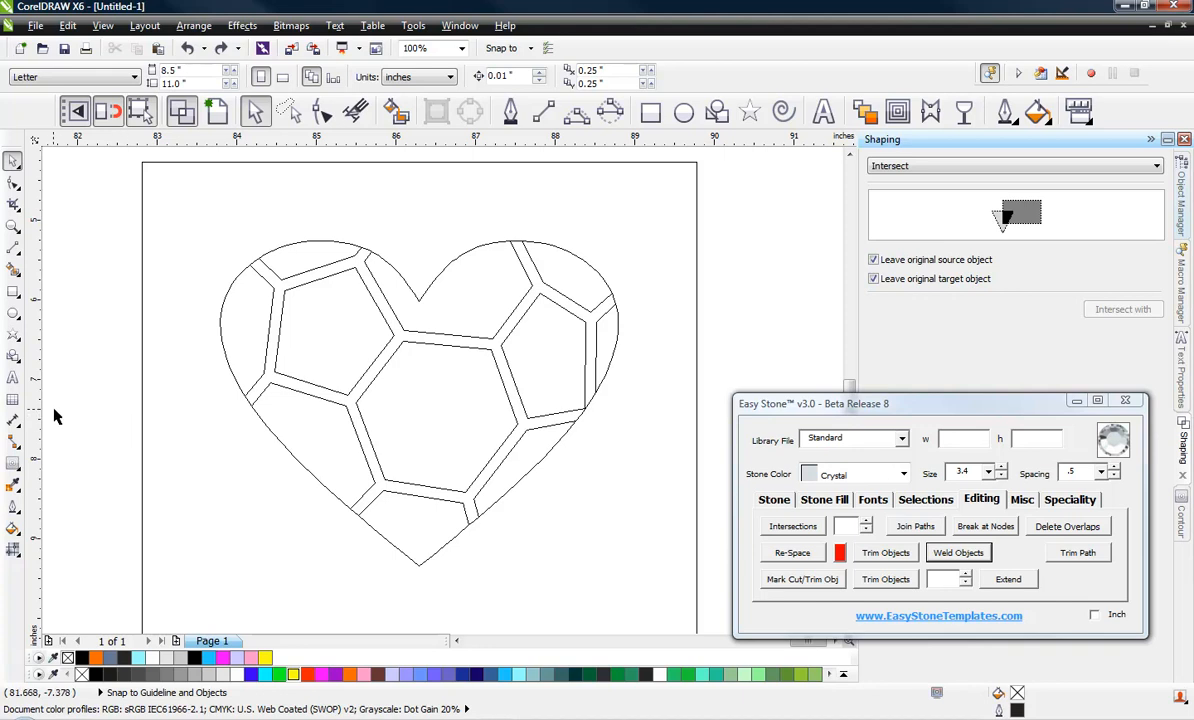
click(216, 111)
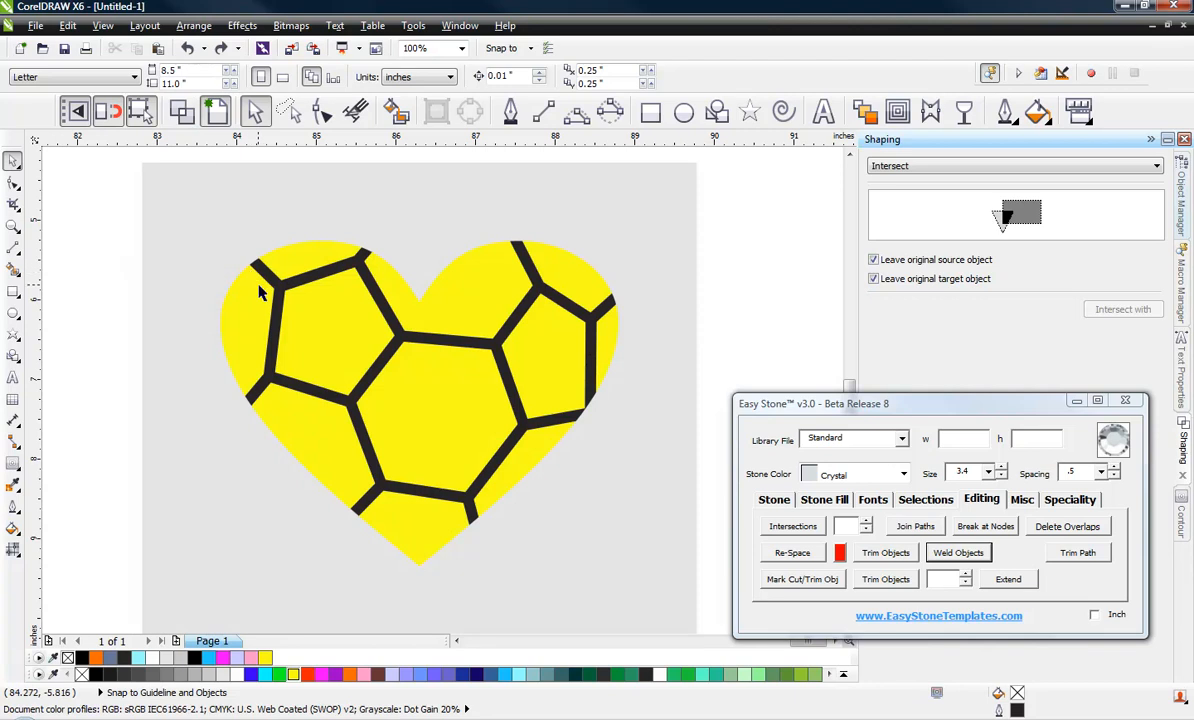
scroll(264, 305, up, 2)
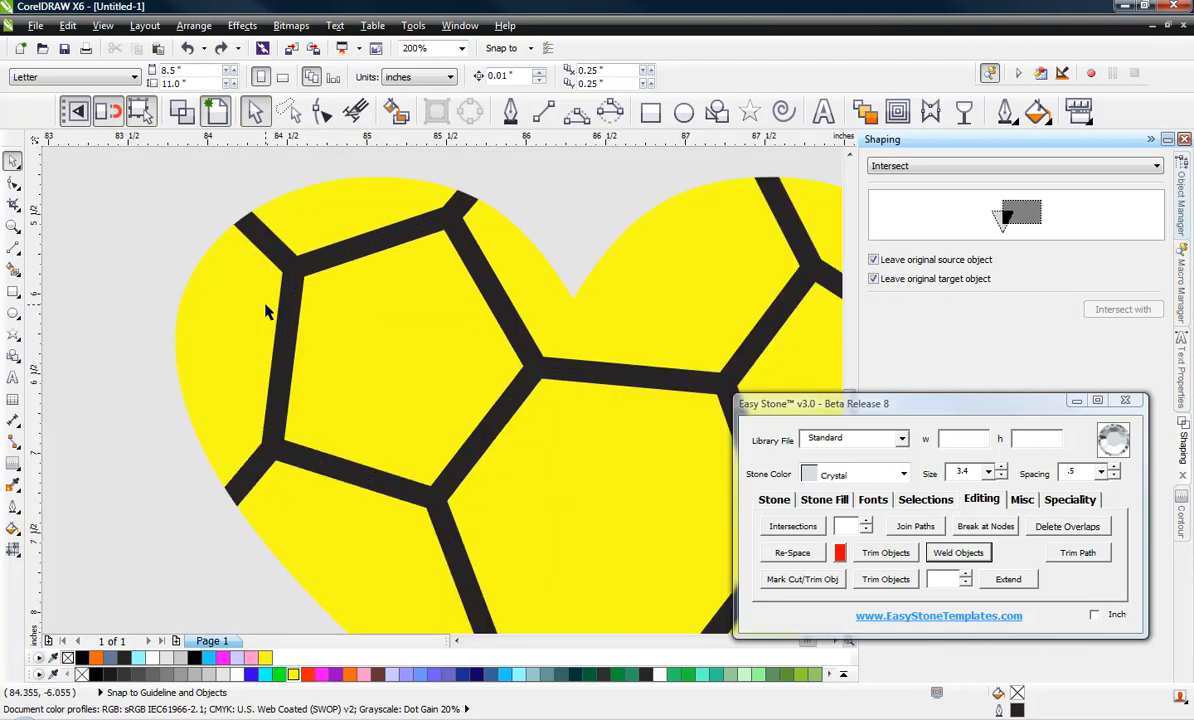
click(294, 290)
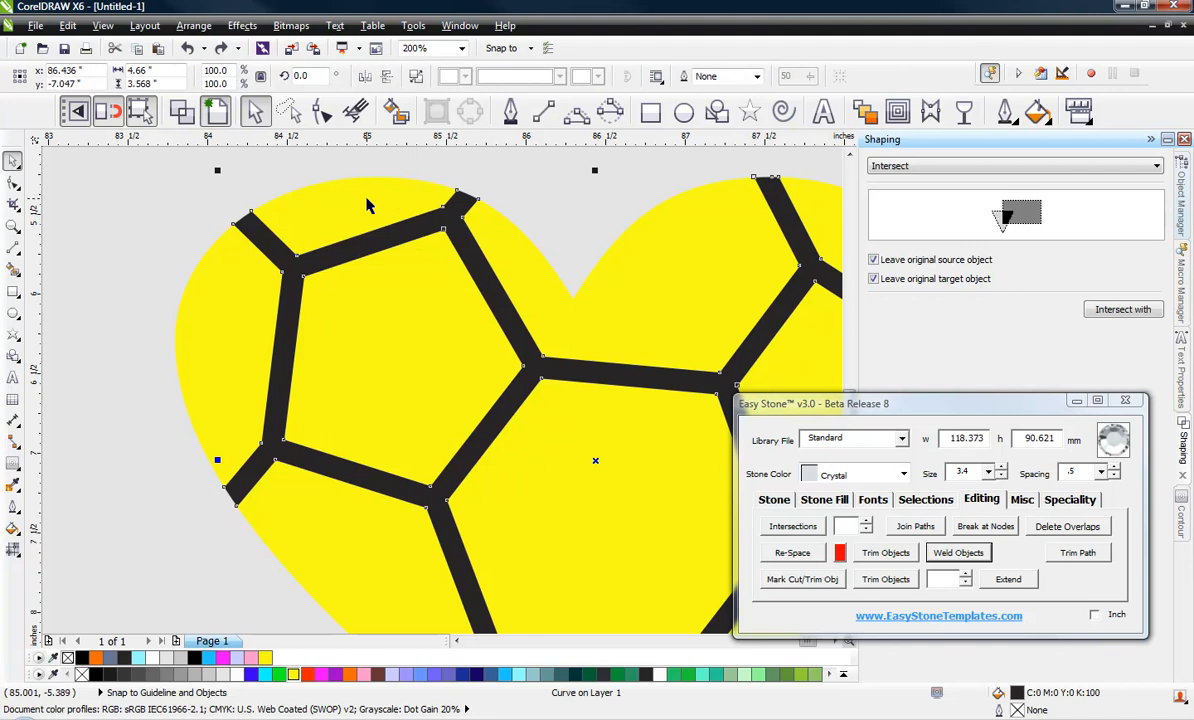
scroll(367, 205, up, 2)
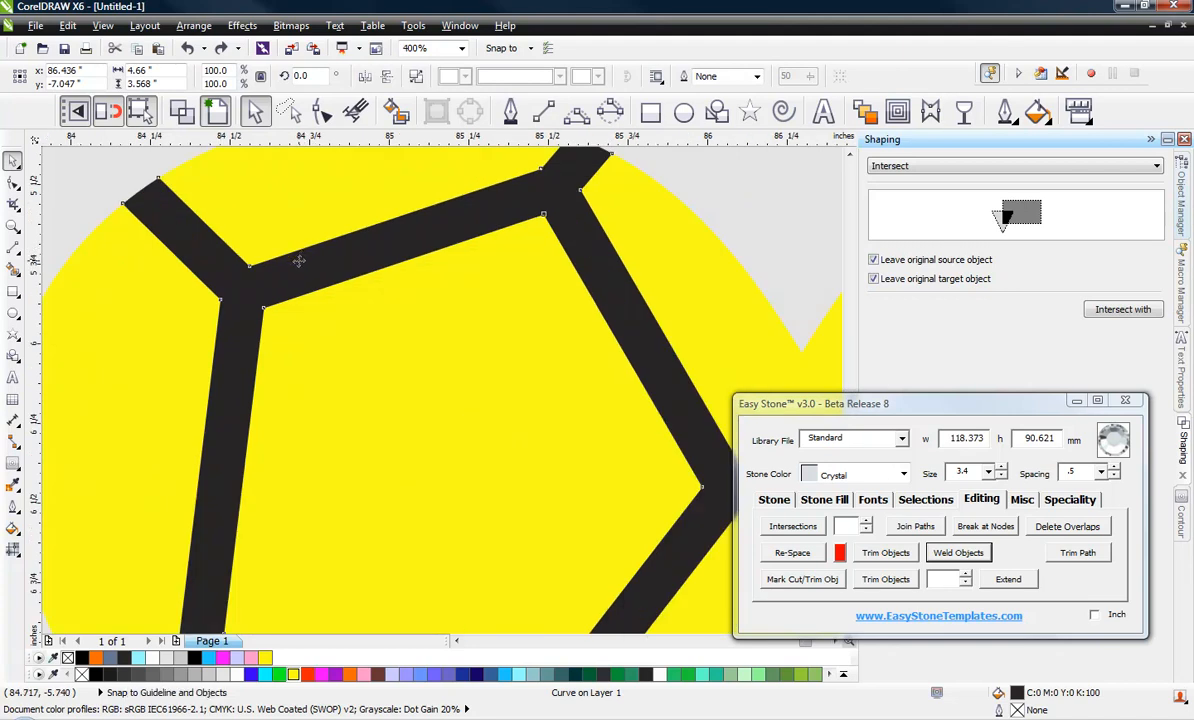
scroll(293, 245, down, 2)
Inspect the yellow heart's nodes along the seam edges with the Shape tool and clear the selection.
key(F10)
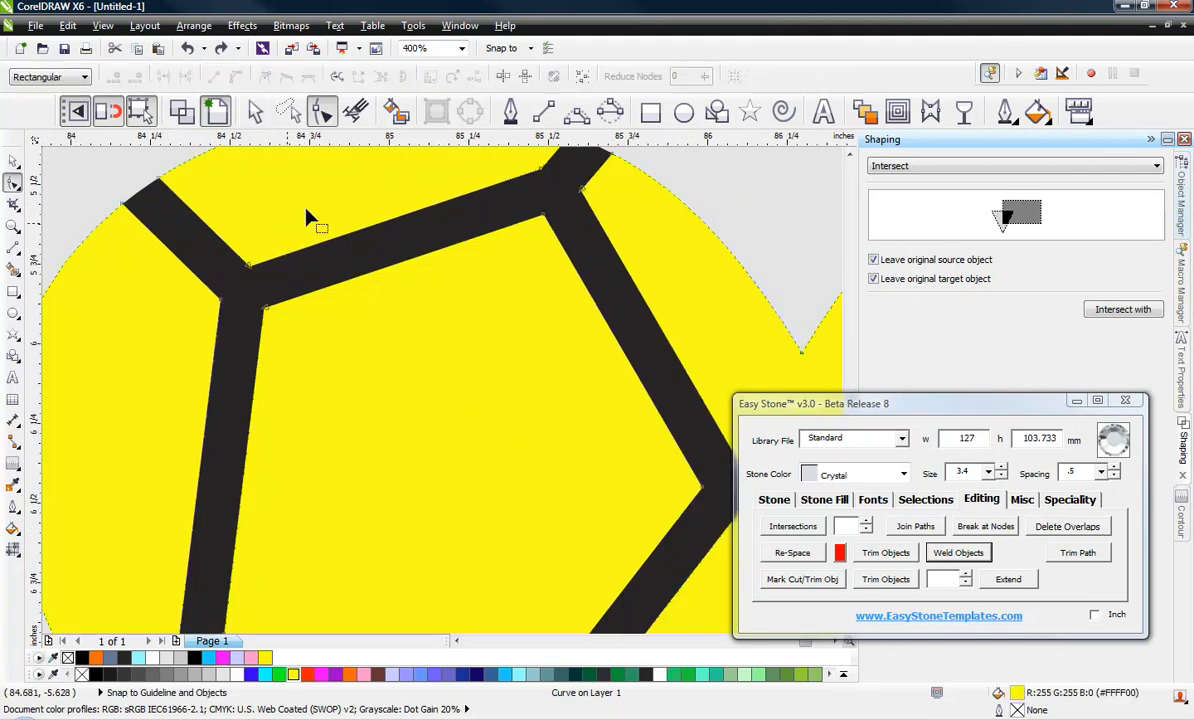
click(365, 197)
scroll(452, 199, up, 2)
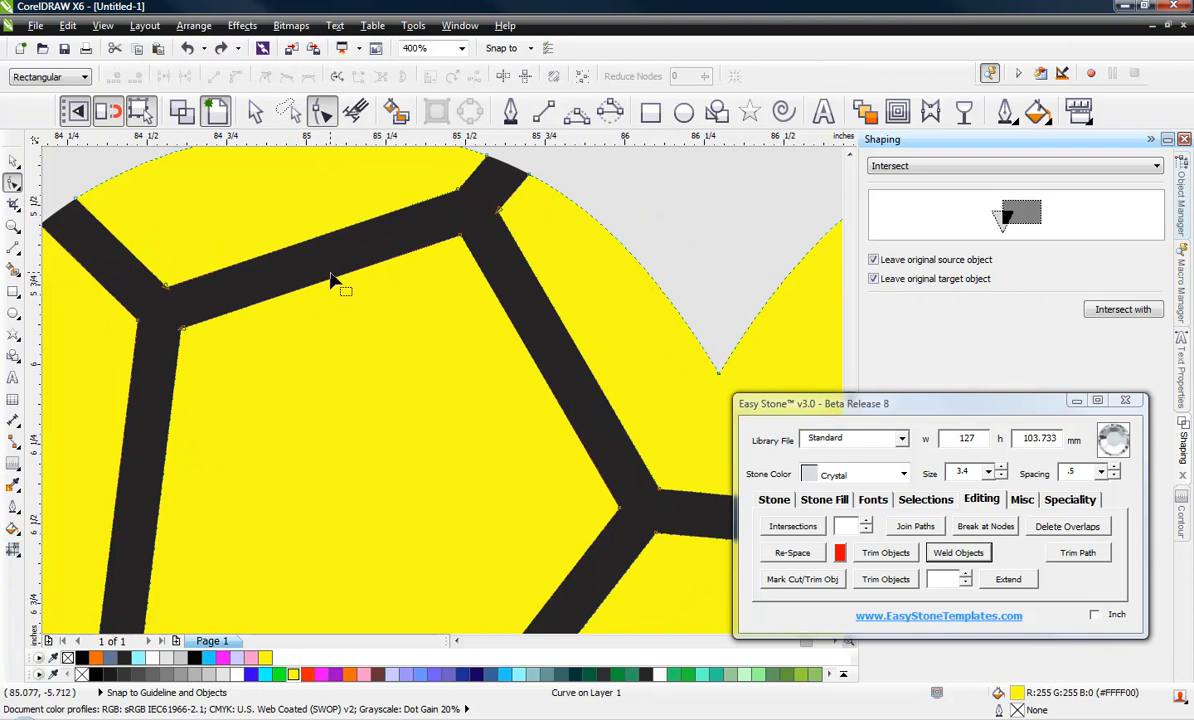
click(12, 160)
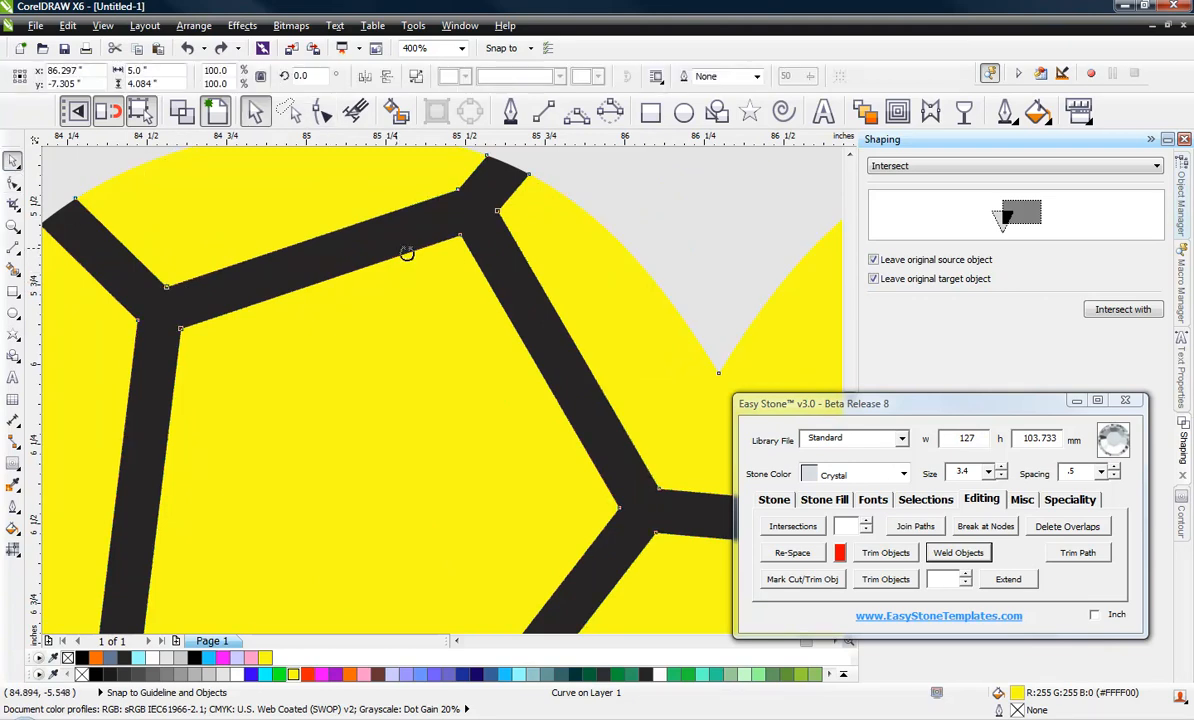
scroll(410, 254, down, 2)
click(181, 333)
scroll(415, 248, up, 1)
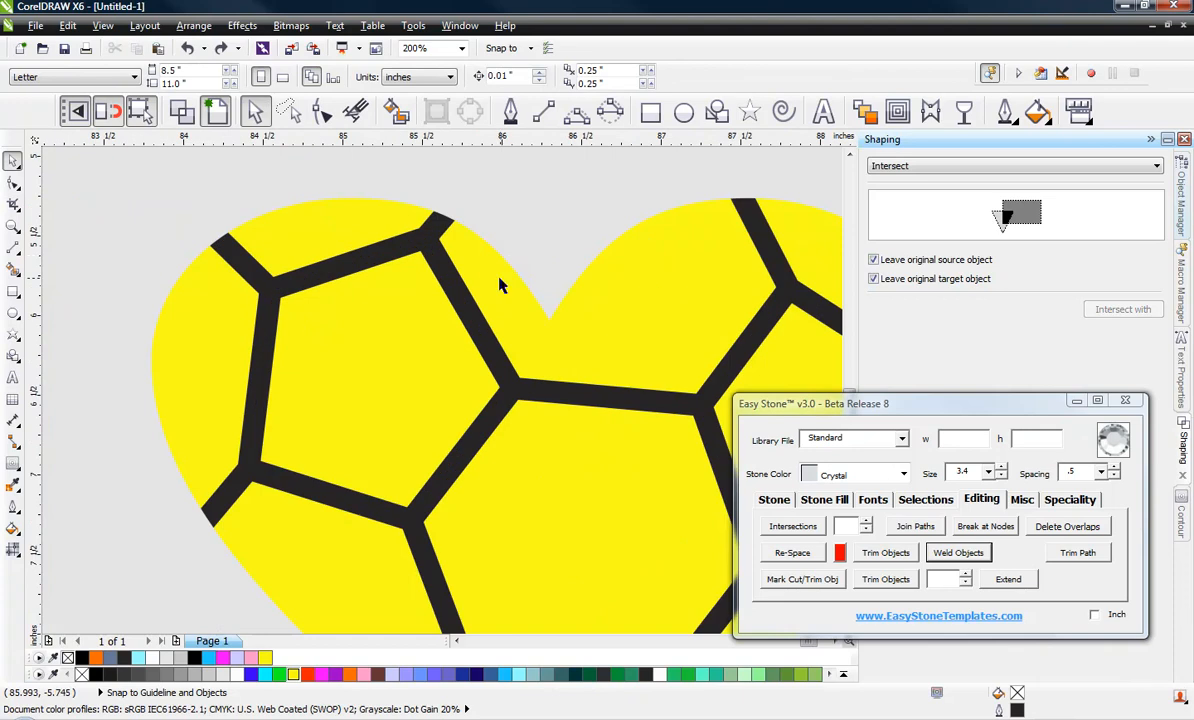
Apply an outside contour to the yellow heart sections with one step and an offset of about 0.038 inches.
click(433, 289)
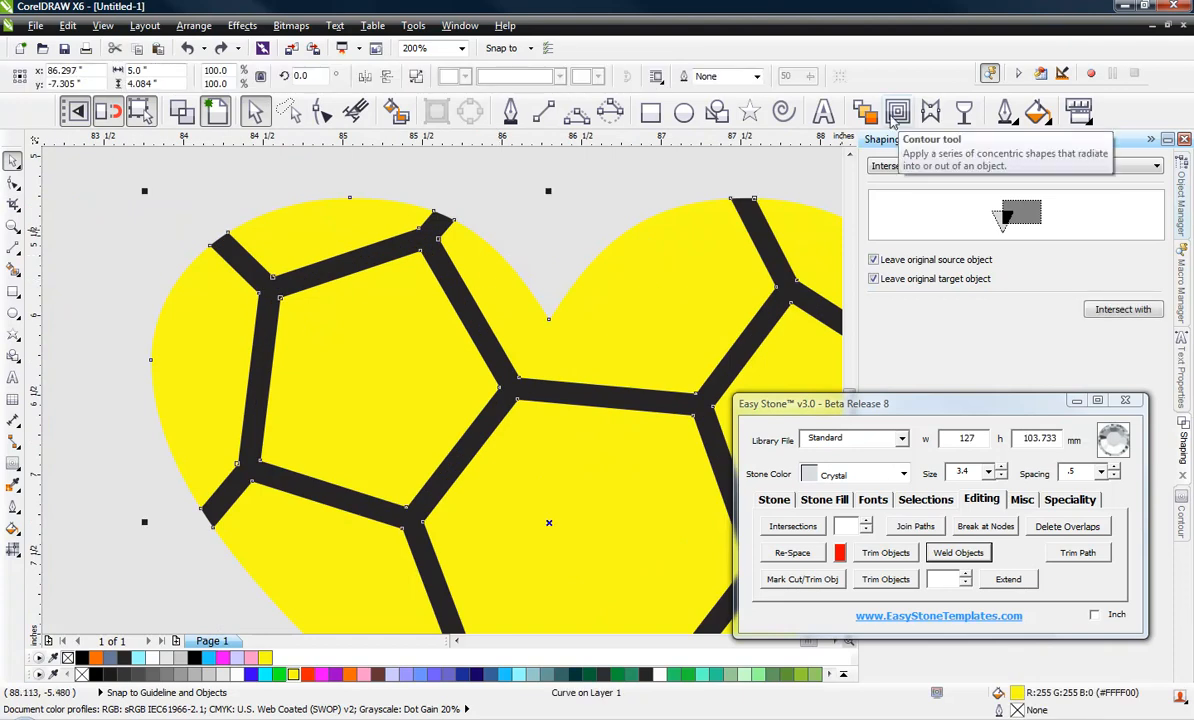
click(897, 113)
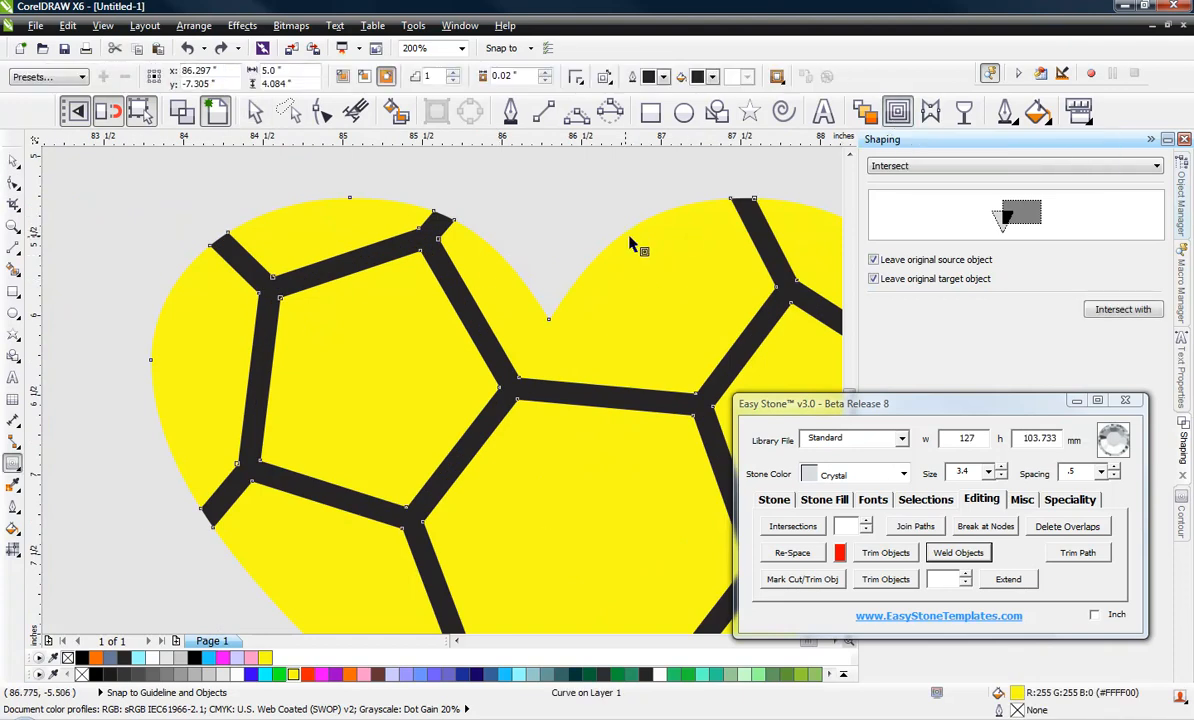
drag(626, 244, 609, 194)
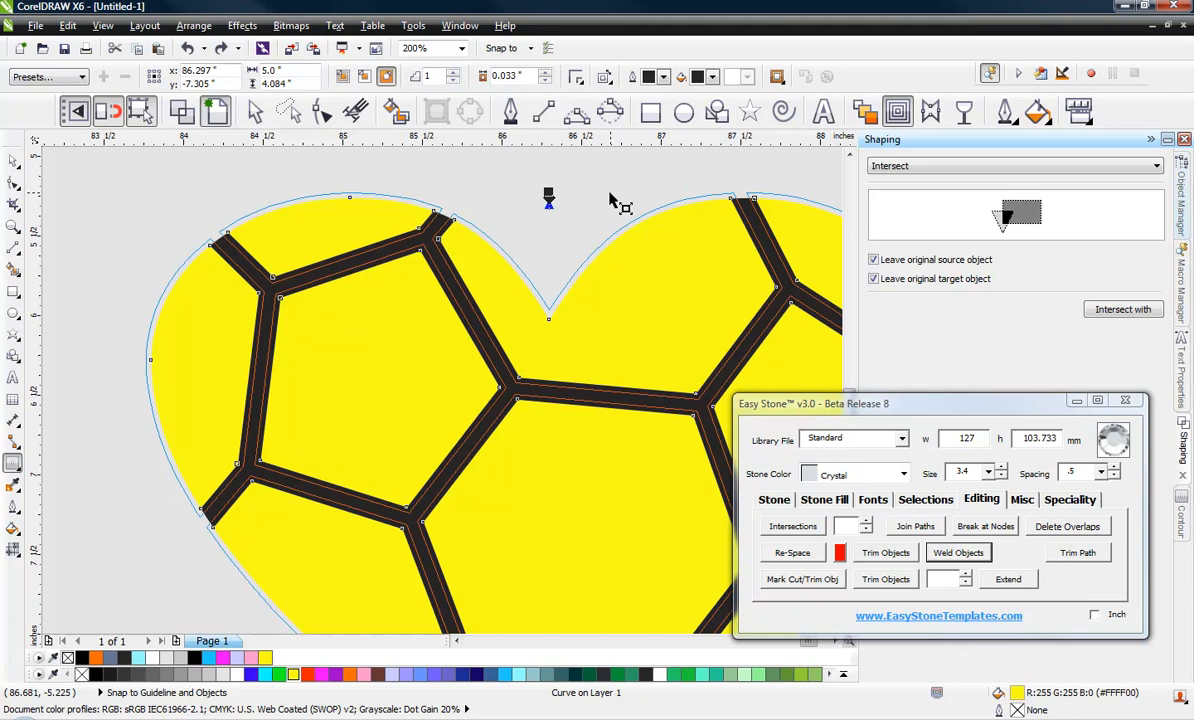
mouse_move(610, 195)
mouse_down()
mouse_move(616, 187)
mouse_move(618, 202)
mouse_up()
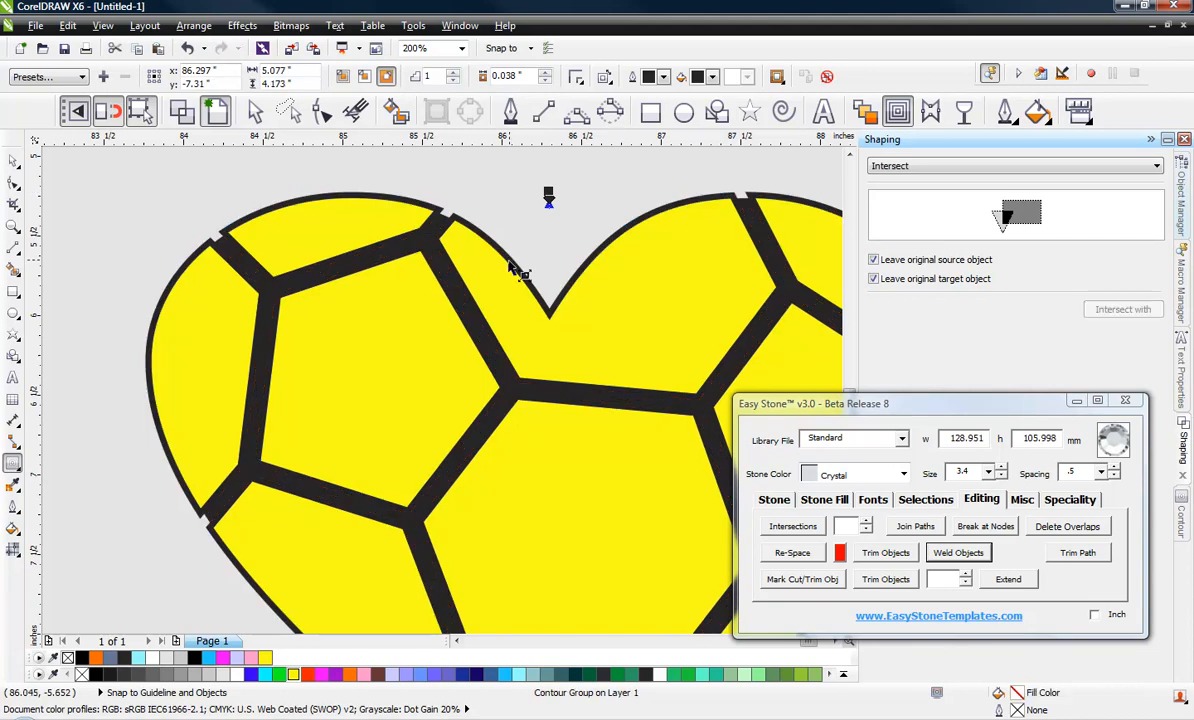
click(13, 160)
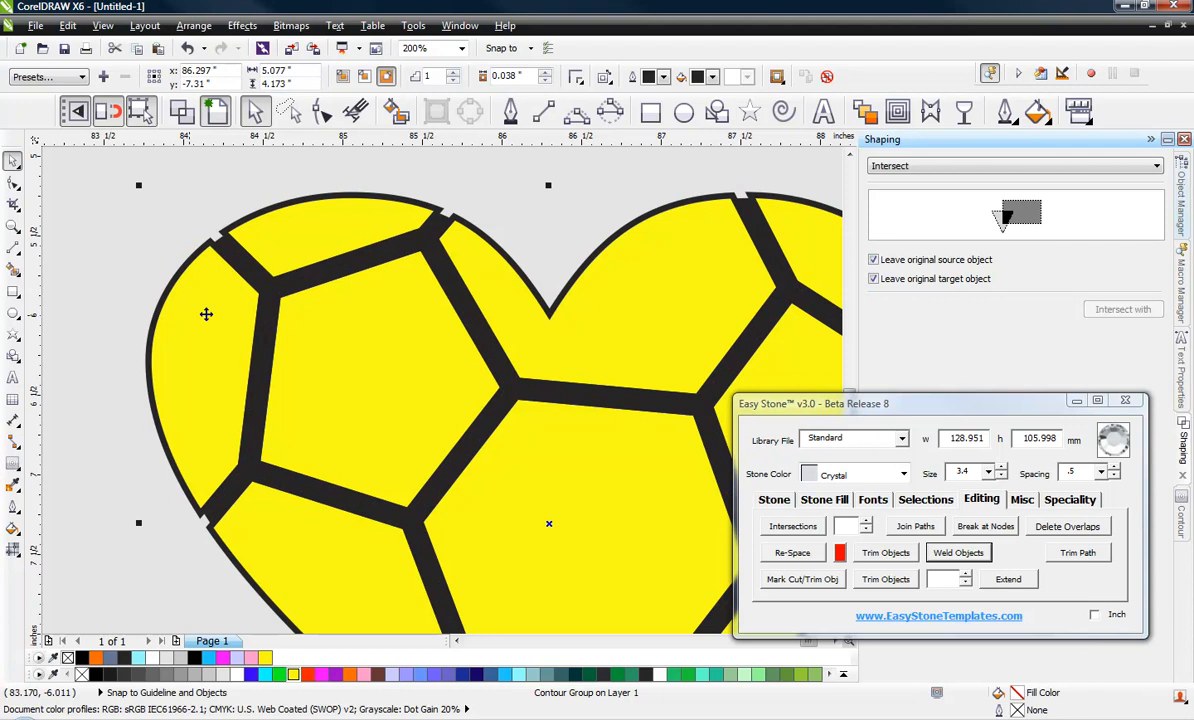
Delete the gray background rectangle behind the heart.
scroll(270, 310, down, 2)
click(106, 325)
click(178, 435)
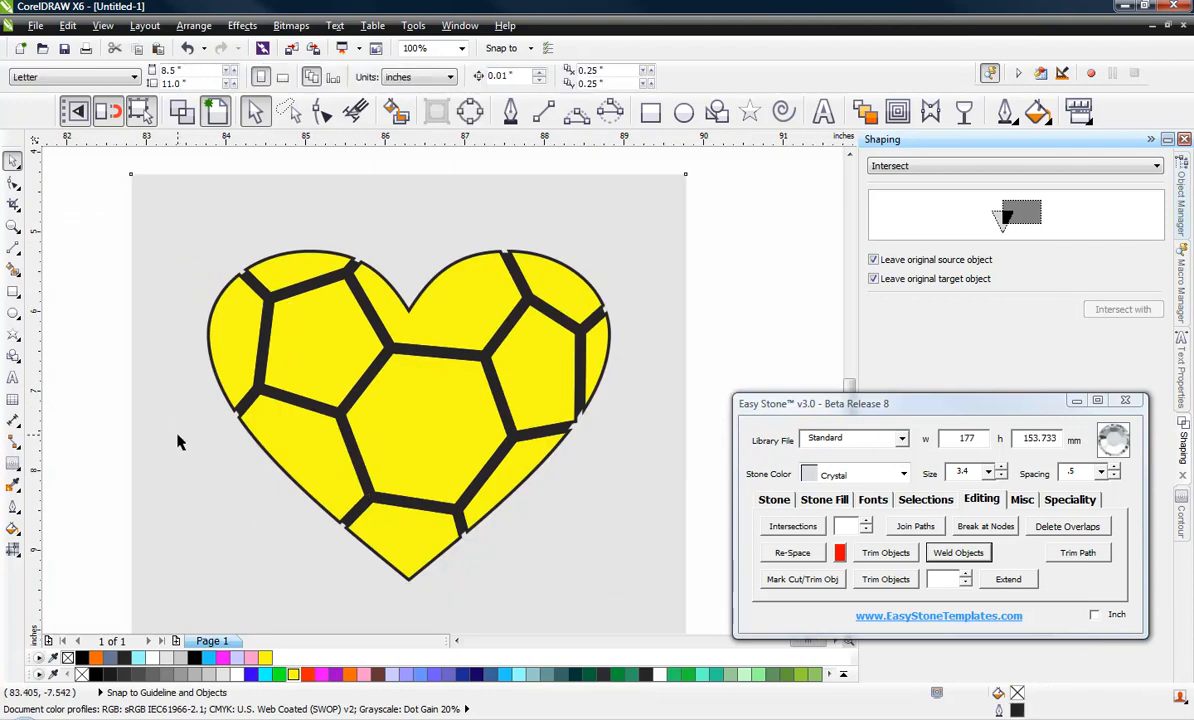
key(Delete)
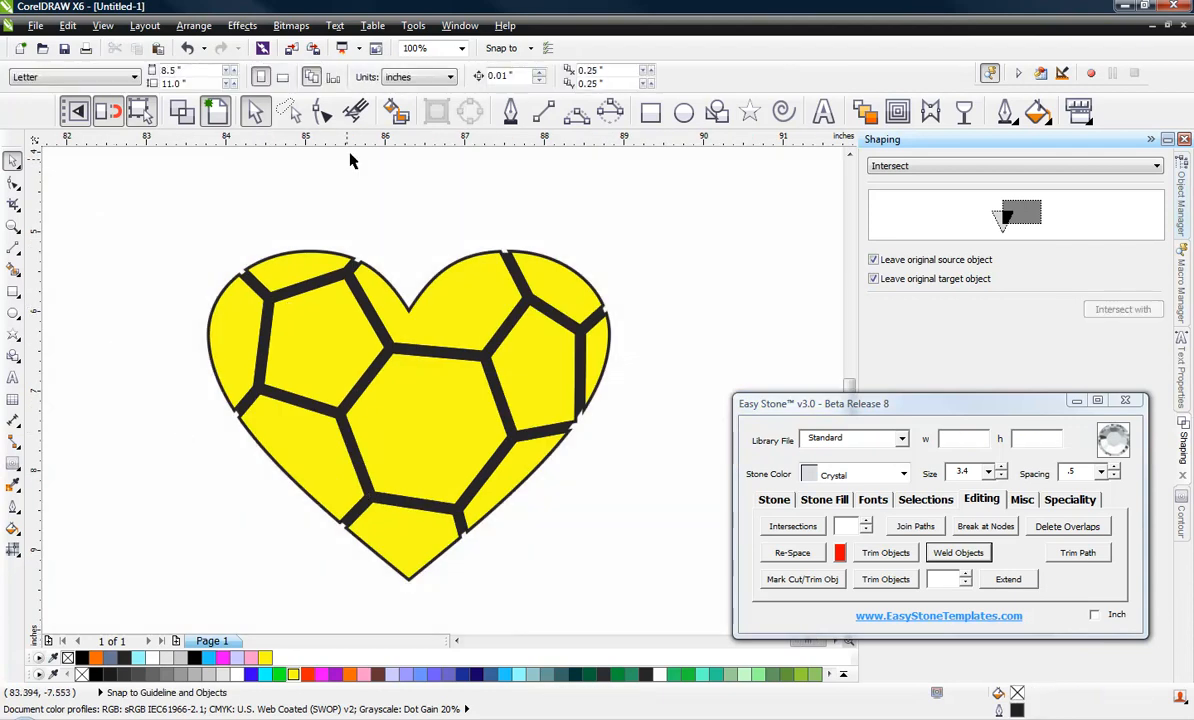
Set the contour offset of the yellow heart sections to .5 mm.
scroll(282, 262, up, 2)
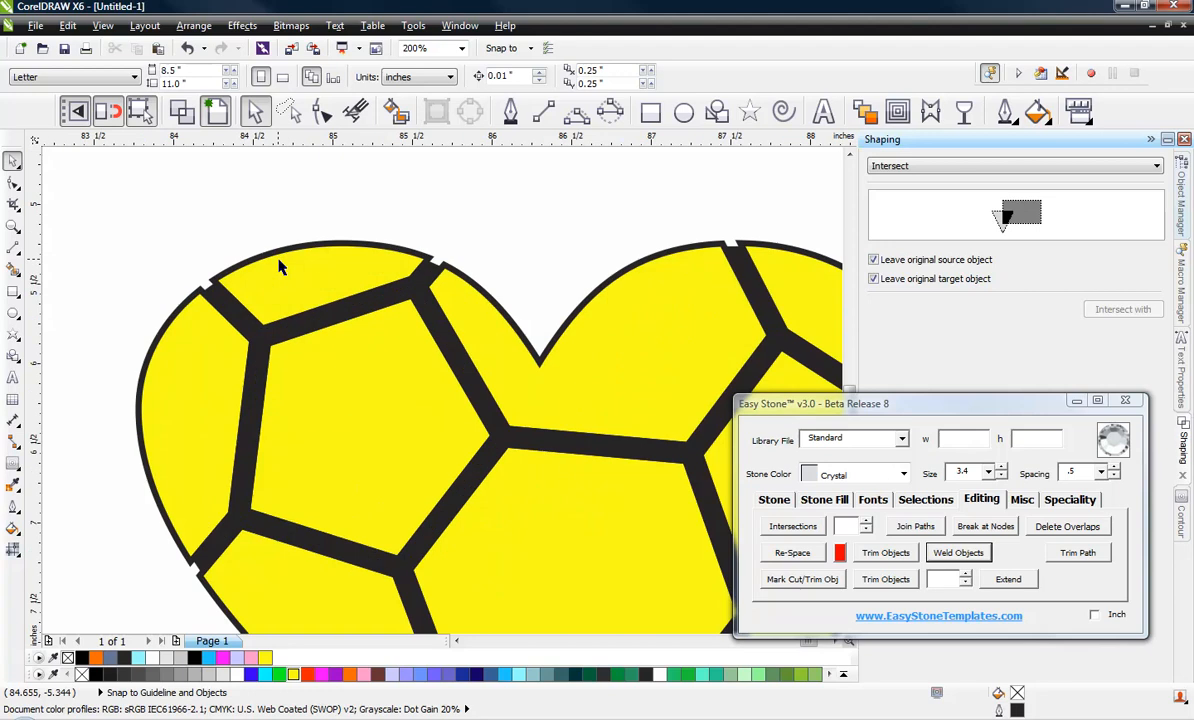
click(340, 247)
scroll(405, 215, down, 2)
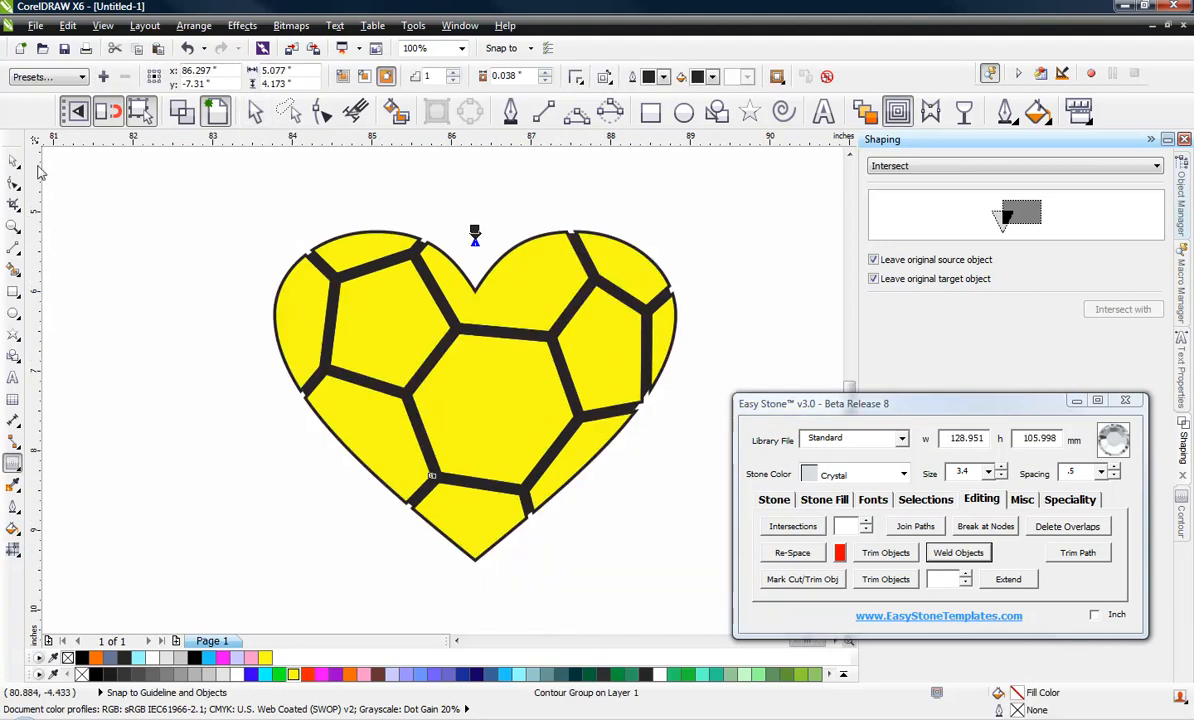
click(14, 160)
click(130, 220)
scroll(421, 235, up, 4)
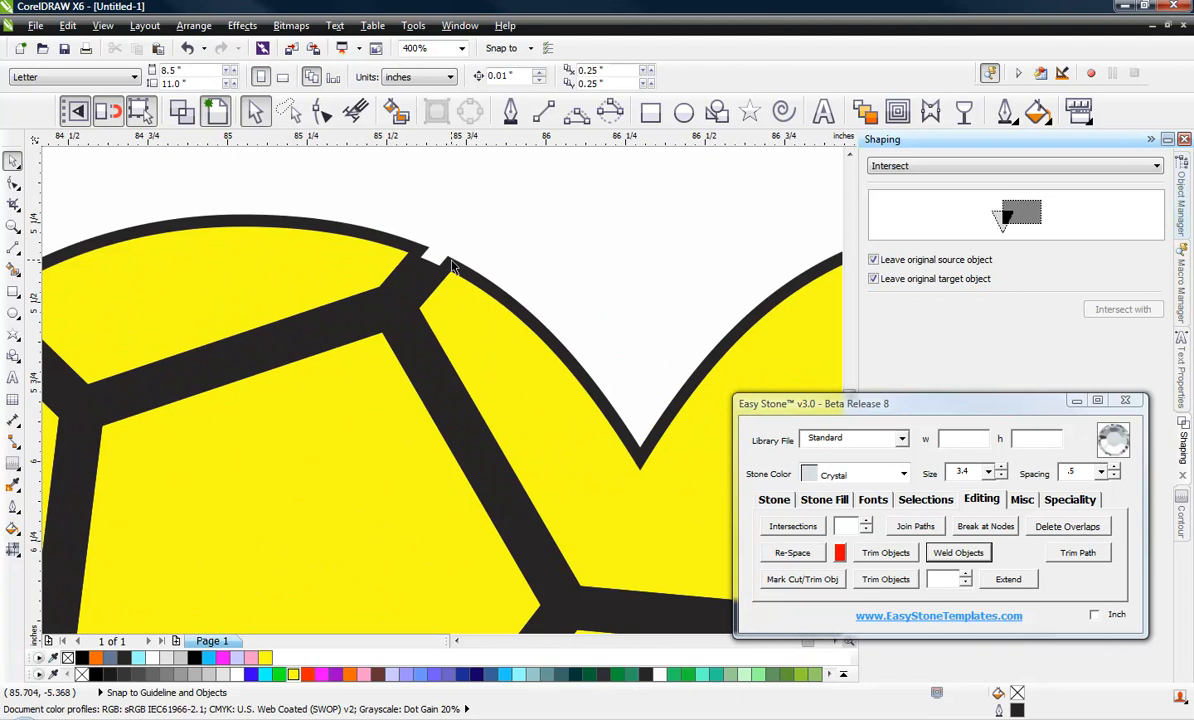
click(450, 261)
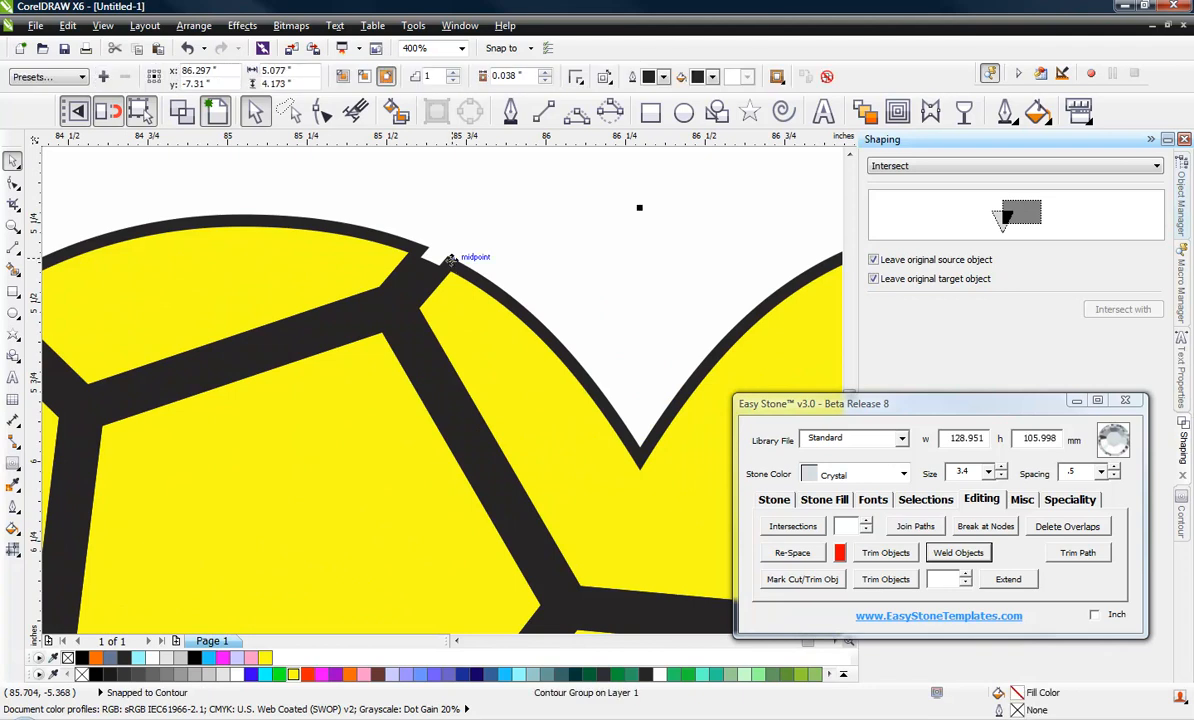
double_click(451, 261)
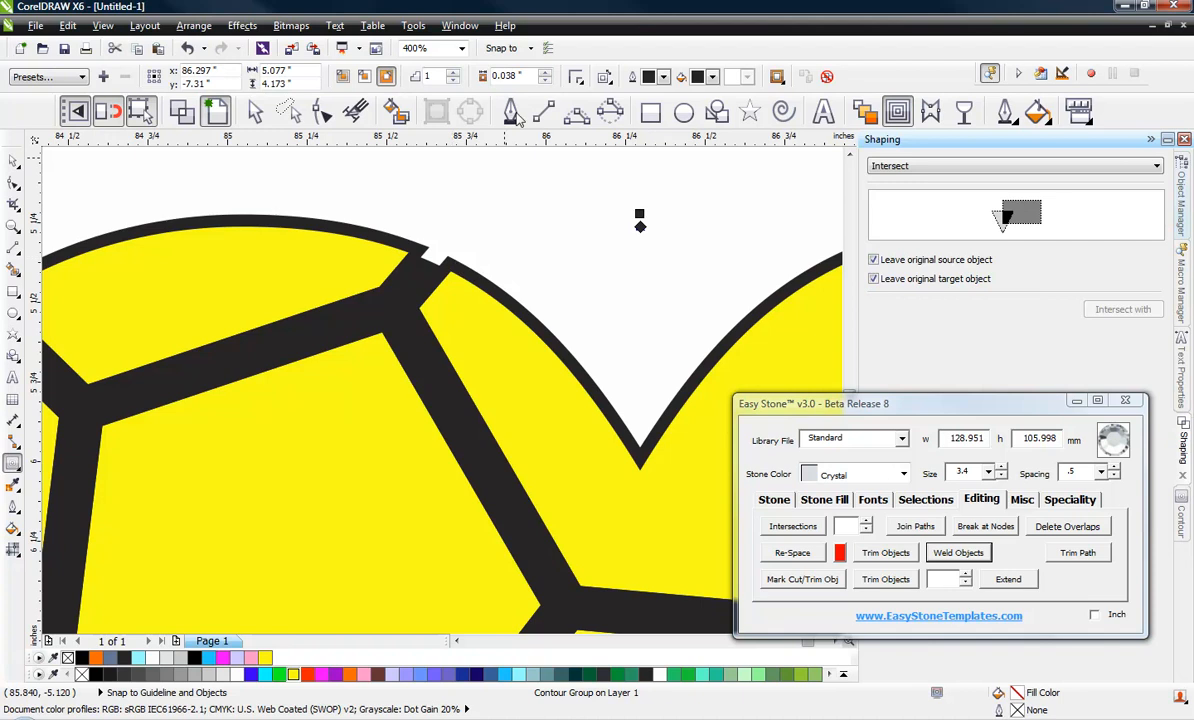
drag(523, 76, 445, 93)
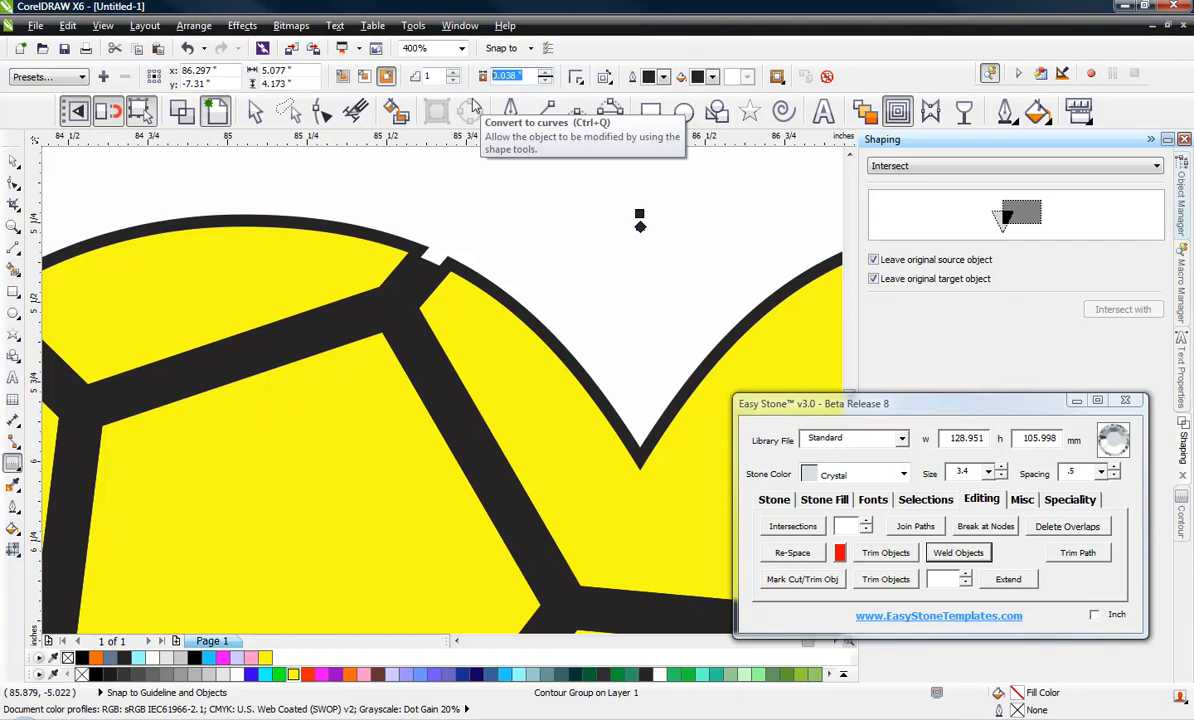
text(.5mm)
key(Return)
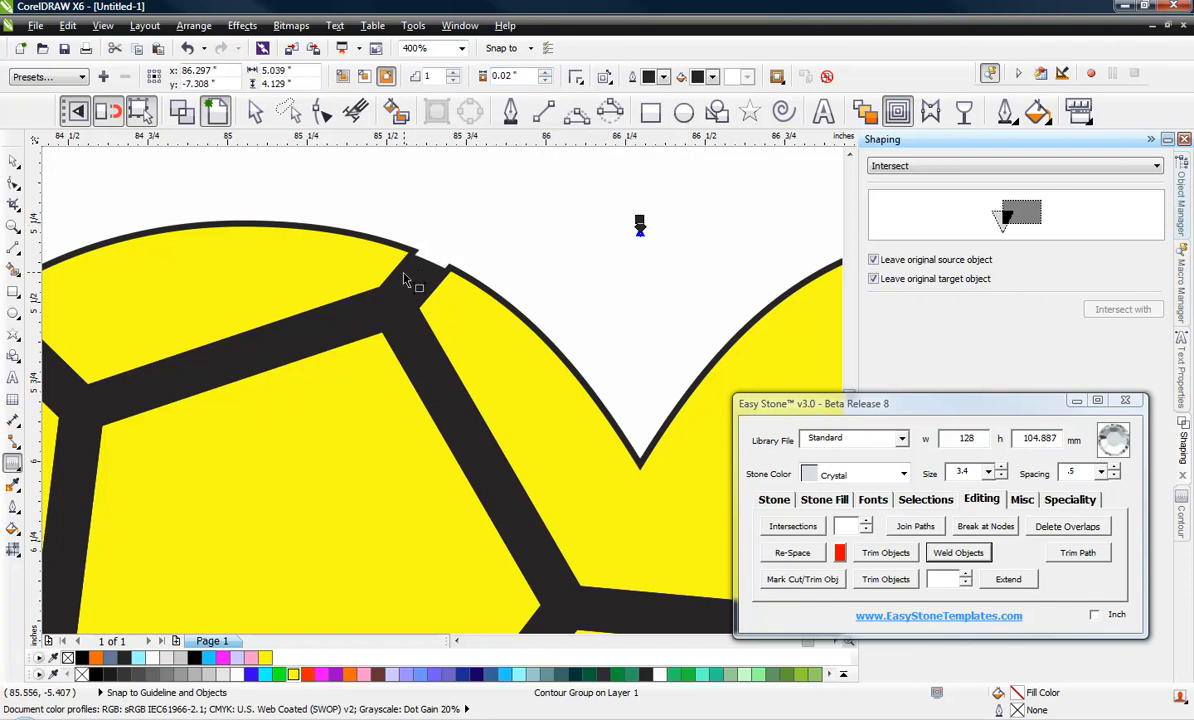
Examine in wireframe how the contour lines sit around the upper seam junctions, and return to the filled view.
click(177, 111)
scroll(370, 322, up, 2)
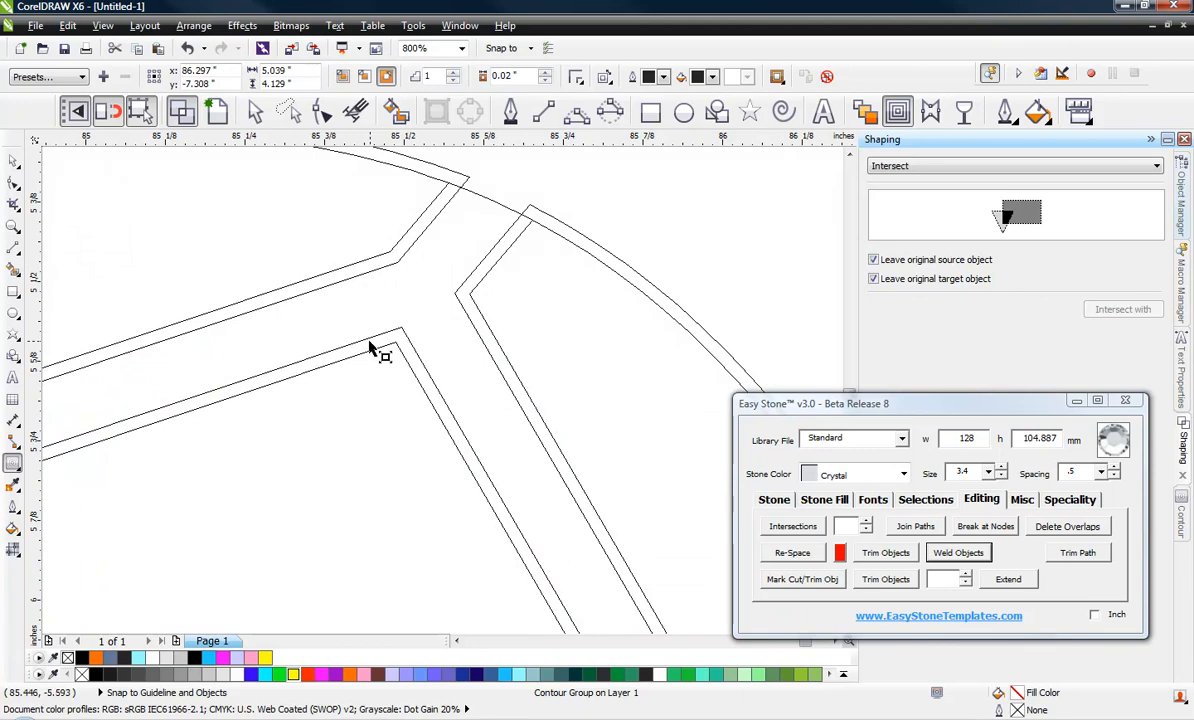
scroll(370, 348, down, 1)
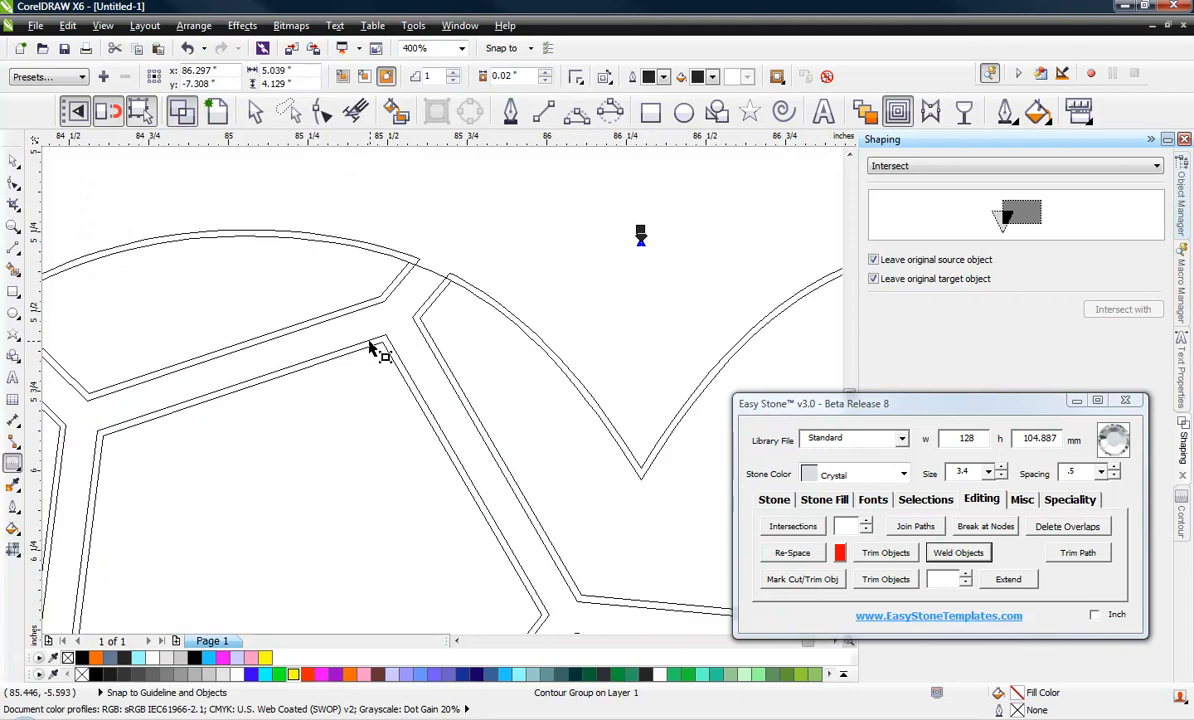
scroll(370, 348, down, 1)
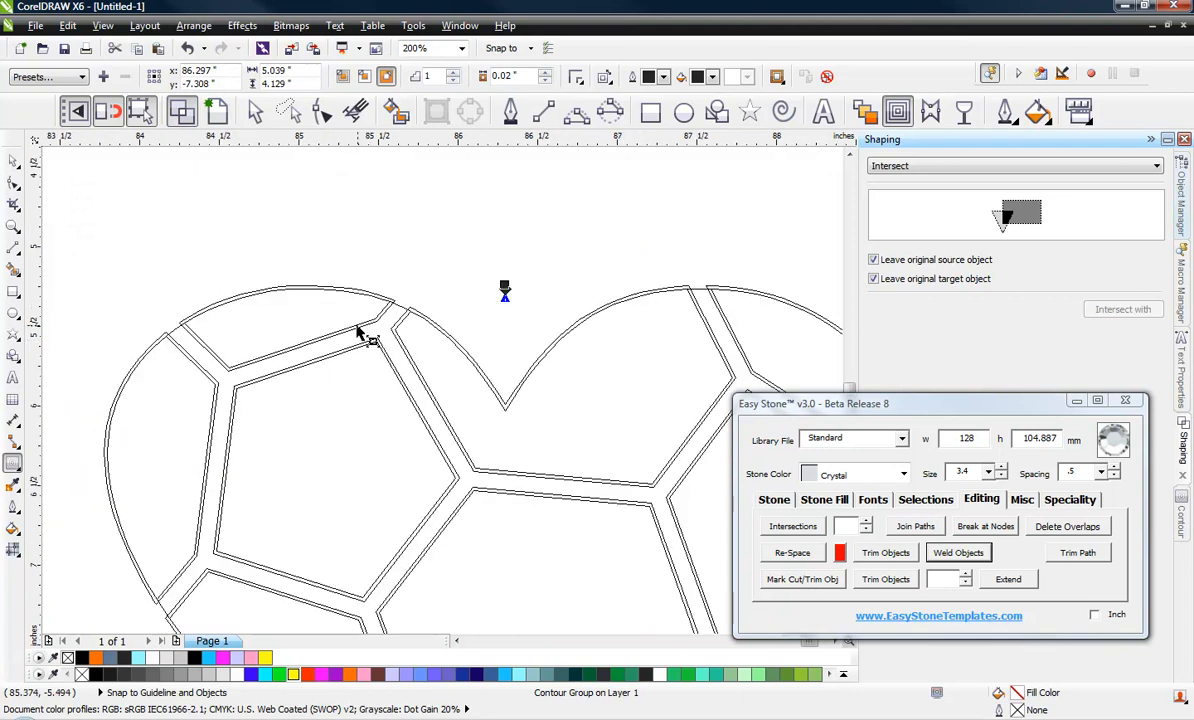
click(13, 160)
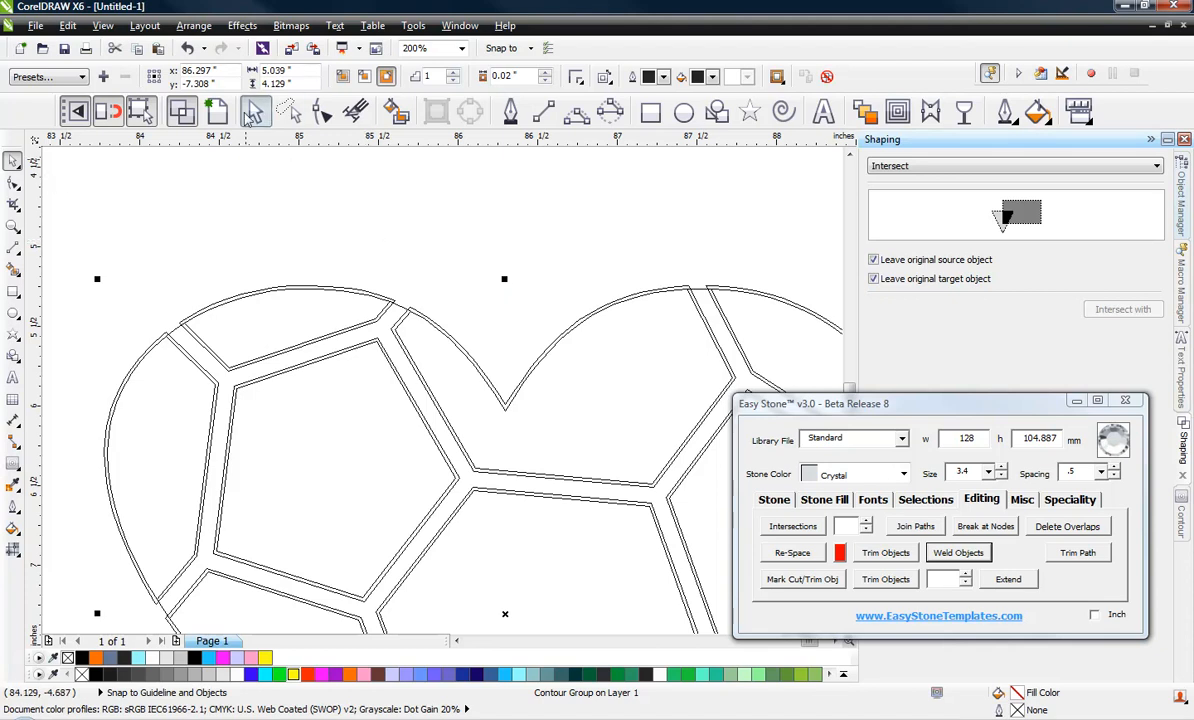
click(217, 112)
click(368, 243)
scroll(394, 243, down, 2)
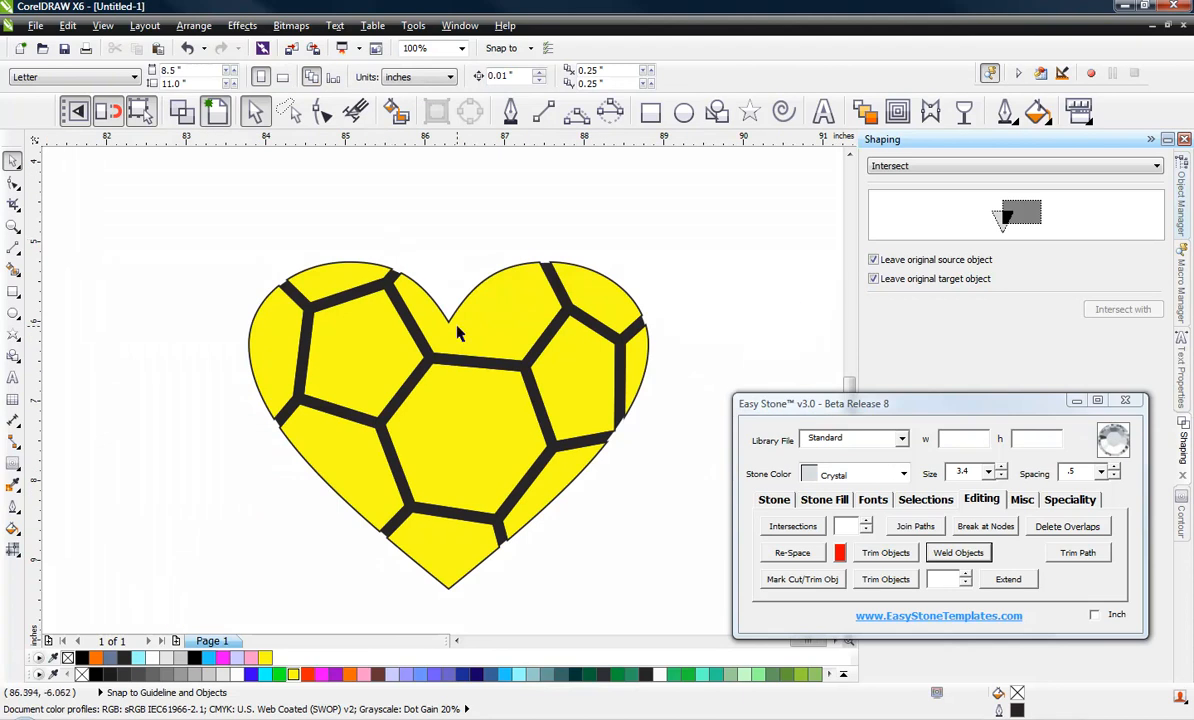
Compare filled and wireframe views of the contoured sections along the heart's right side and lower tip.
scroll(626, 396, up, 2)
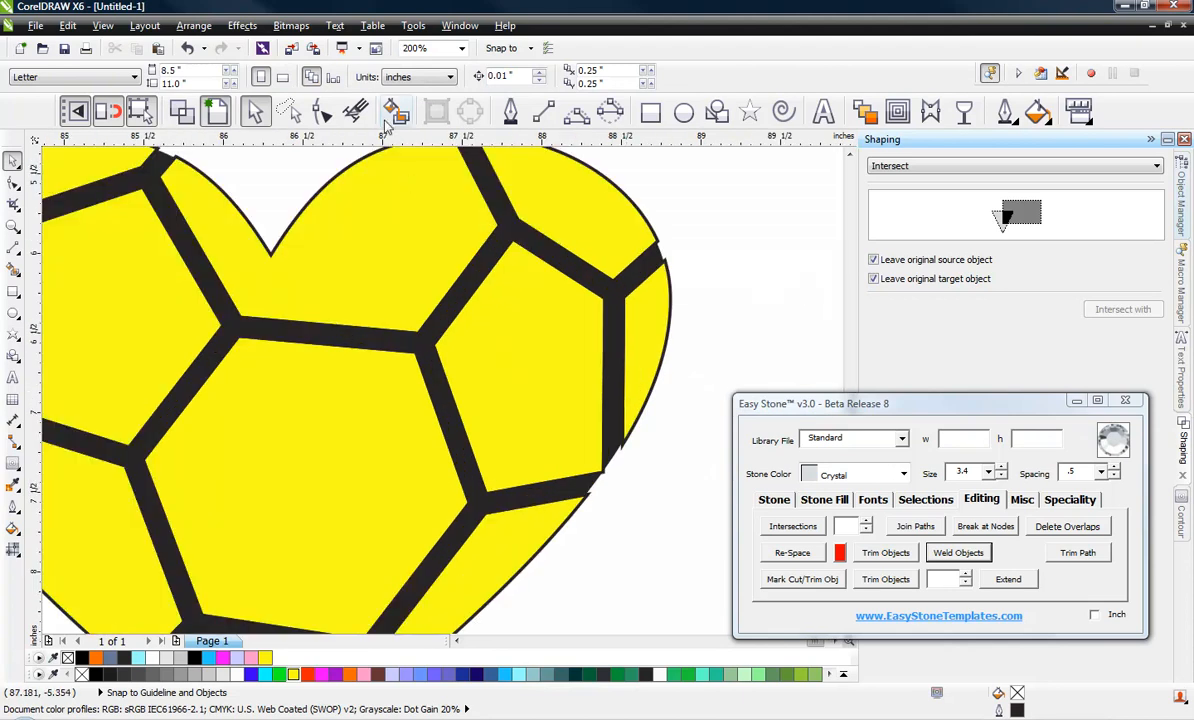
click(198, 113)
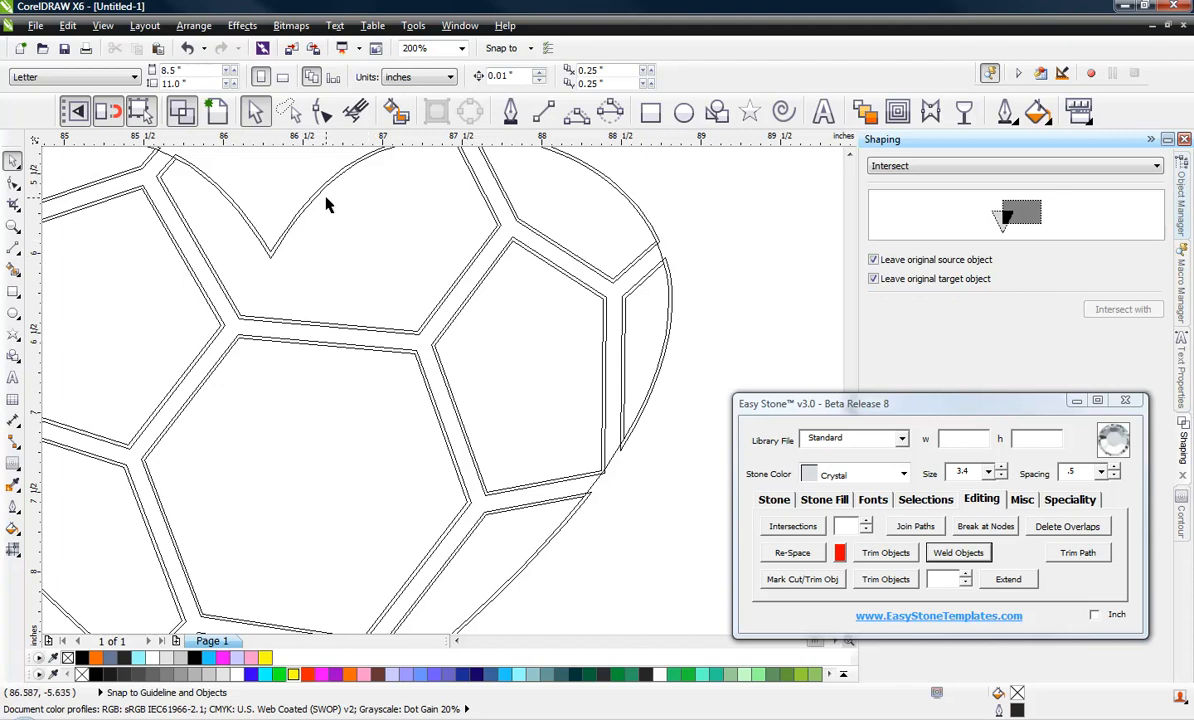
scroll(326, 204, down, 1)
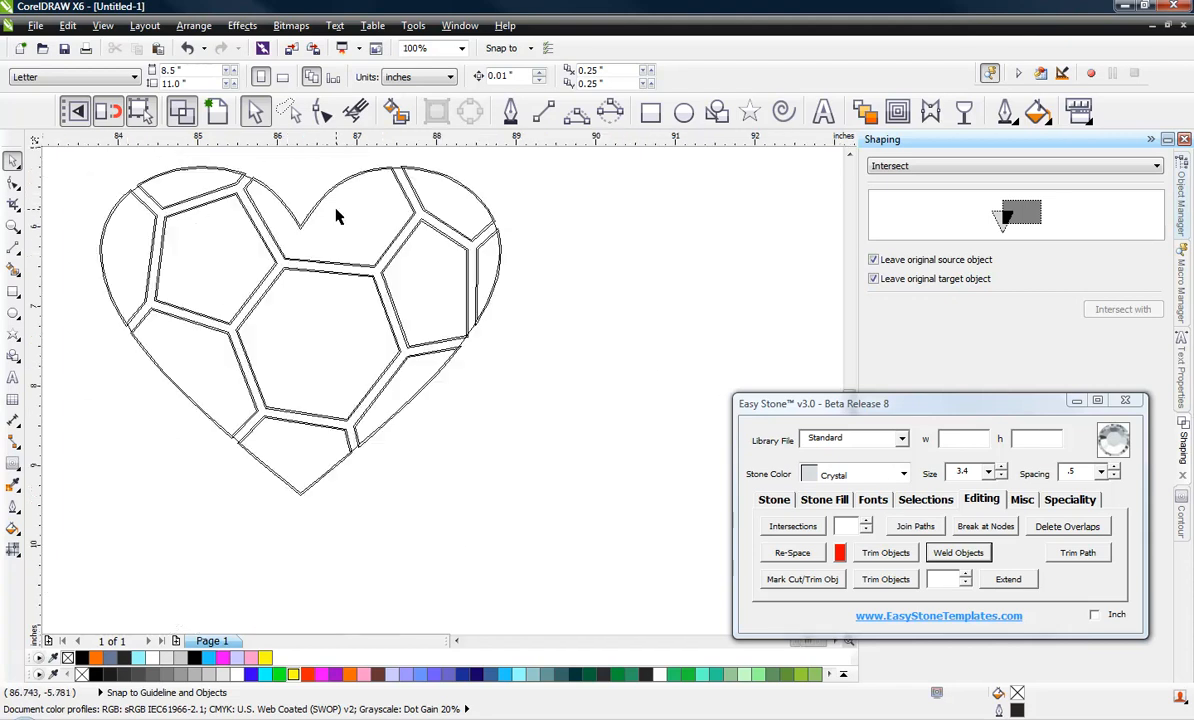
click(219, 114)
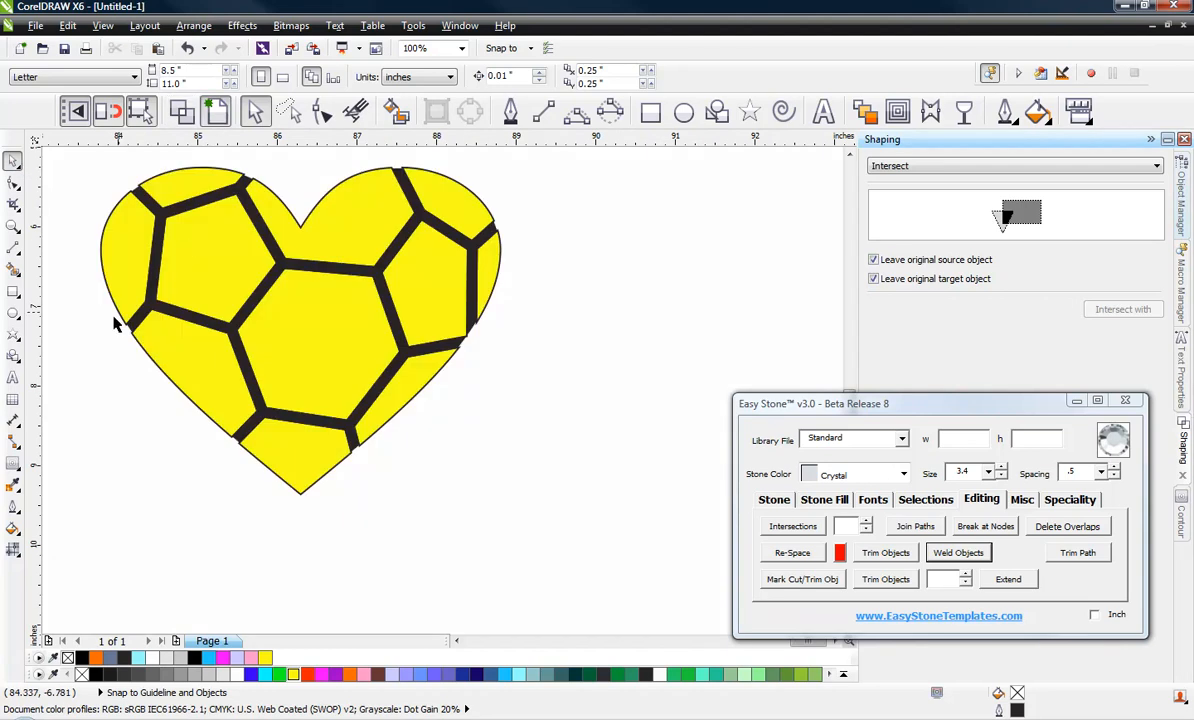
click(181, 111)
scroll(231, 491, up, 2)
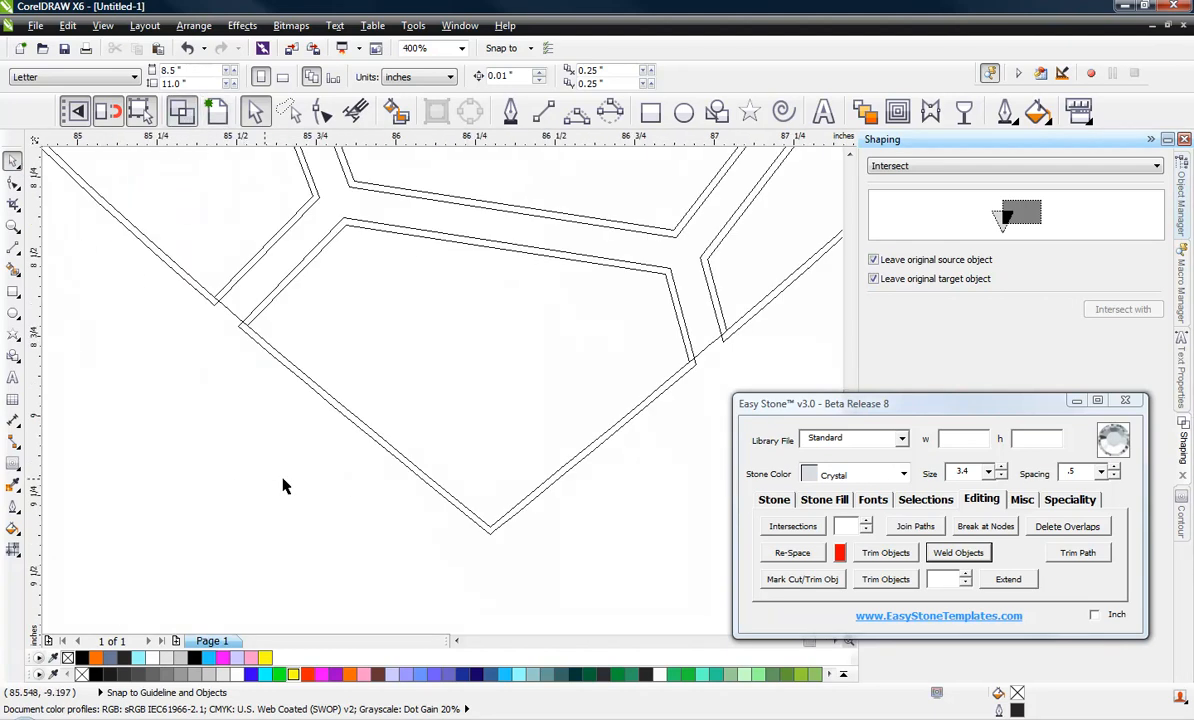
click(476, 516)
scroll(511, 501, down, 4)
click(441, 537)
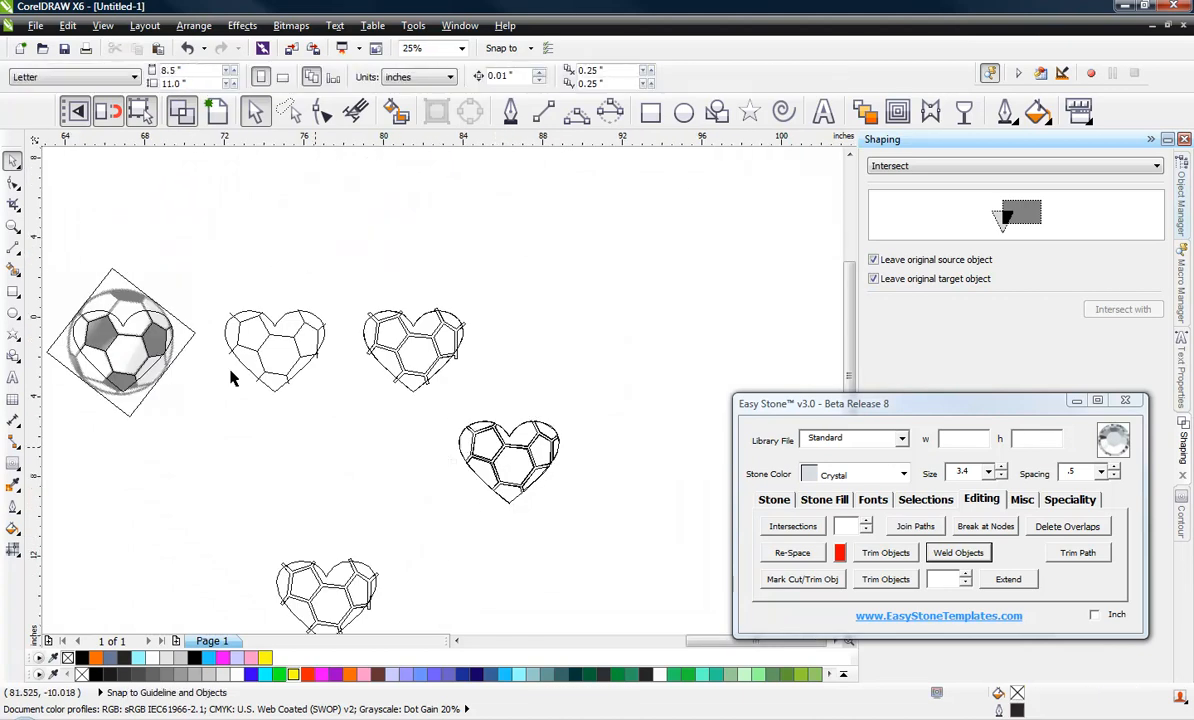
click(266, 300)
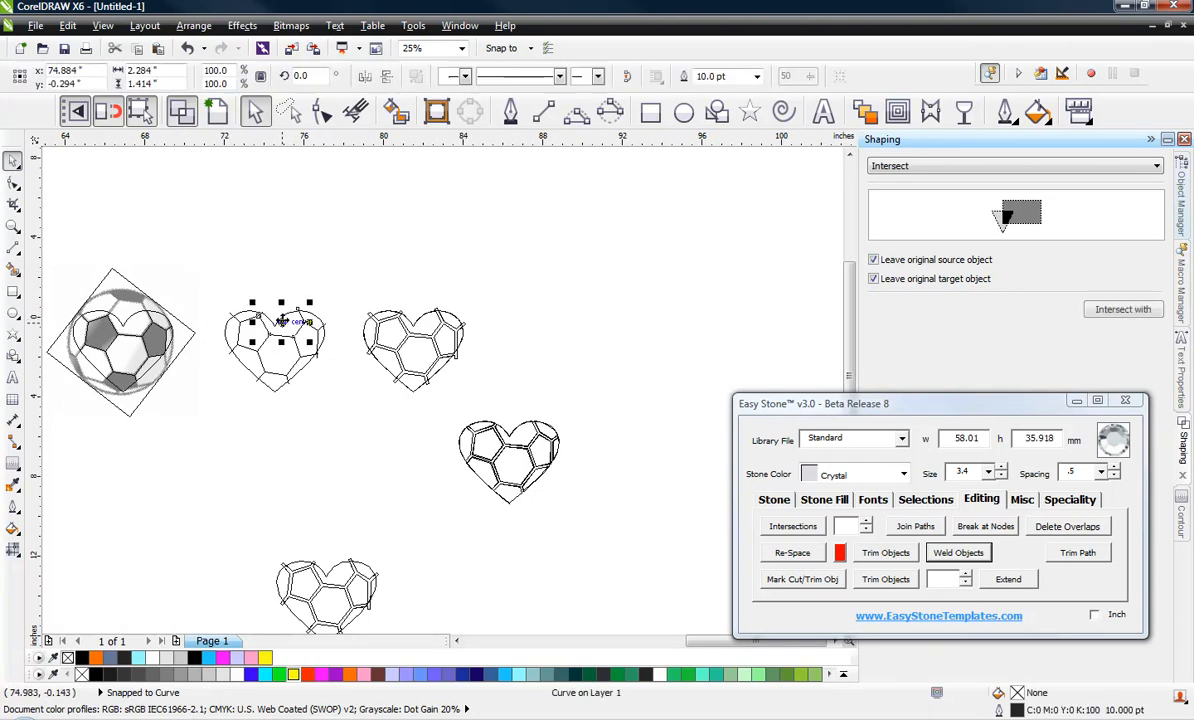
click(262, 395)
click(116, 339)
click(153, 338)
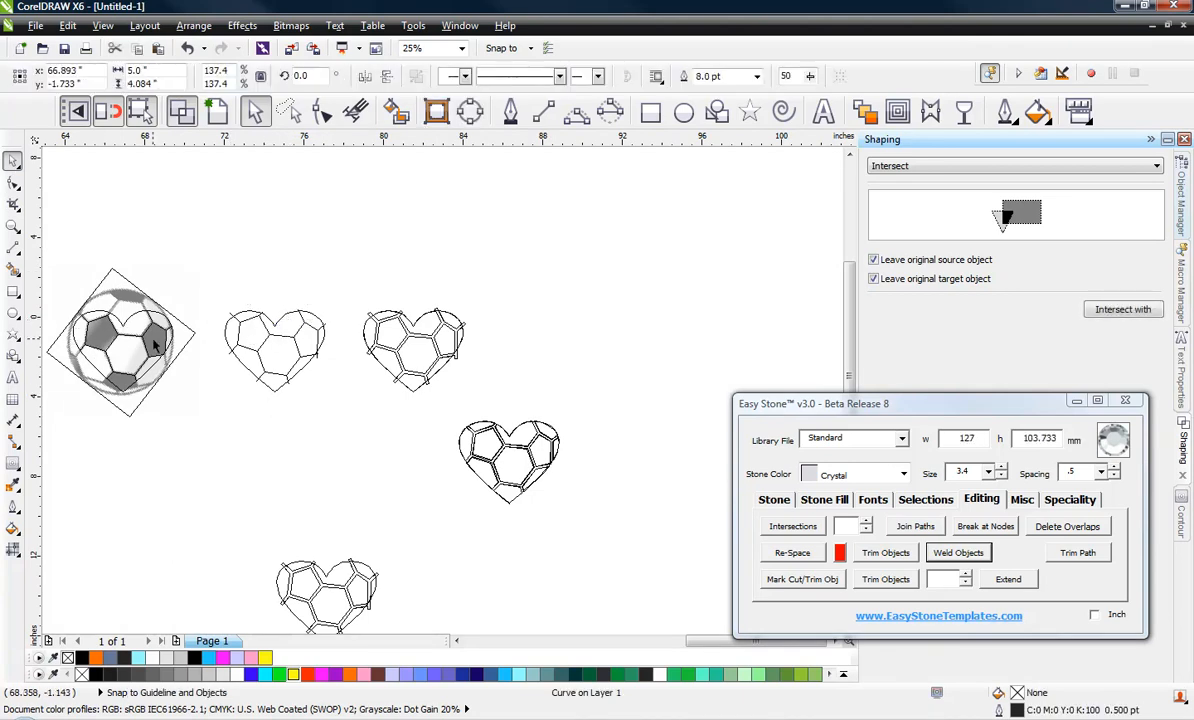
click(127, 302)
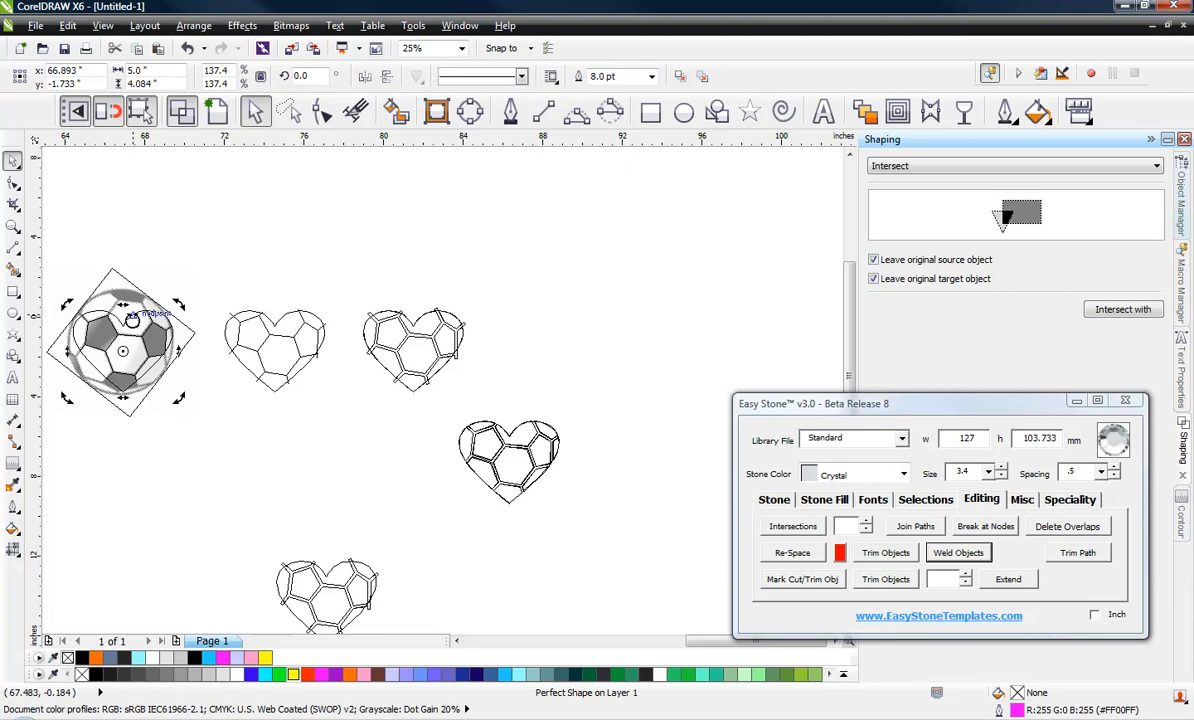
drag(183, 428, 261, 470)
key(ctrl+z)
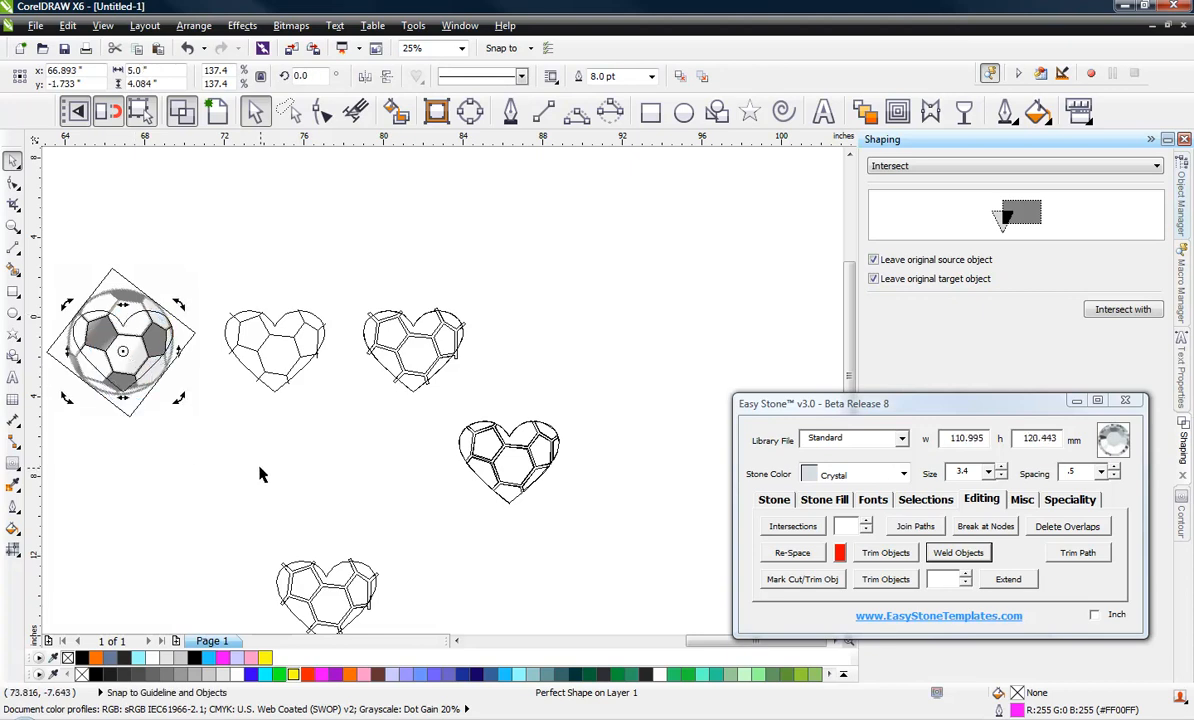
click(261, 470)
click(163, 370)
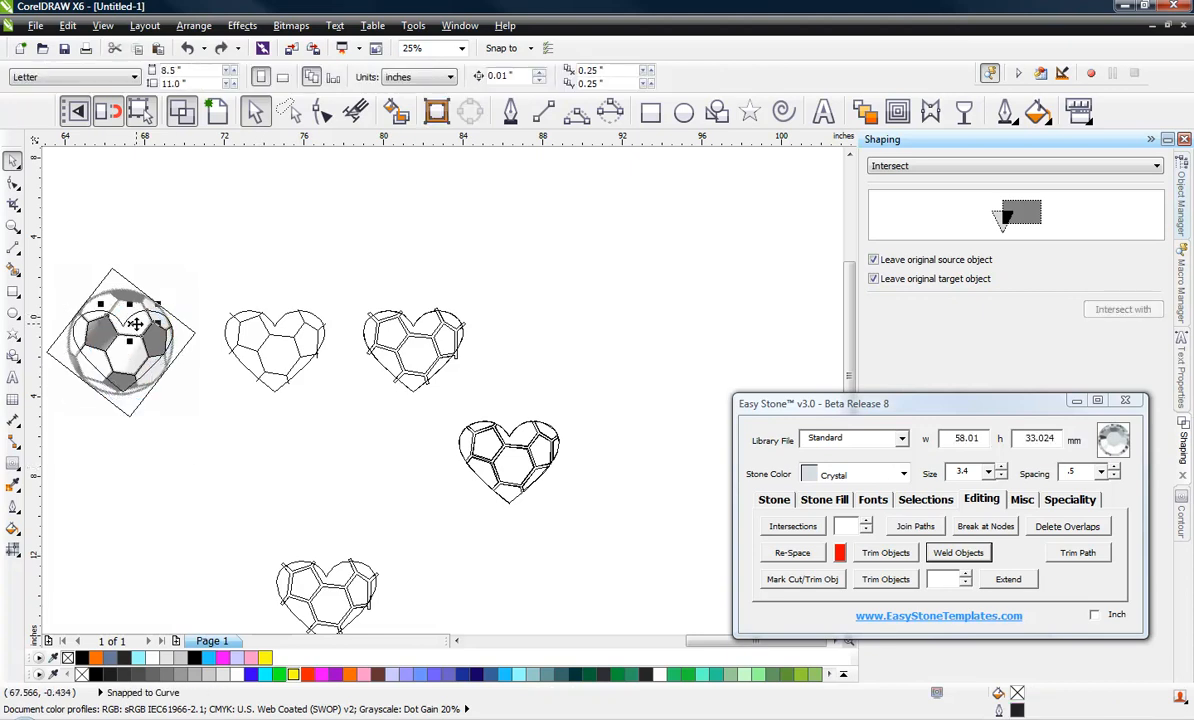
Place a copy of the plain heart outline from the soccer ball image in the empty space beside the contoured heart.
click(192, 390)
scroll(142, 350, up, 2)
drag(117, 295, 590, 487)
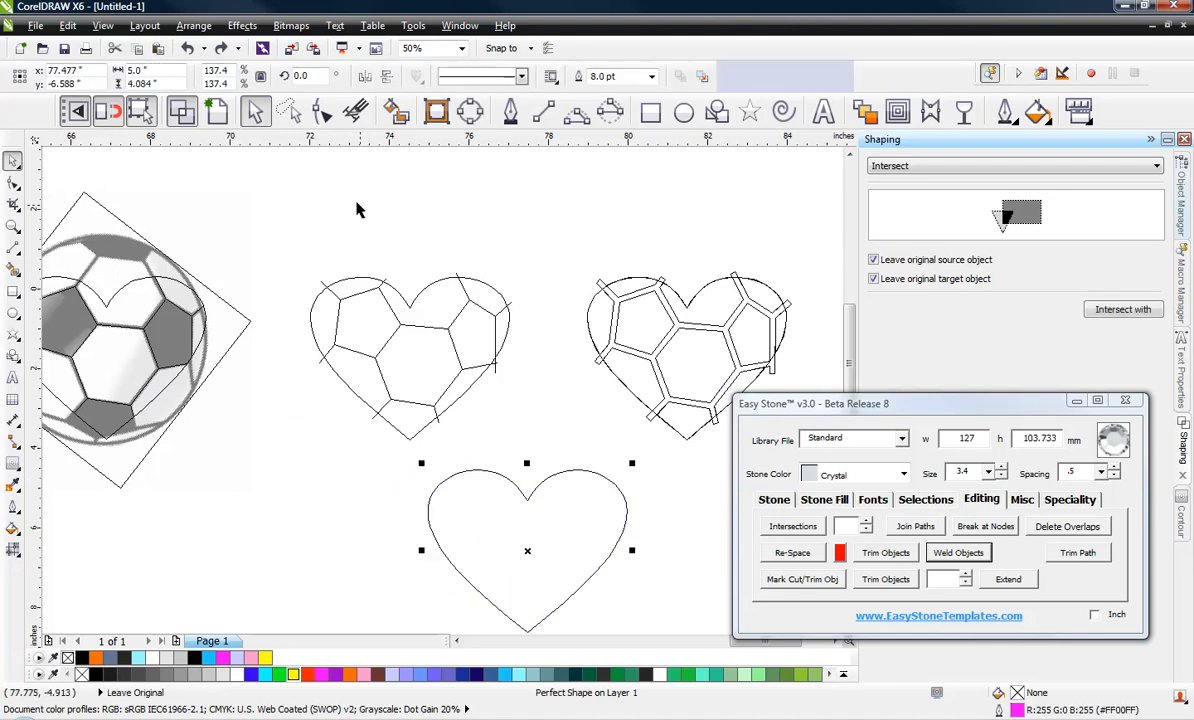
scroll(358, 252, down, 2)
scroll(661, 370, up, 2)
click(765, 301)
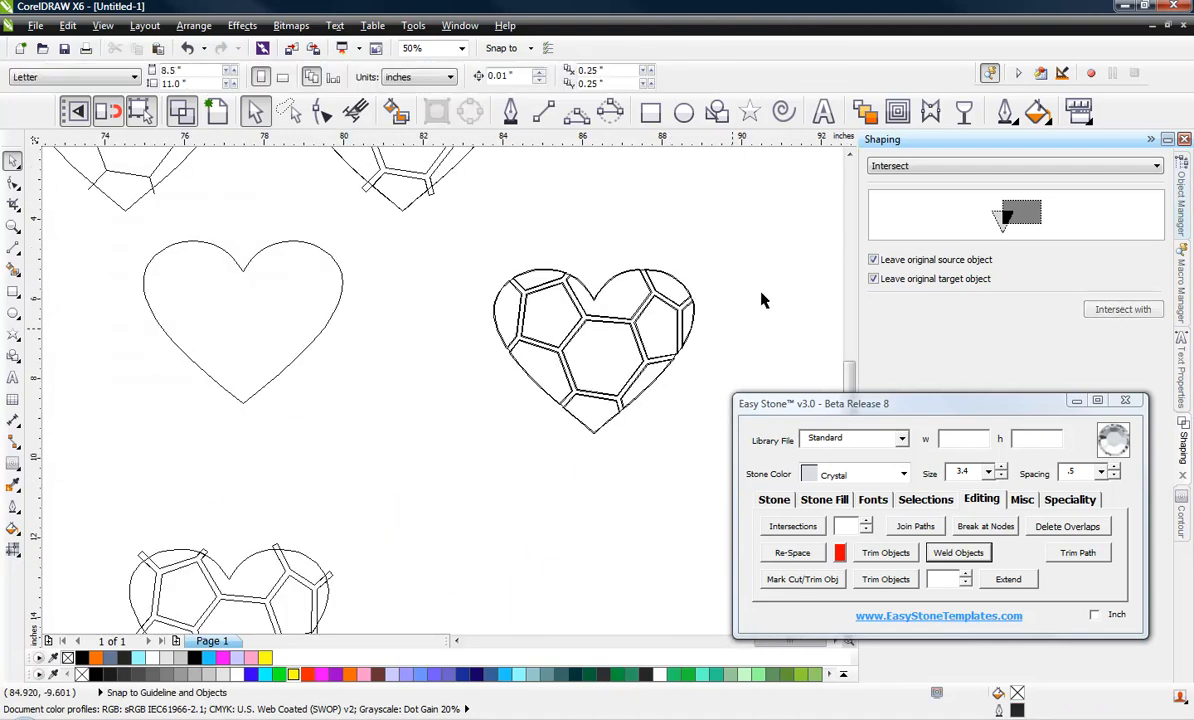
Break the contour group apart so the contour separates from the original heart sections.
scroll(690, 310, up, 2)
scroll(655, 311, up, 1)
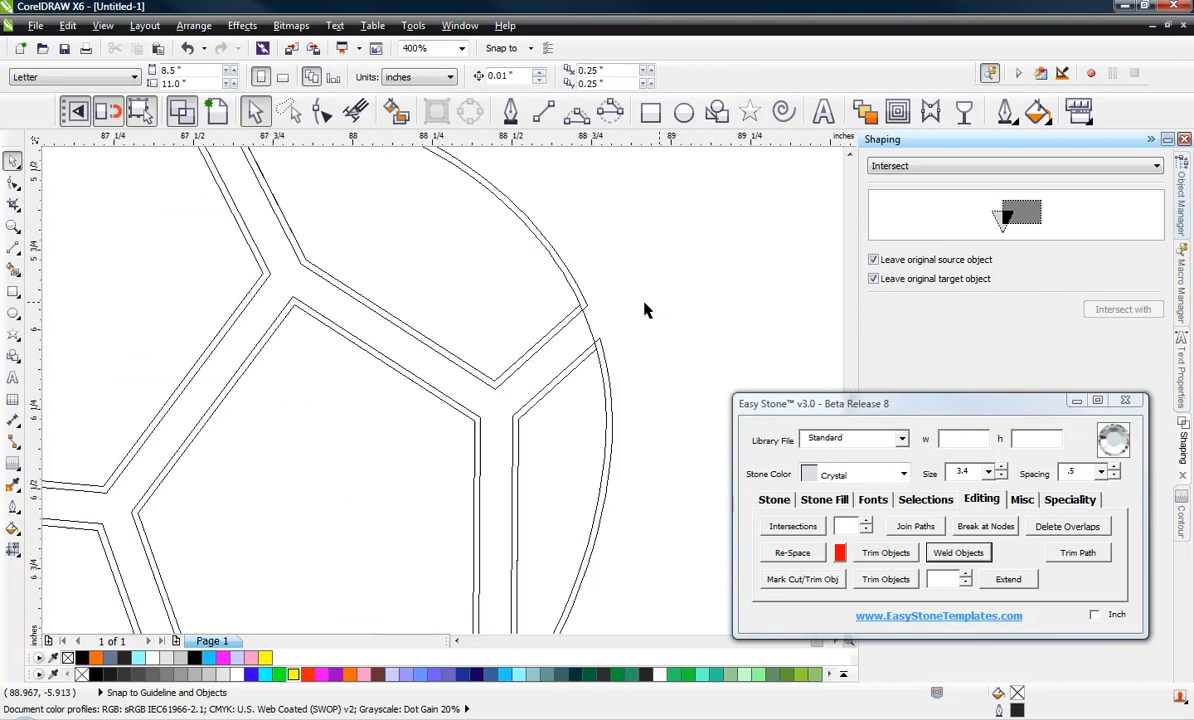
click(580, 294)
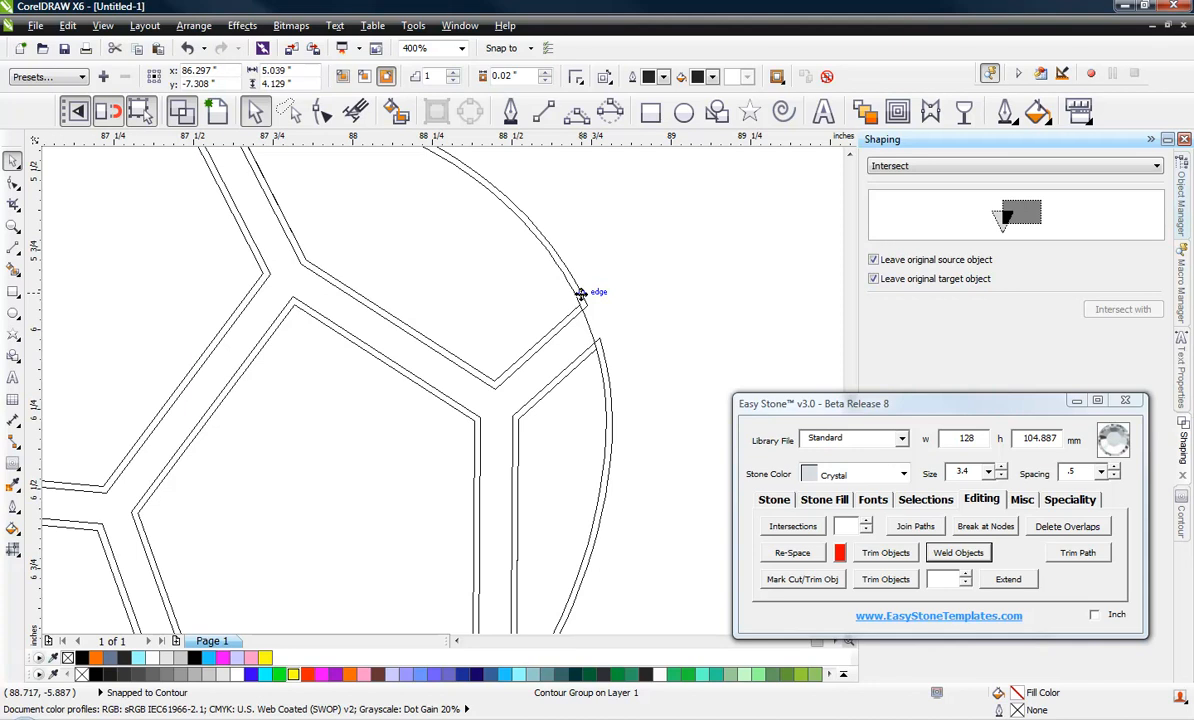
right_click(580, 294)
click(600, 301)
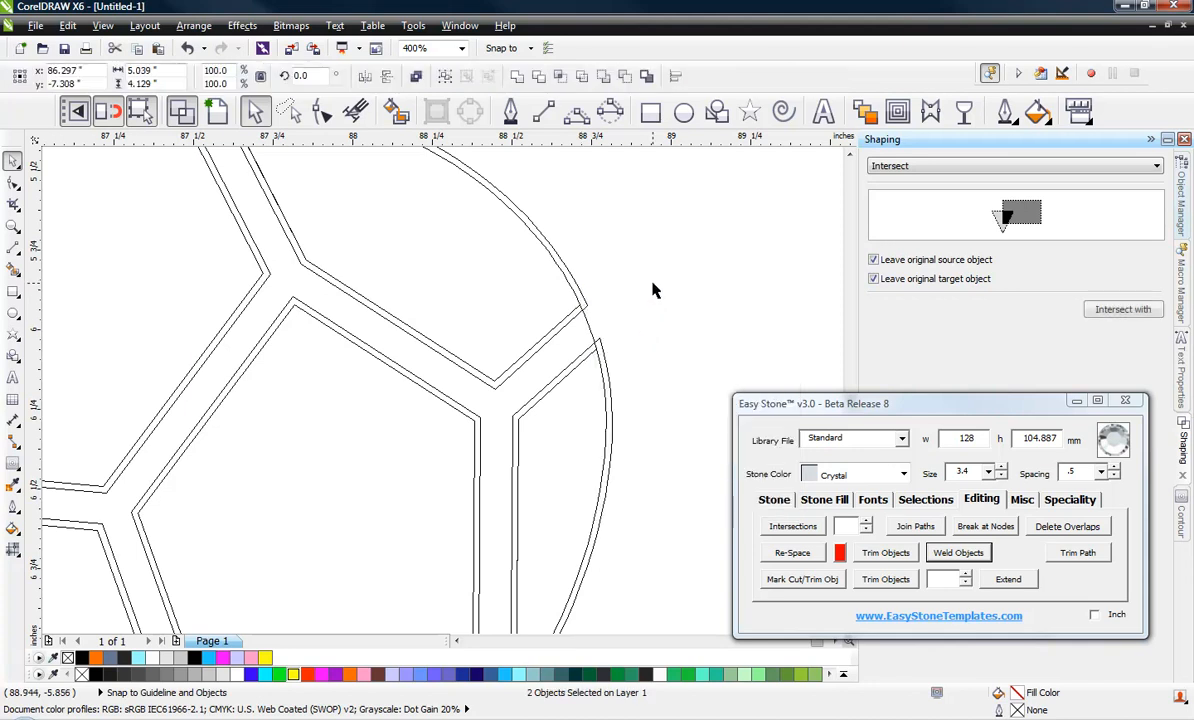
Clear the selection and switch the soccer ball hearts from wireframe back to the filled view.
click(652, 290)
scroll(669, 264, down, 2)
scroll(669, 264, down, 2)
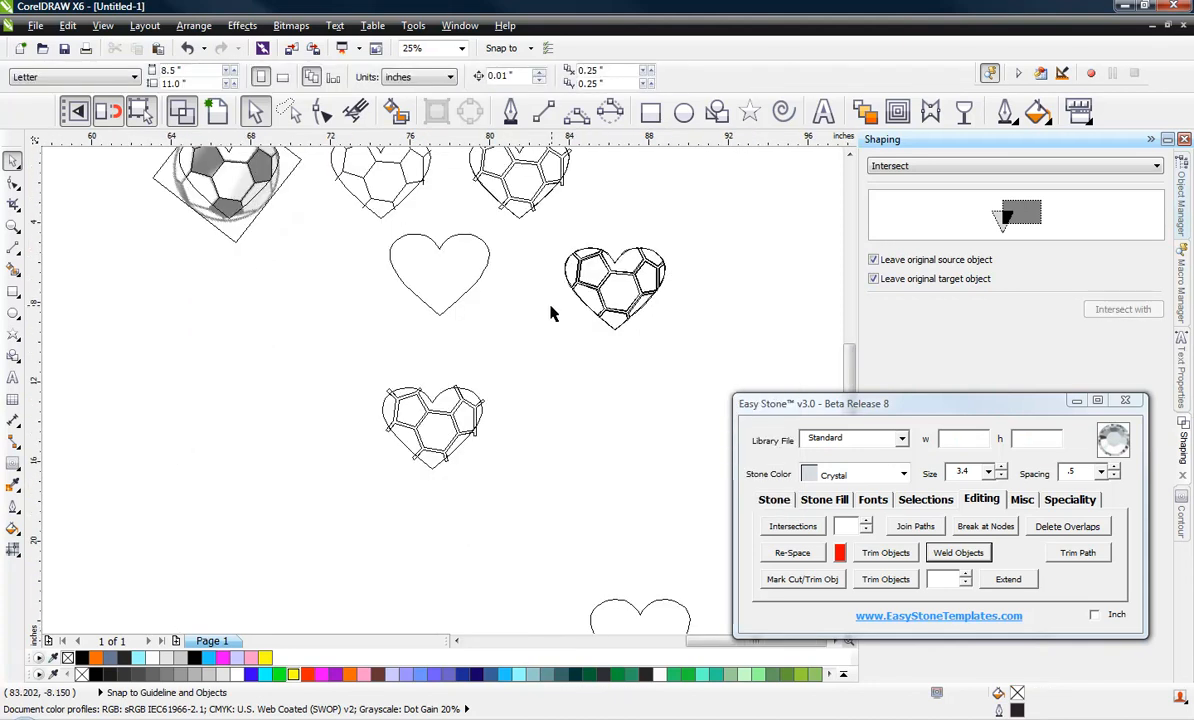
scroll(549, 313, up, 1)
click(360, 266)
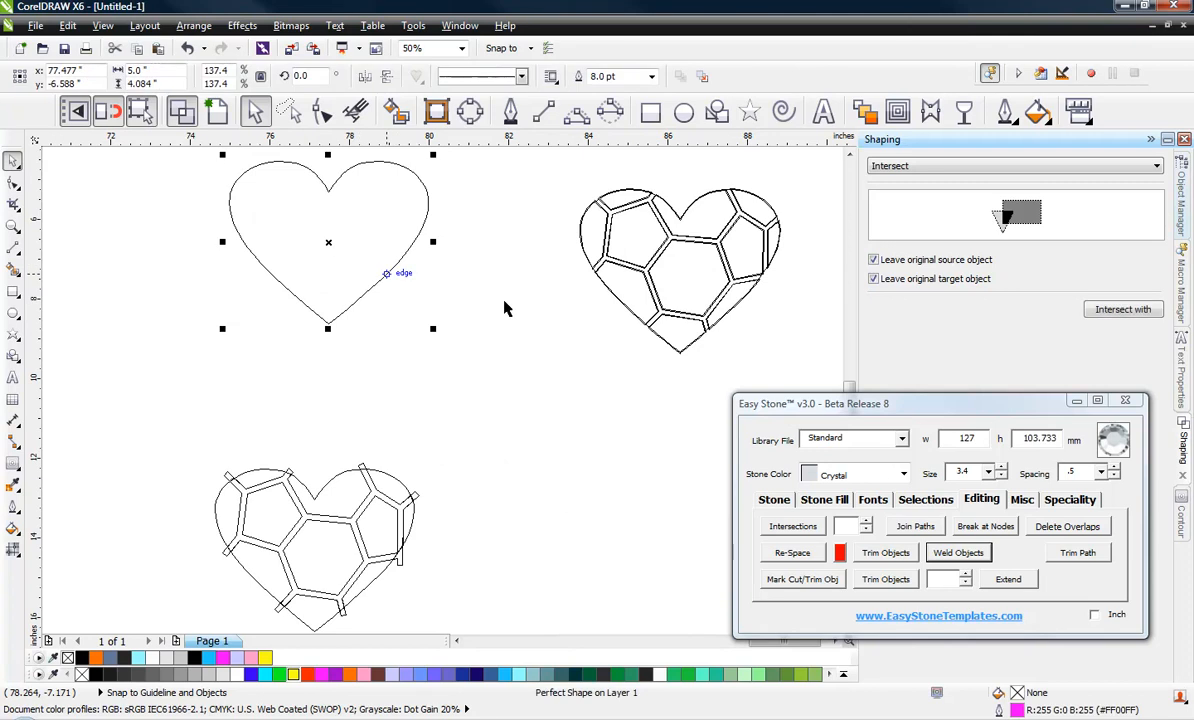
click(497, 225)
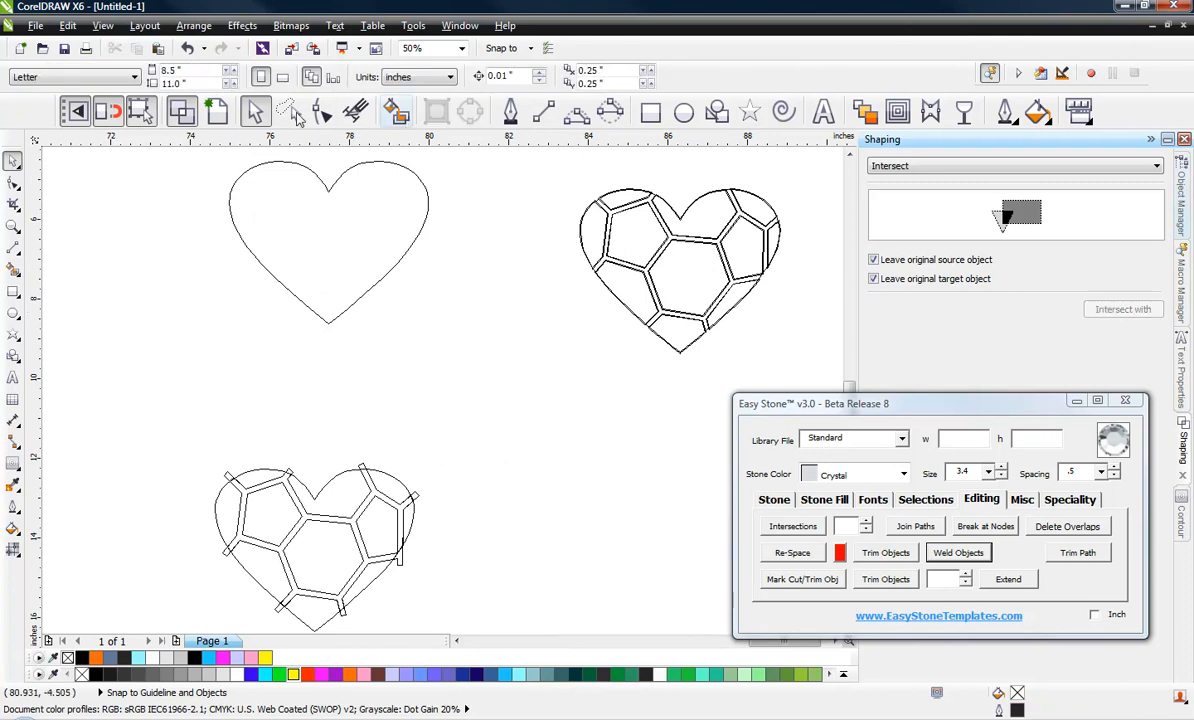
click(217, 111)
Place a horizontal and a vertical guideline crossing at the lower tip of the yellow original heart sections.
scroll(485, 301, down, 1)
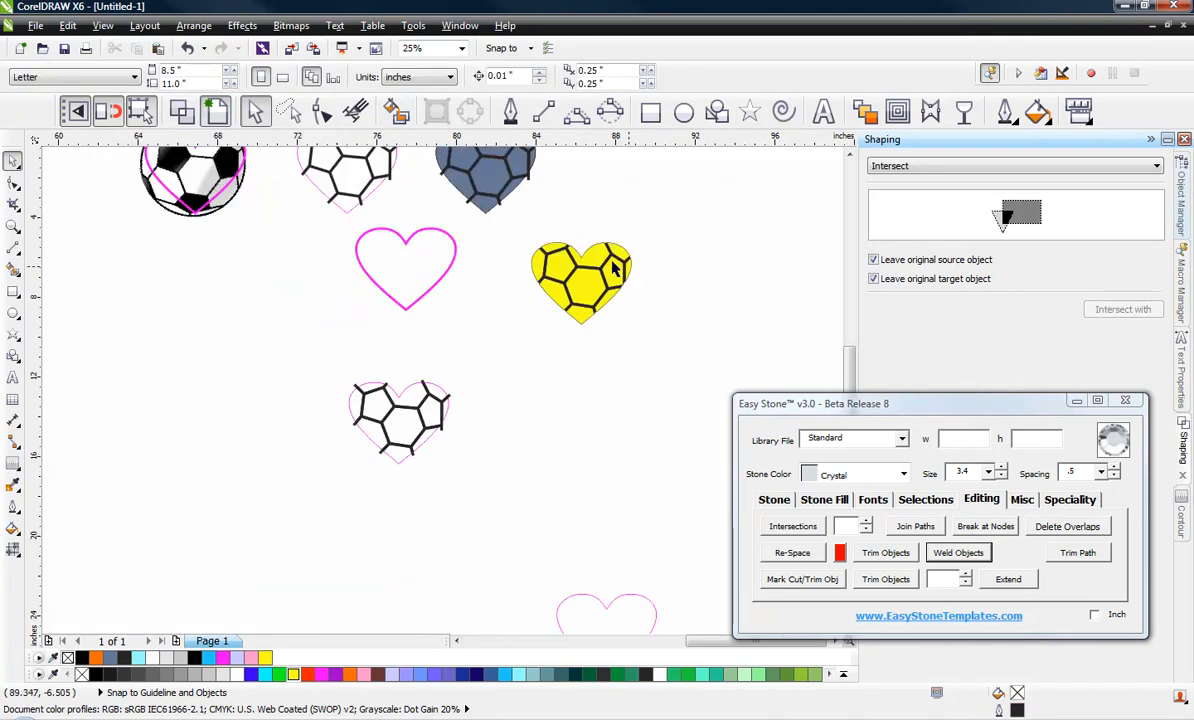
scroll(613, 268, up, 2)
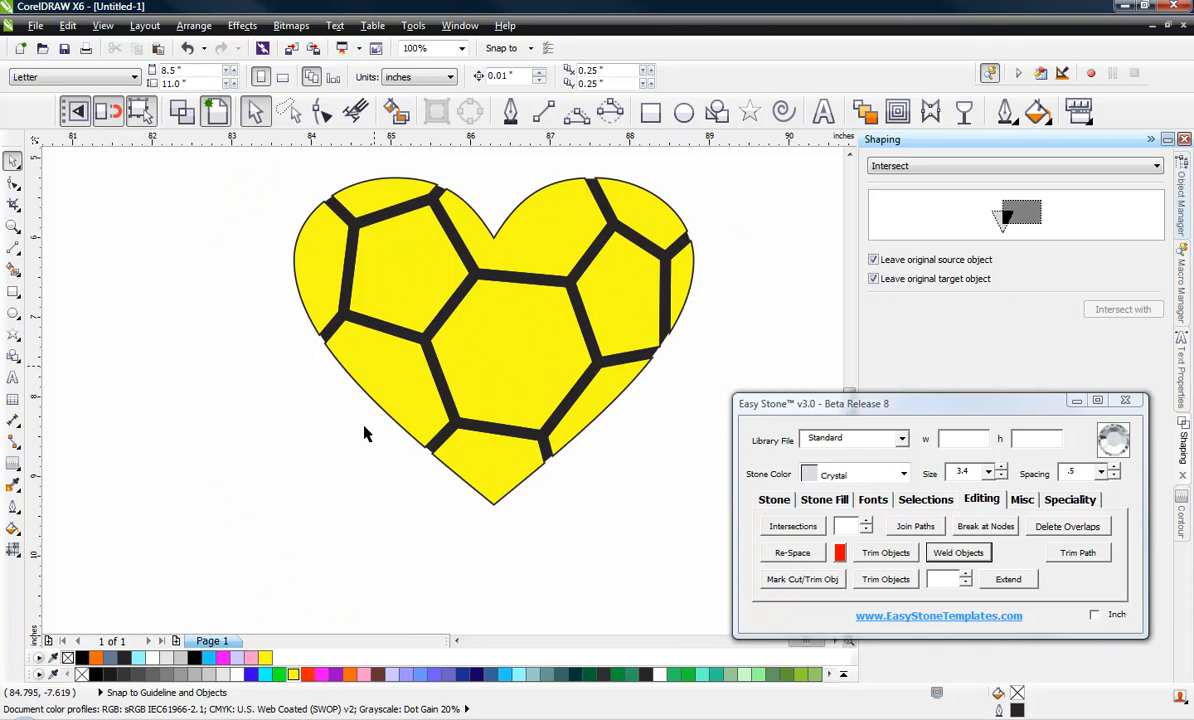
scroll(512, 502, up, 1)
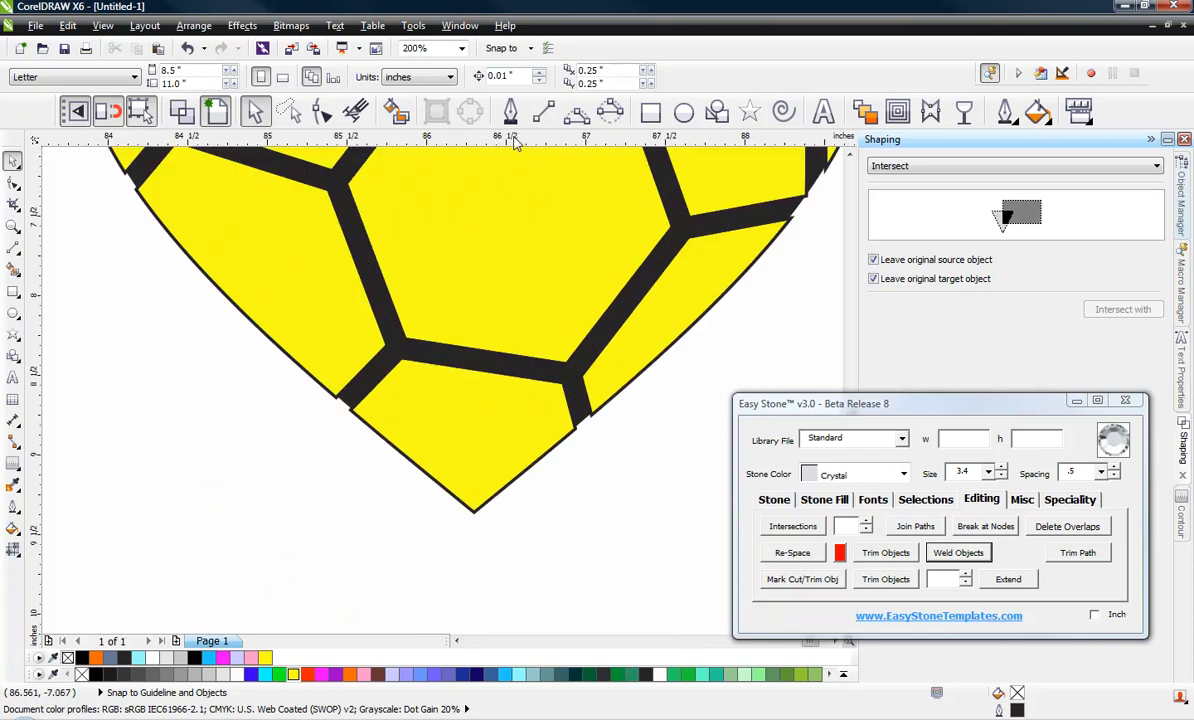
drag(484, 137, 475, 509)
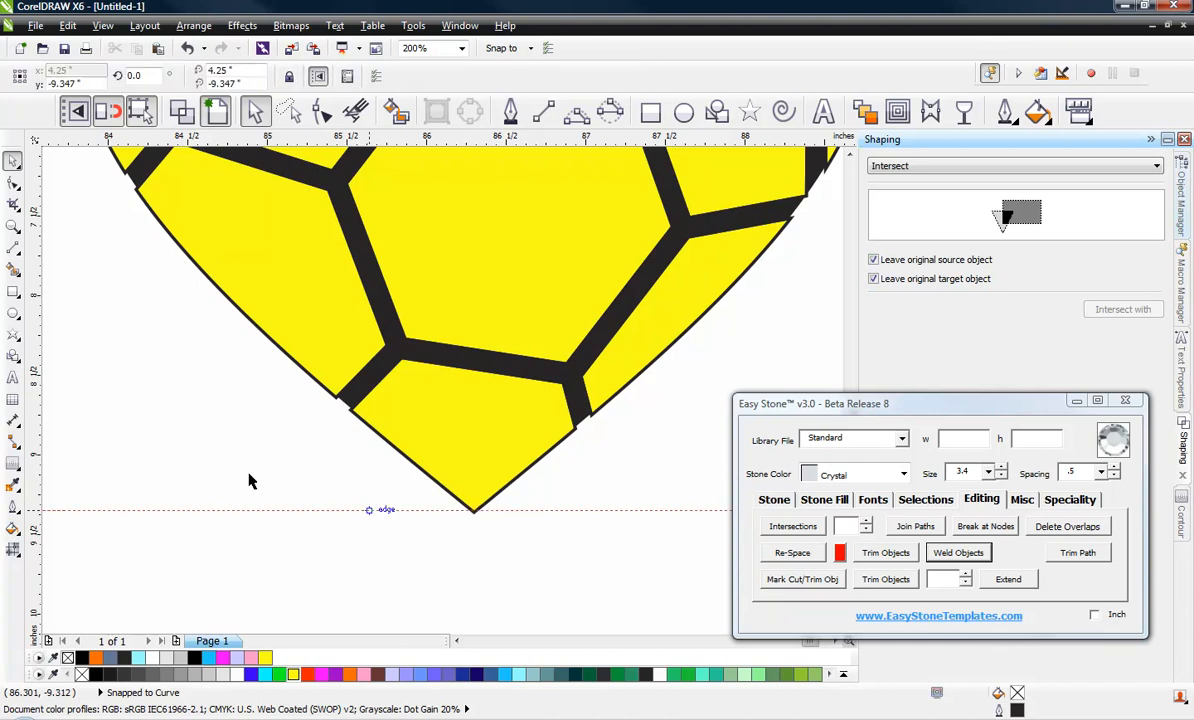
drag(44, 492, 475, 509)
scroll(475, 509, up, 4)
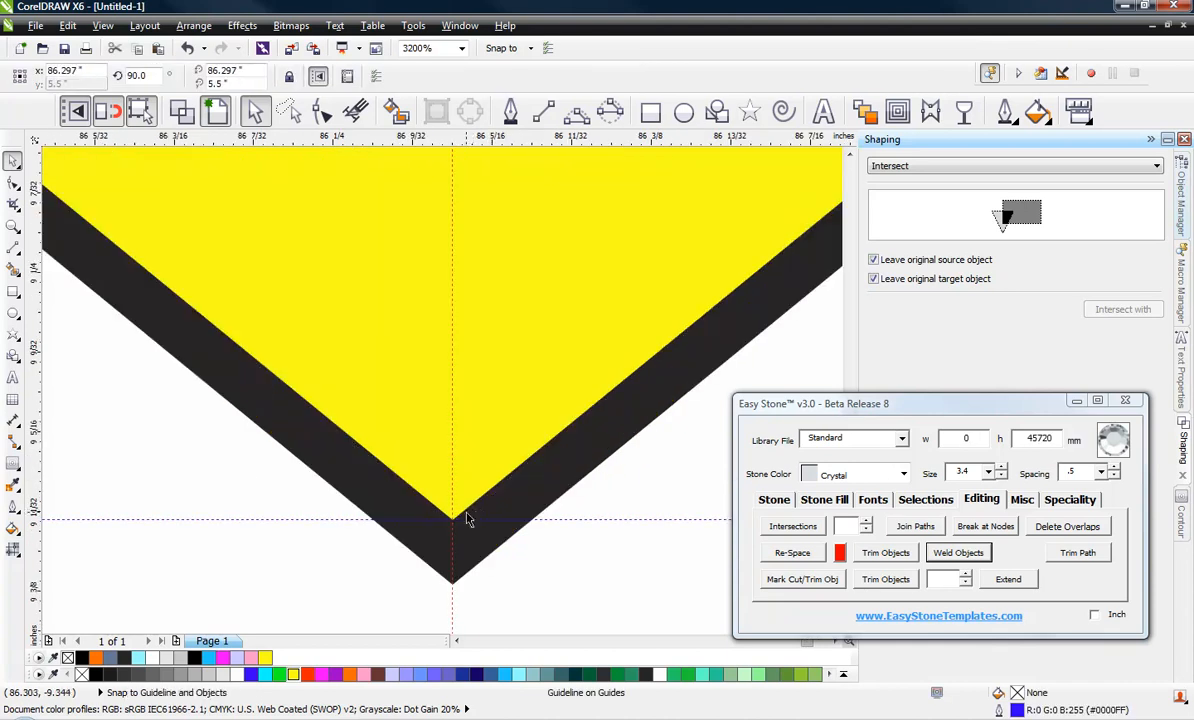
Delete the original yellow heart sections and fill the remaining black contour sections with yellow.
scroll(477, 507, down, 6)
scroll(482, 474, up, 2)
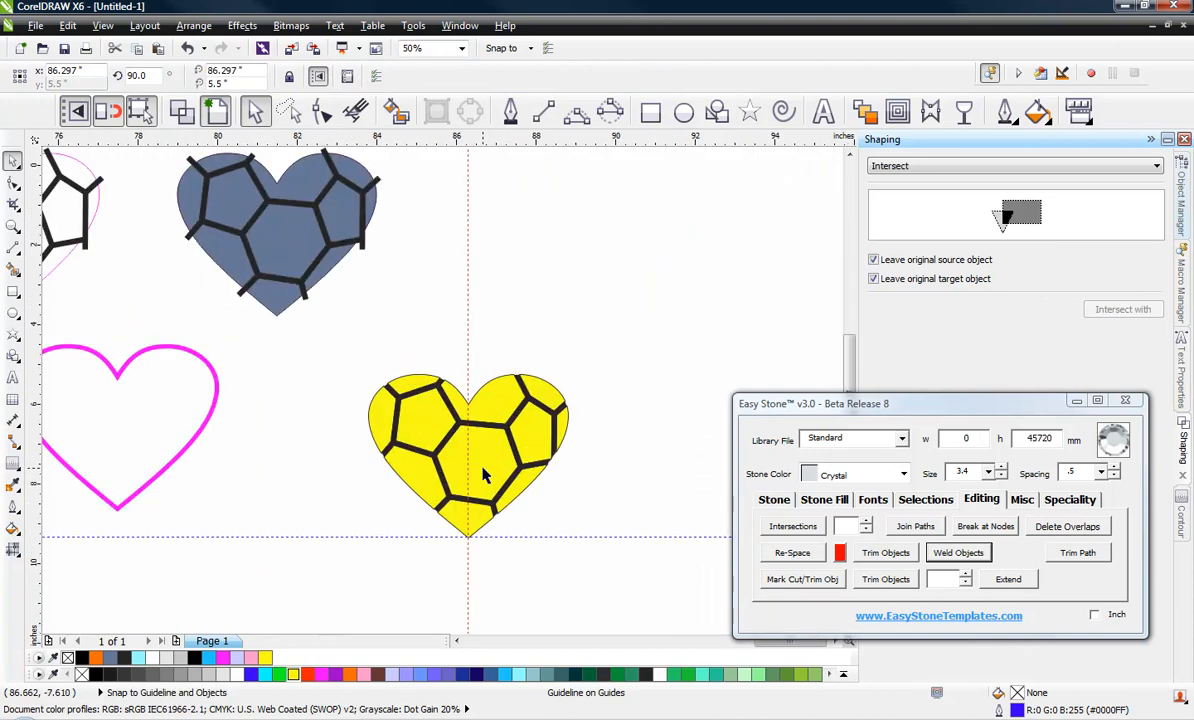
click(482, 466)
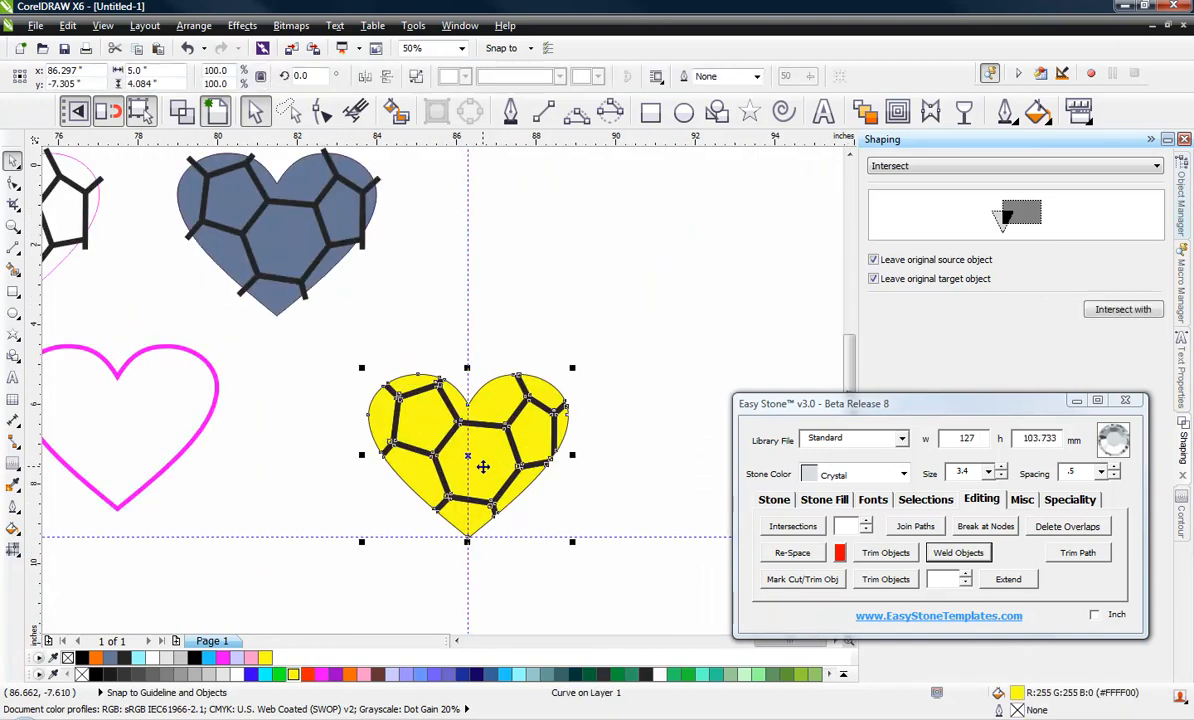
key(Delete)
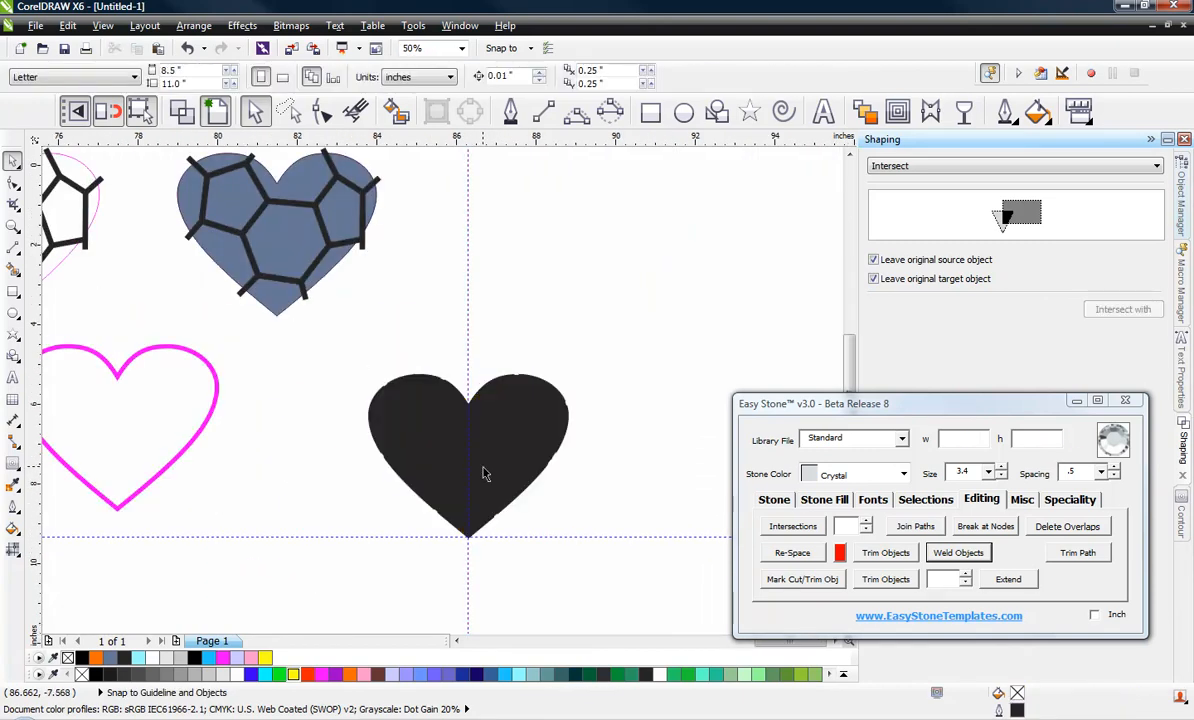
click(553, 390)
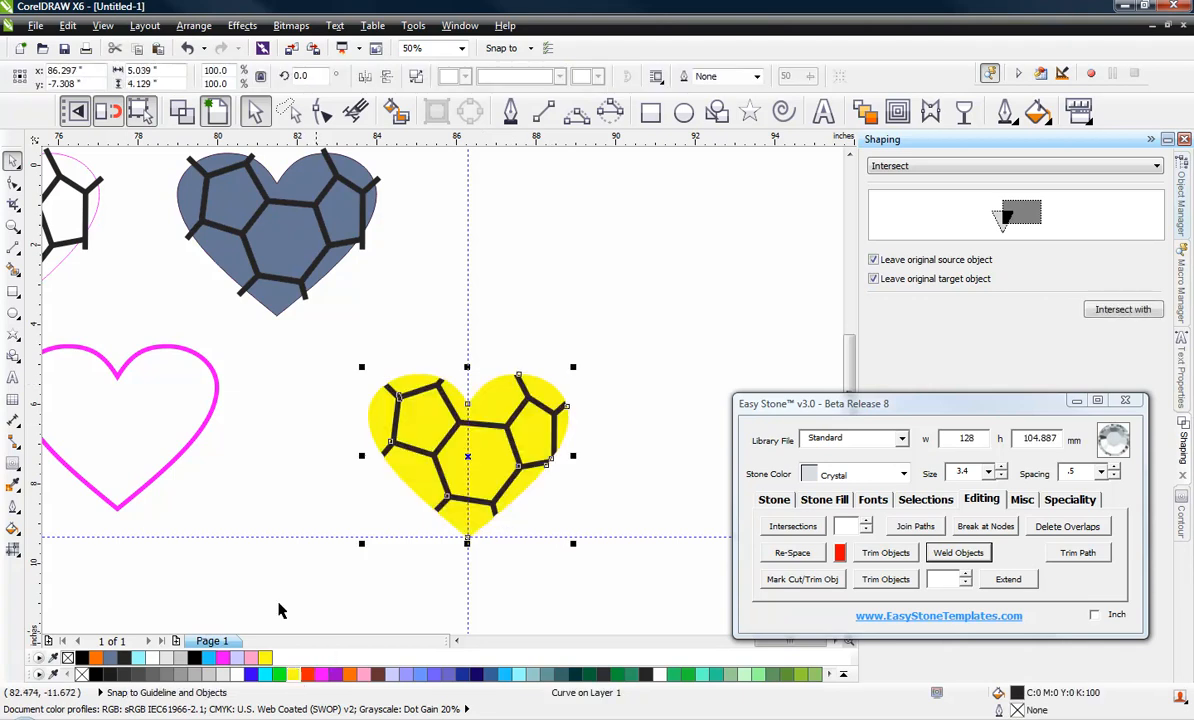
key(ctrl+z)
click(326, 620)
Move the hairline plain heart outline onto the yellow heart, snapping its lower tip to the guideline intersection.
scroll(535, 440, up, 3)
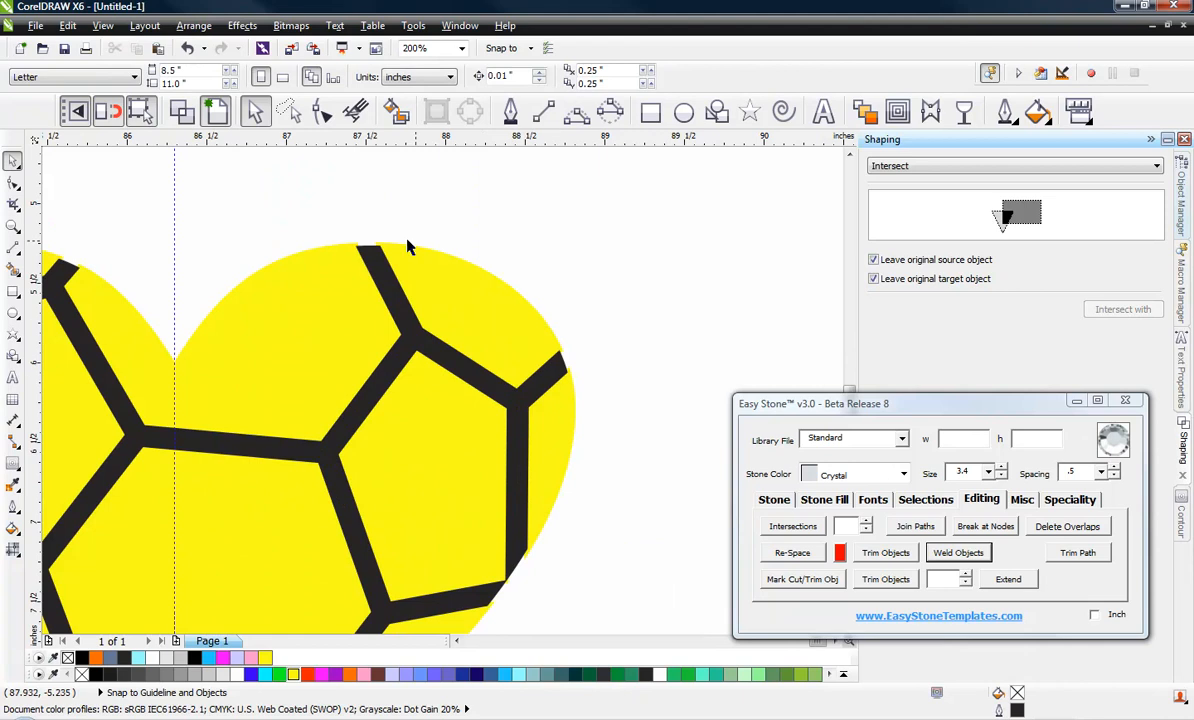
scroll(380, 248, up, 3)
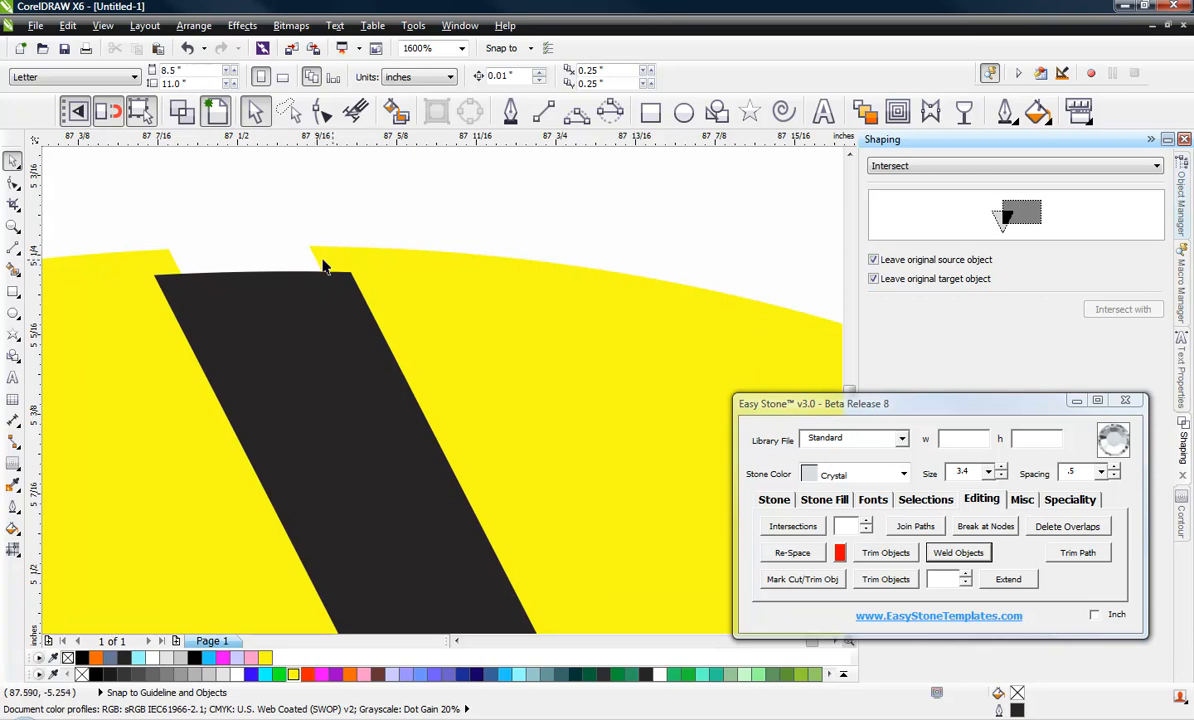
scroll(505, 234, down, 3)
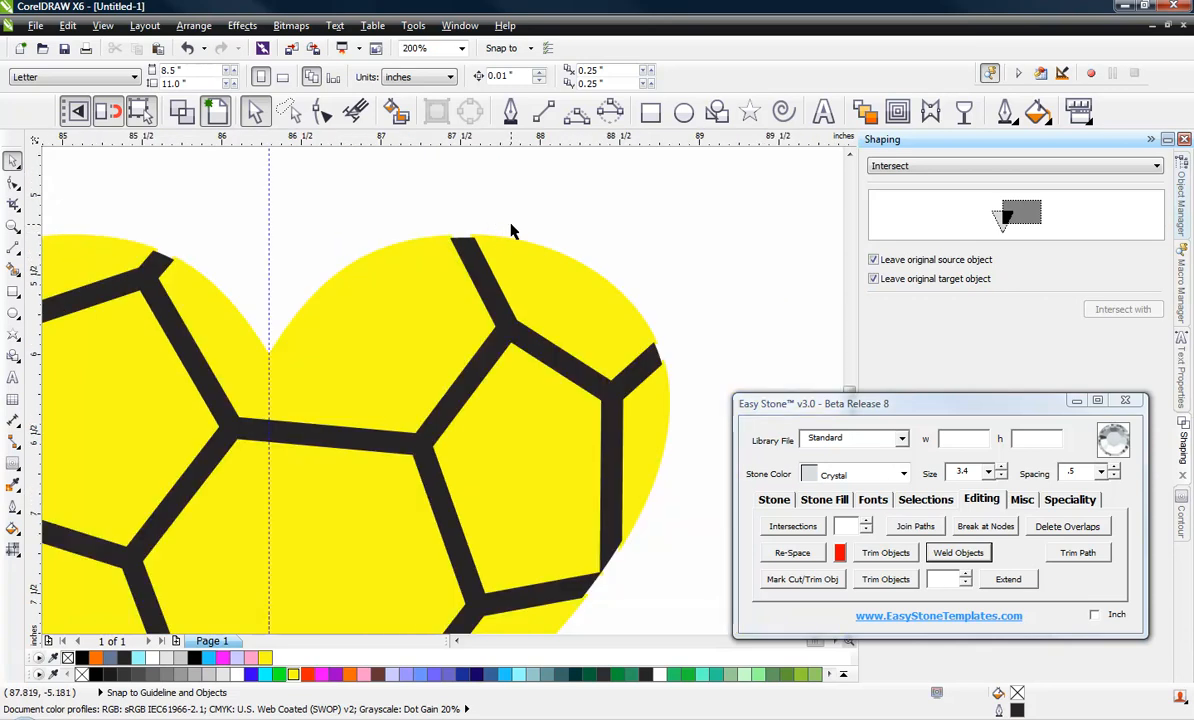
scroll(488, 199, down, 2)
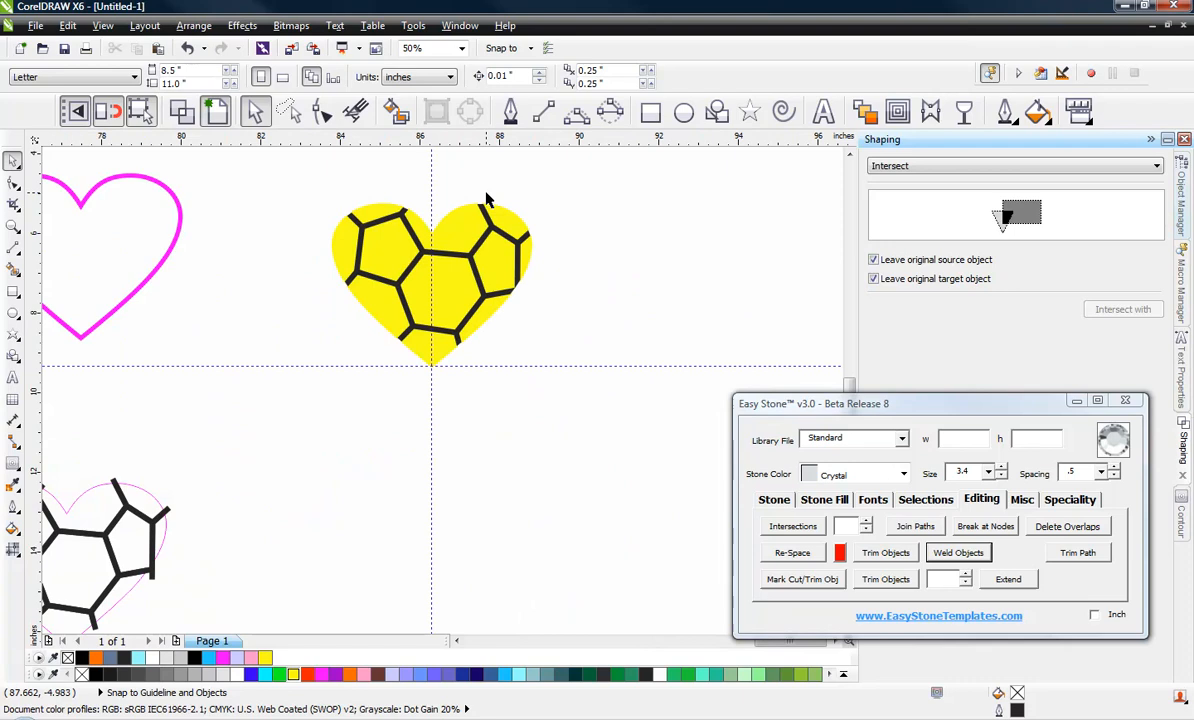
click(168, 267)
scroll(298, 296, down, 2)
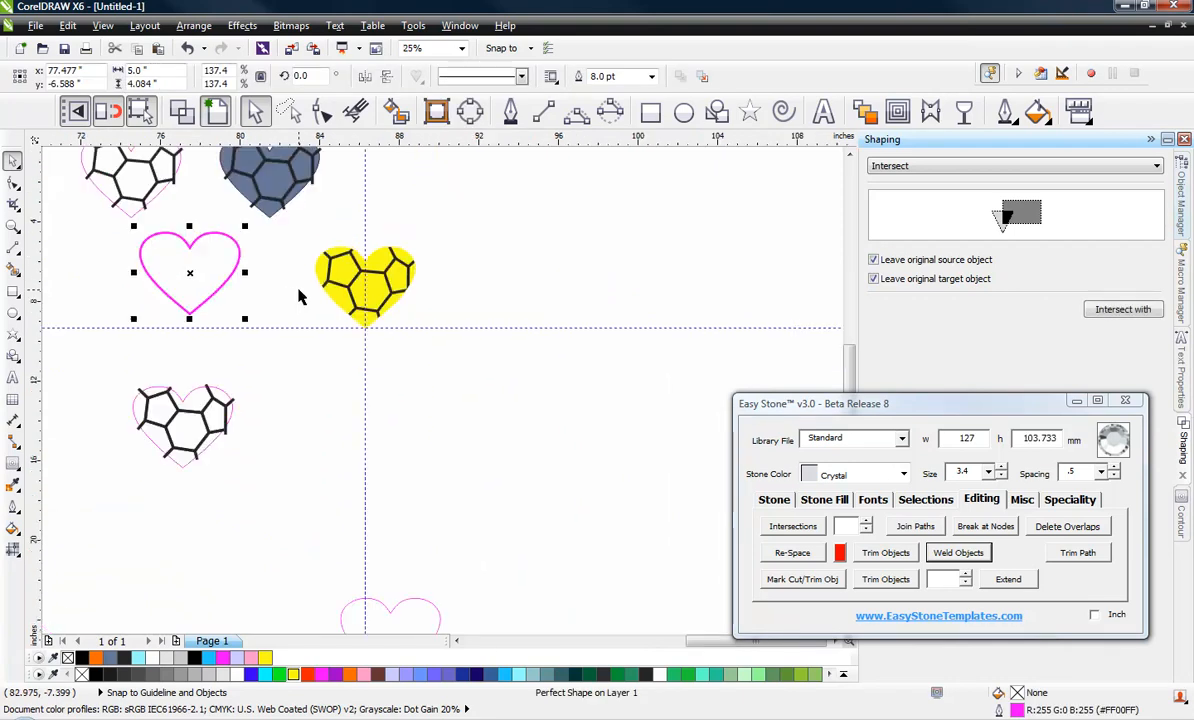
scroll(321, 430, up, 1)
click(357, 546)
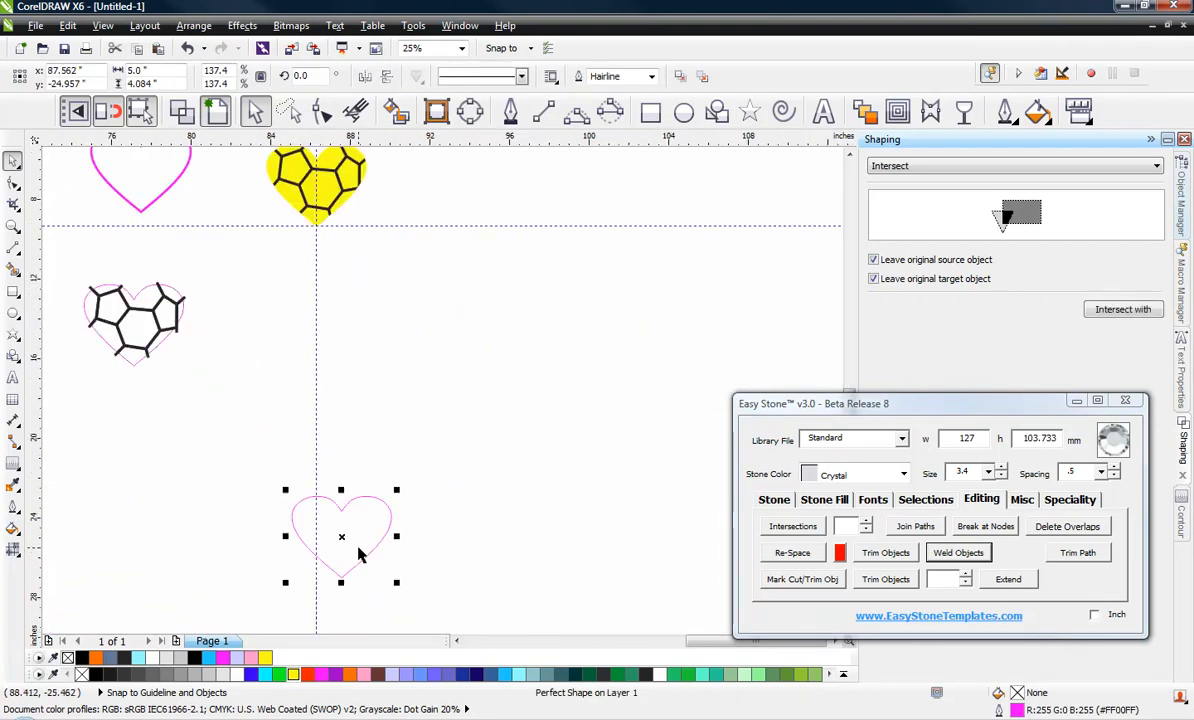
drag(360, 495, 410, 193)
scroll(310, 207, up, 1)
scroll(401, 279, up, 1)
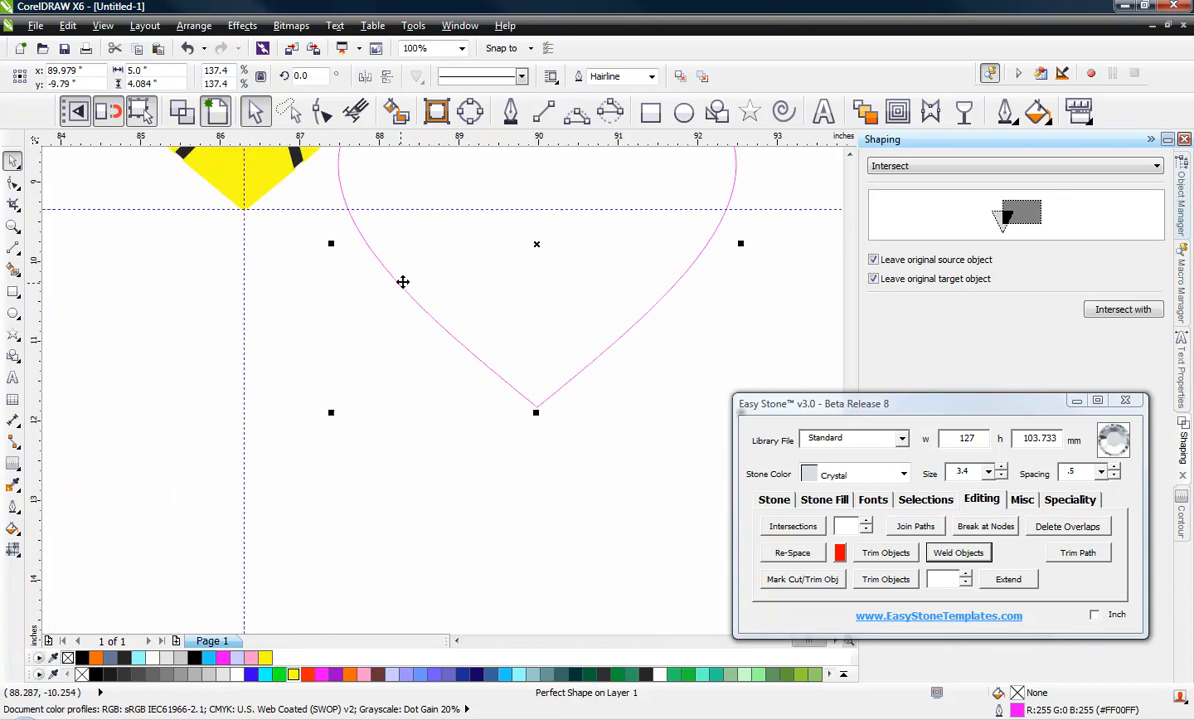
drag(536, 407, 244, 208)
scroll(244, 208, up, 6)
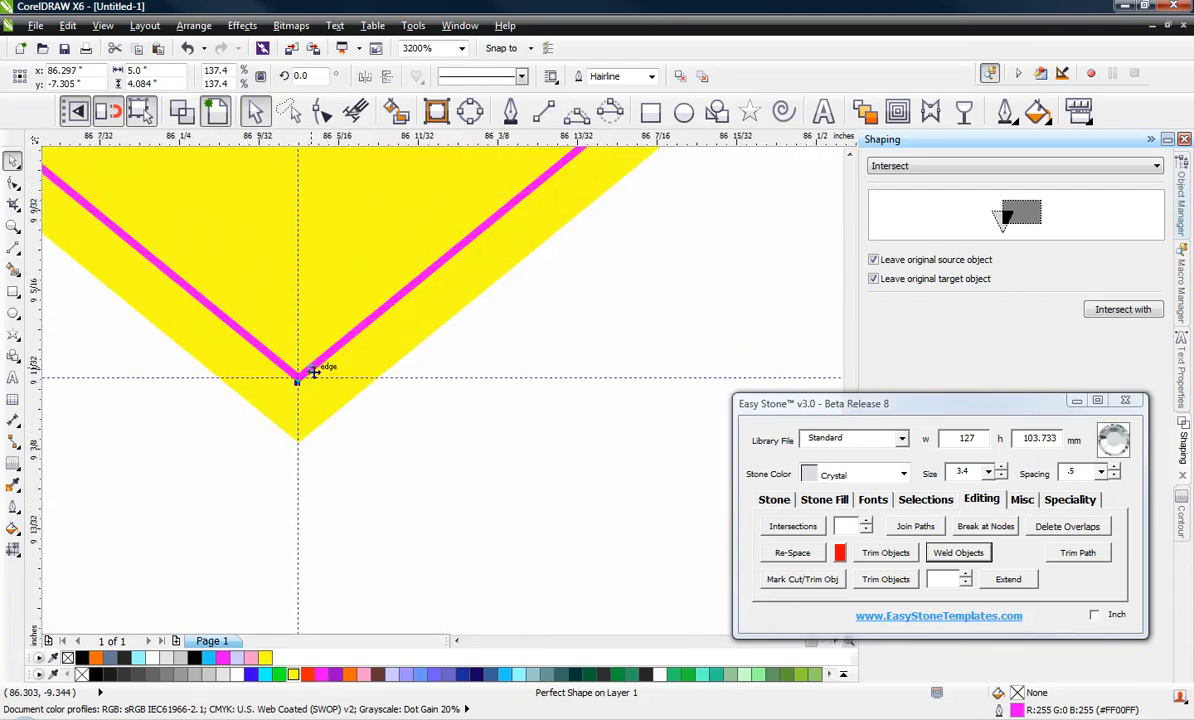
Examine how the aligned heart outline meets the overhanging yellow sections at the cleft and the upper seam ends.
scroll(295, 386, down, 8)
scroll(370, 474, up, 3)
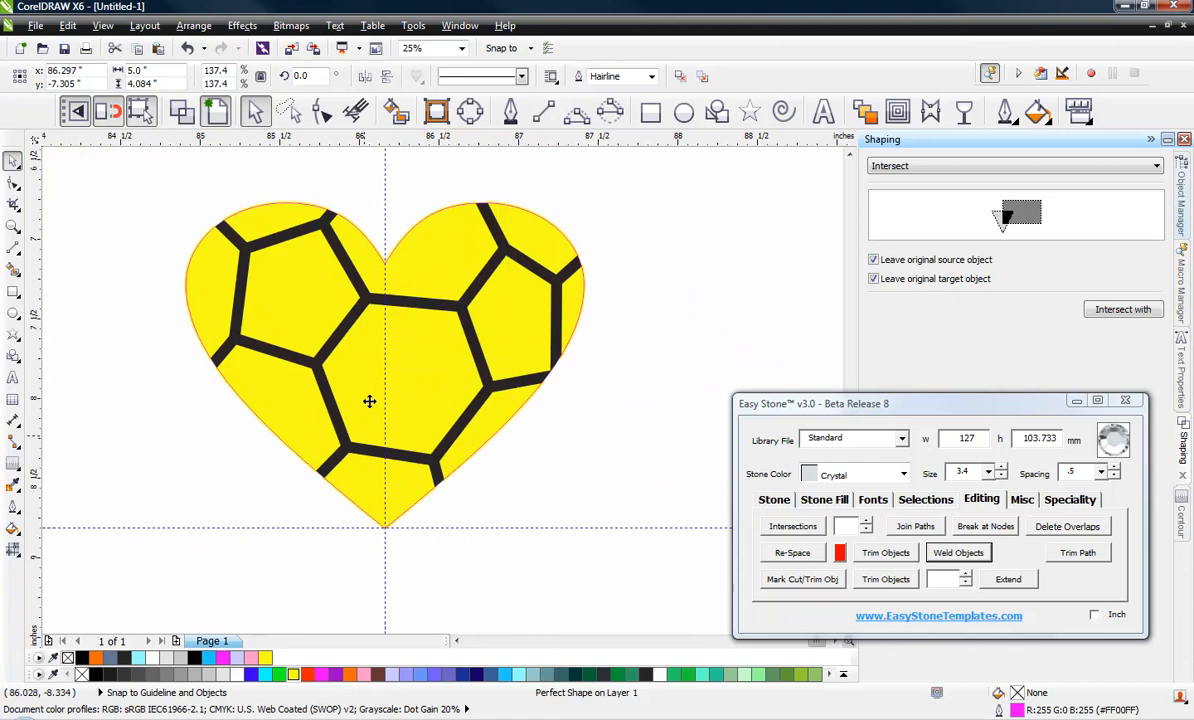
scroll(377, 375, down, 2)
scroll(362, 466, up, 4)
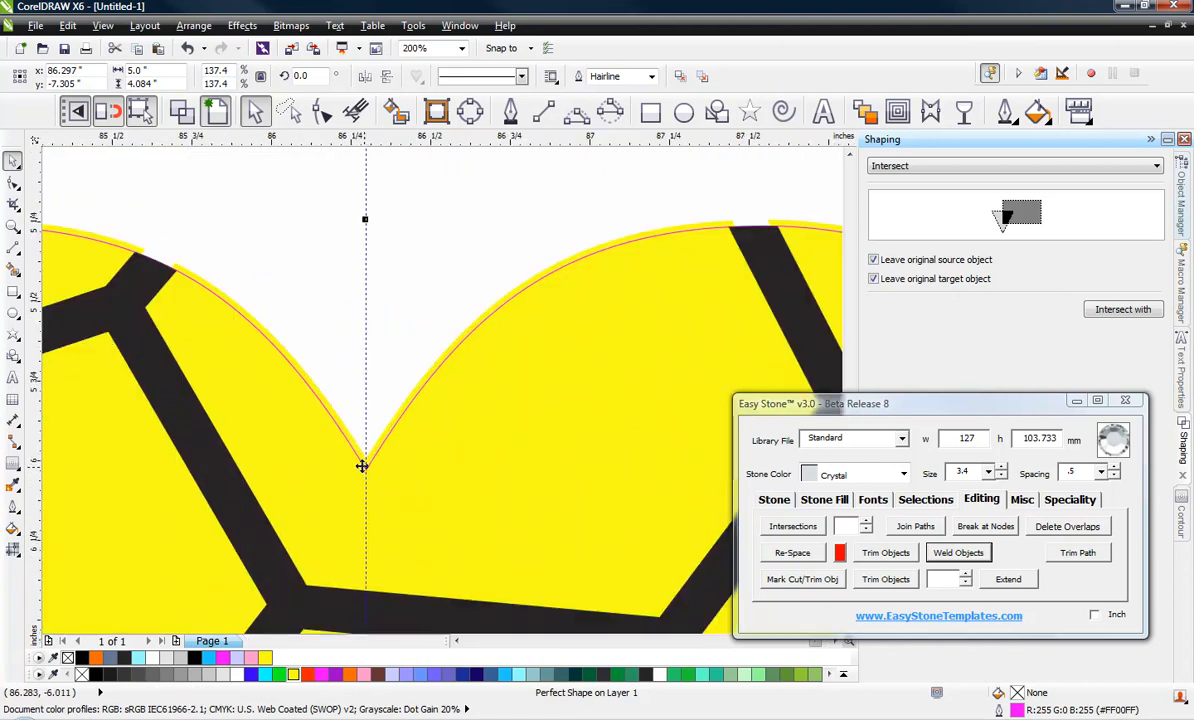
scroll(362, 466, down, 2)
scroll(140, 260, up, 6)
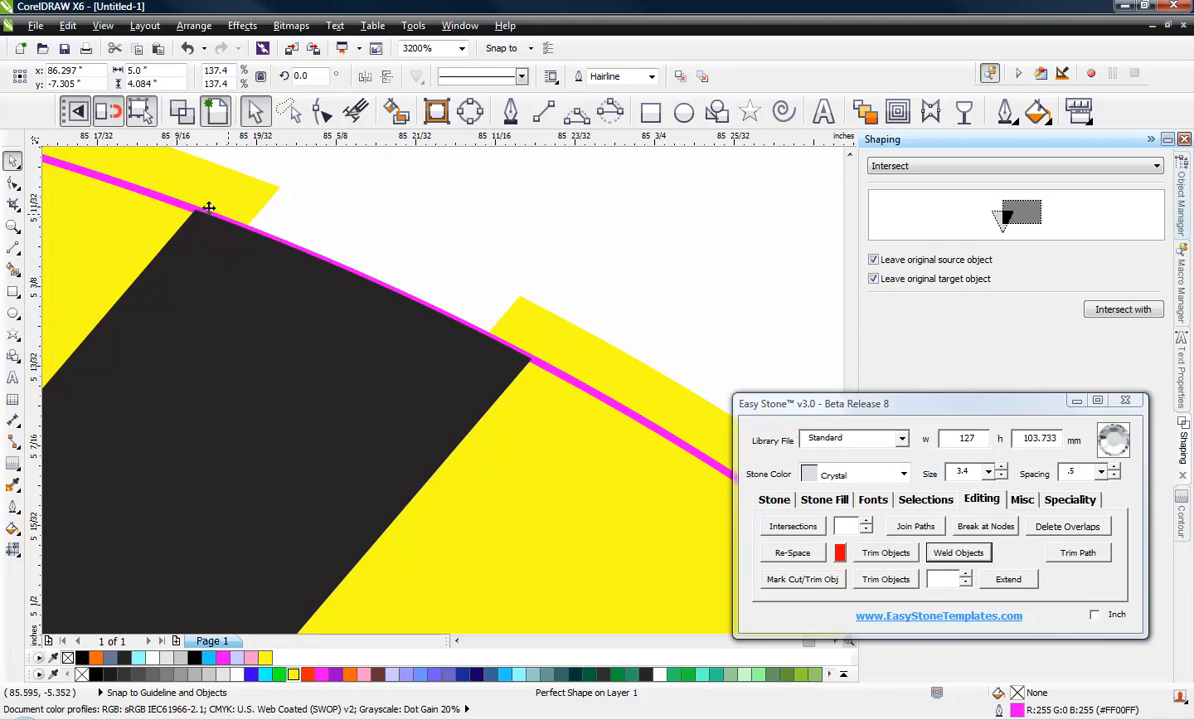
scroll(208, 207, down, 4)
scroll(215, 290, up, 3)
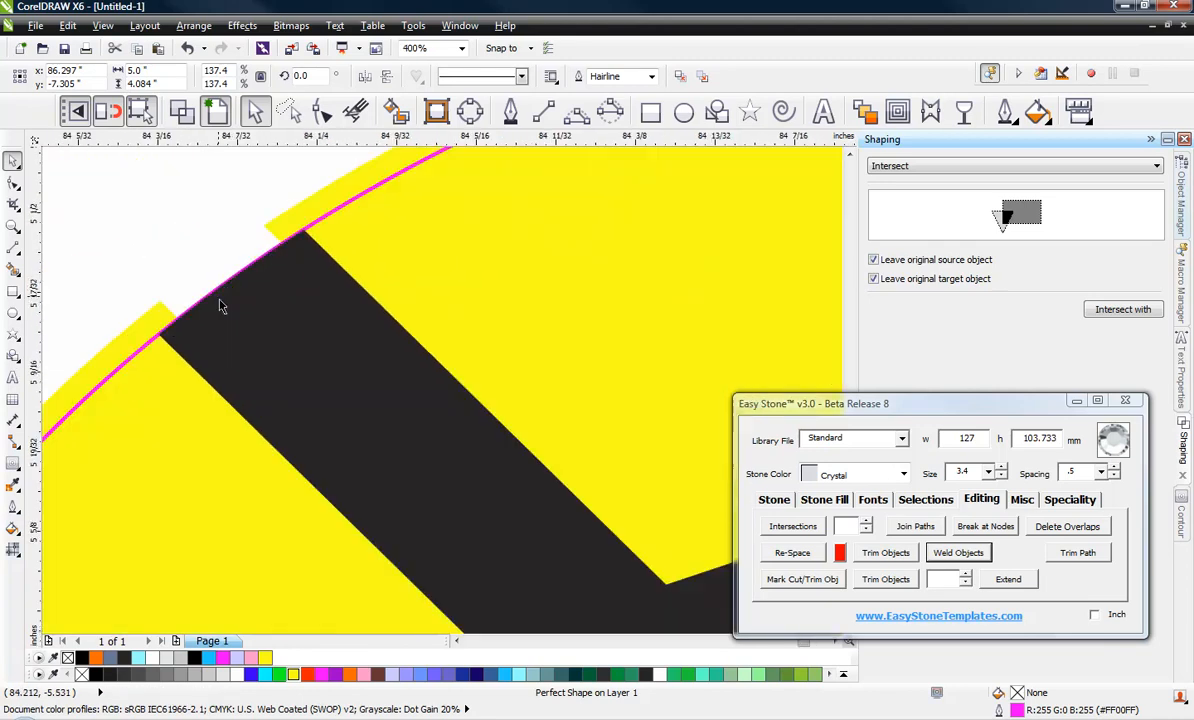
scroll(221, 306, down, 3)
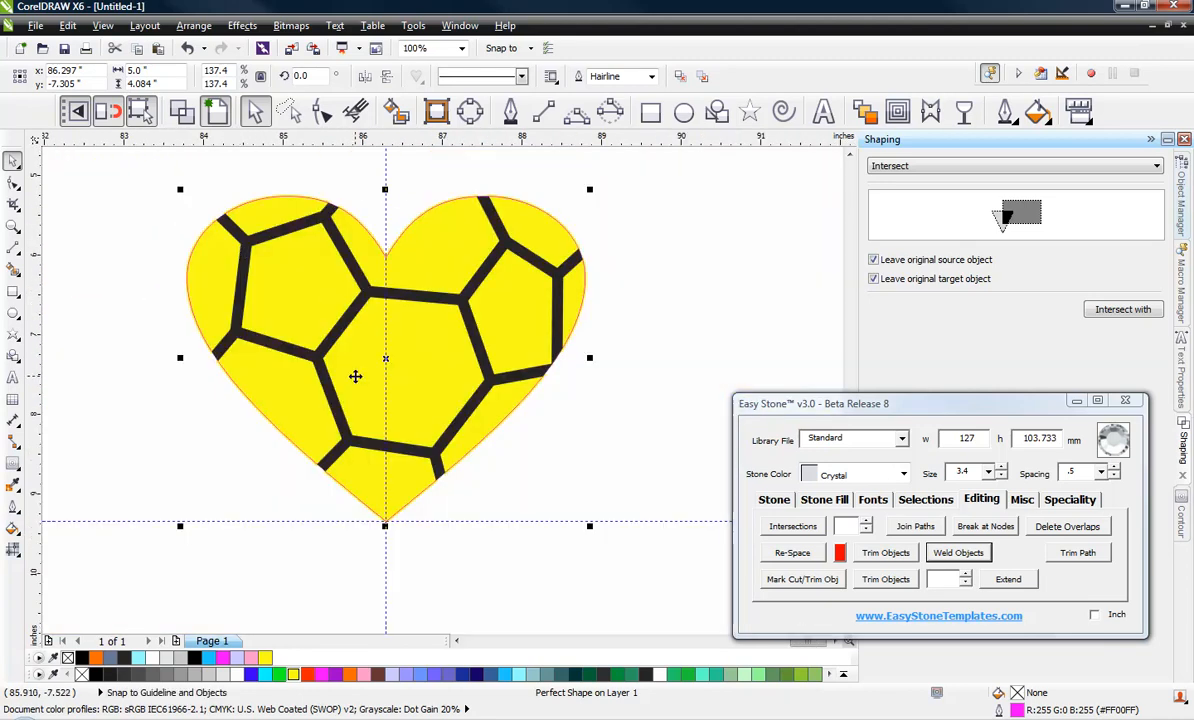
Create an enlarged concentric copy of the heart outline, about 6.59 by 5.38 inches, keeping the original in place.
scroll(343, 339, down, 2)
scroll(420, 266, up, 2)
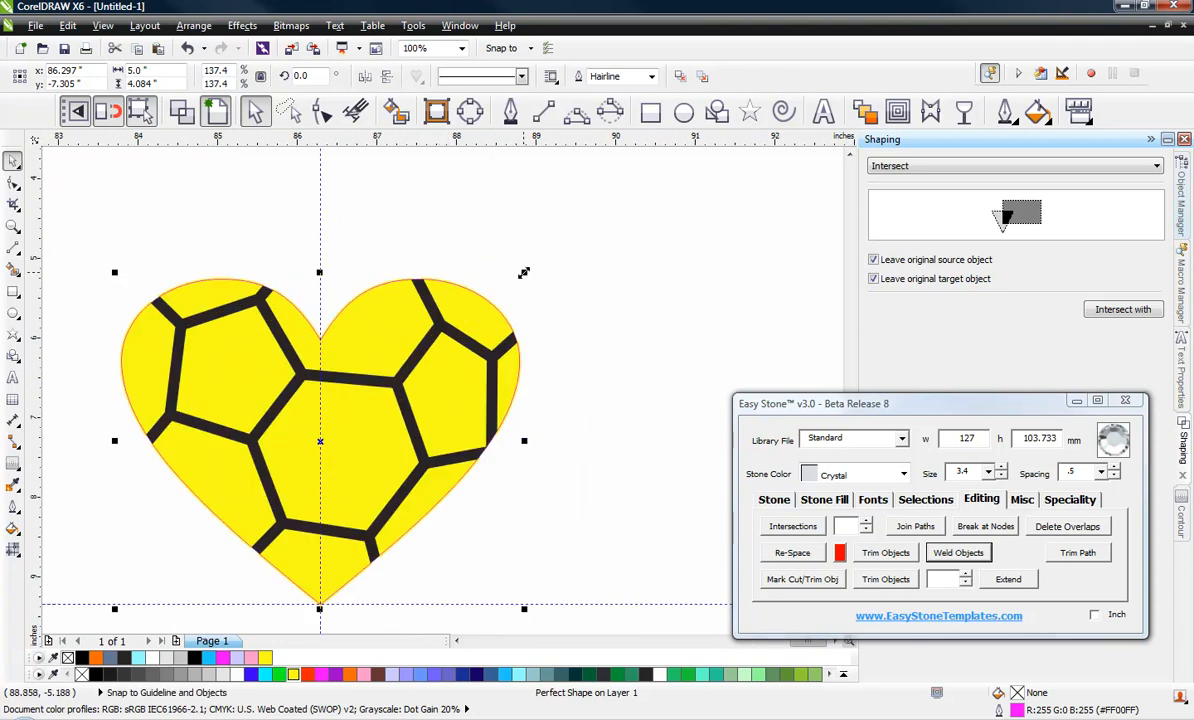
drag(523, 272, 643, 222)
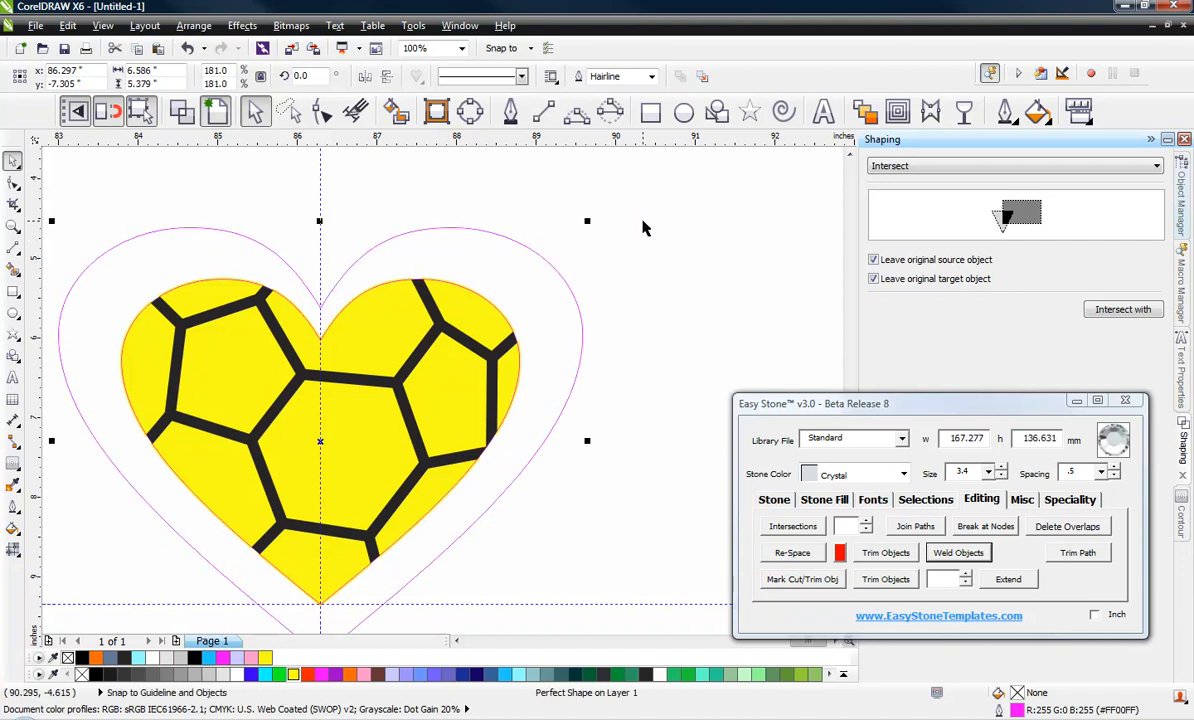
click(608, 261)
Combine the inner and outer heart outlines into one ring-shaped curve.
scroll(478, 290, up, 3)
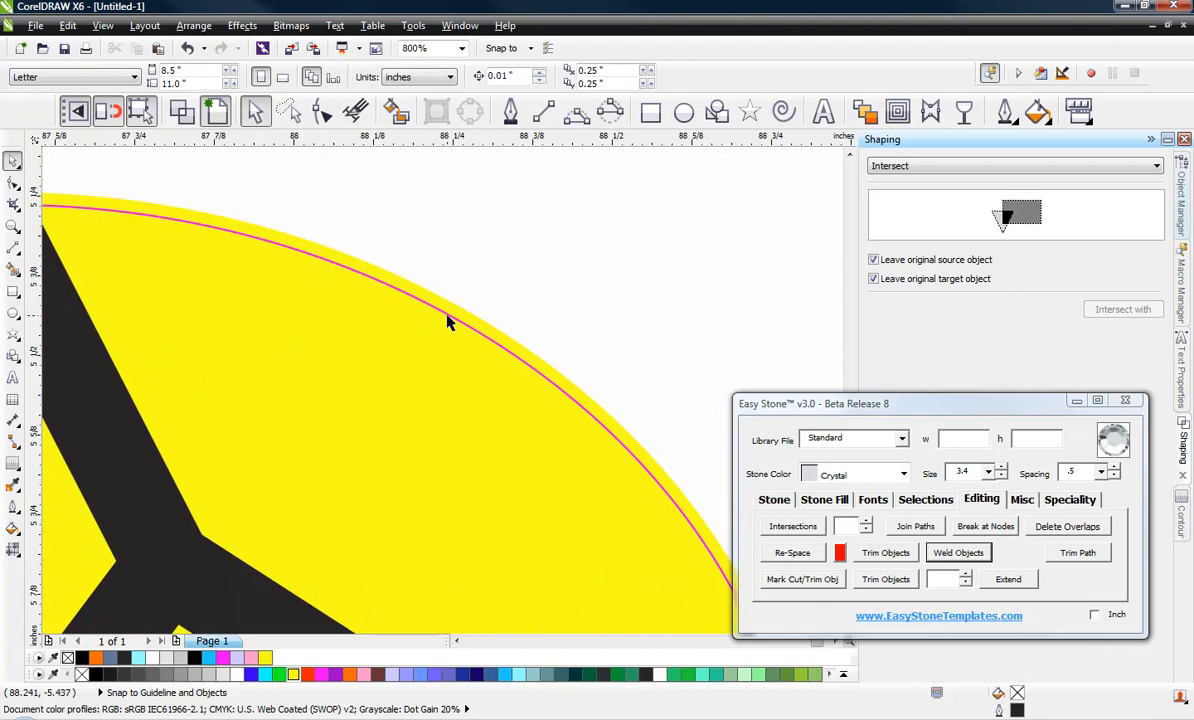
click(447, 322)
scroll(384, 379, down, 2)
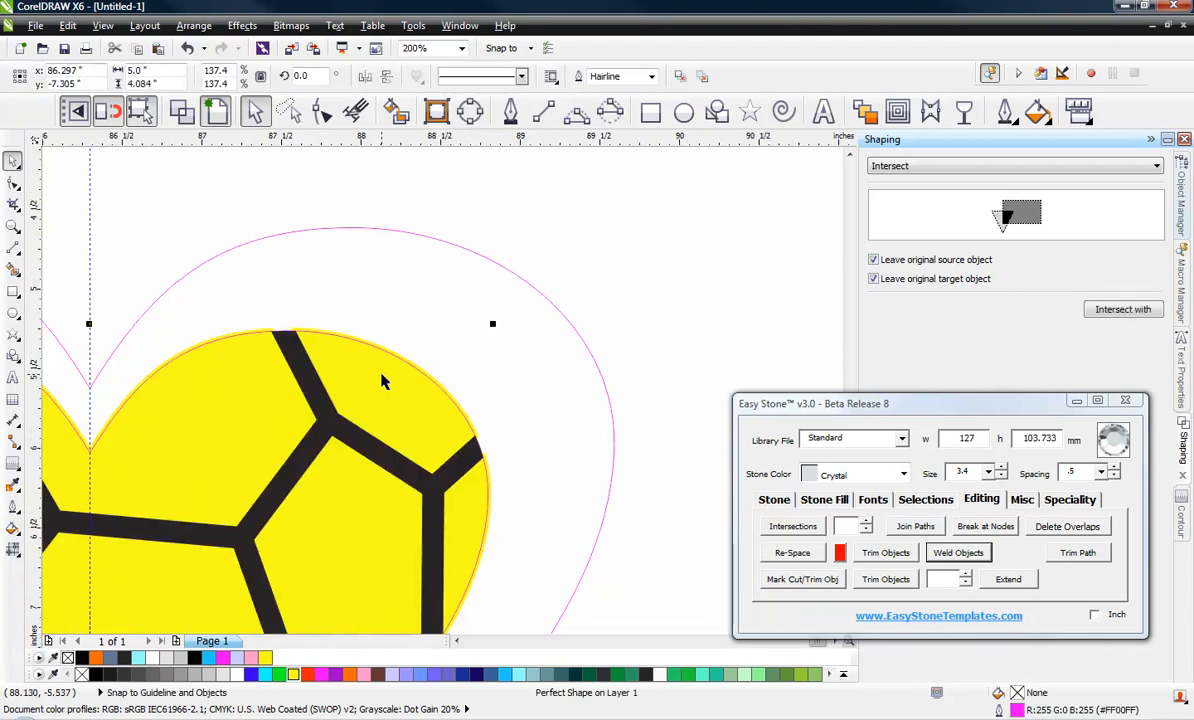
shift+click(476, 267)
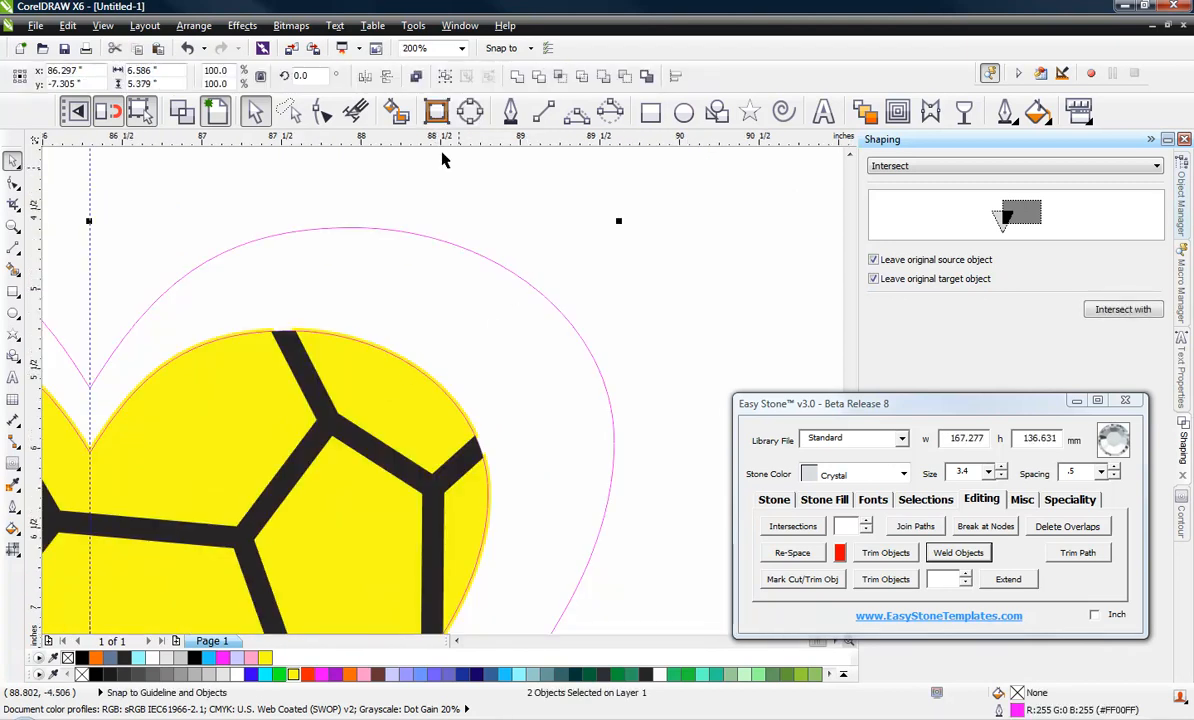
click(416, 76)
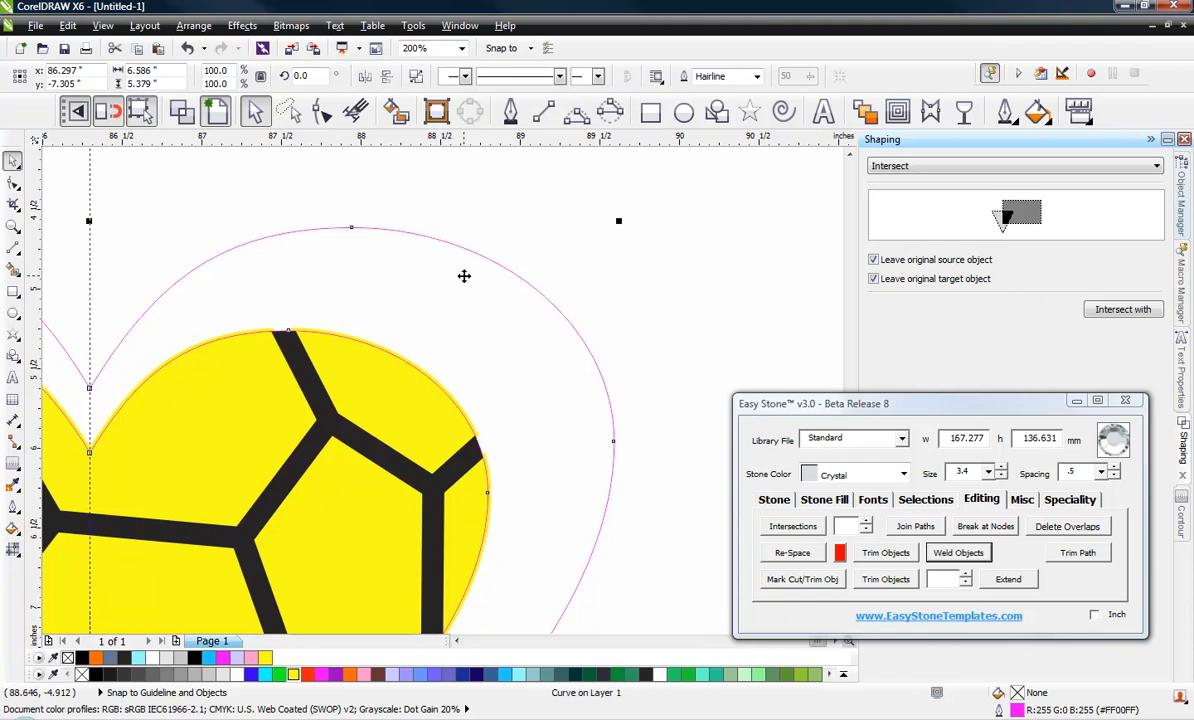
click(498, 306)
Fill the heart-shaped ring with light blue (#6699FF).
scroll(498, 306, down, 1)
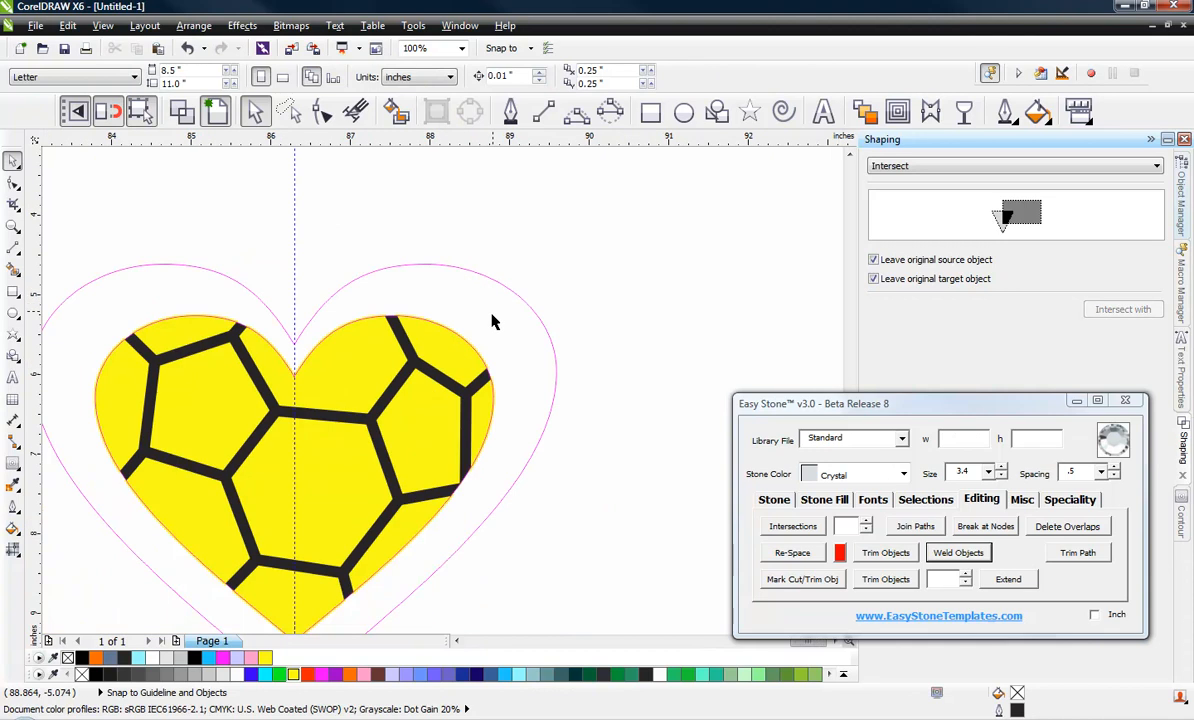
click(518, 477)
click(420, 675)
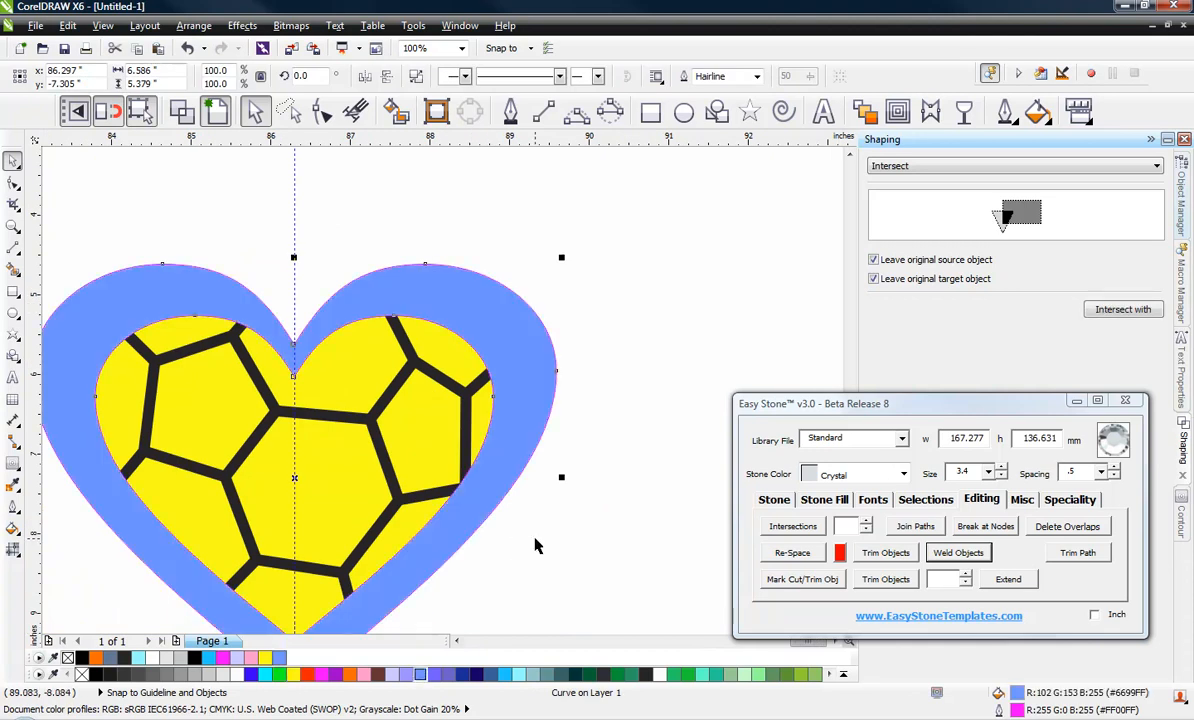
click(569, 502)
Trim the overhanging yellow sections flush with the heart outline, using the blue heart-shaped ring as the cutting object.
click(554, 372)
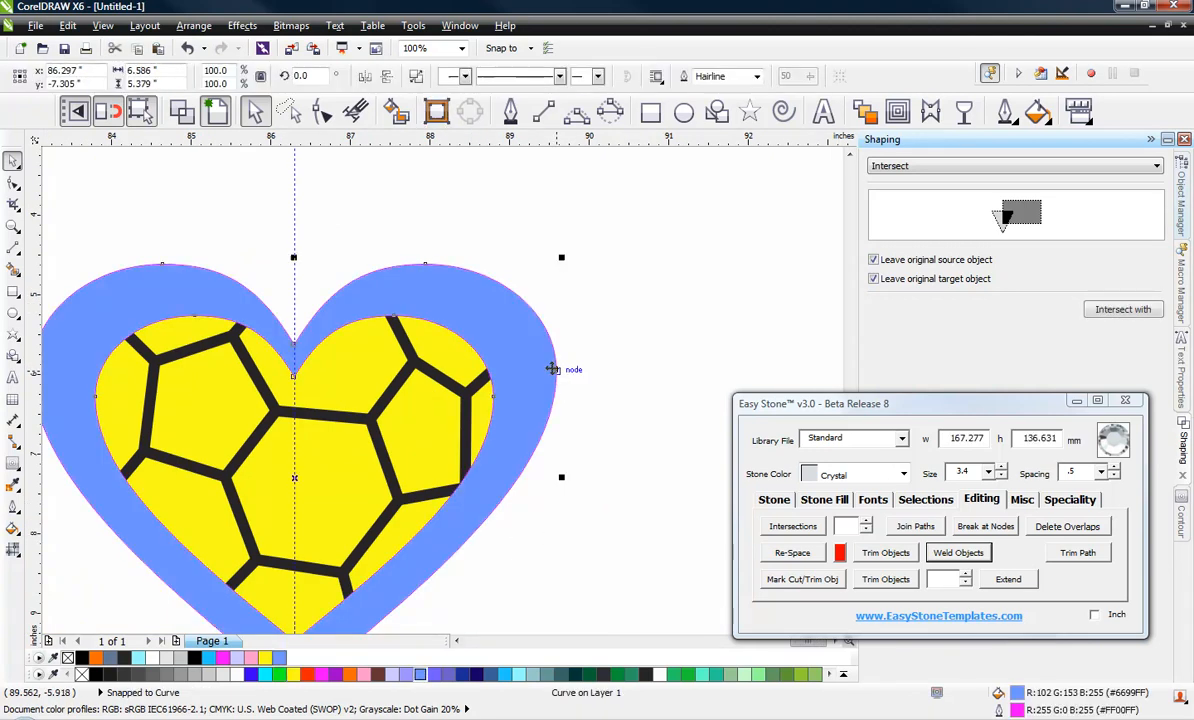
shift+click(454, 360)
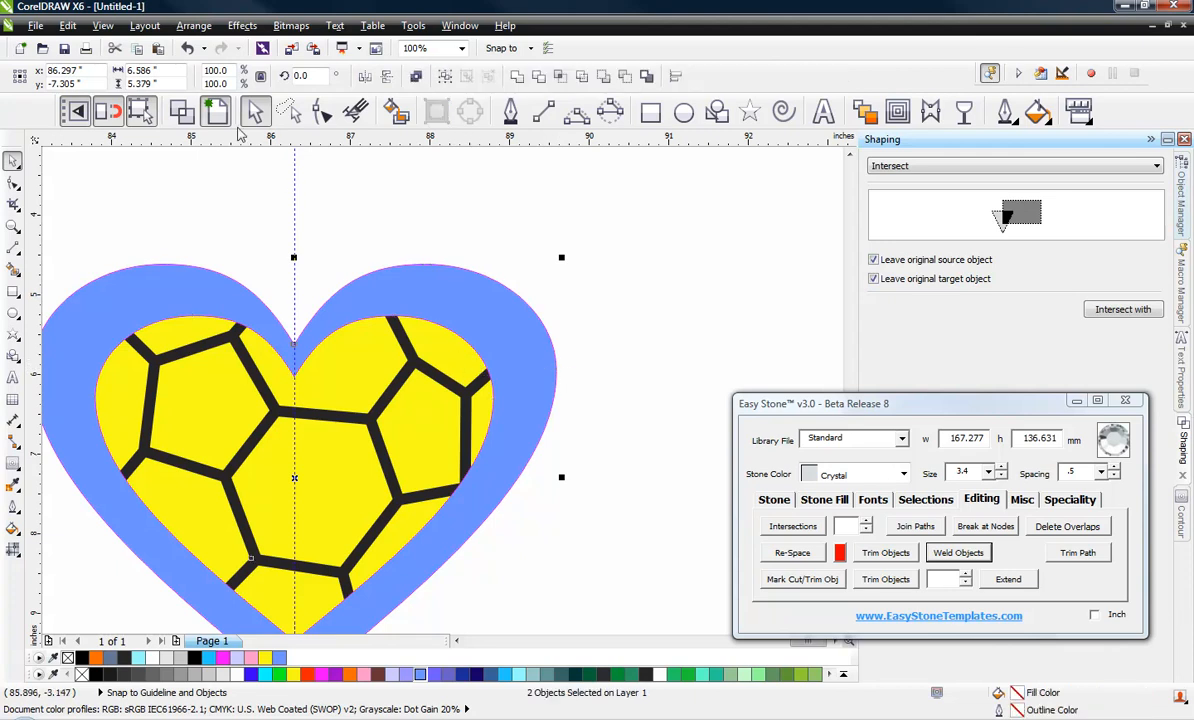
click(182, 112)
scroll(379, 299, up, 1)
scroll(444, 344, up, 3)
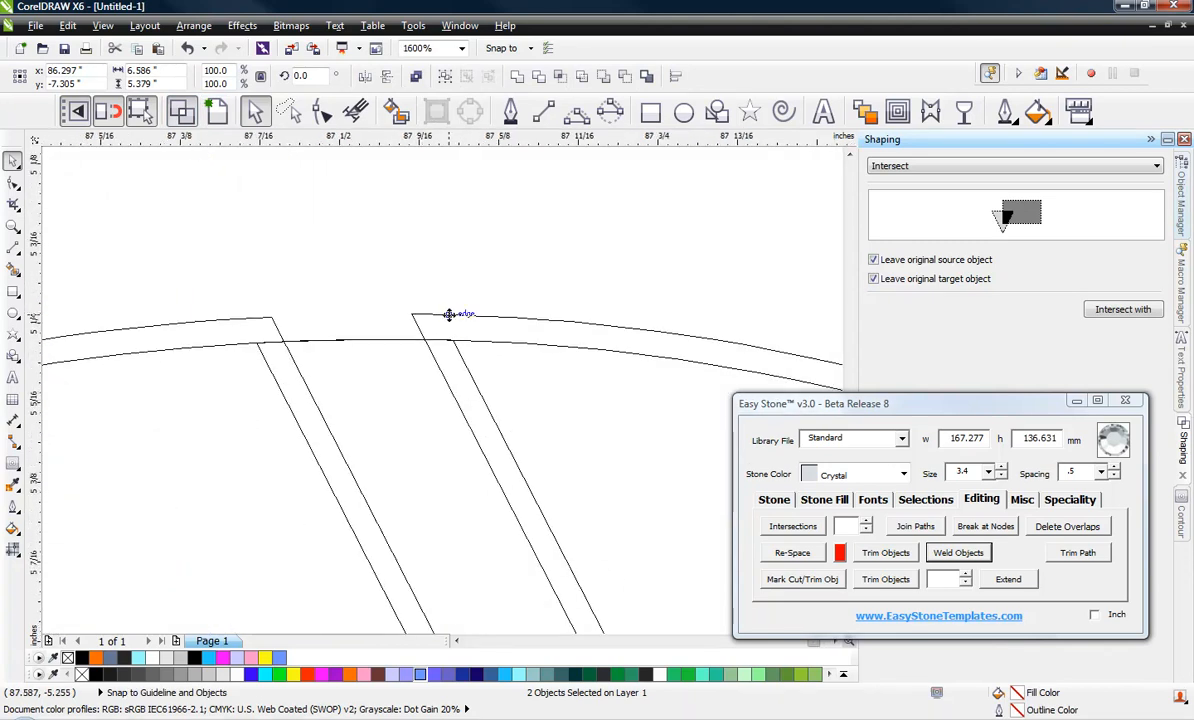
scroll(448, 316, down, 1)
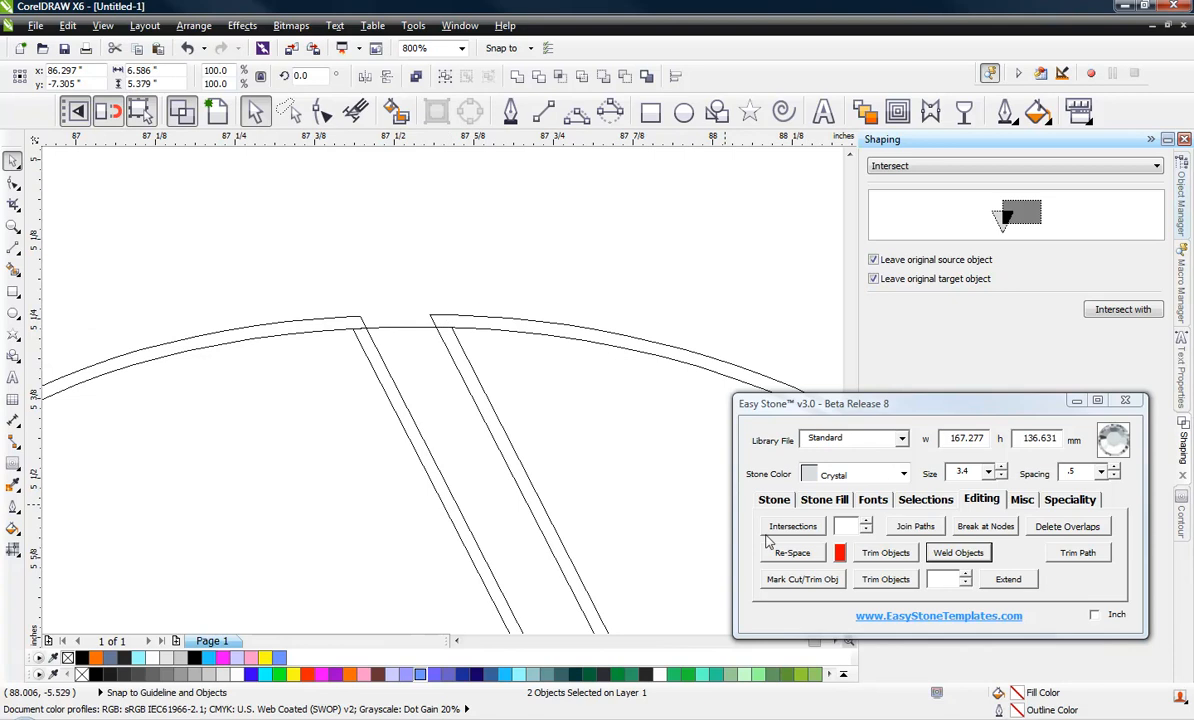
click(876, 558)
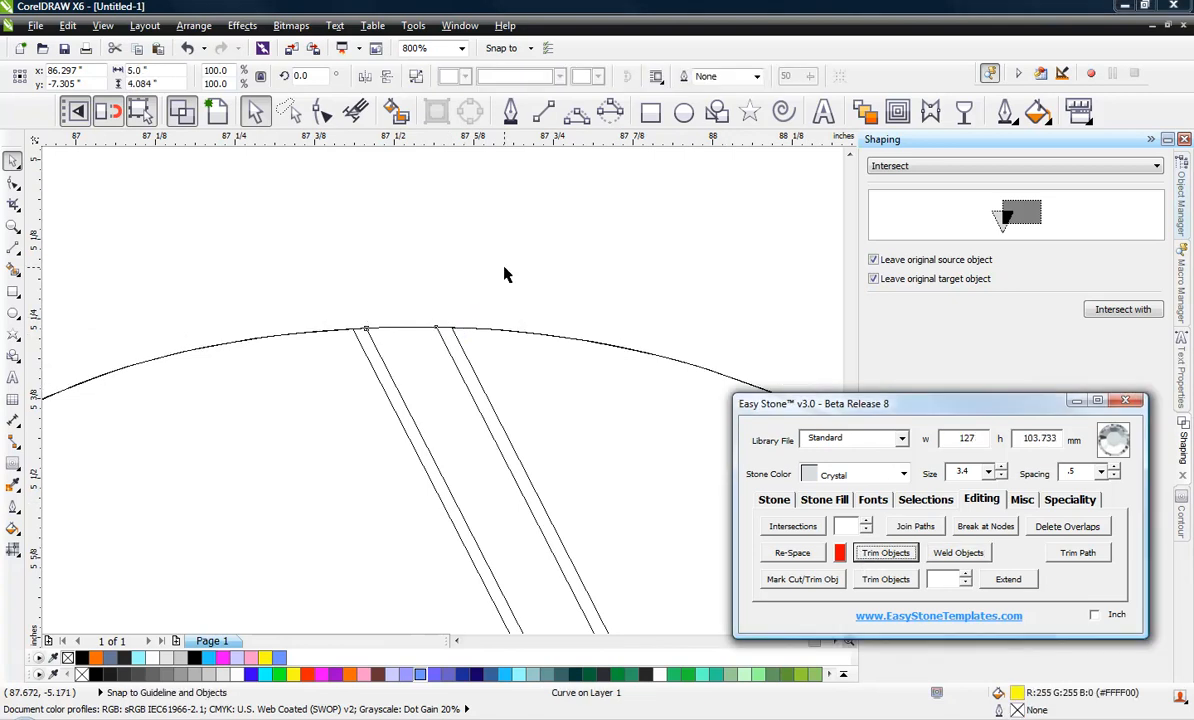
Delete the heart-shaped ring around the trimmed design and restore the filled display of the artwork.
scroll(522, 250, down, 2)
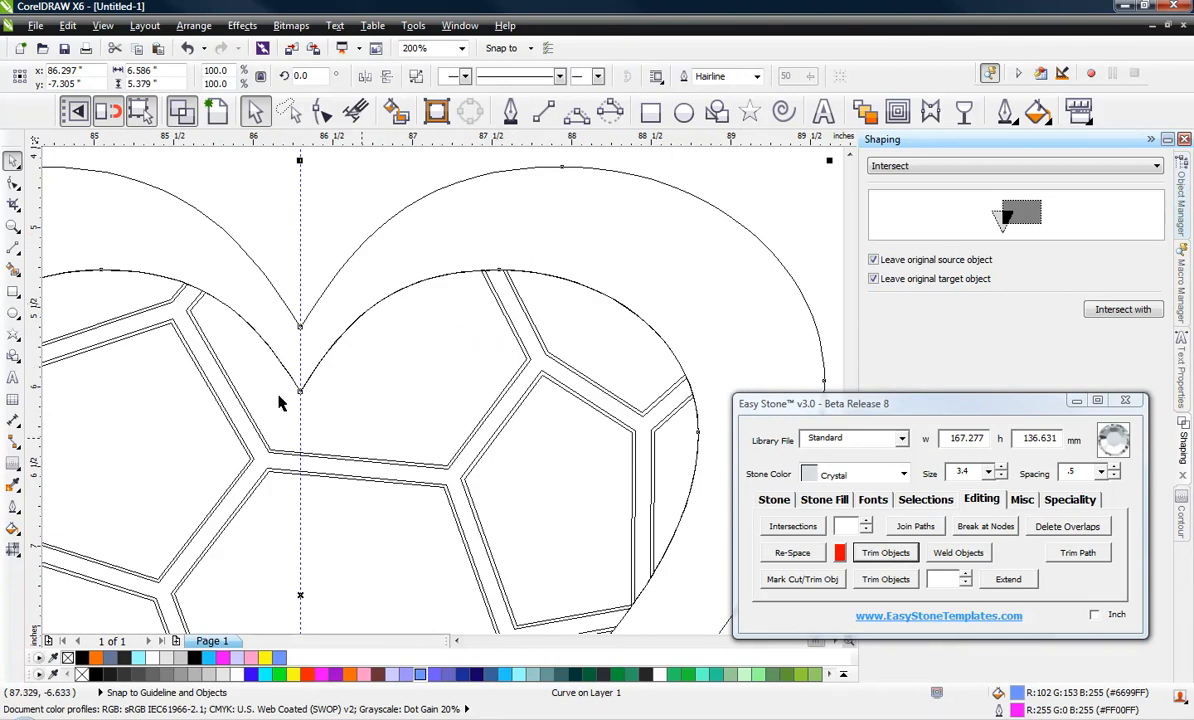
scroll(464, 262, down, 2)
click(569, 250)
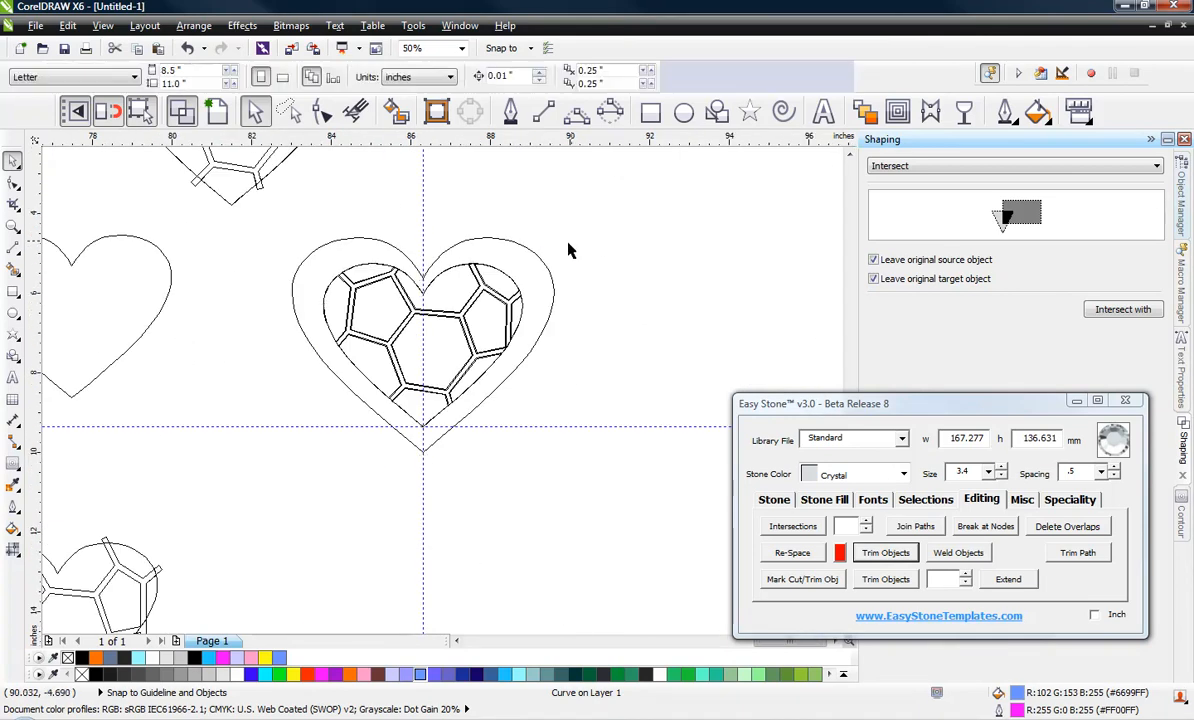
click(545, 273)
key(Delete)
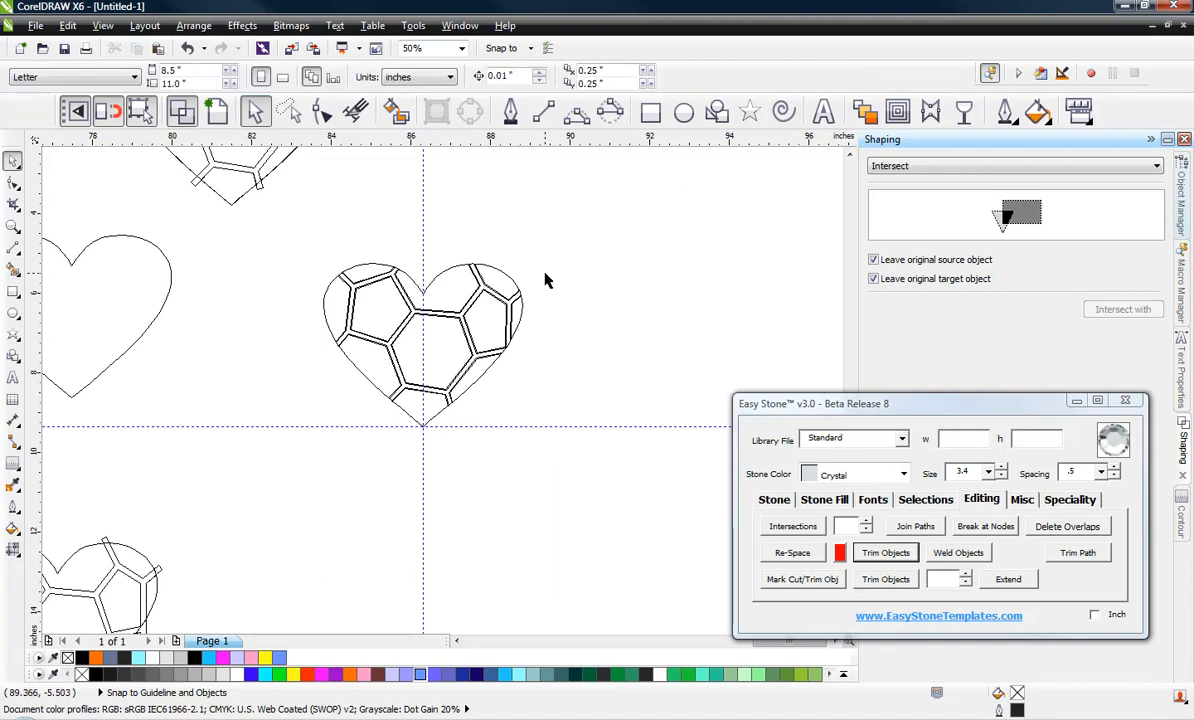
click(217, 111)
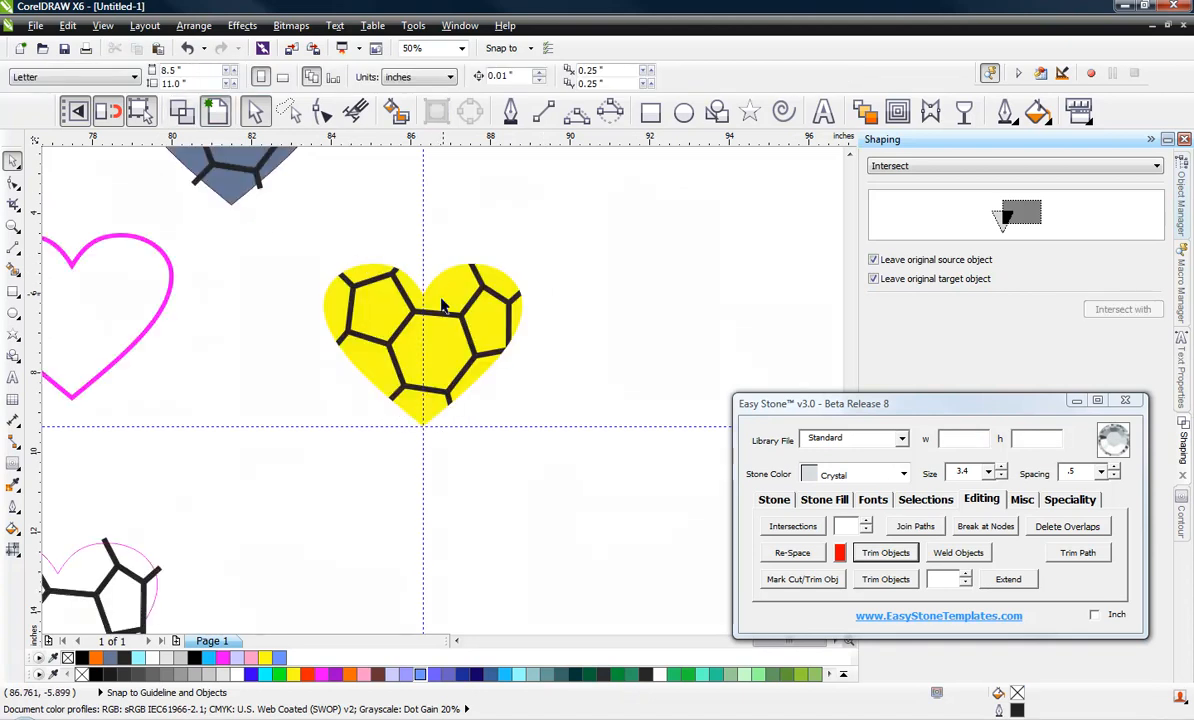
Add a weedbox around the yellow sections and seams of the heart, and clear the guidelines.
scroll(443, 306, up, 1)
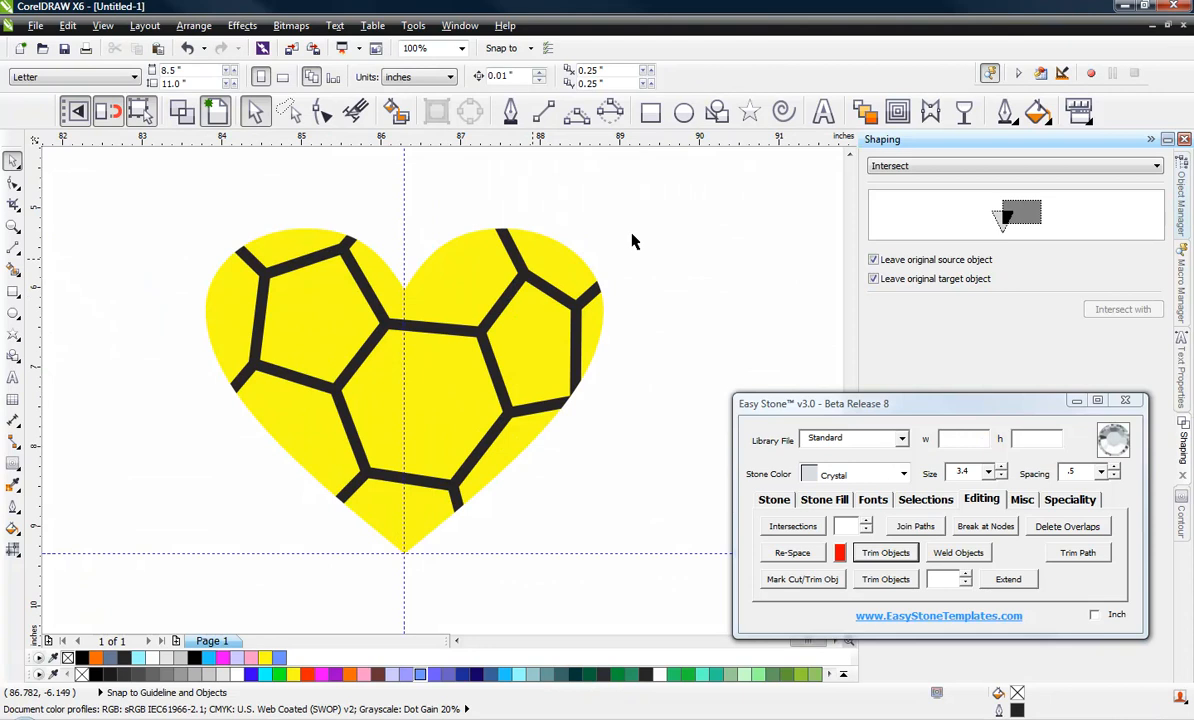
drag(670, 193, 197, 590)
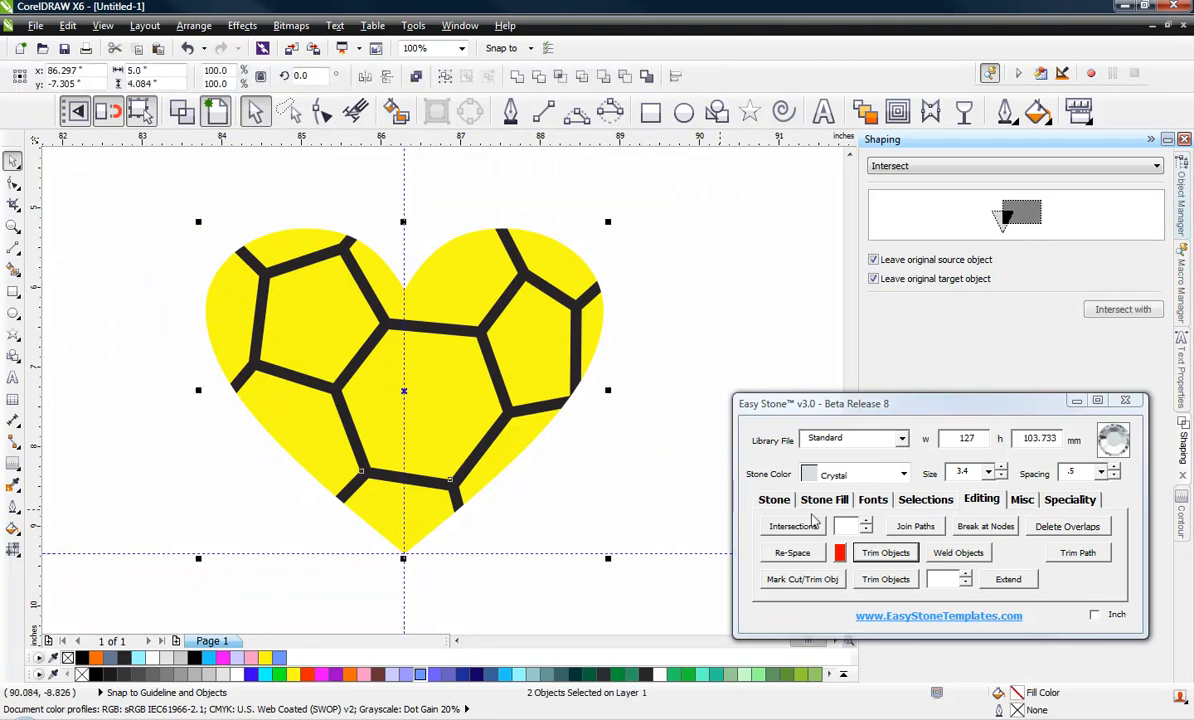
click(1021, 499)
click(805, 527)
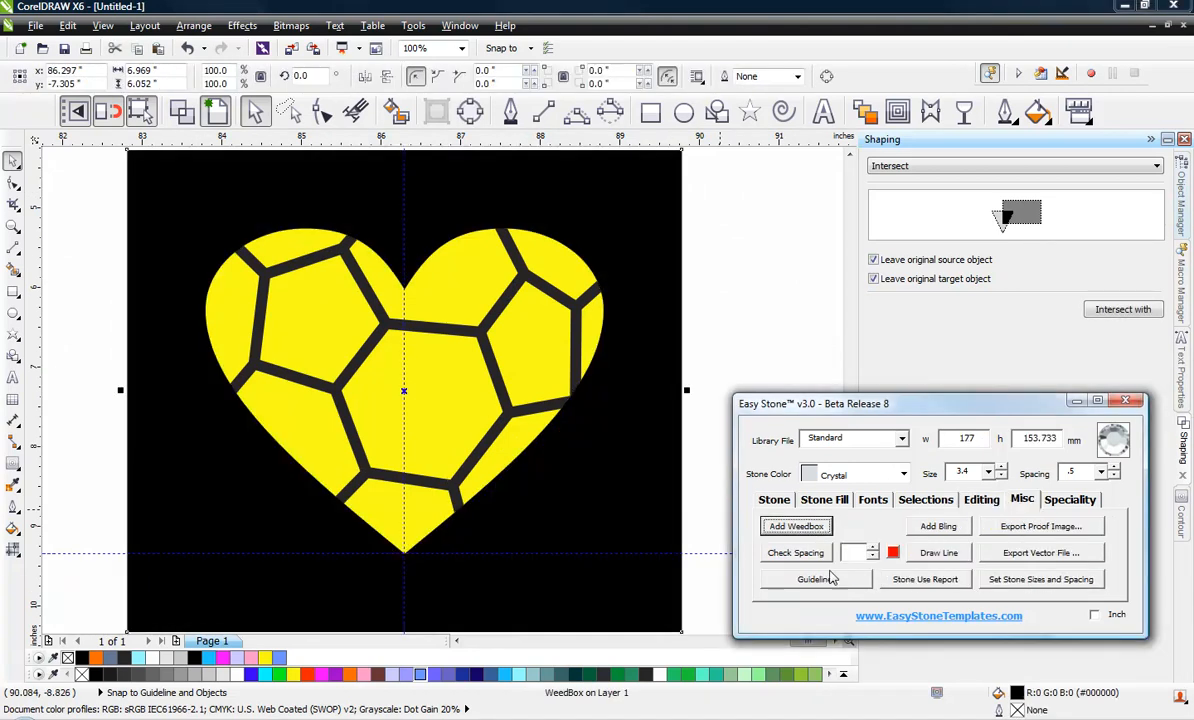
click(816, 580)
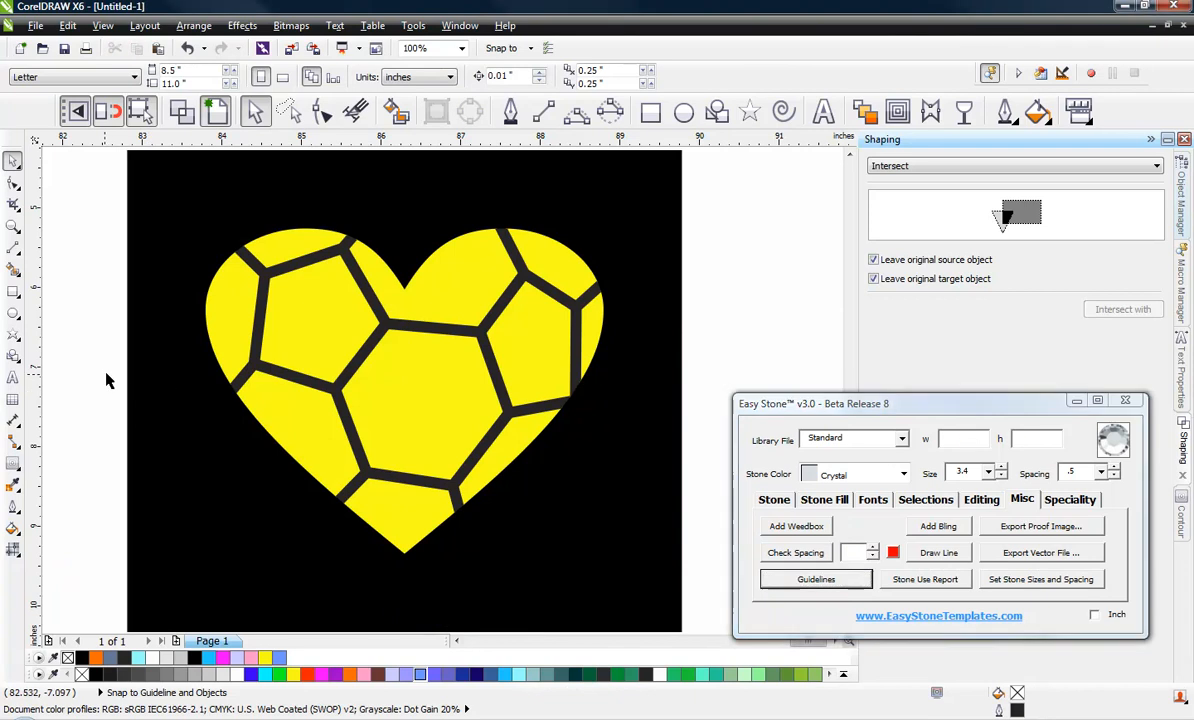
Apply the Silver glitter fill to the yellow sections of the heart.
click(282, 341)
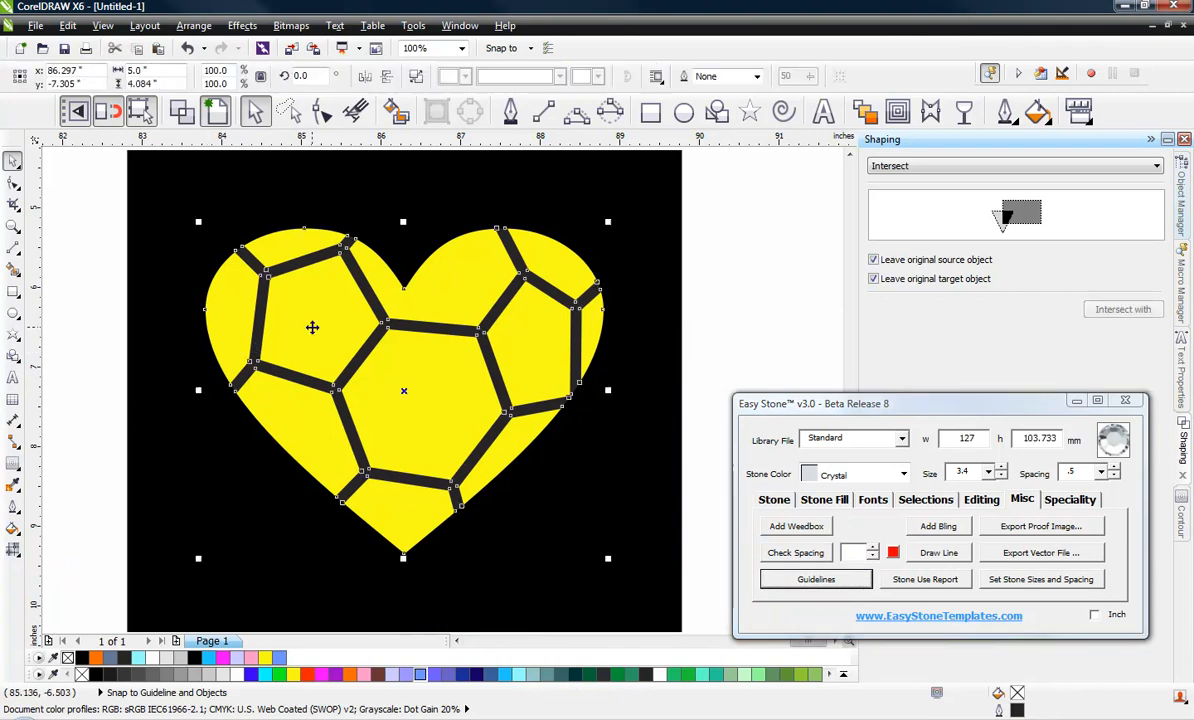
click(1069, 500)
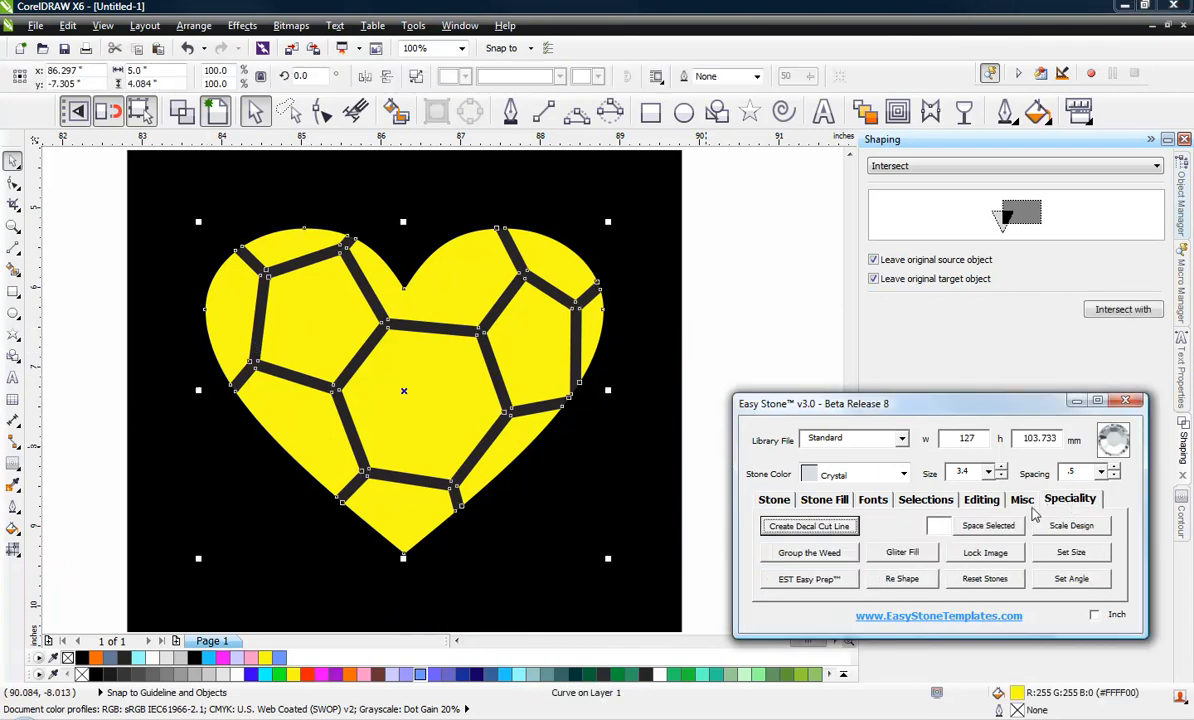
click(901, 552)
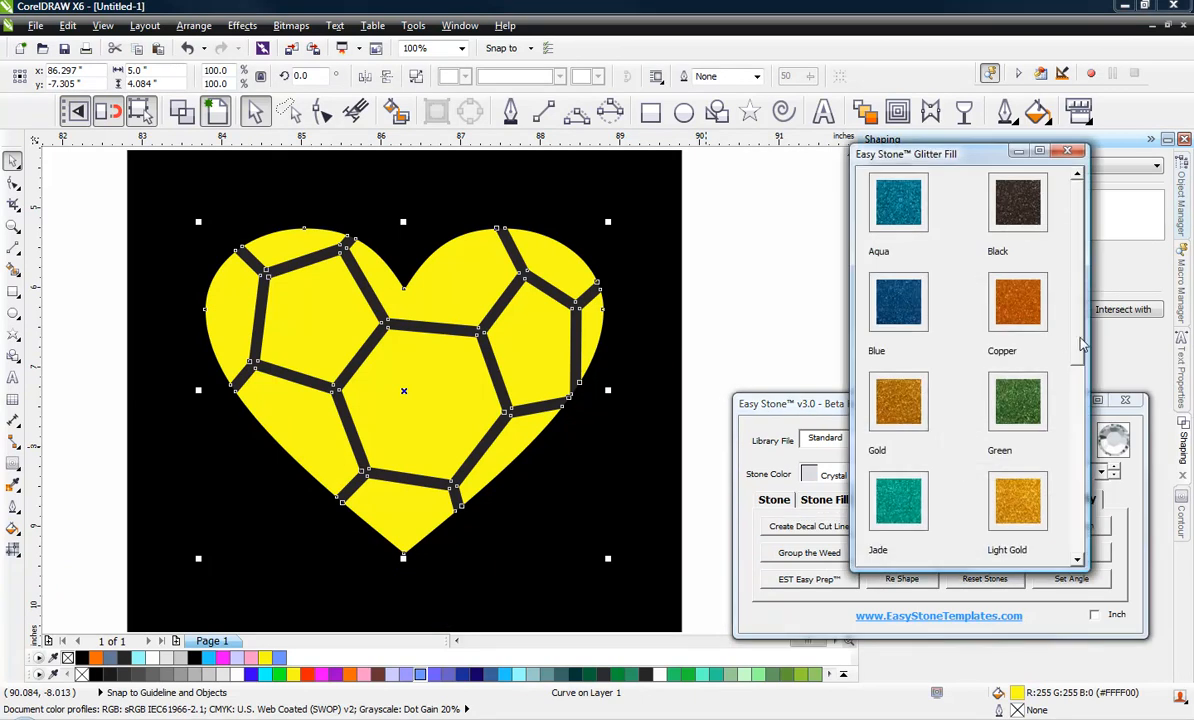
scroll(960, 420, down, 4)
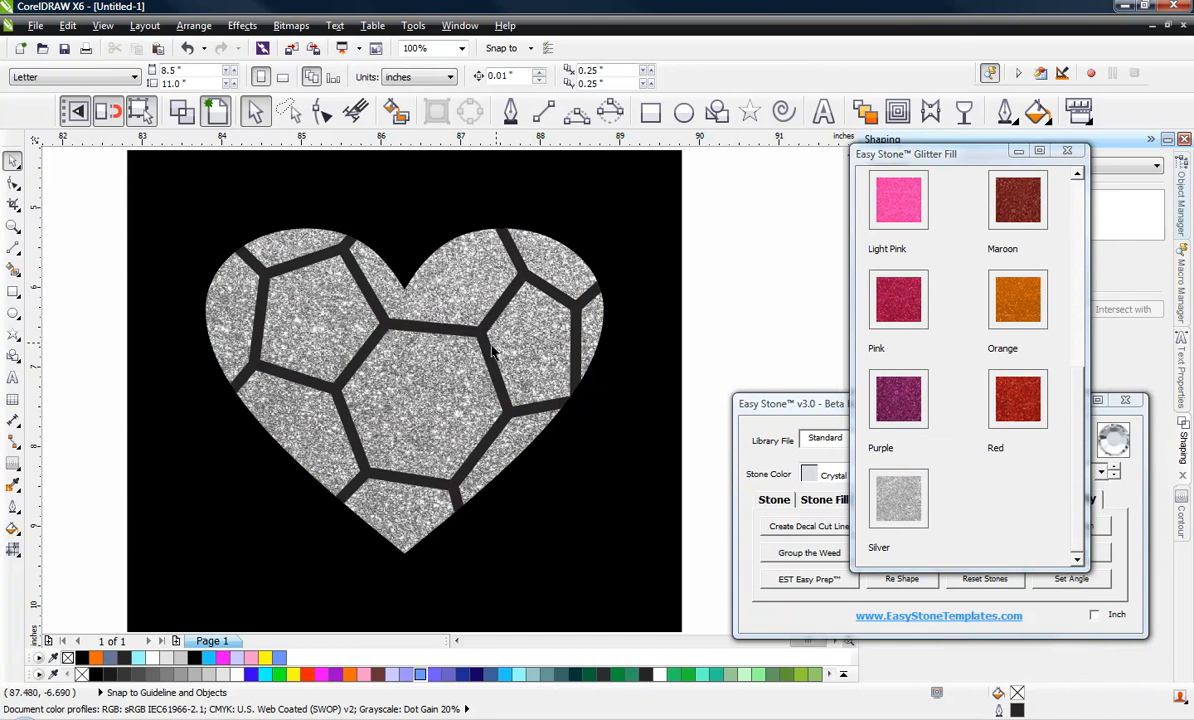
Recolor the weedbox background light gray (#E6E6E6).
click(640, 501)
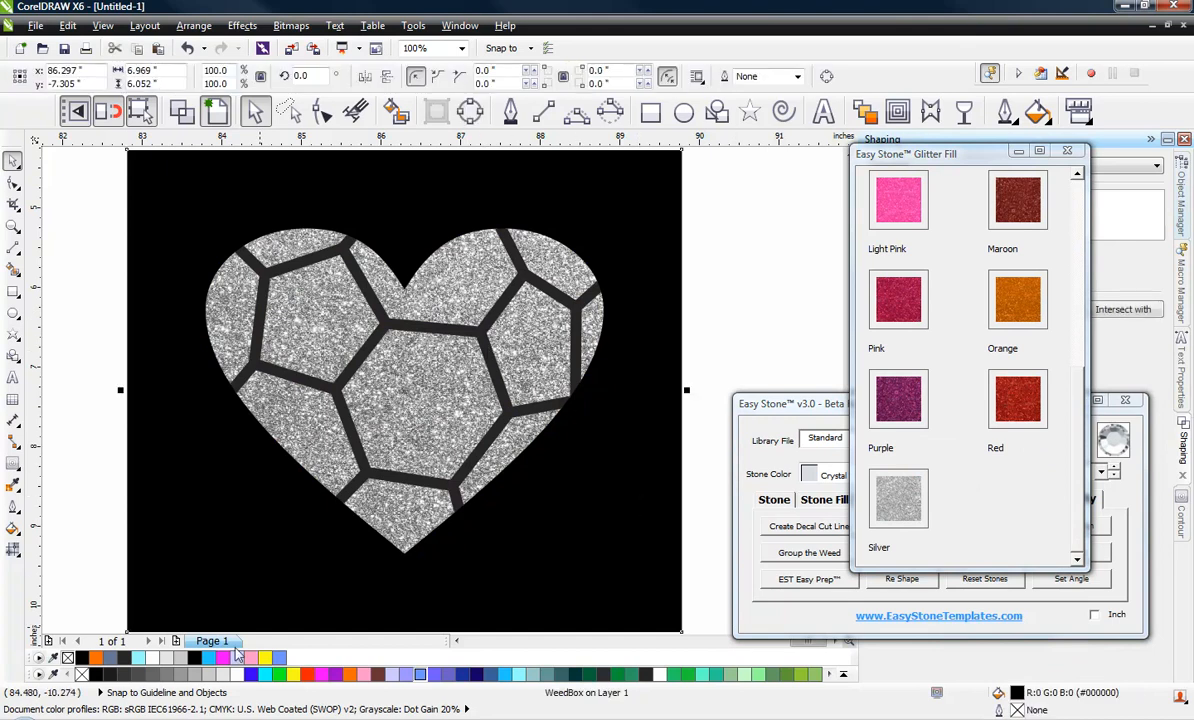
click(226, 680)
click(15, 408)
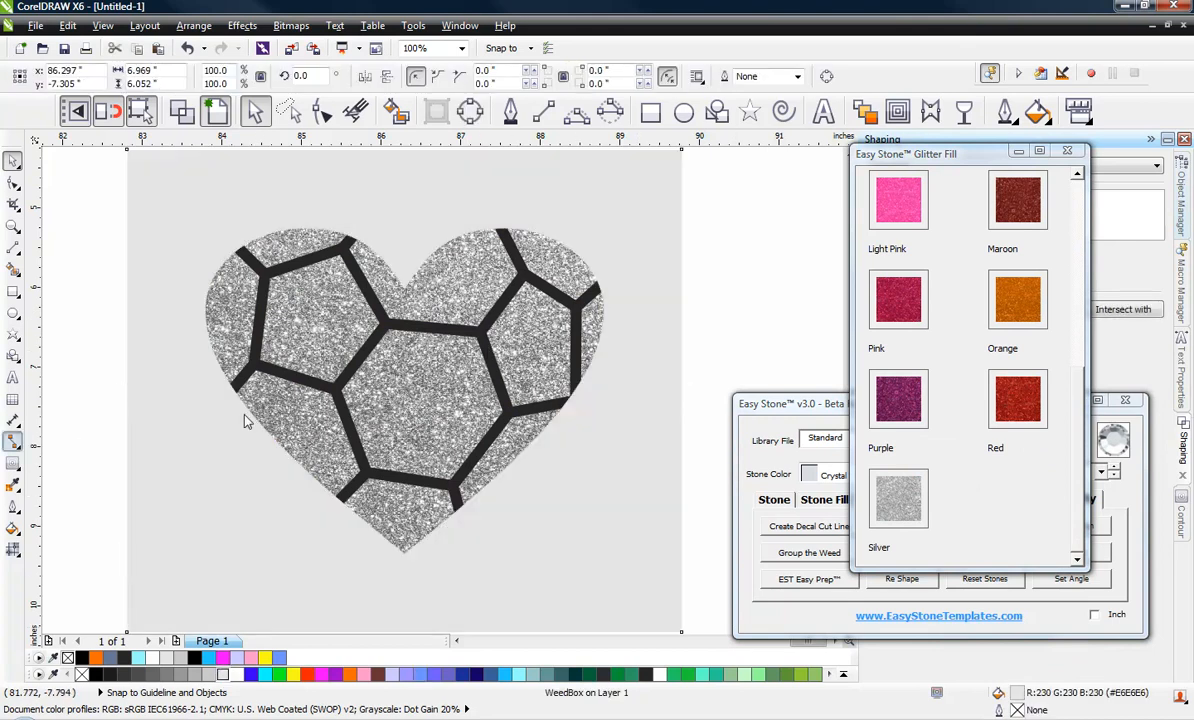
click(13, 160)
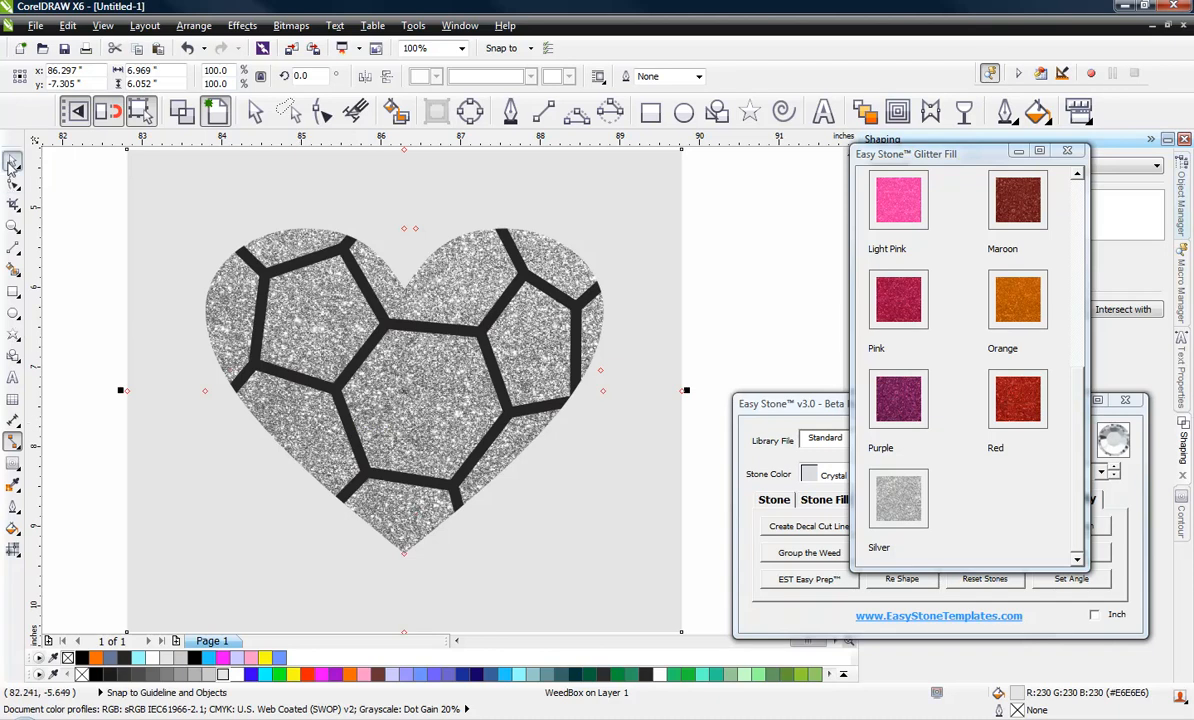
click(87, 225)
Apply the Black glitter fill to the soccer ball seams across the heart.
click(263, 288)
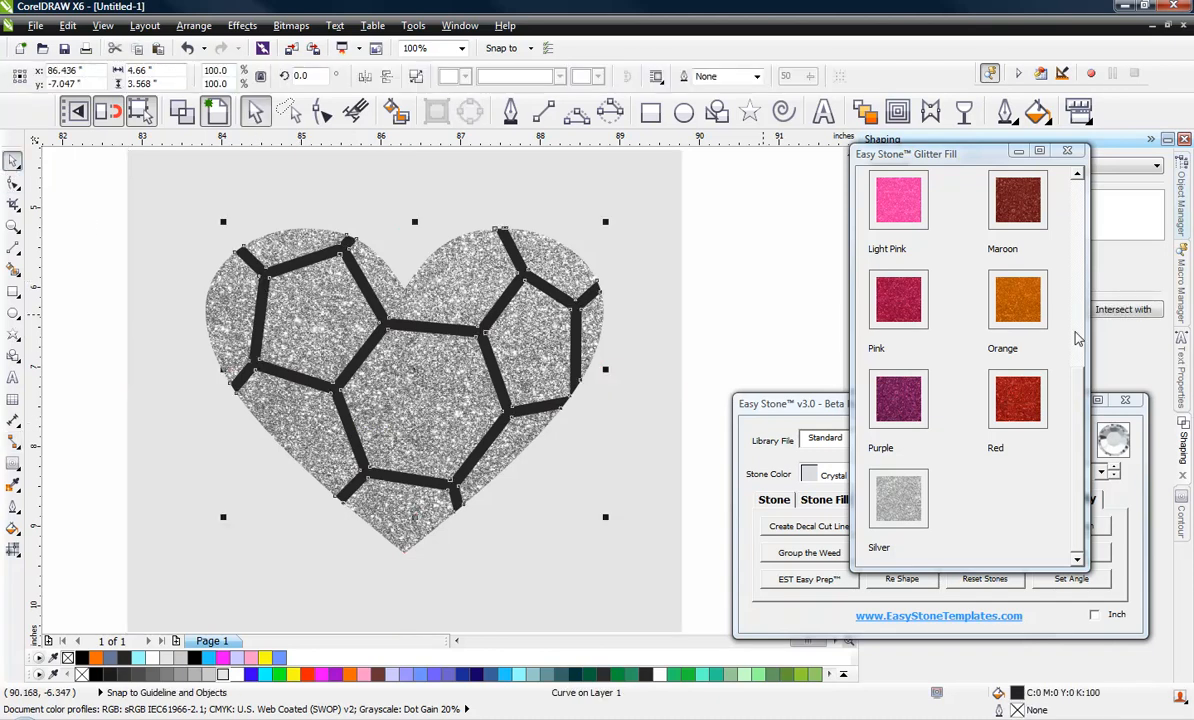
drag(1085, 517, 1080, 292)
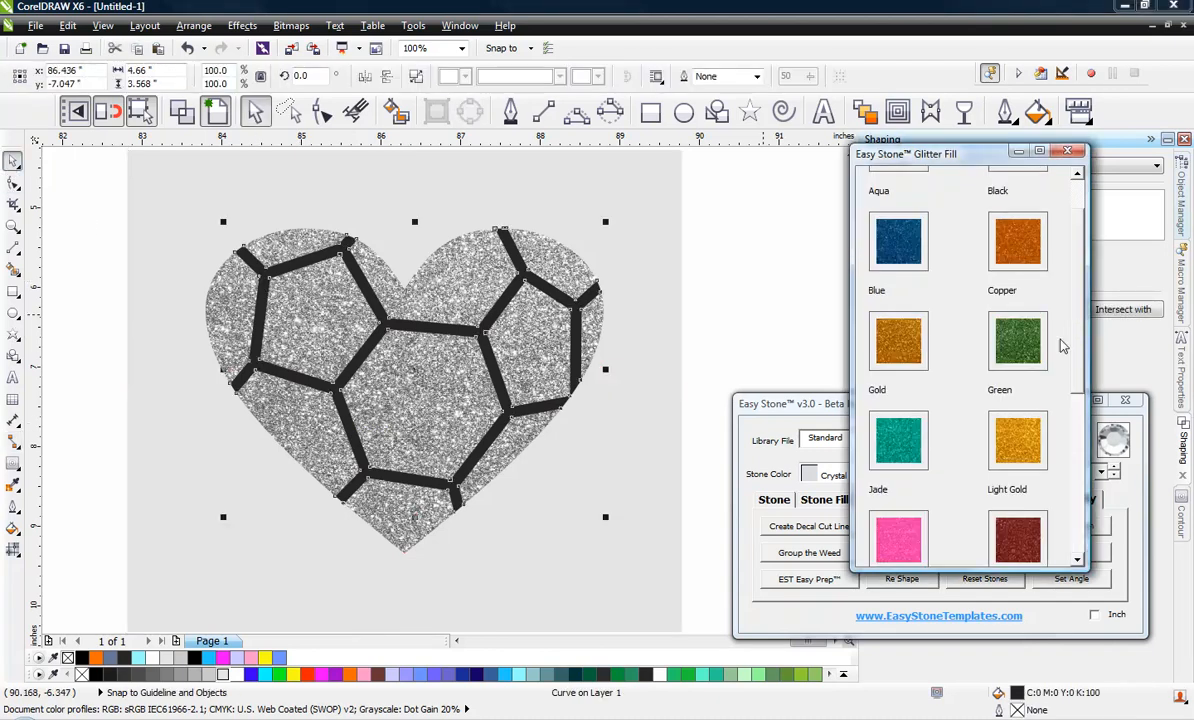
click(713, 281)
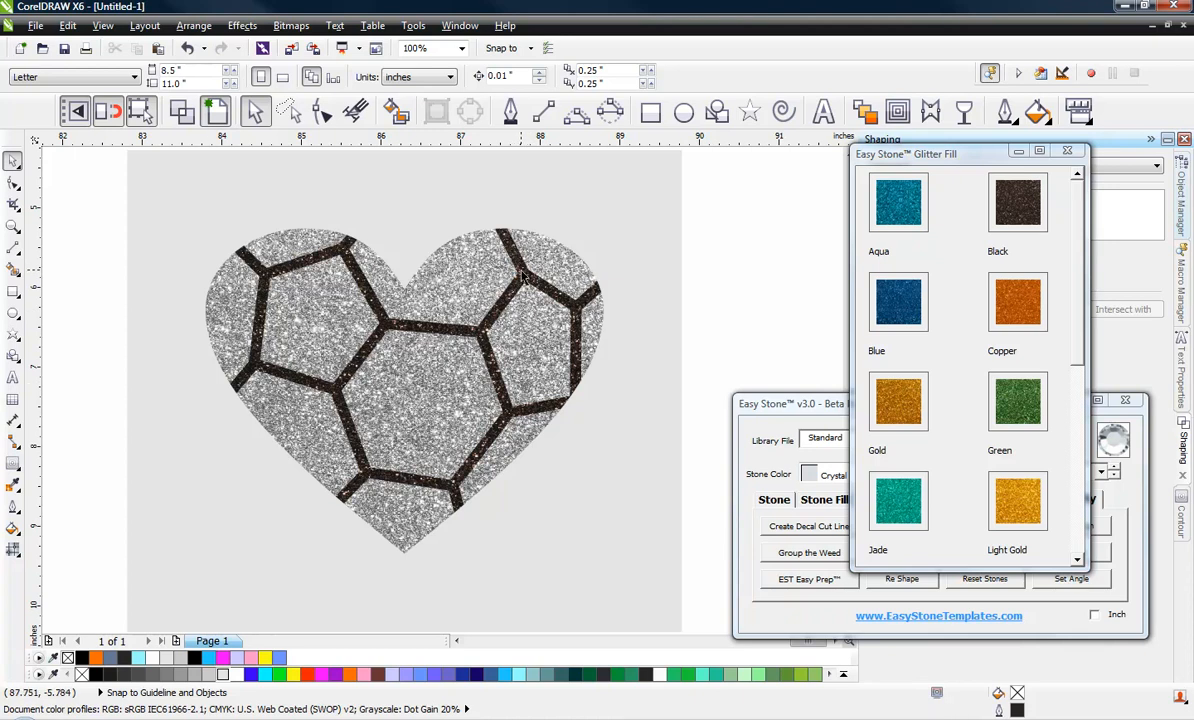
Examine how the seams overlap the silver sections by moving them aside, undoing the move, and inspecting the outlines in wireframe.
drag(523, 277, 448, 368)
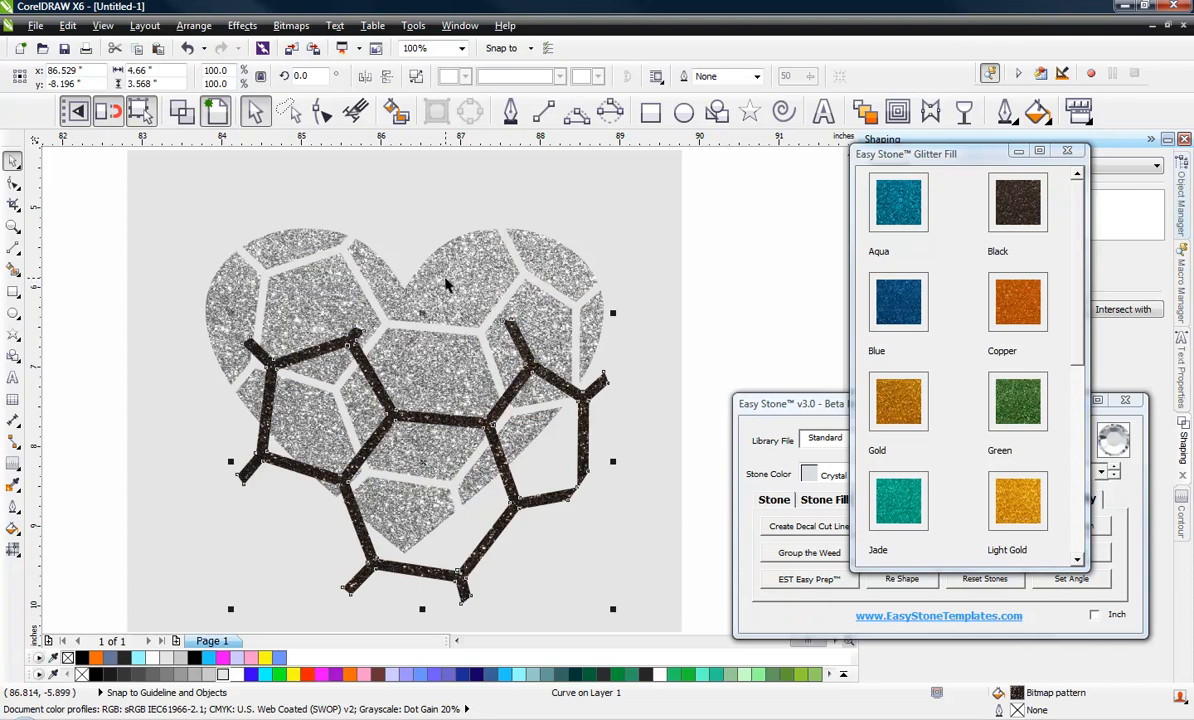
key(ctrl+z)
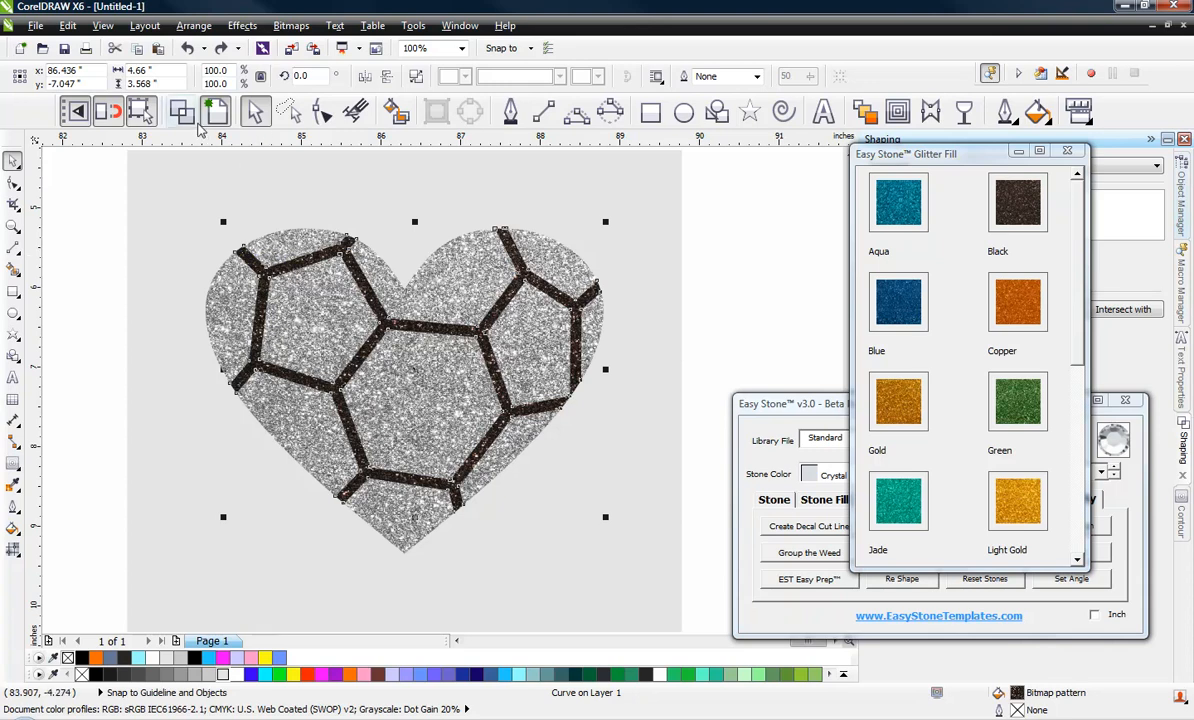
click(181, 111)
scroll(235, 240, up, 3)
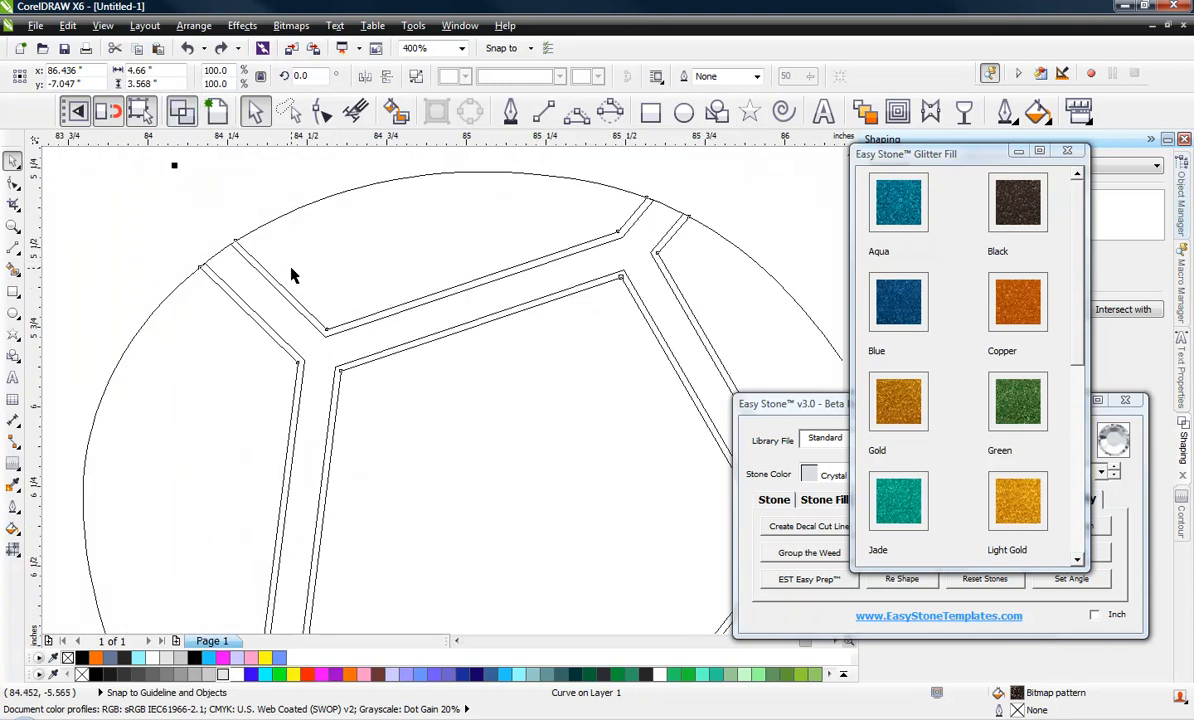
scroll(360, 318, down, 1)
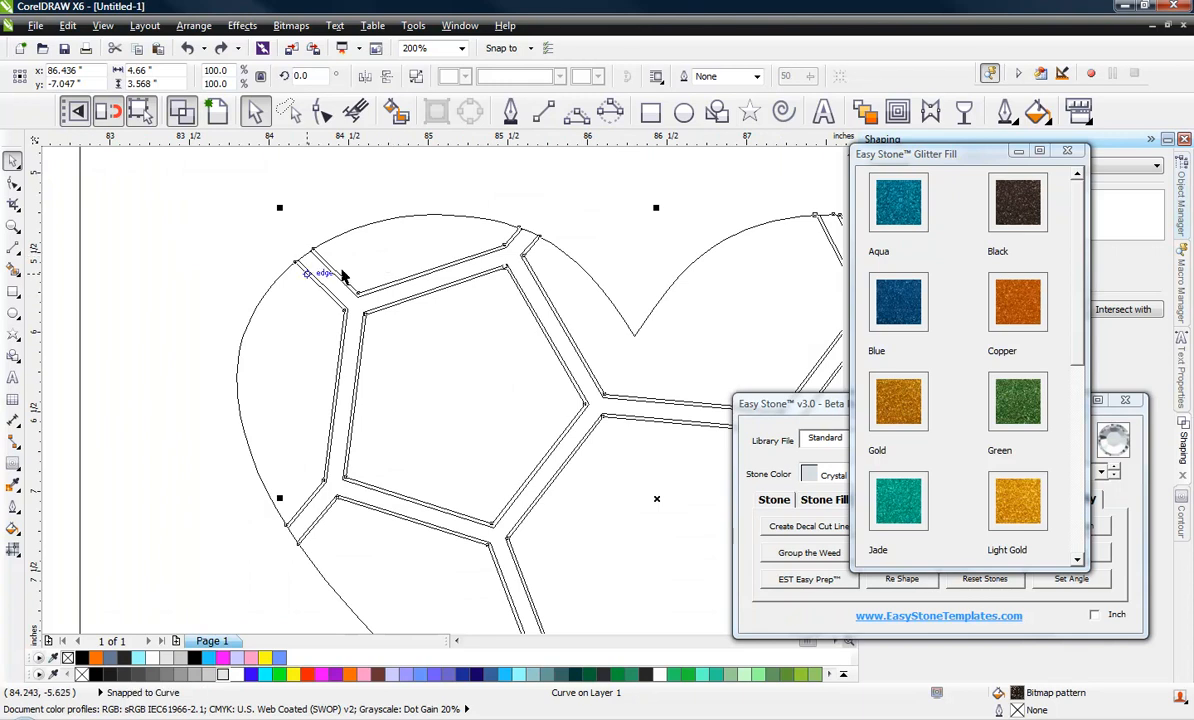
scroll(530, 221, up, 1)
scroll(390, 217, down, 1)
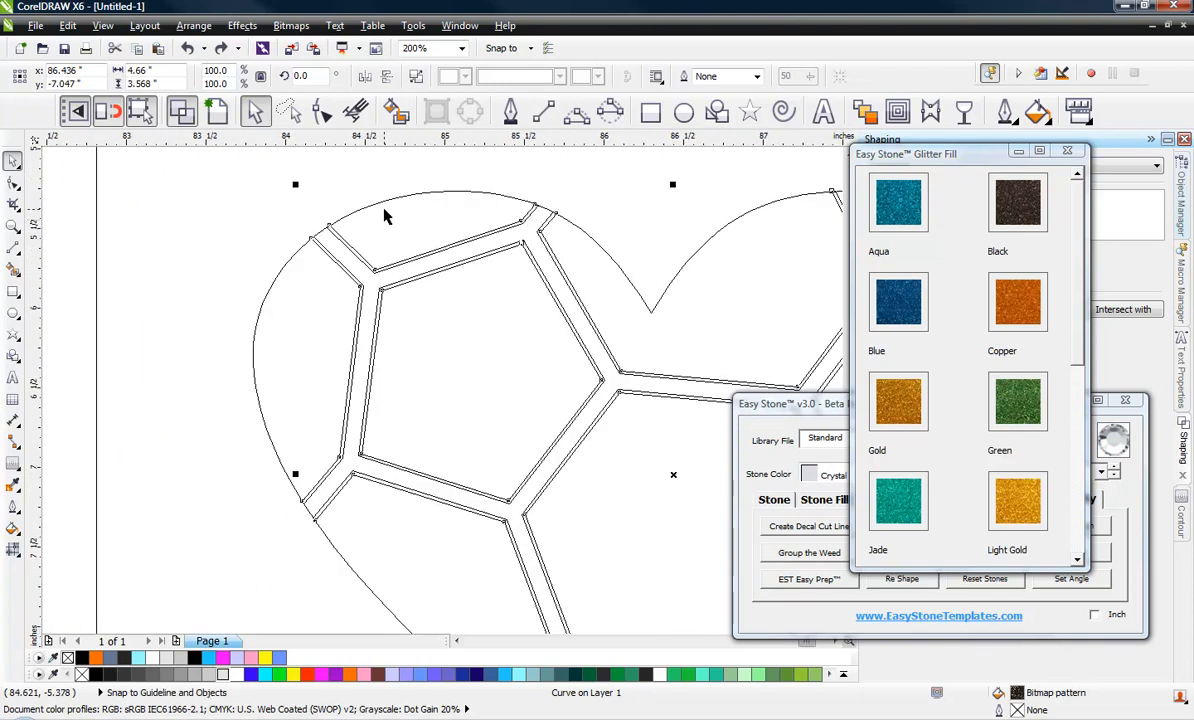
scroll(389, 213, down, 1)
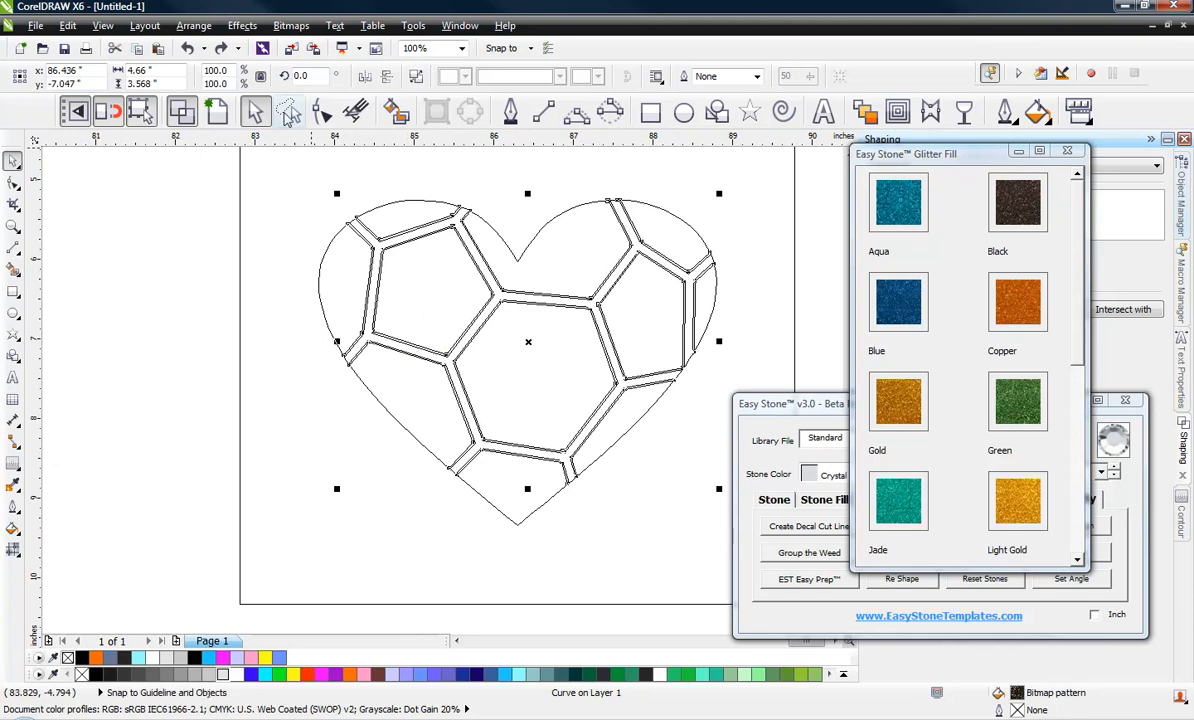
click(212, 113)
click(181, 301)
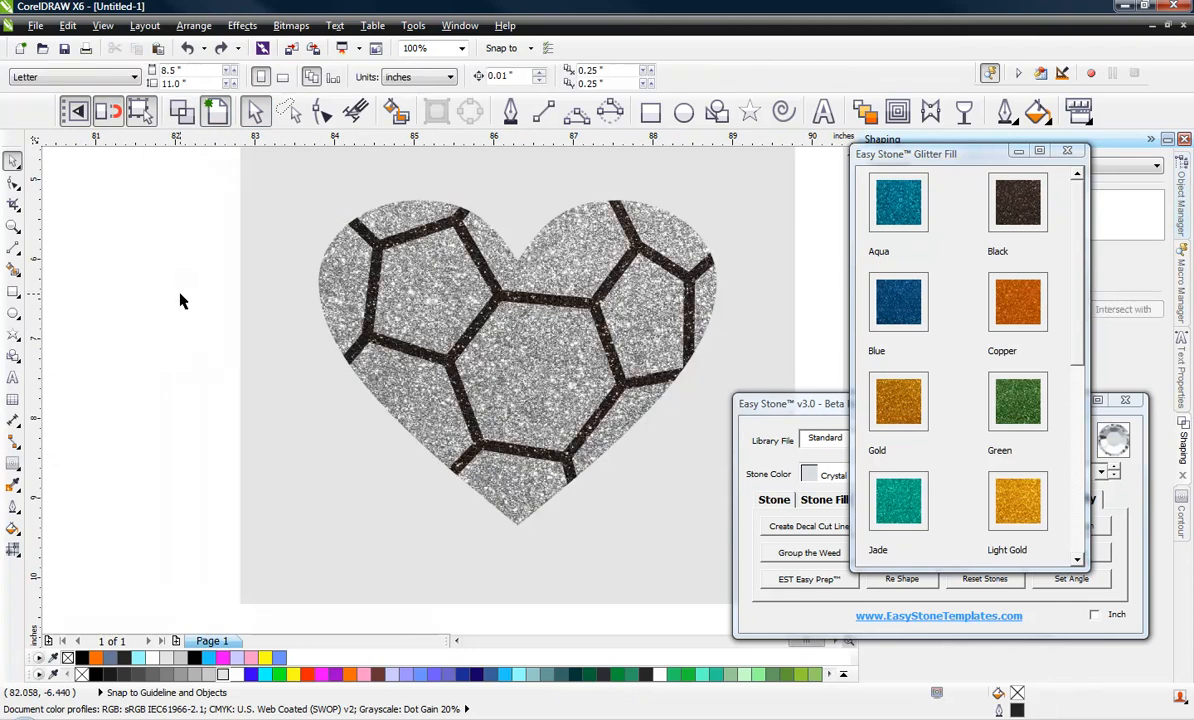
scroll(181, 301, down, 2)
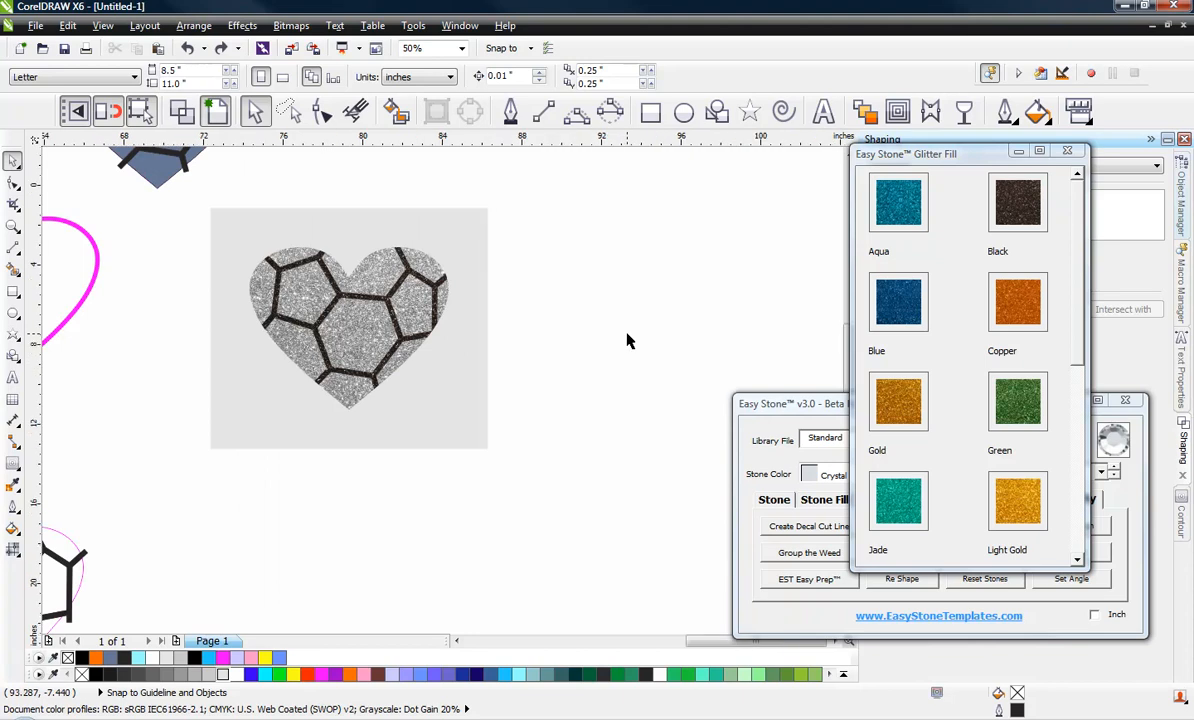
scroll(629, 339, down, 2)
scroll(497, 335, down, 4)
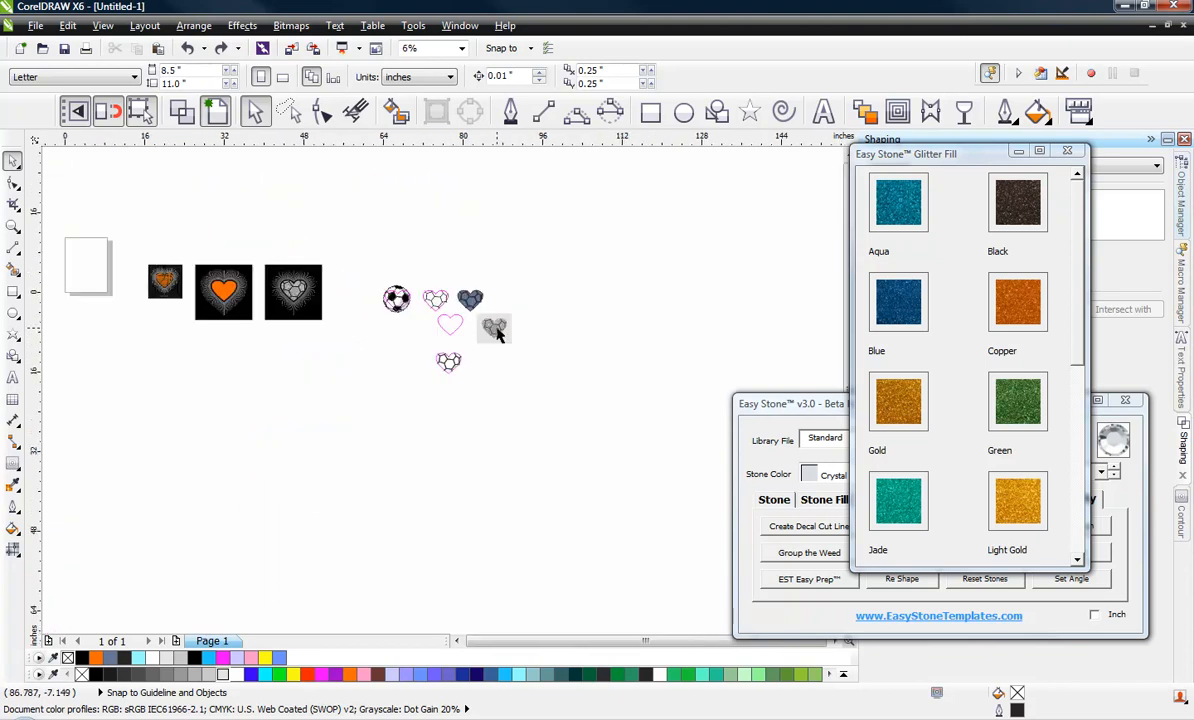
scroll(408, 320, up, 4)
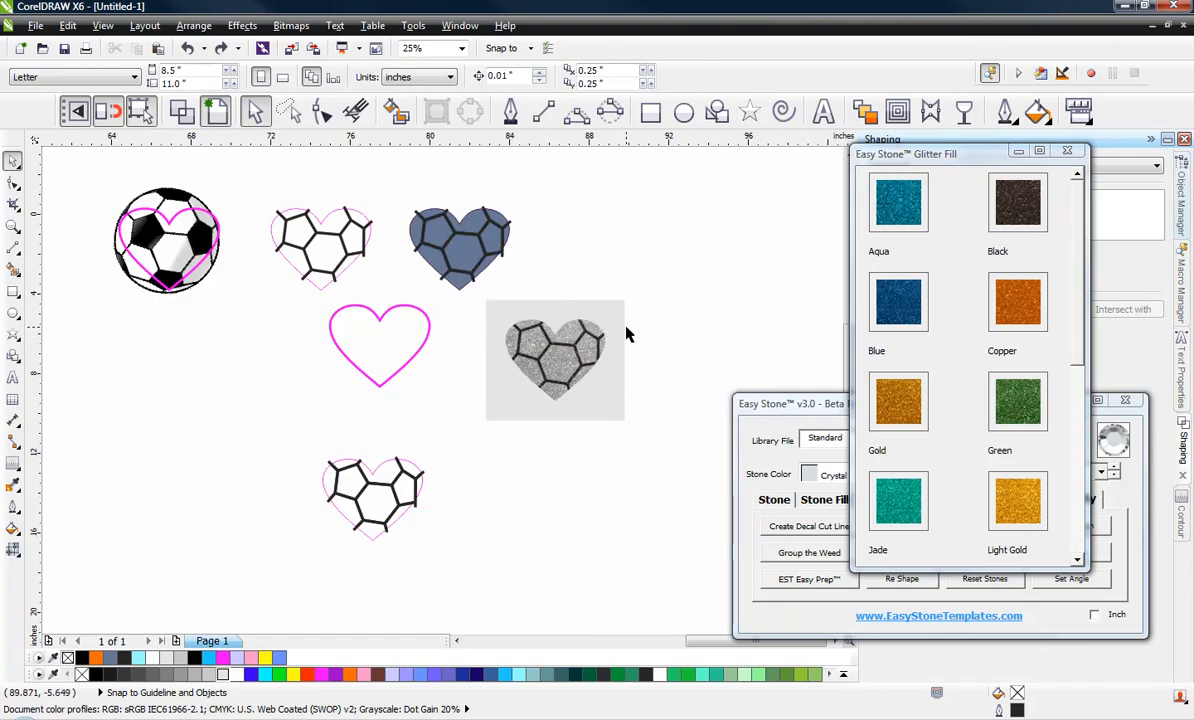
scroll(628, 333, up, 2)
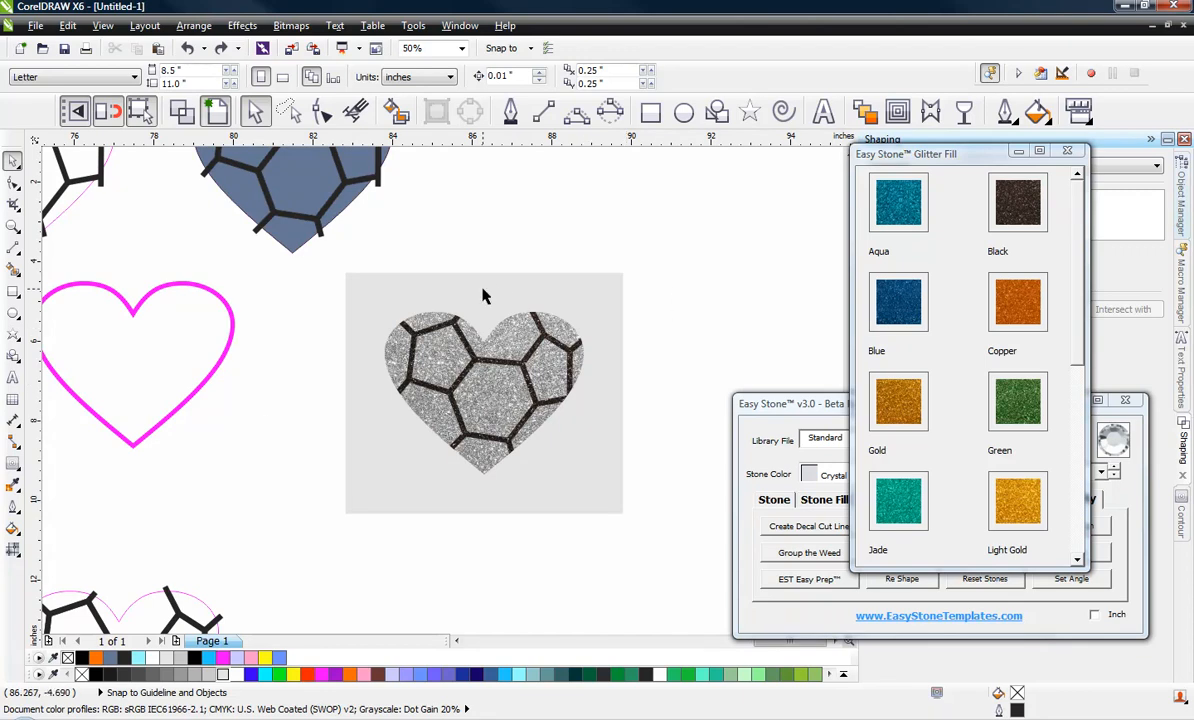
scroll(621, 267, down, 4)
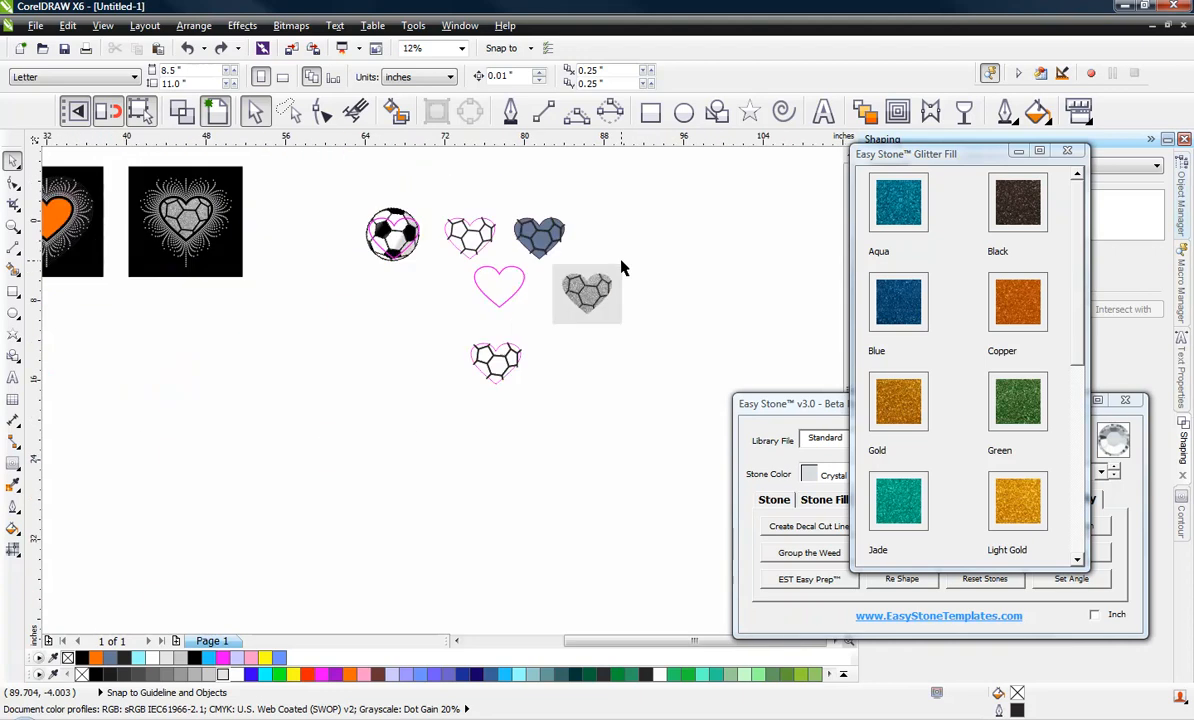
Compare the rhinestone-bordered soccer heart on black with the silver and black glitter heart on the light gray background.
scroll(170, 195, up, 4)
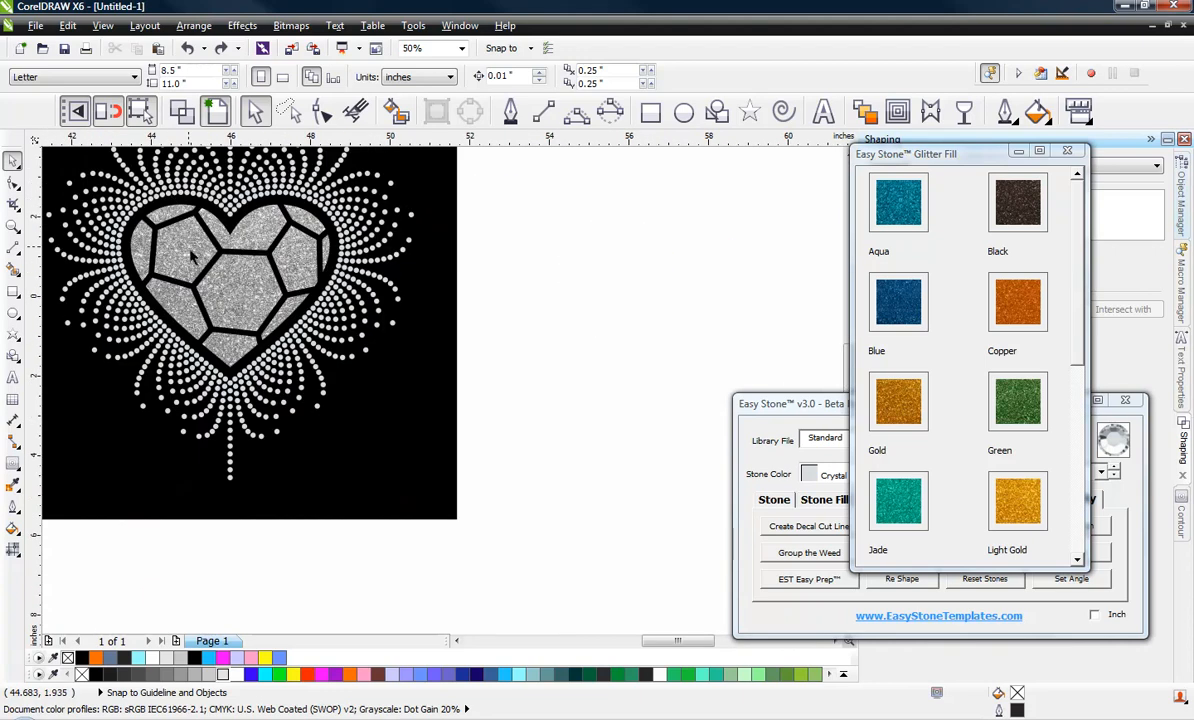
click(182, 252)
click(575, 348)
scroll(524, 369, down, 1)
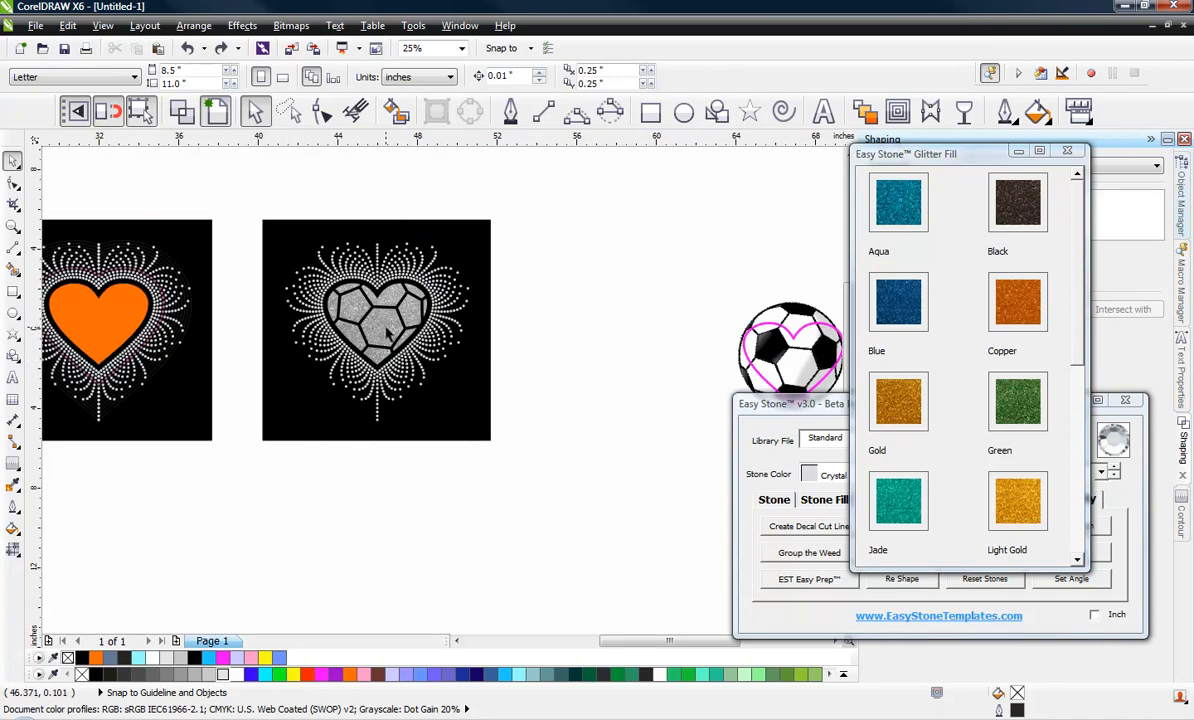
scroll(388, 333, up, 2)
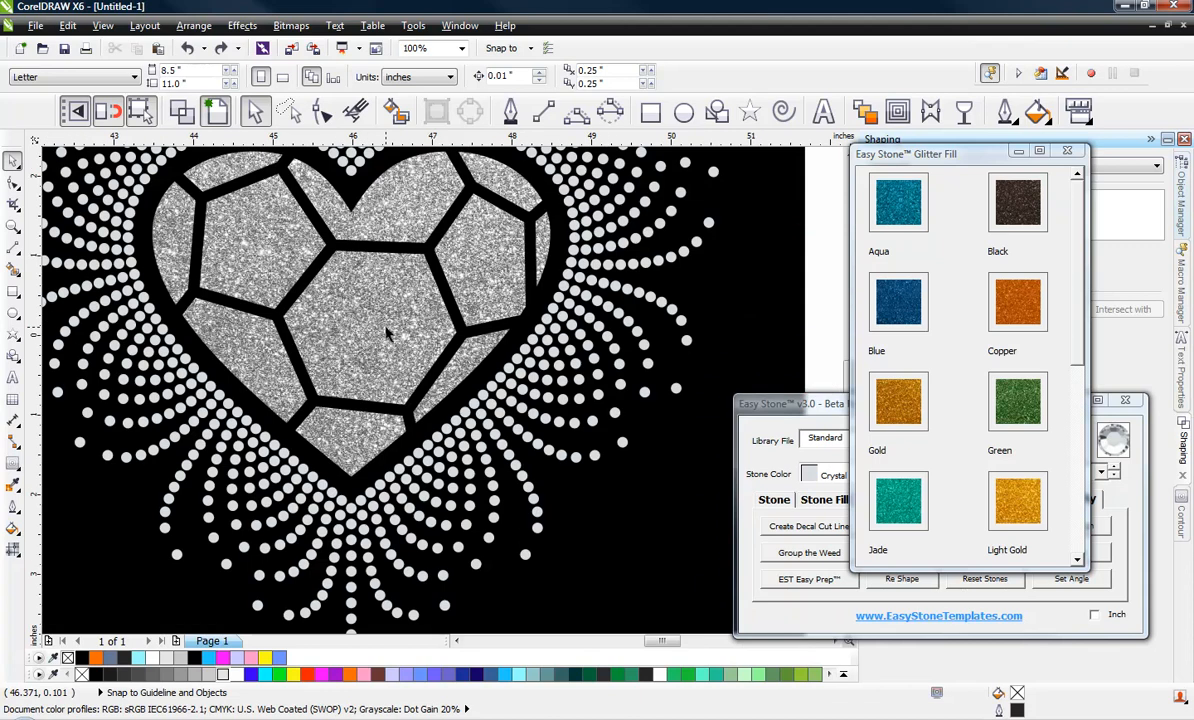
scroll(388, 334, down, 1)
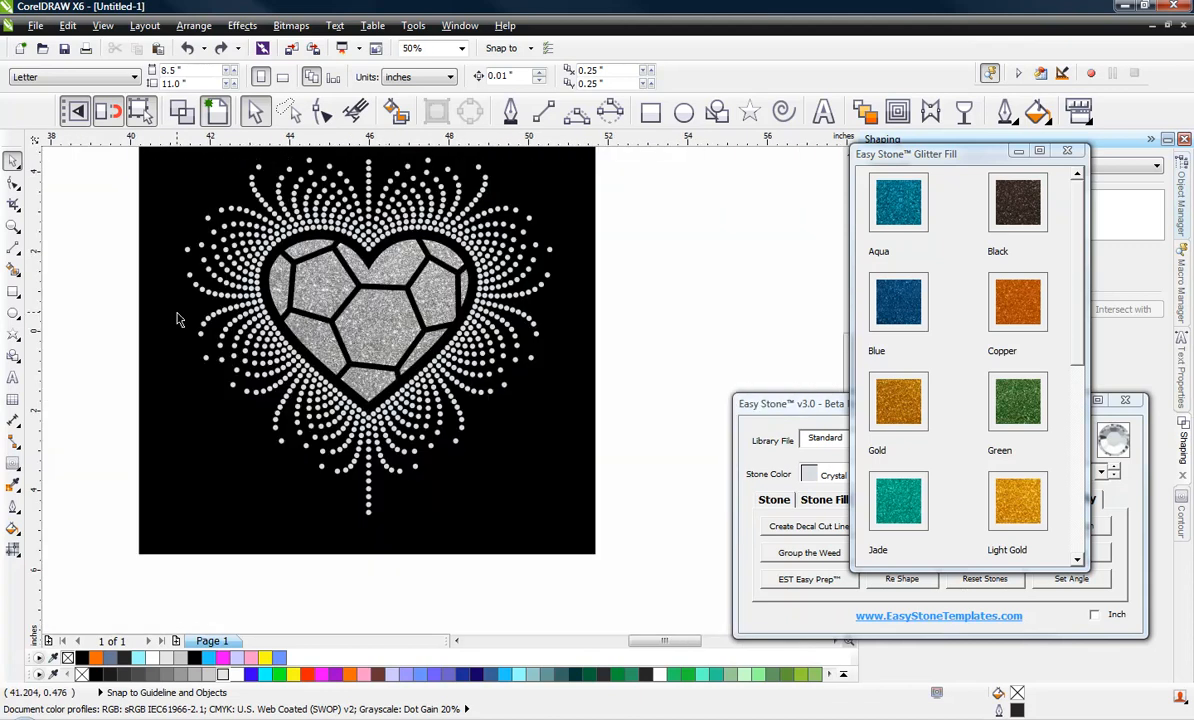
scroll(143, 305, down, 2)
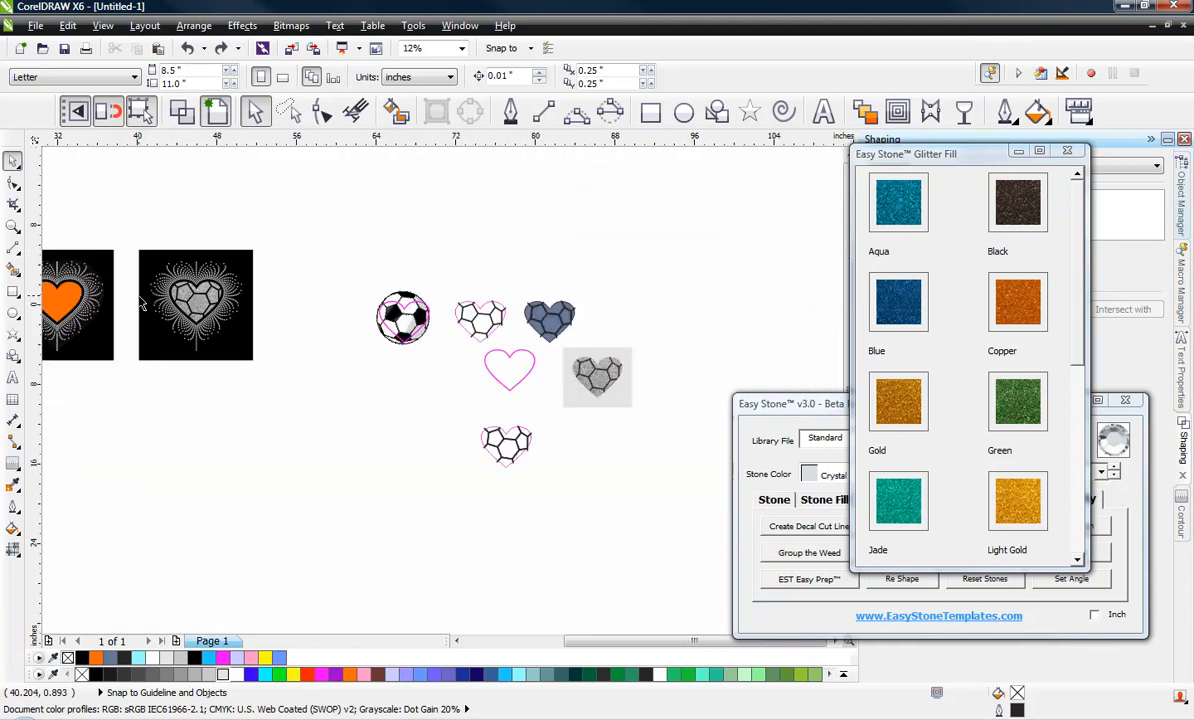
scroll(608, 385, up, 2)
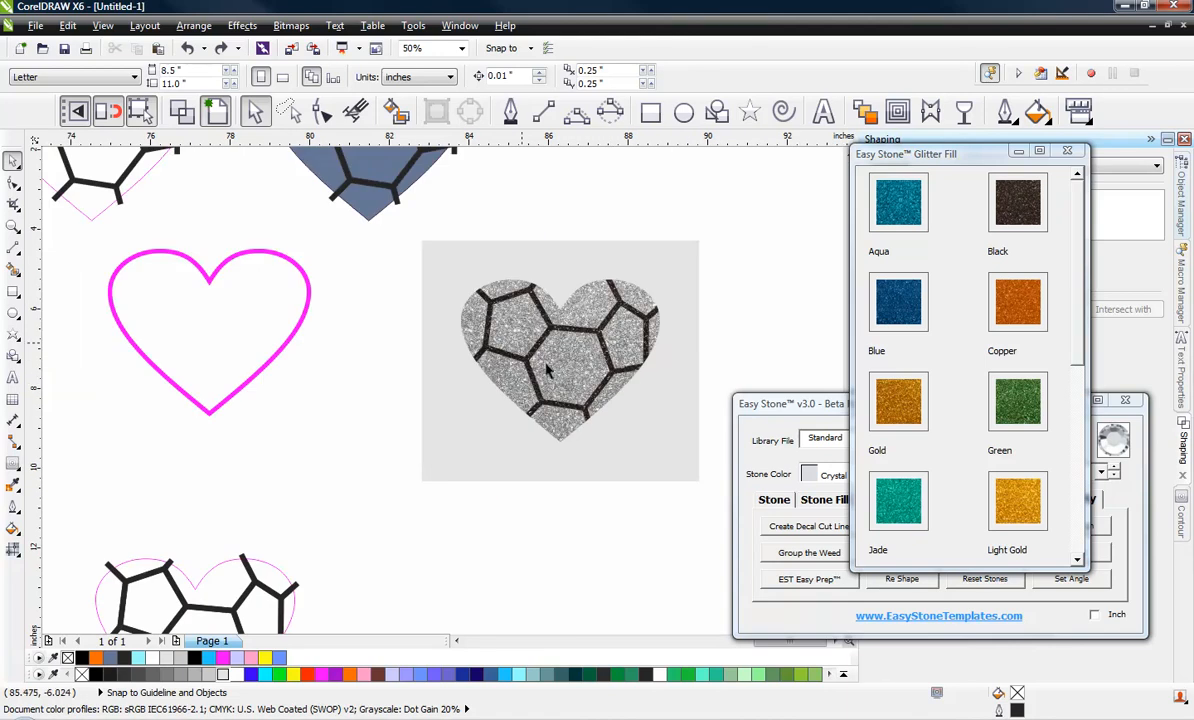
scroll(688, 308, up, 1)
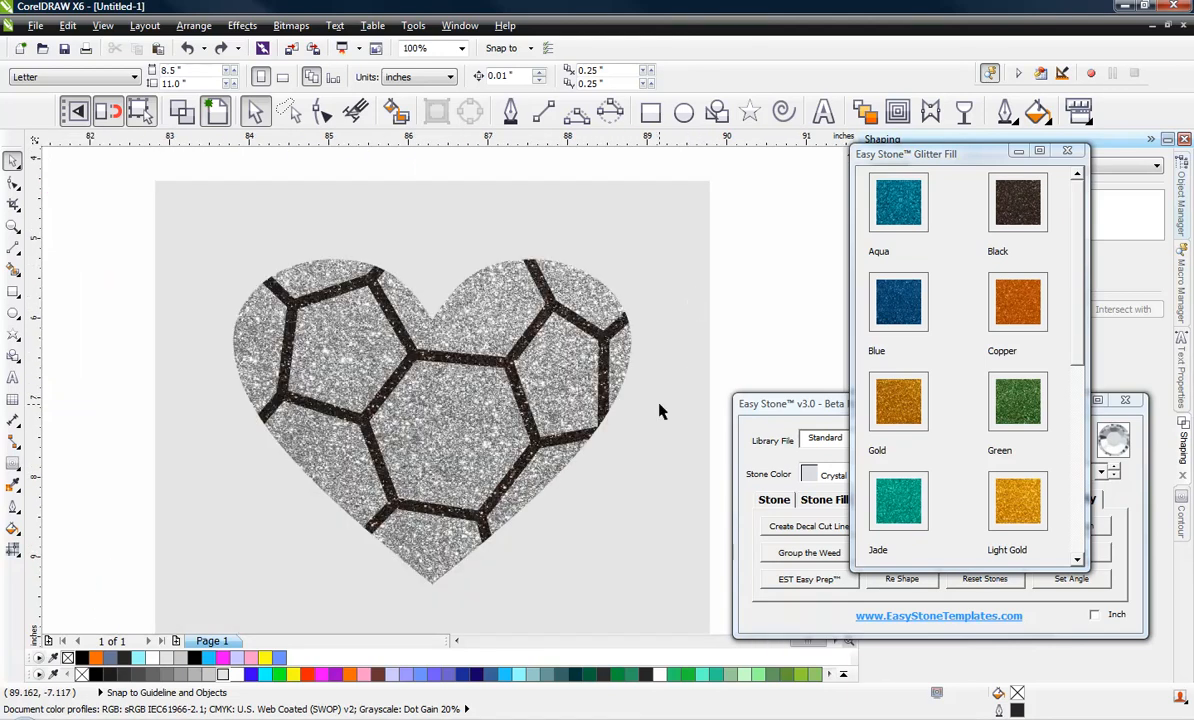